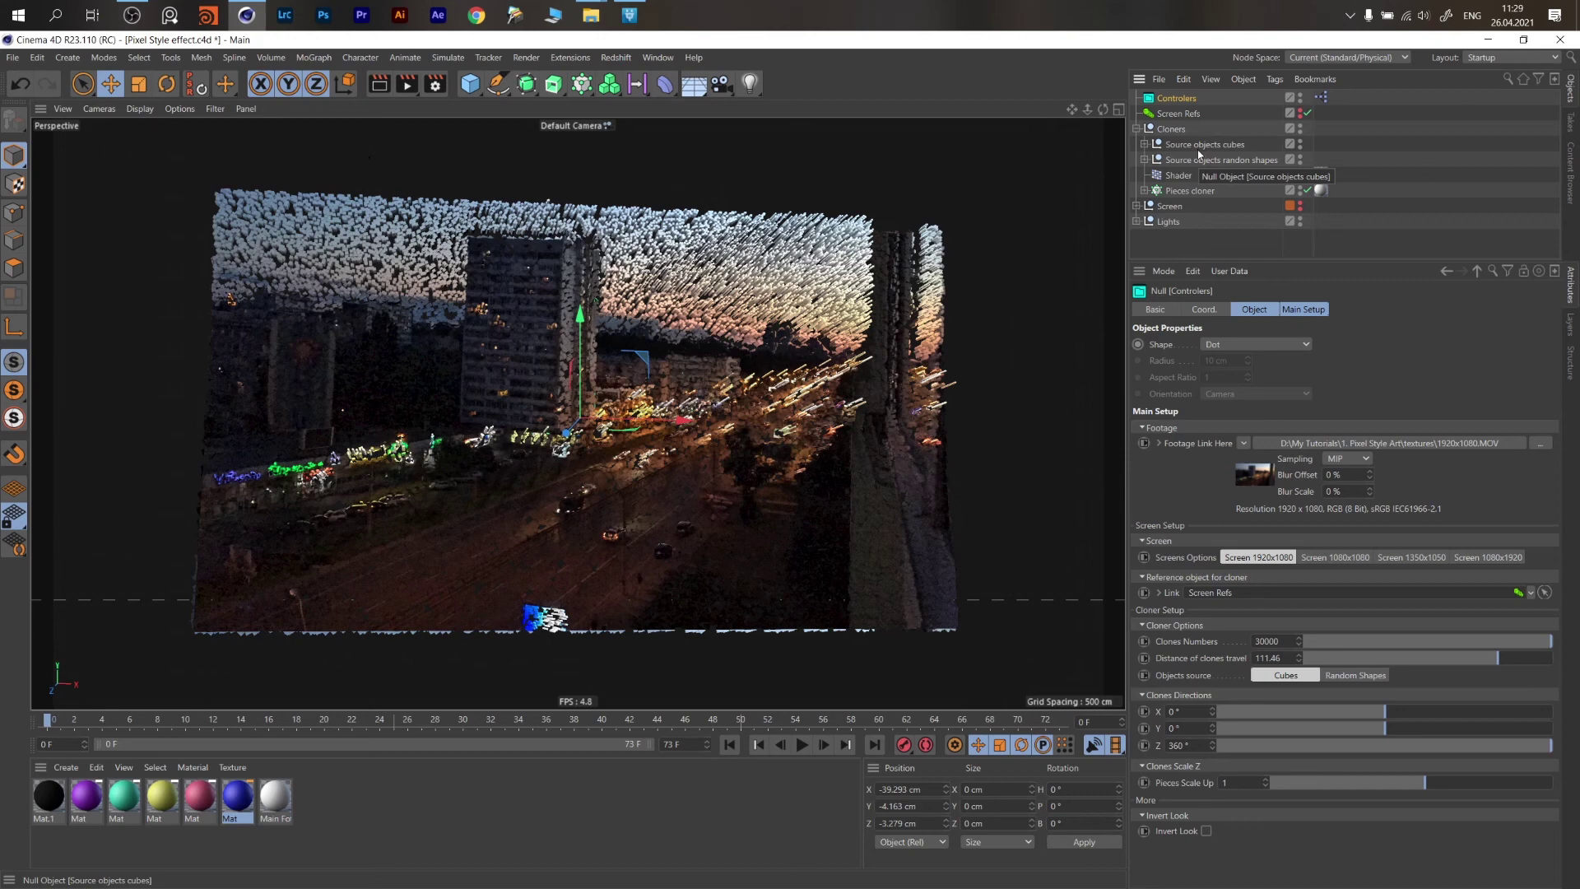
Play and stop the animation to preview the pixel effect, and show the Controlers null's settings with the Cloners group collapsed.
click(1203, 248)
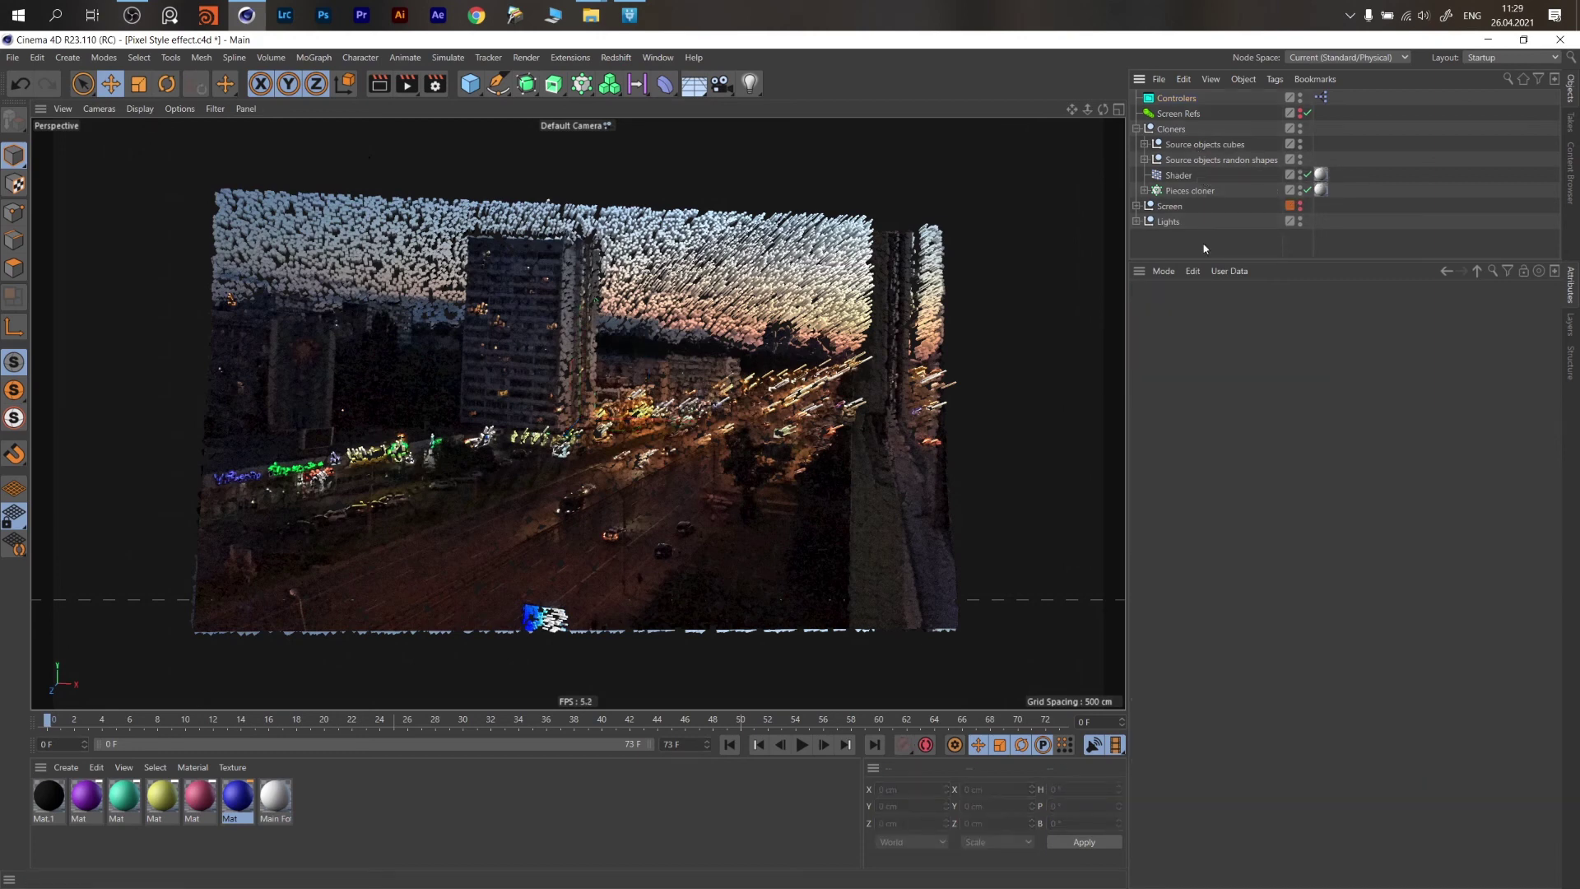
click(803, 745)
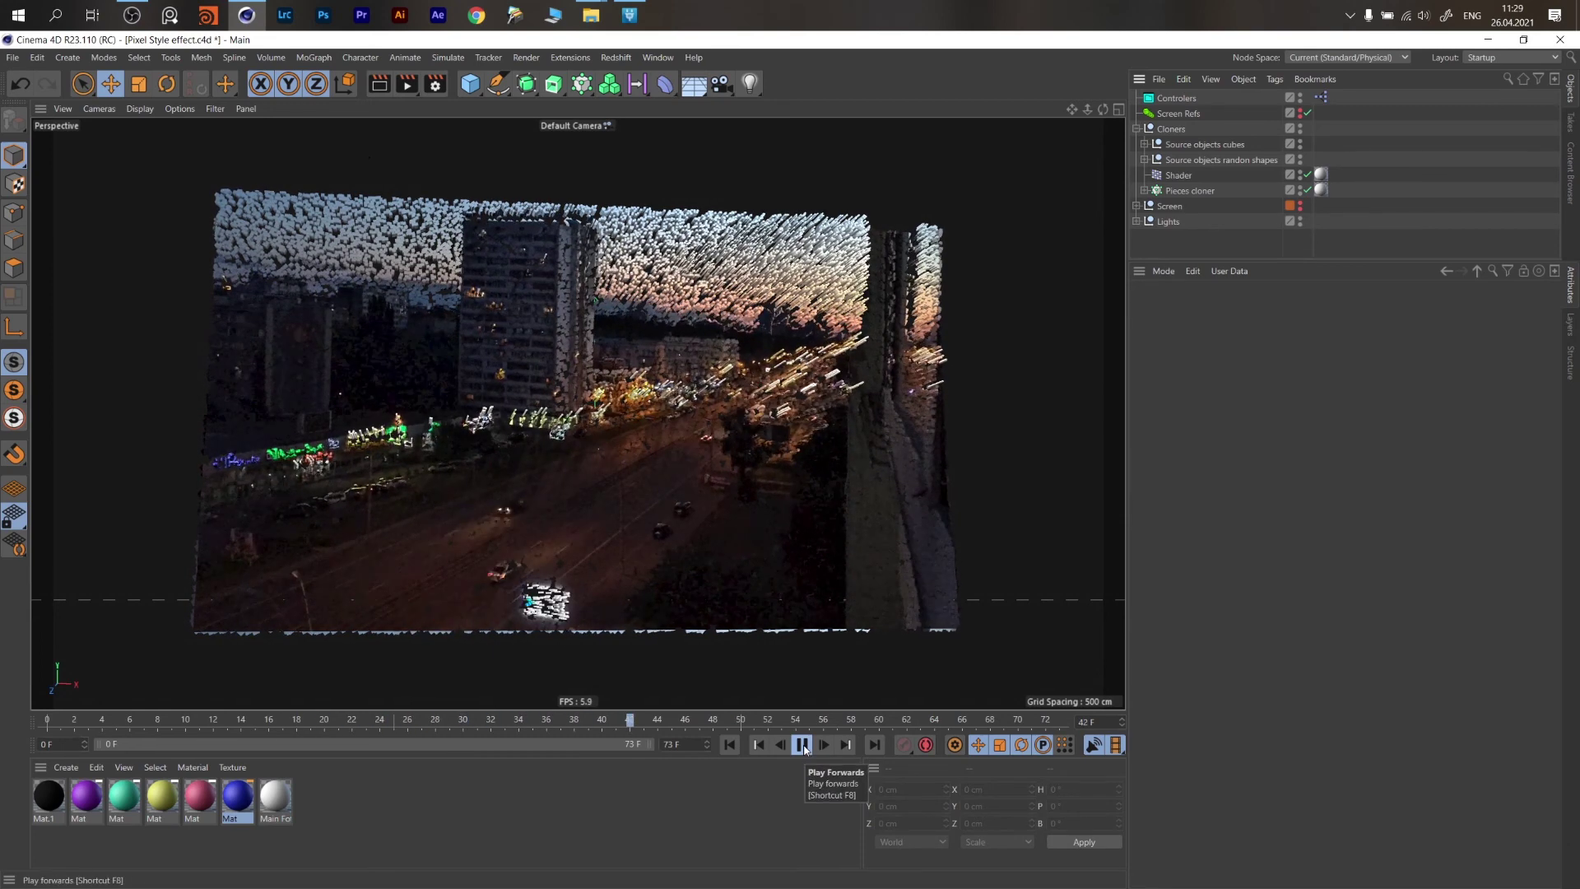
click(802, 745)
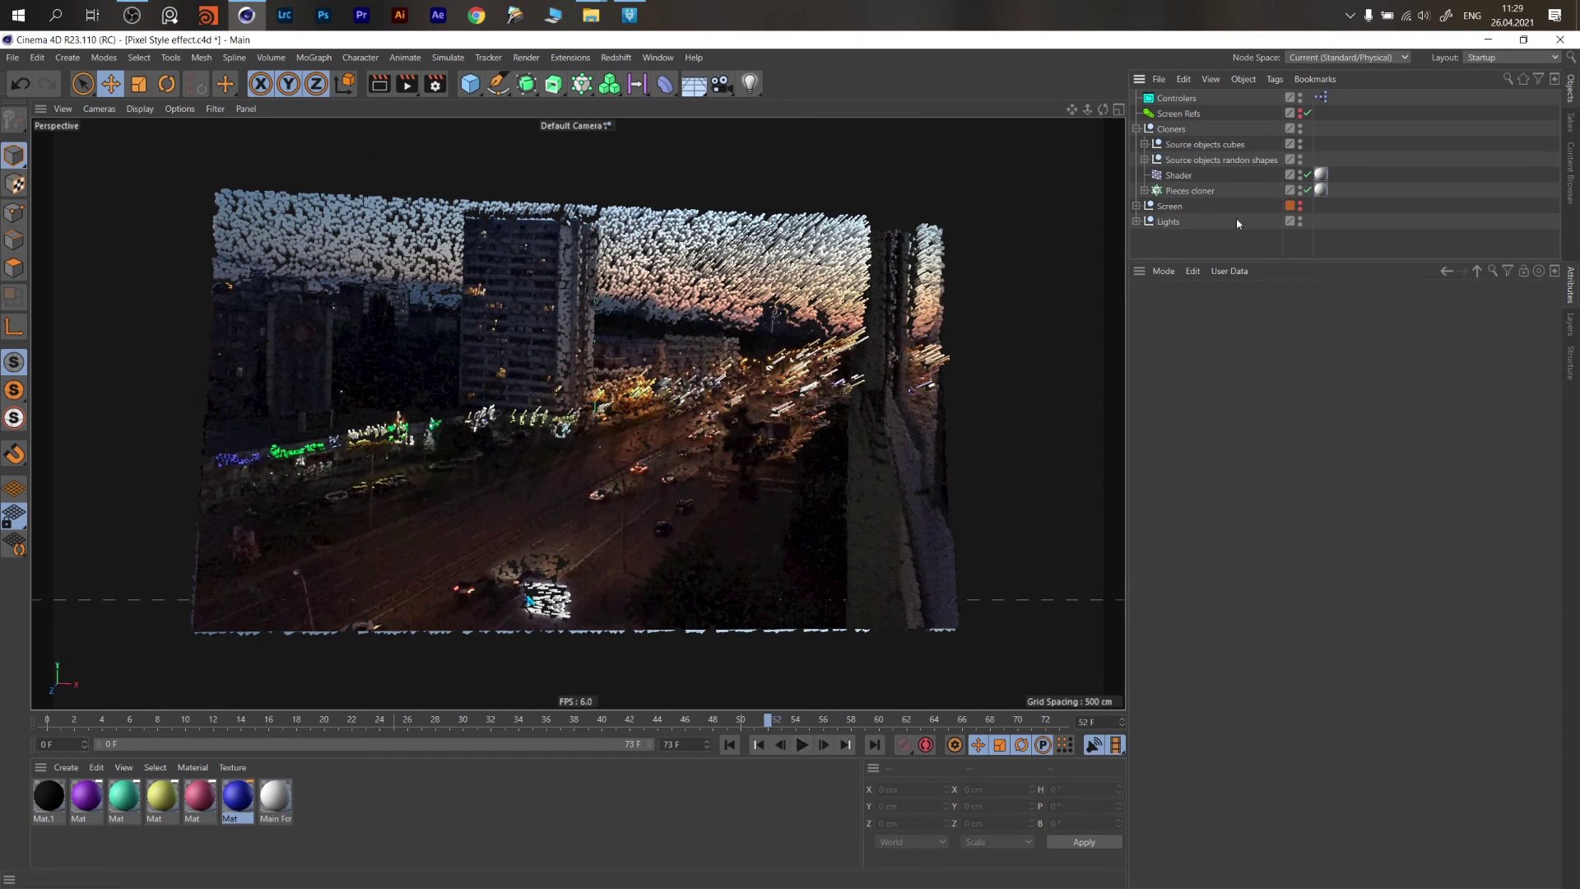
click(1185, 98)
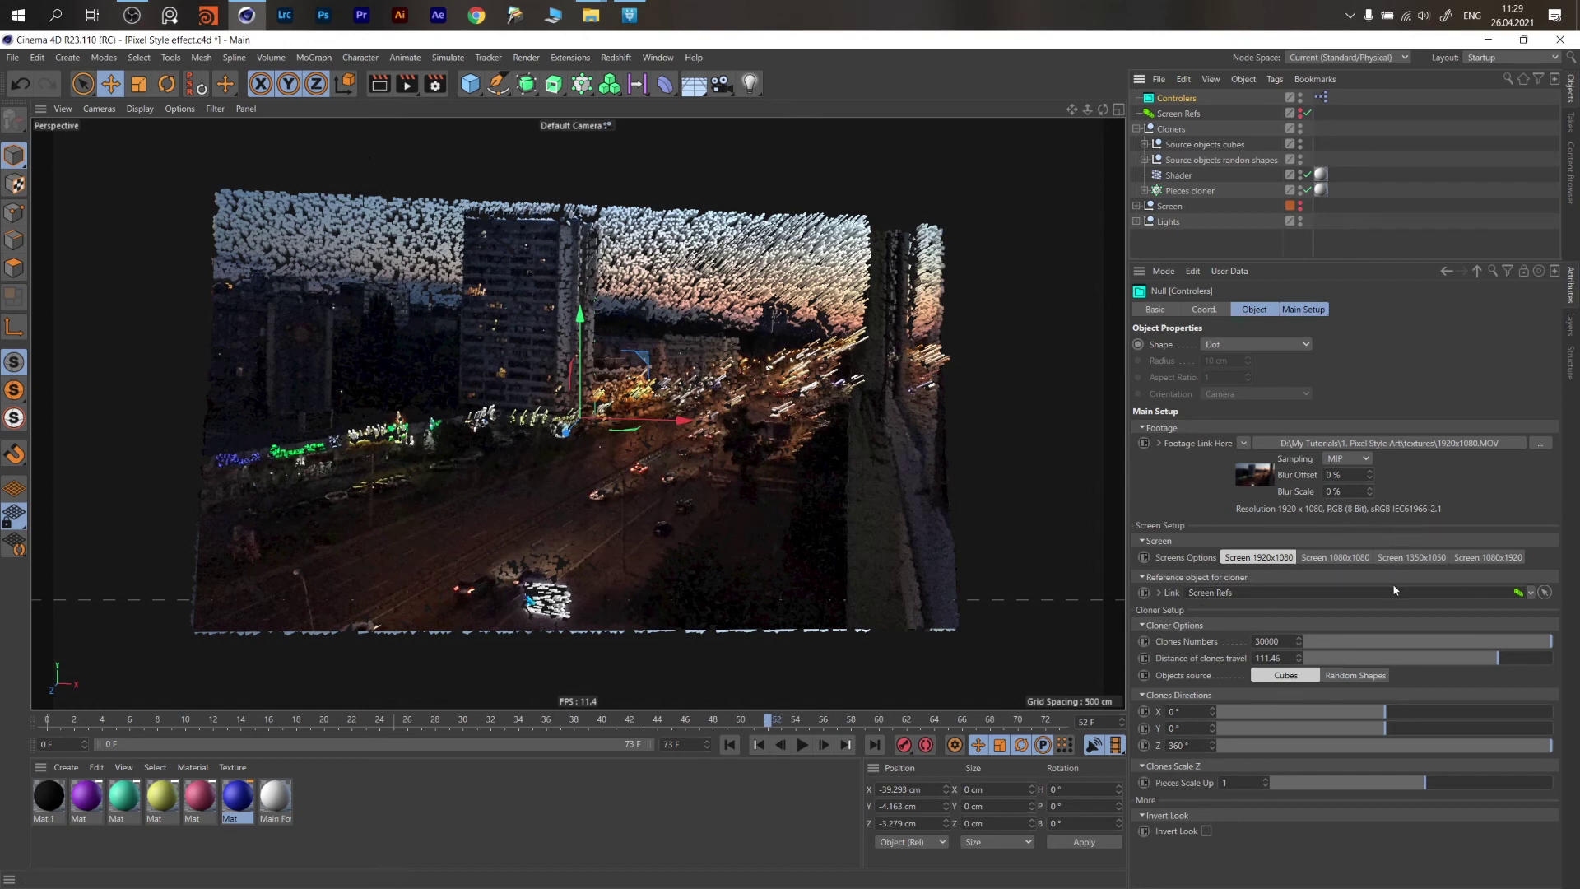
click(1136, 129)
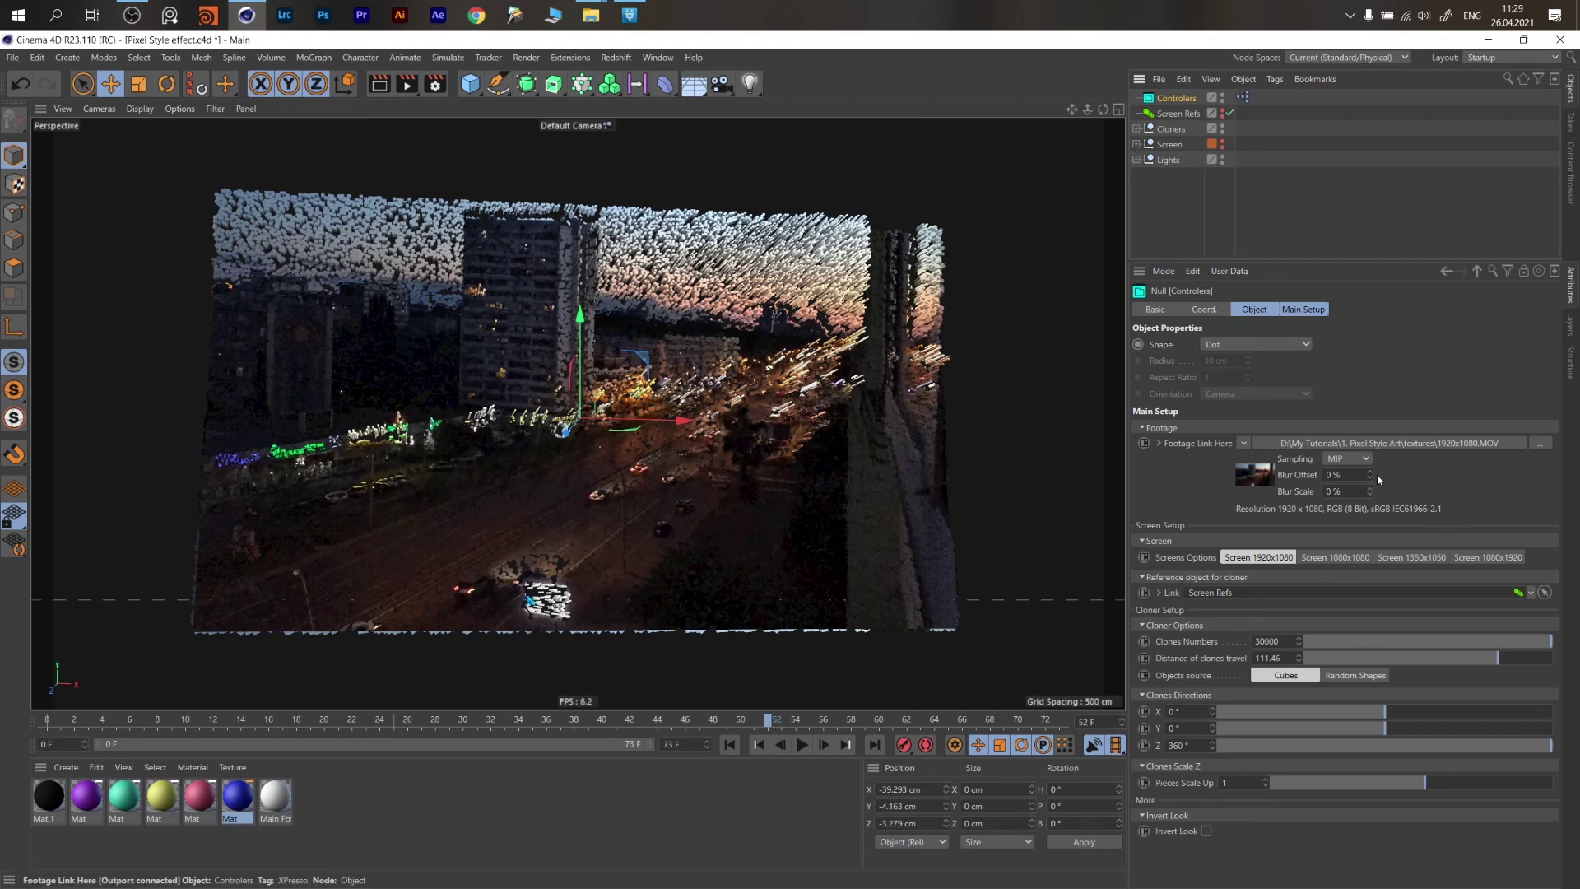
Try the 1350x1050 video as the controller's footage without copying it into the project, and revert the footage change.
click(1539, 444)
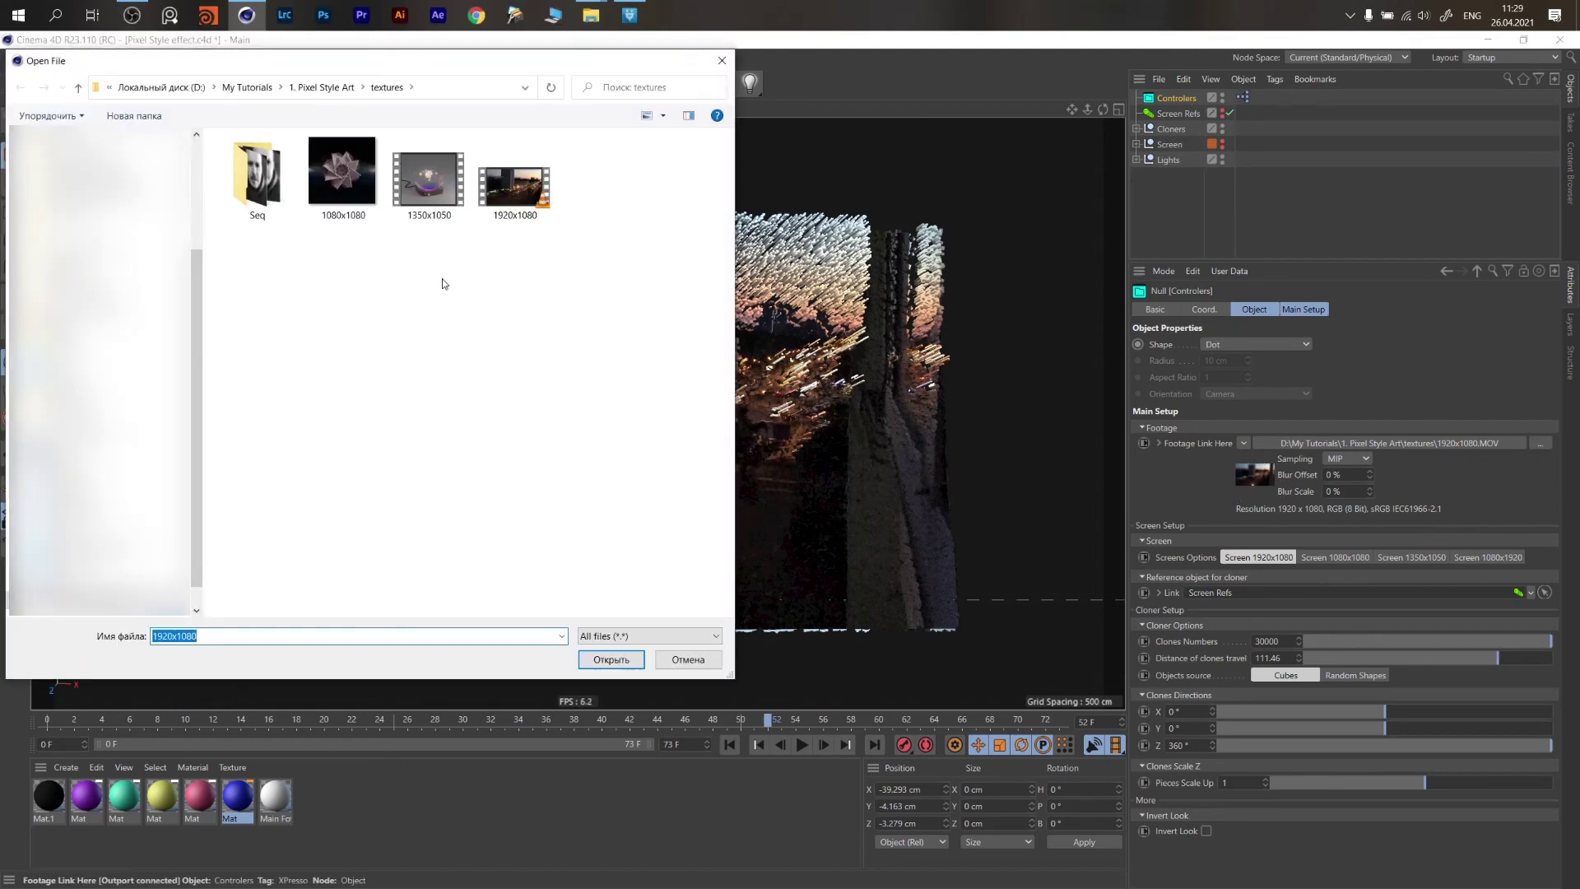
click(429, 181)
click(611, 659)
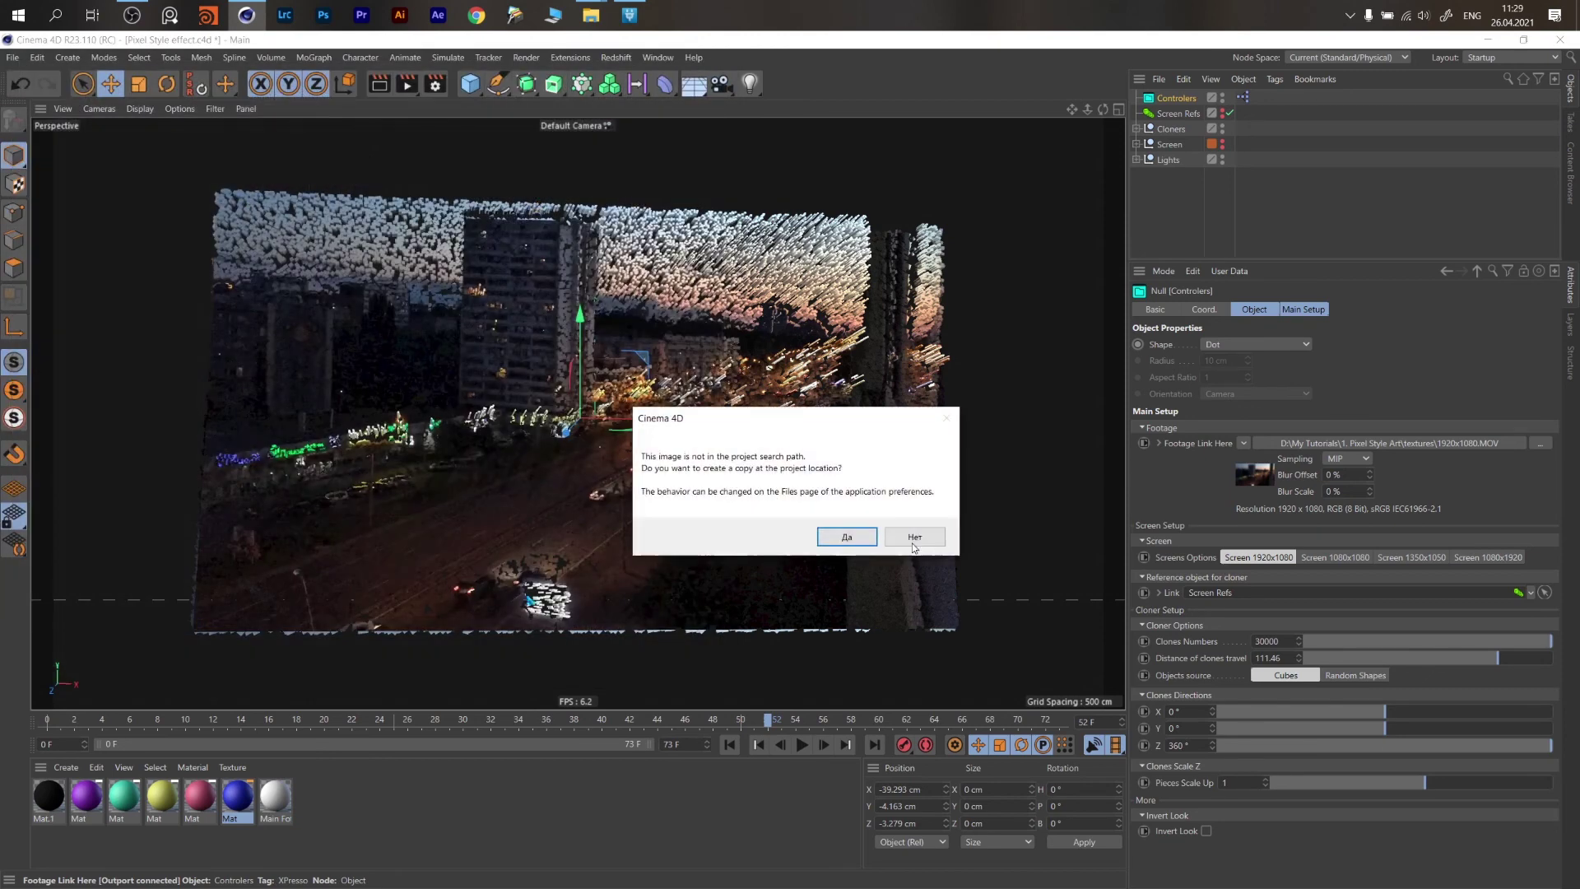
click(910, 539)
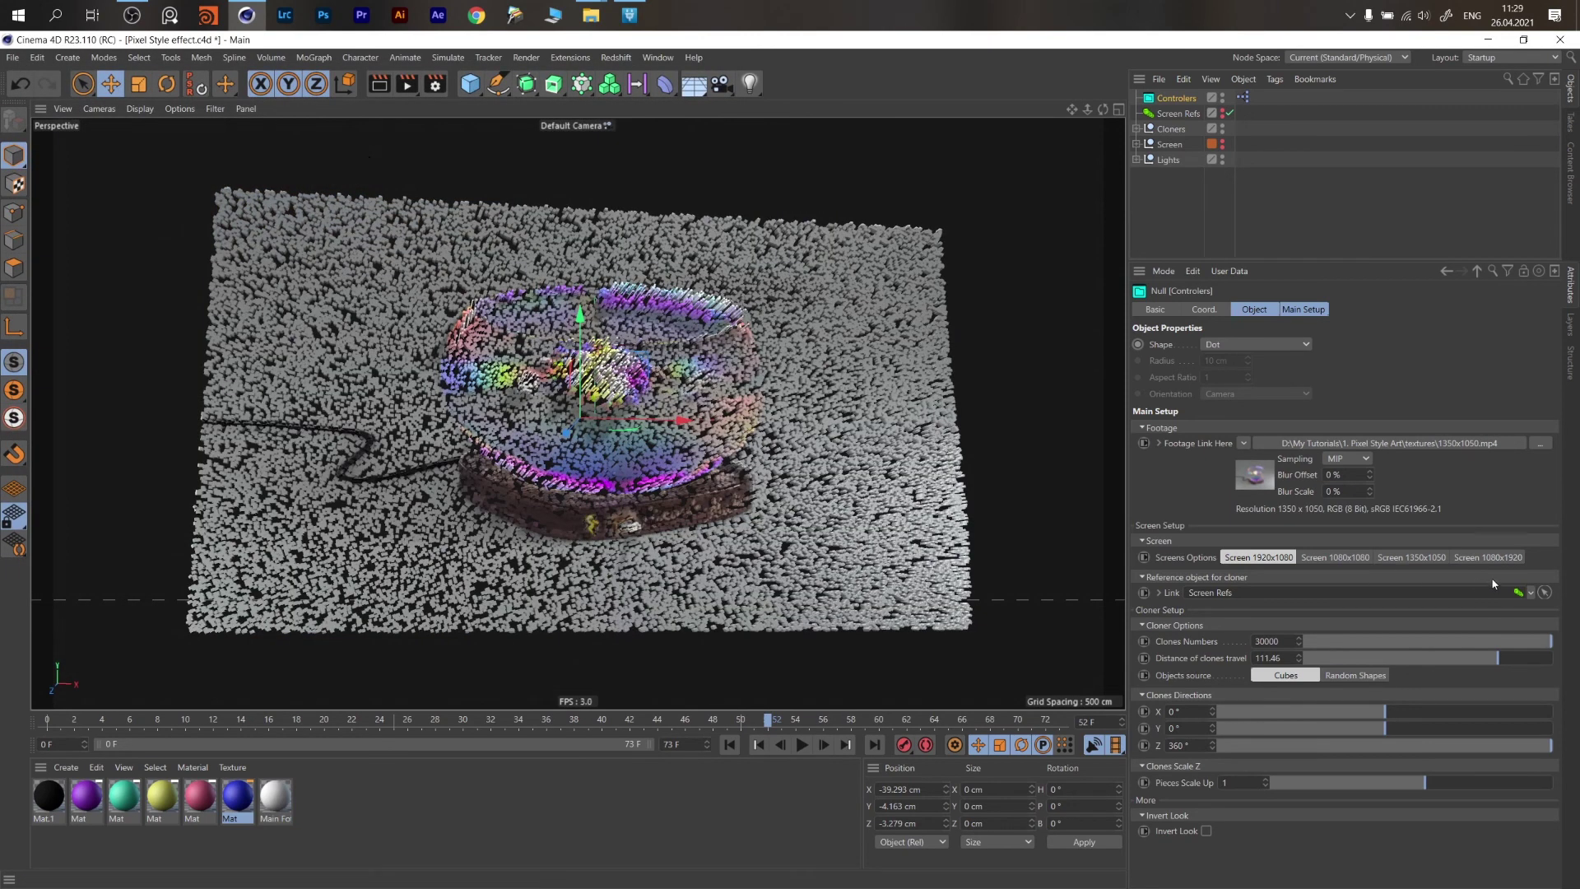
click(1539, 445)
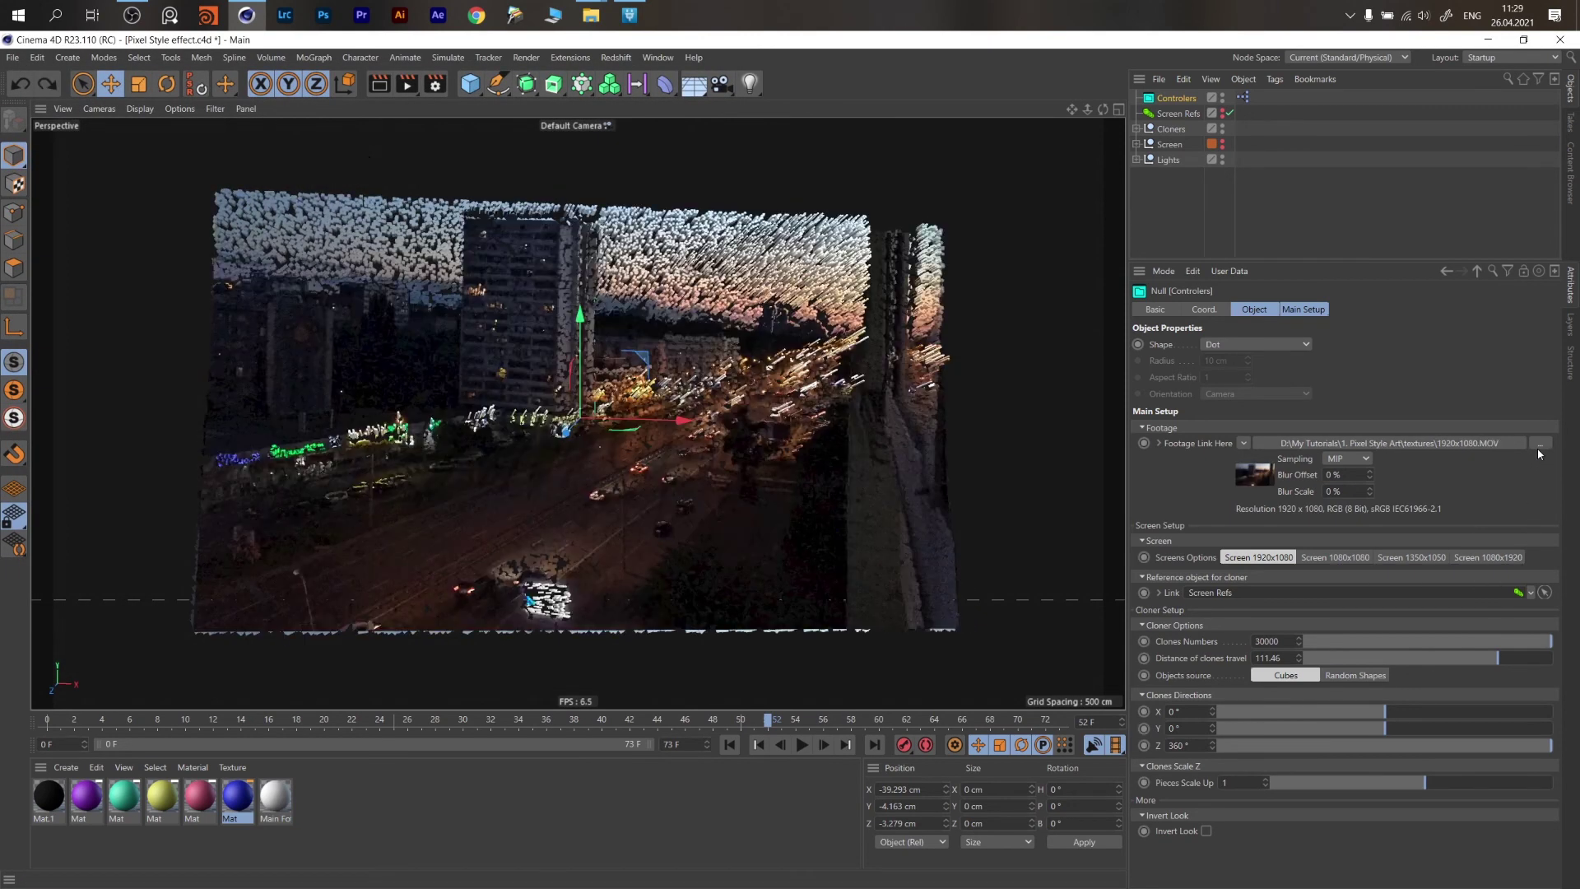
Try the 1080x1080, 1350x1050 and 1080x1920 screen options, and return to the 1920x1080 screen.
click(1324, 560)
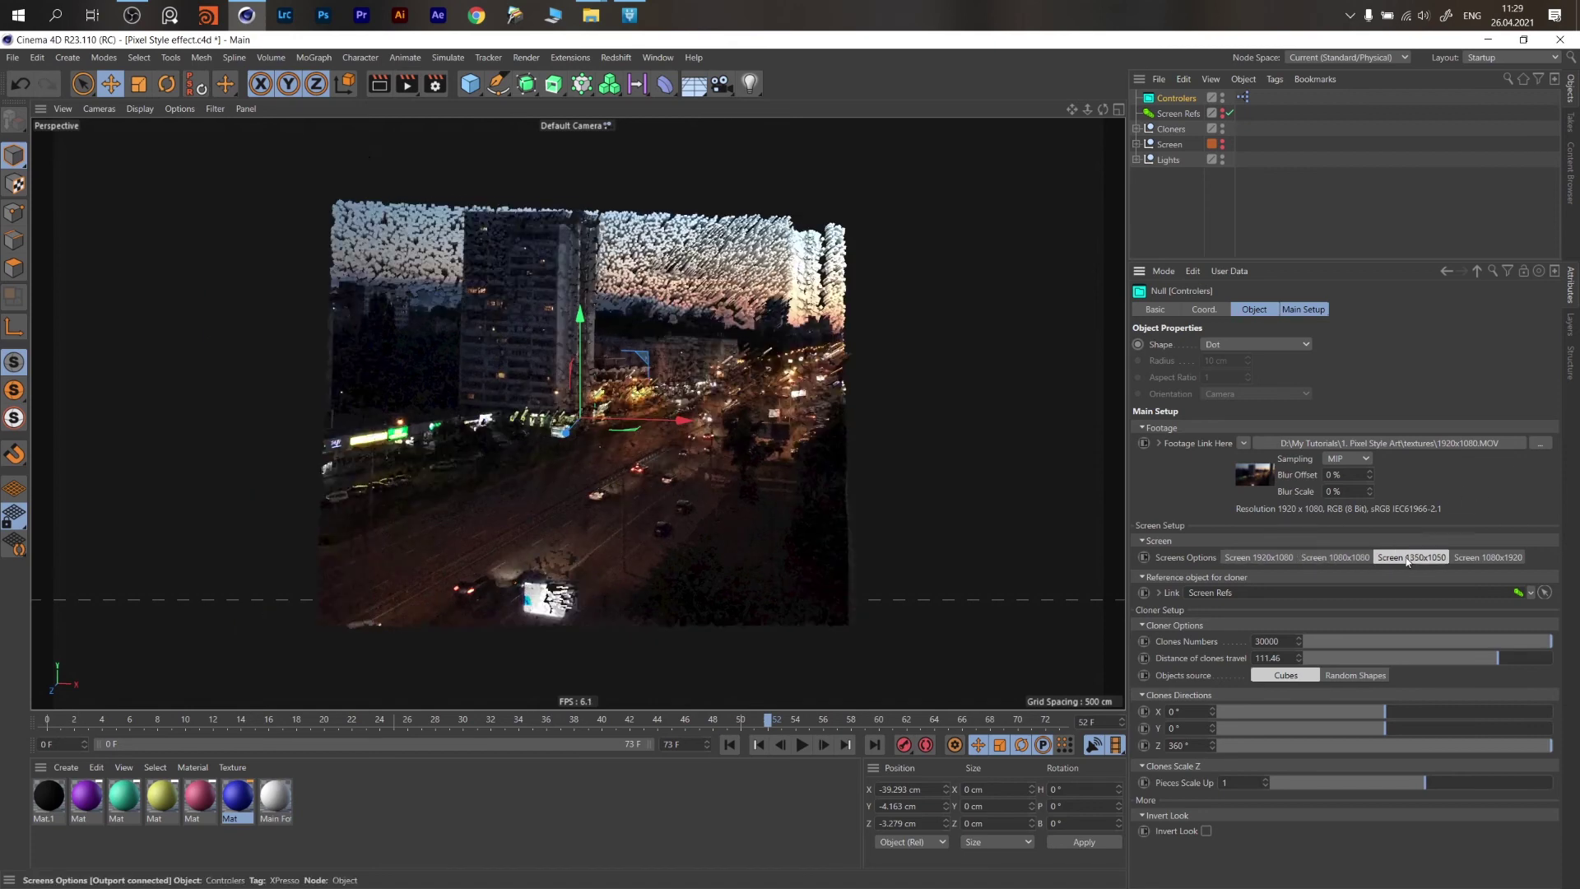
click(1407, 559)
click(1486, 559)
click(1258, 557)
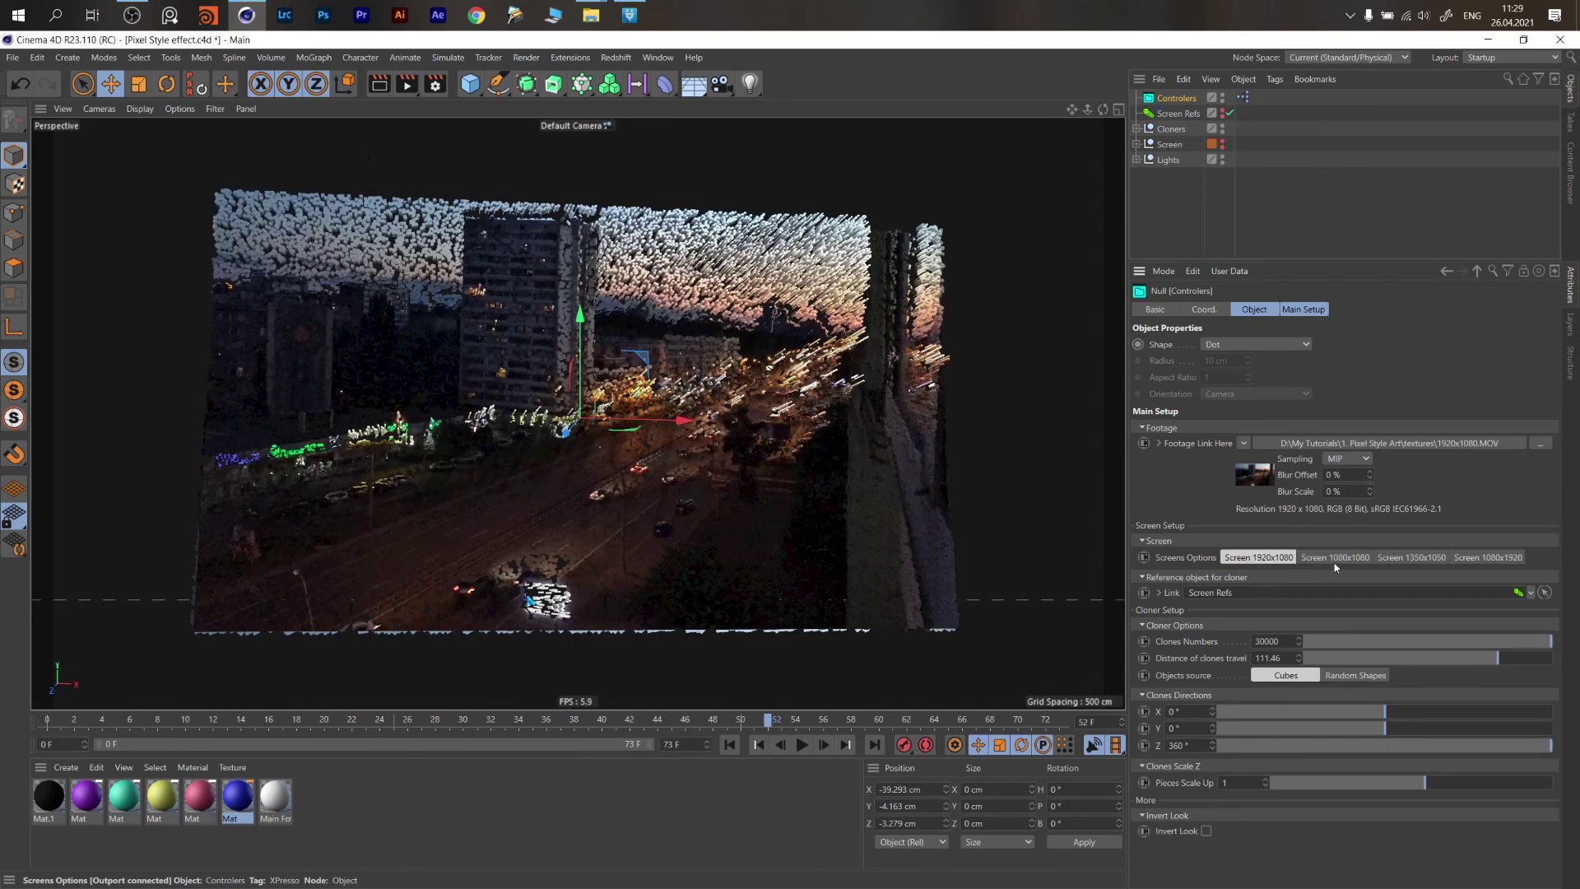
Try the 1350x1050 screen with the matching 1350x1050 video as footage, and undo both changes.
click(1399, 559)
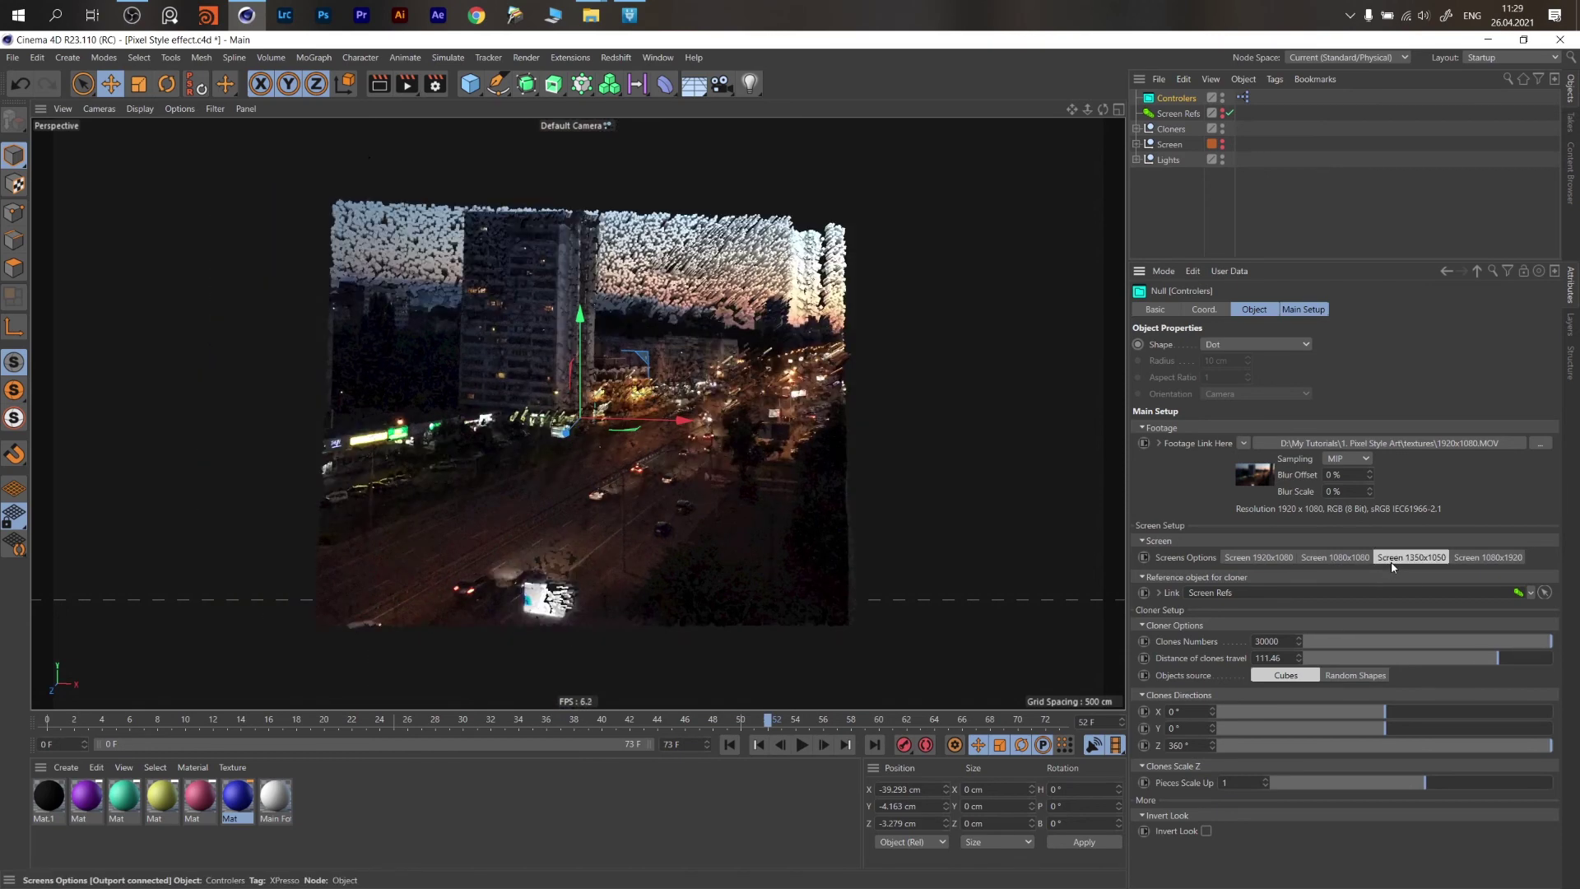
click(1539, 443)
click(435, 213)
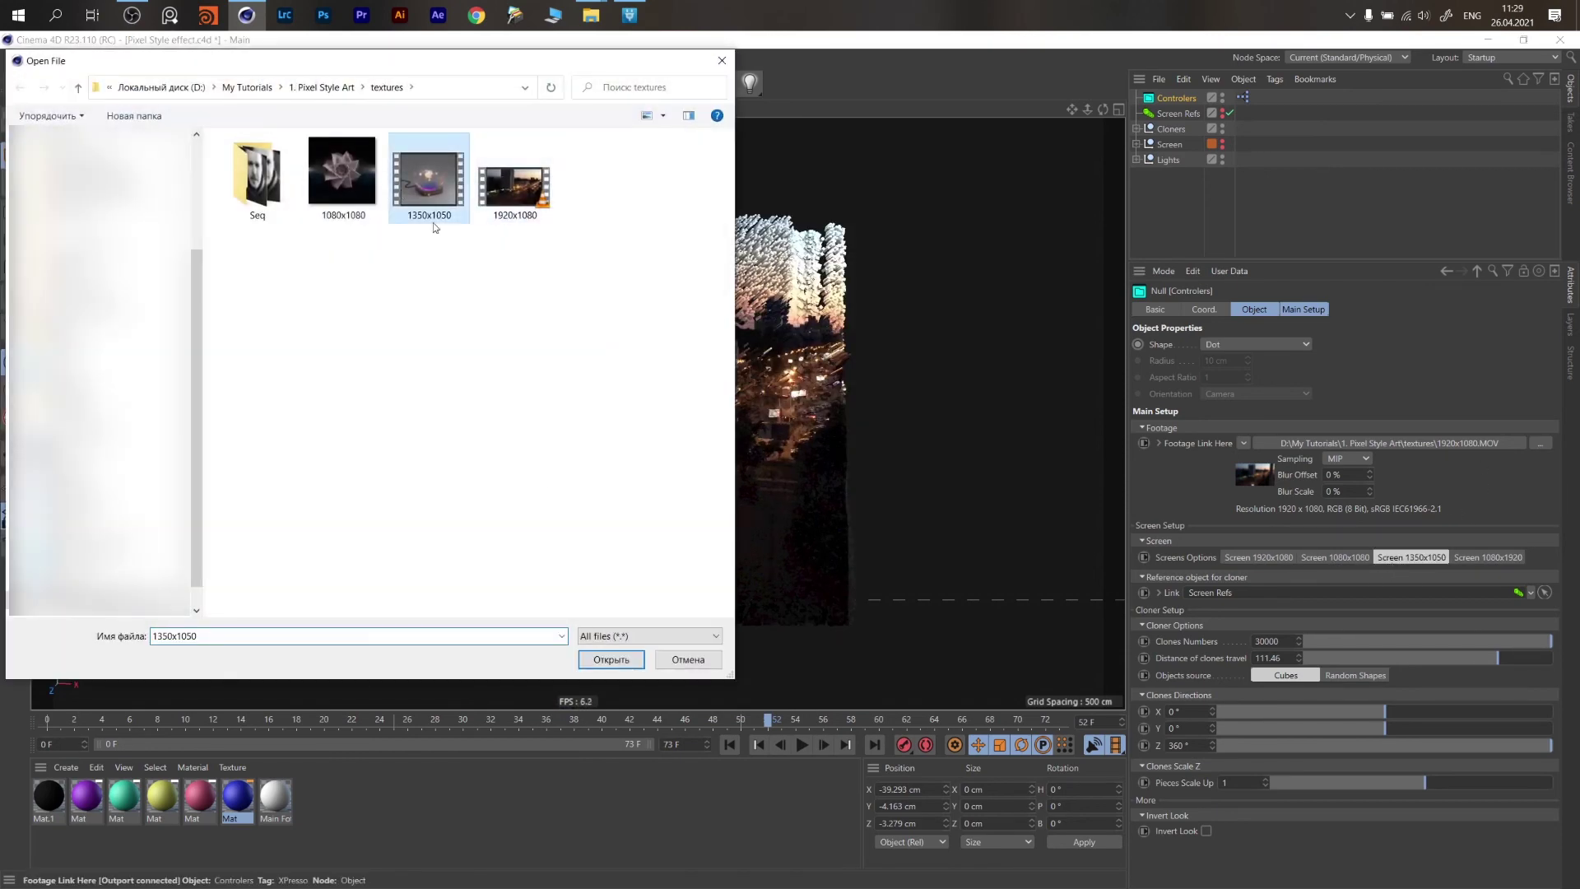
click(611, 659)
click(942, 540)
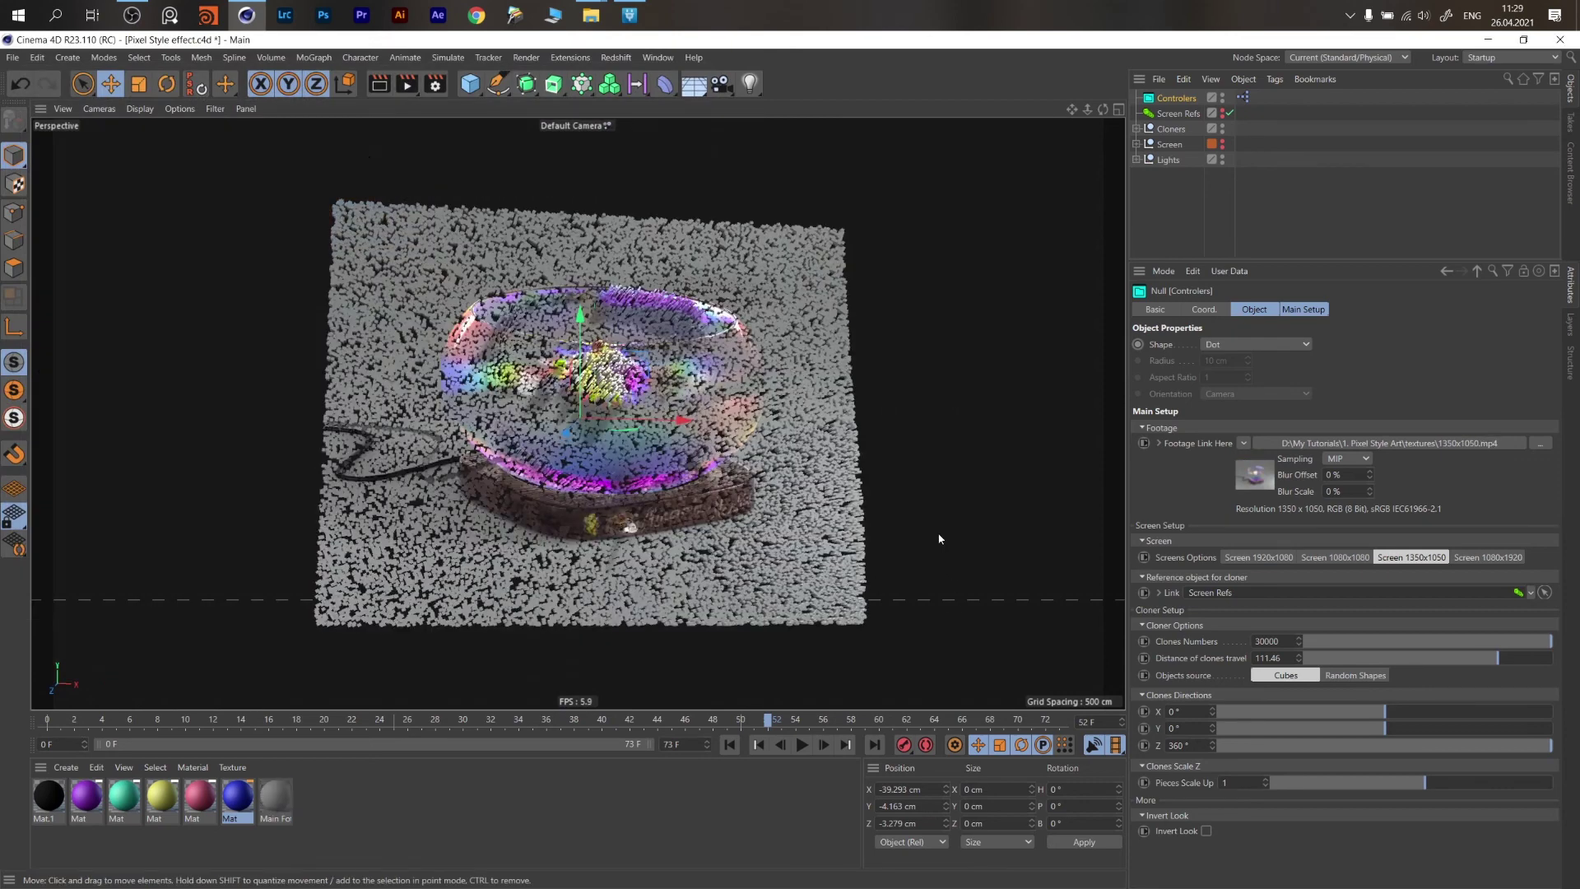
key(ctrl+z)
key(ctrl+z)
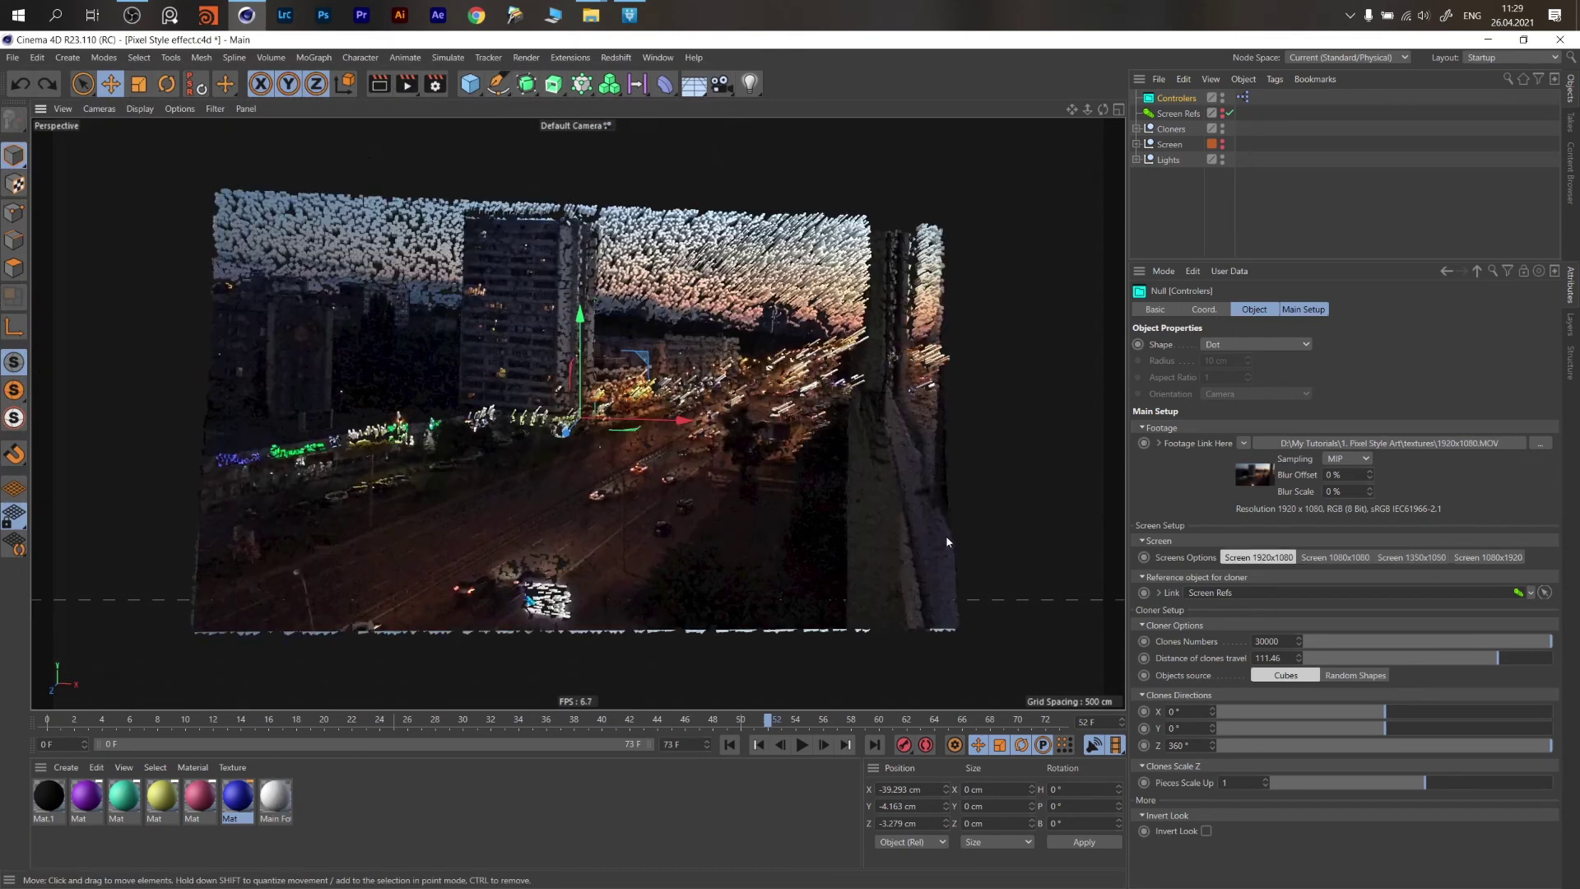
Check the Screen Refs object, and collapse the Screen and Reference object for cloner sections in the Controlers settings.
click(1279, 543)
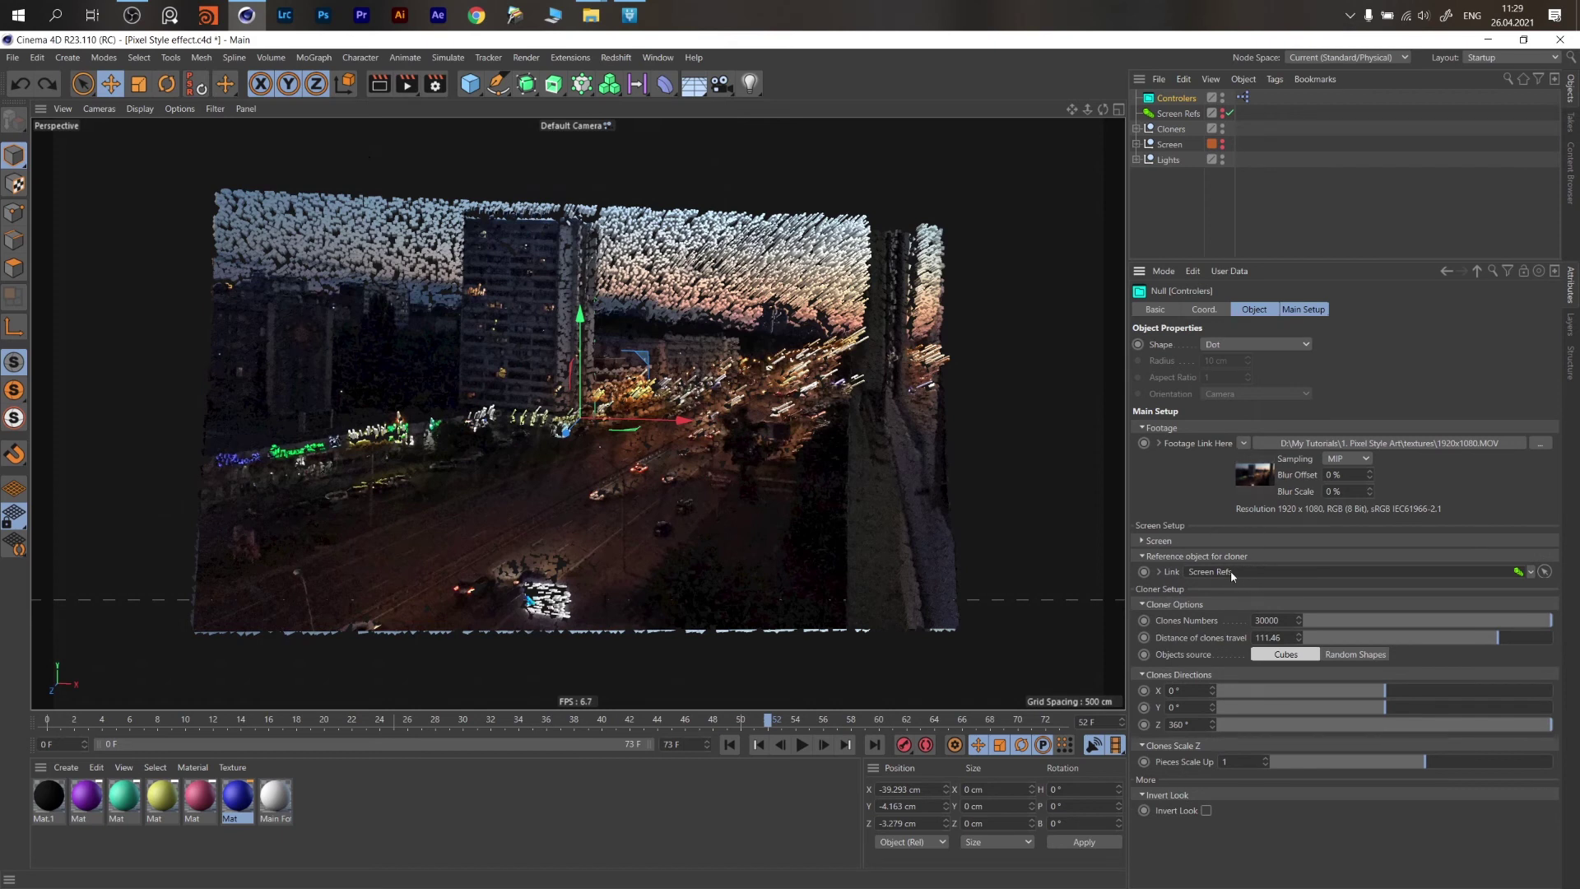
click(1185, 114)
click(1178, 98)
click(1230, 556)
Set the distance of clones travel to 159.75 and the clones directions to X 79° and Y 132°, keeping 30000 clones.
click(1433, 606)
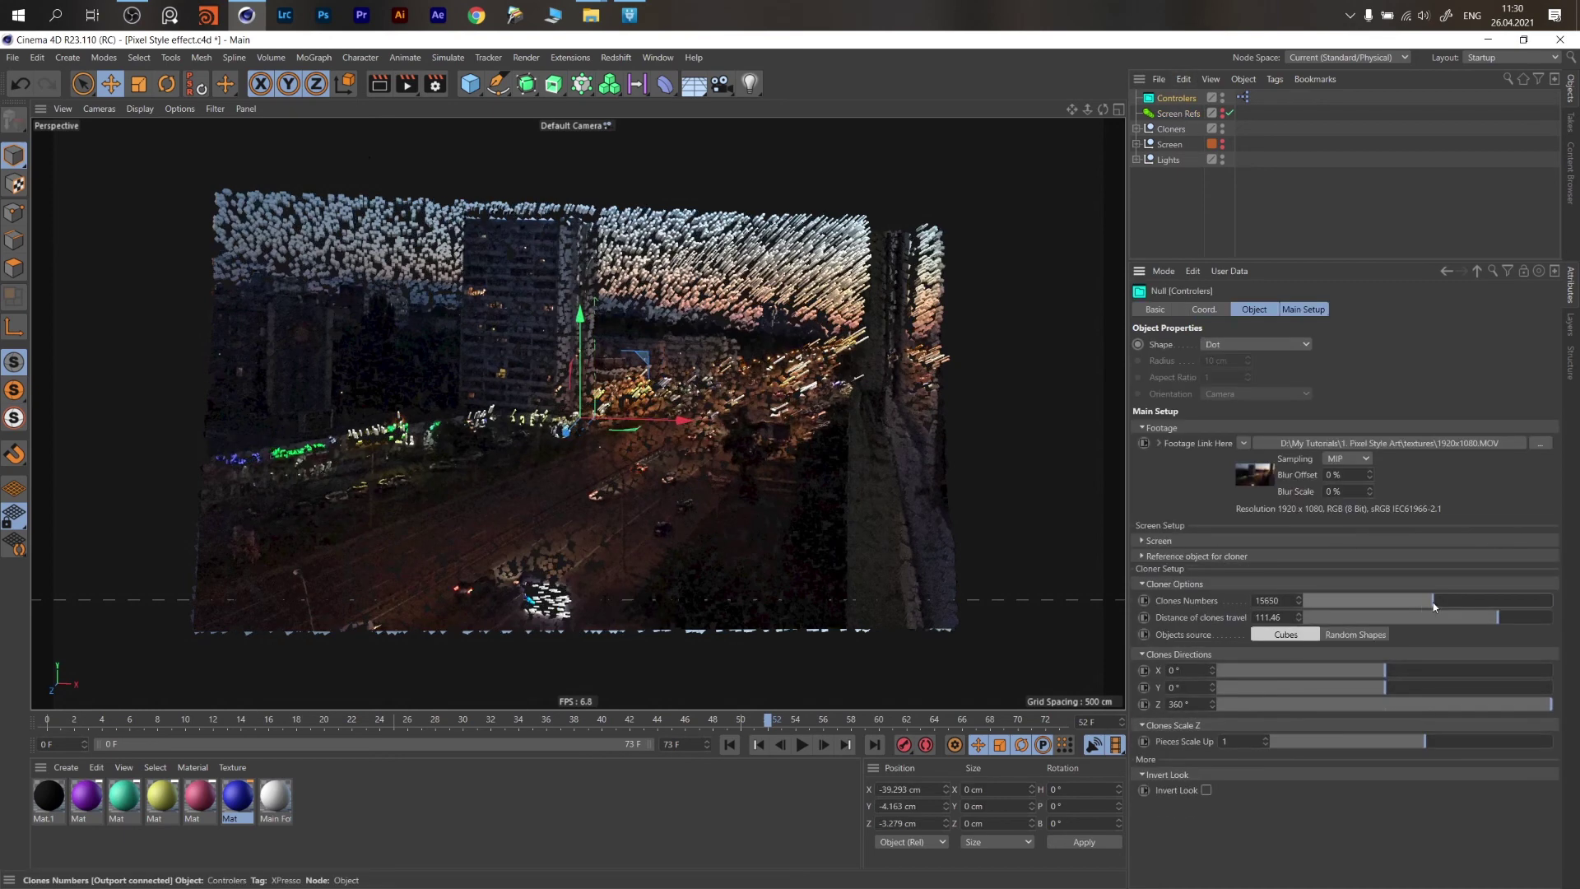
drag(1415, 602, 1521, 627)
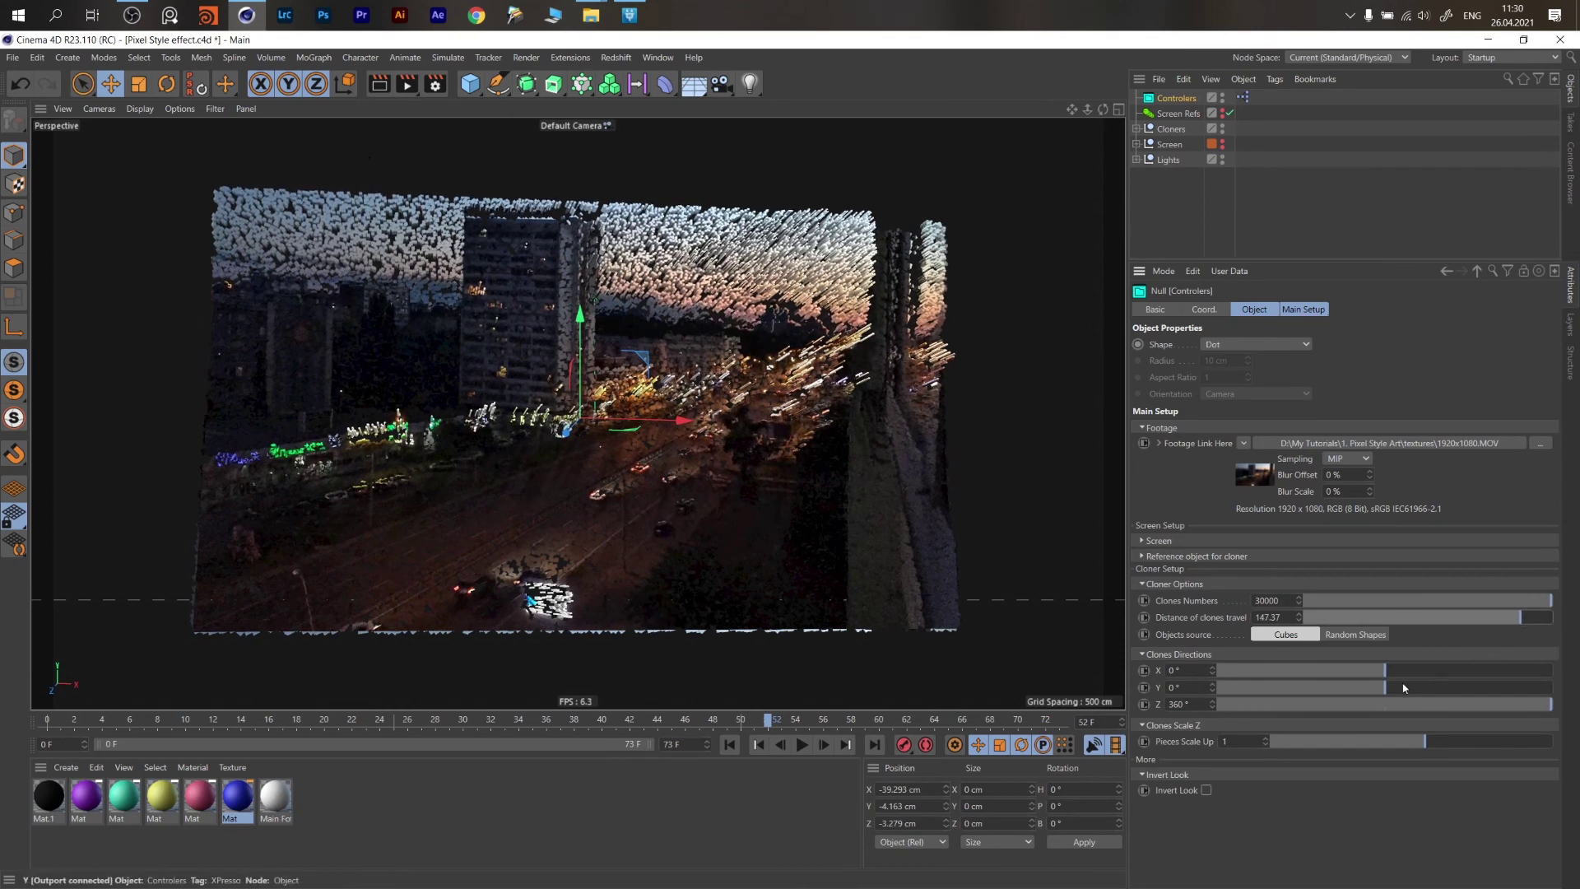
mouse_move(1396, 685)
mouse_down()
mouse_move(1457, 688)
mouse_move(1421, 677)
mouse_up()
drag(1528, 624, 1445, 630)
click(1526, 618)
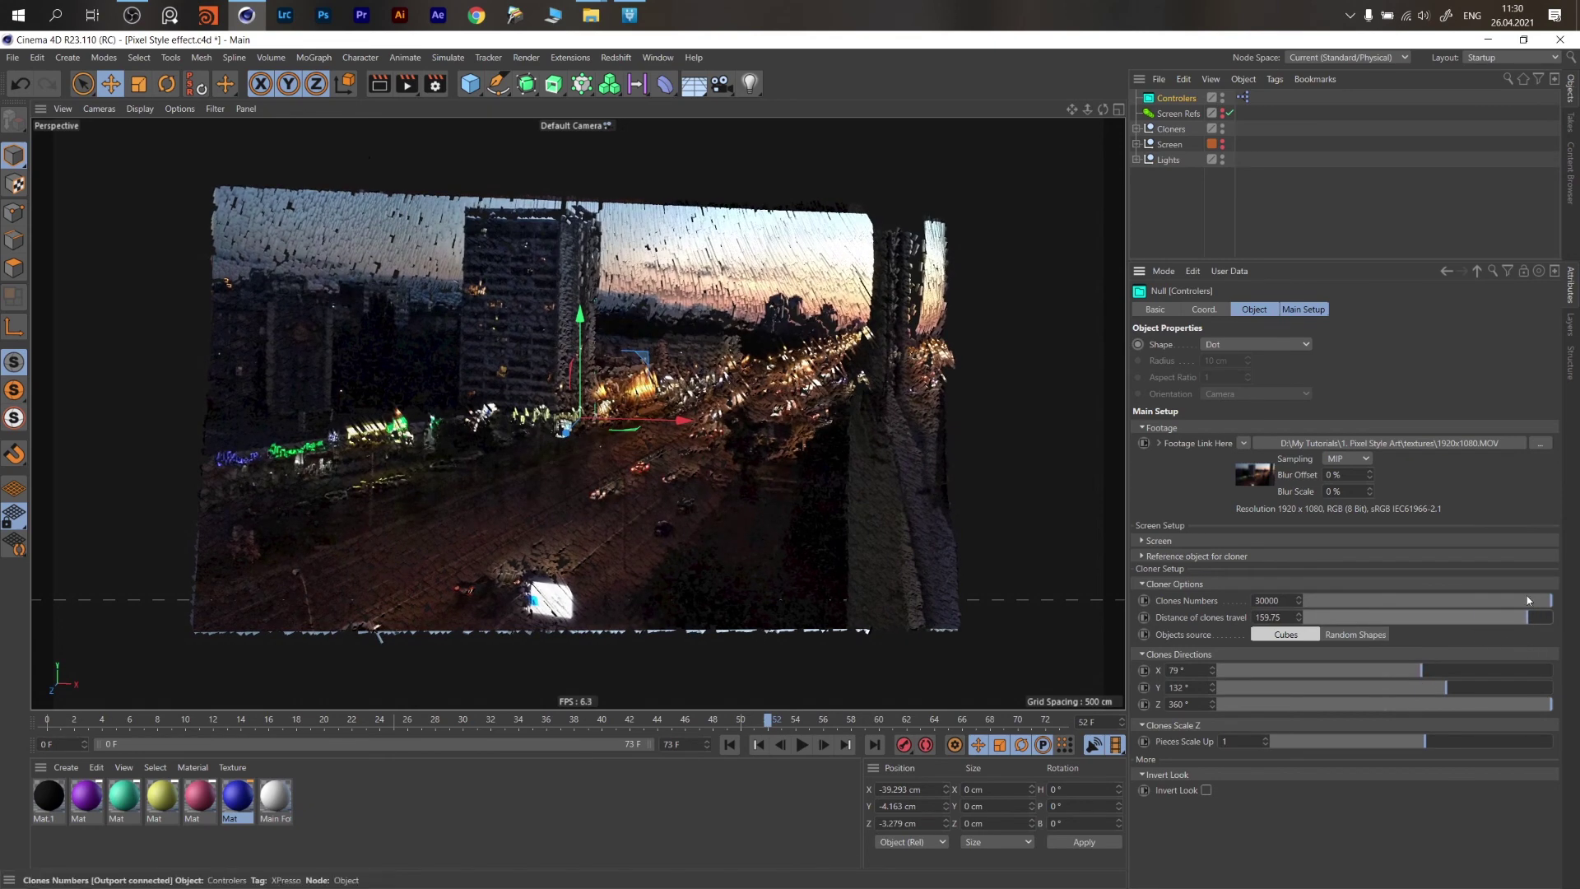
Set the clones number to 22059, Pieces Scale Up to 4.07 and the clones' Y direction to 185°.
click(1487, 600)
drag(1431, 746, 1469, 744)
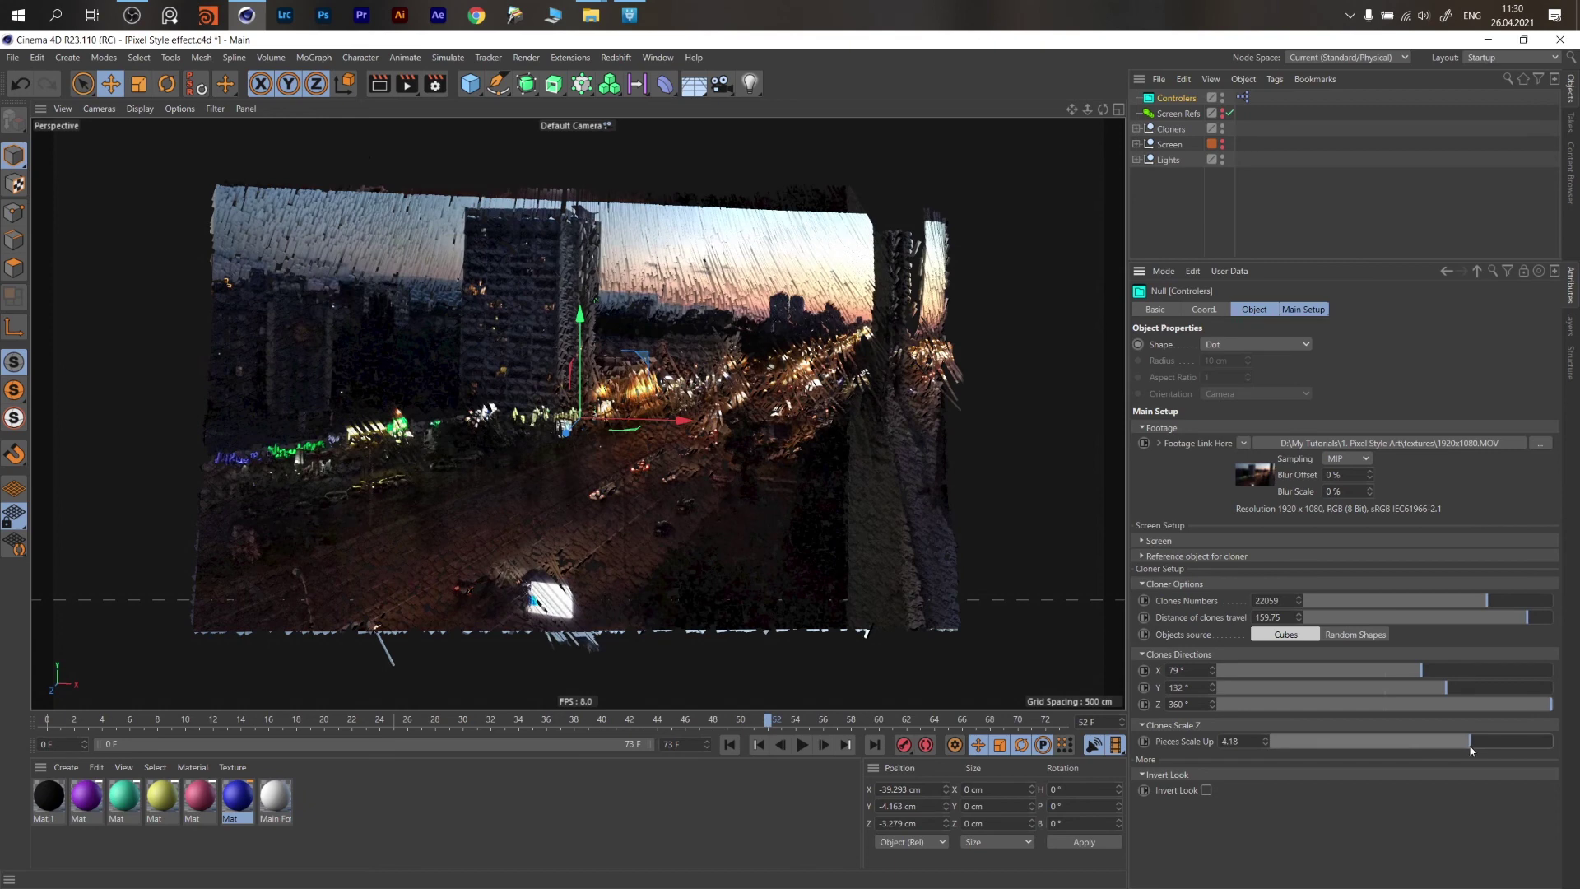
drag(1454, 689, 1471, 688)
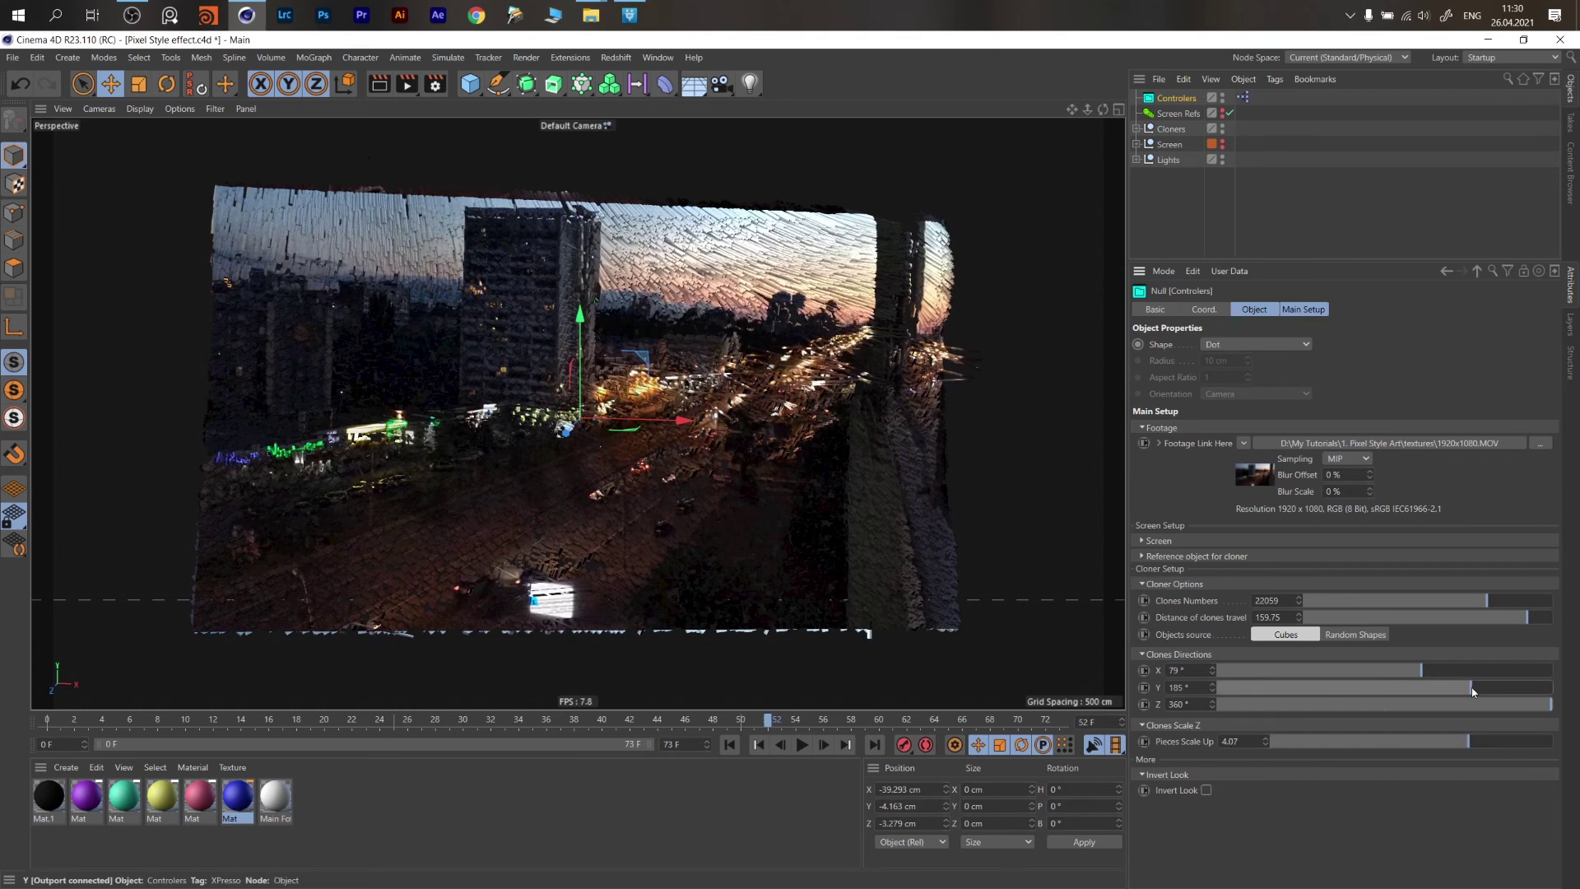
Play the animation and examine the moving pieces up close and from a distance, and stop playback.
click(801, 745)
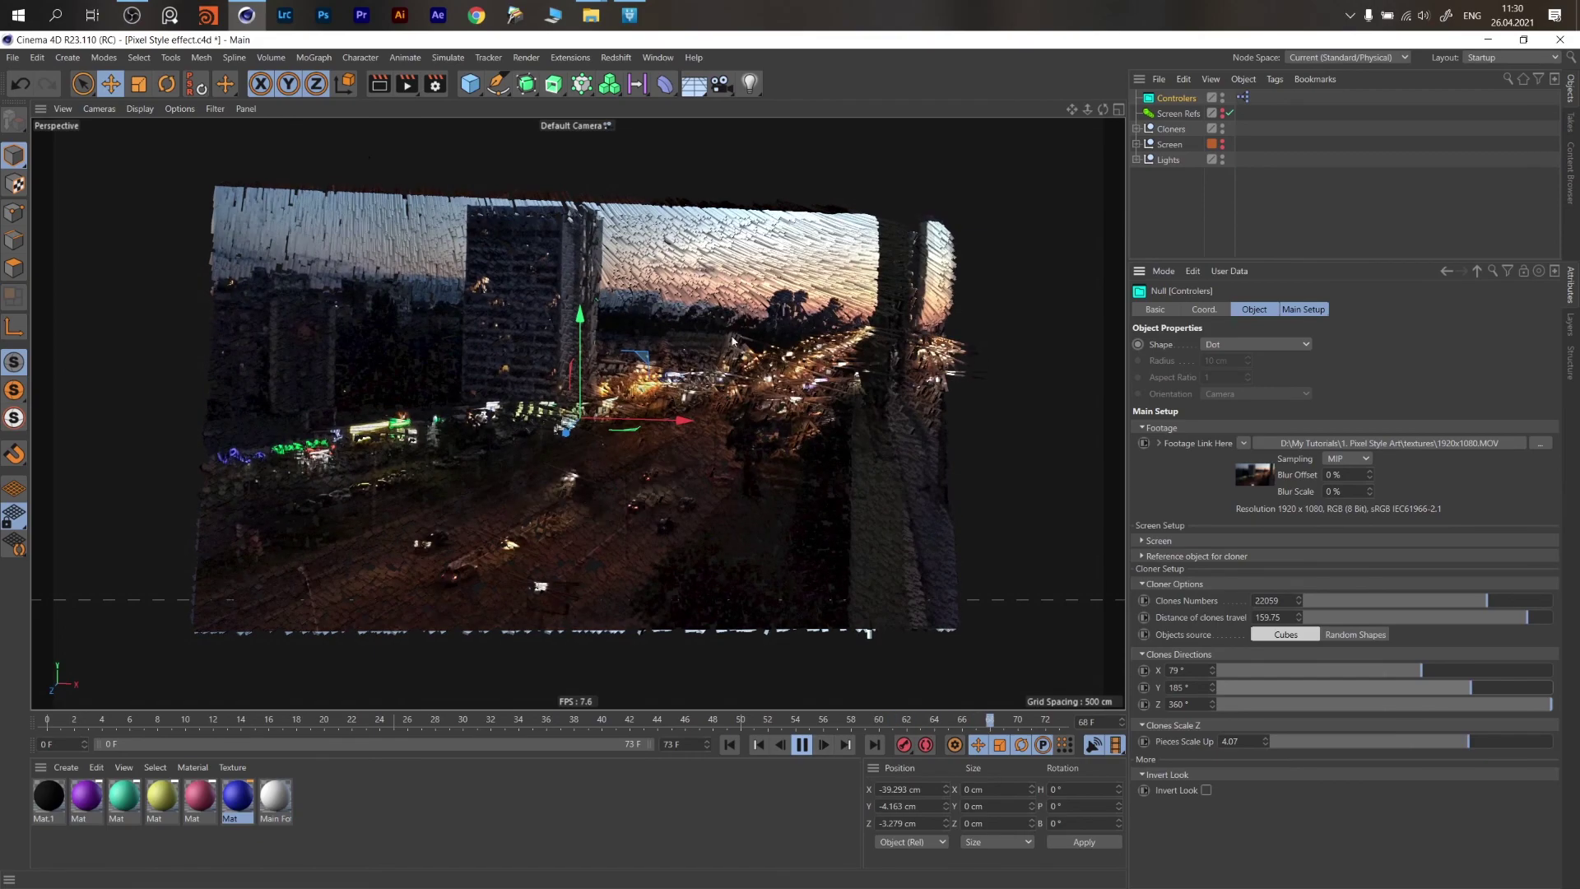
scroll(754, 325, up, 5)
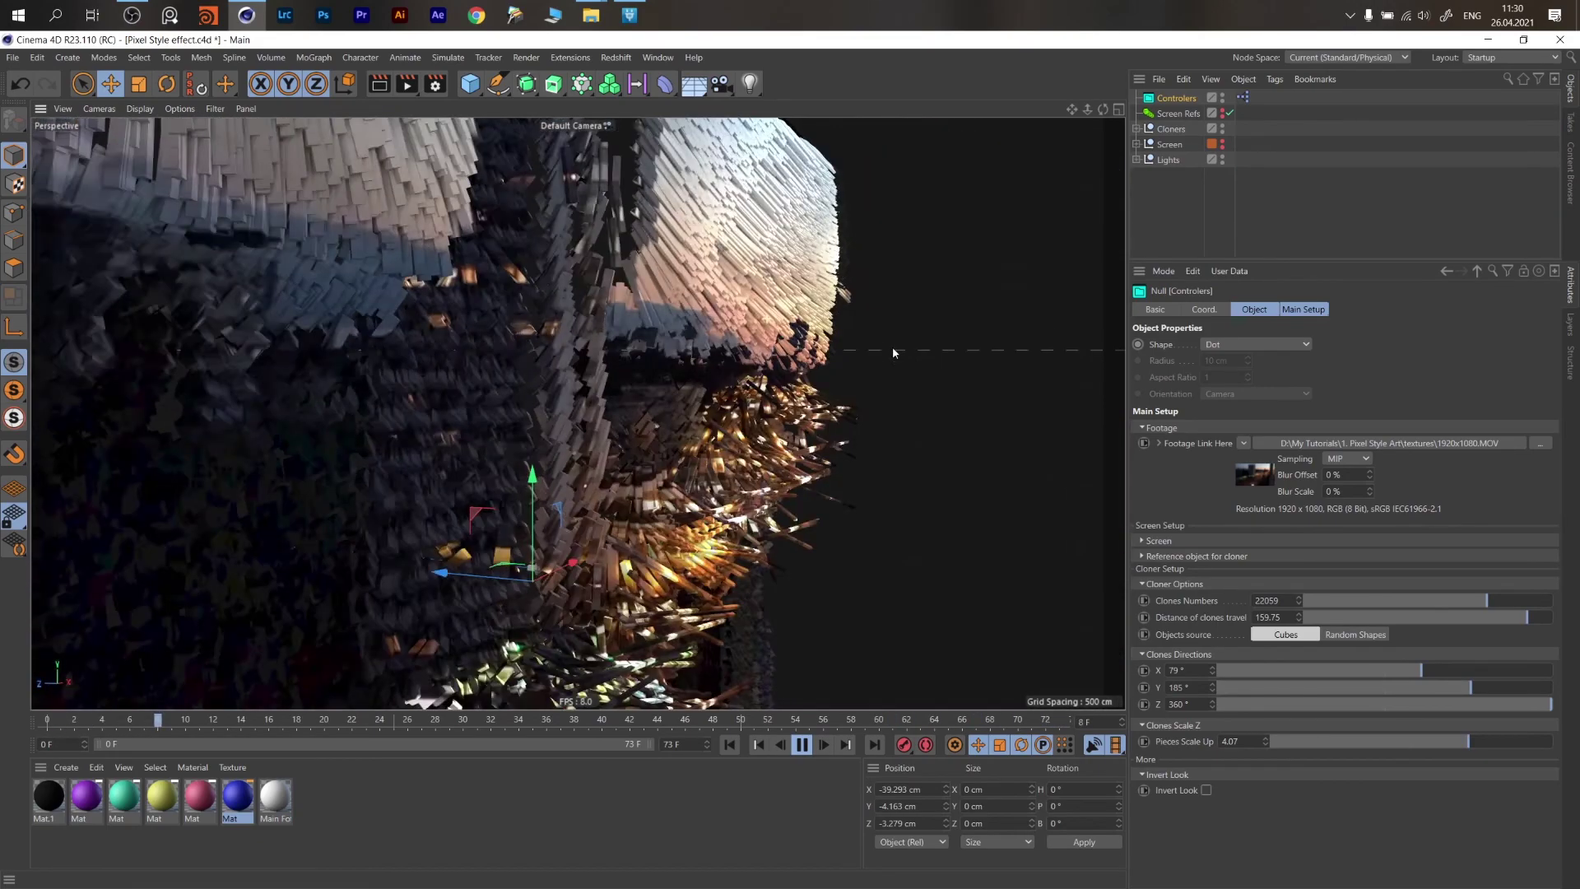
scroll(787, 344, down, 5)
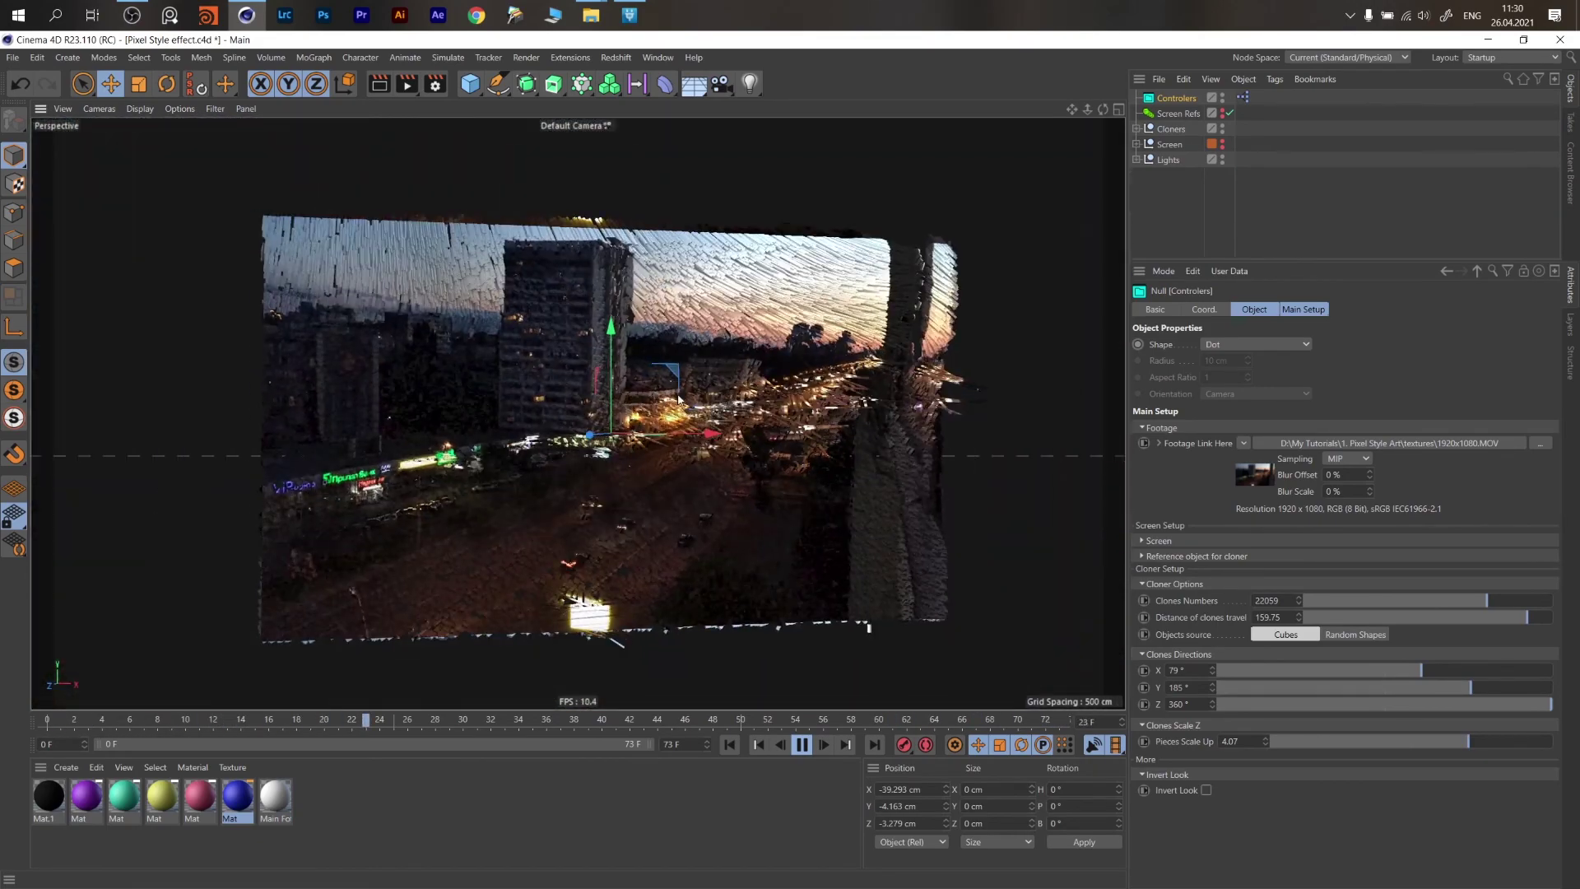
click(801, 745)
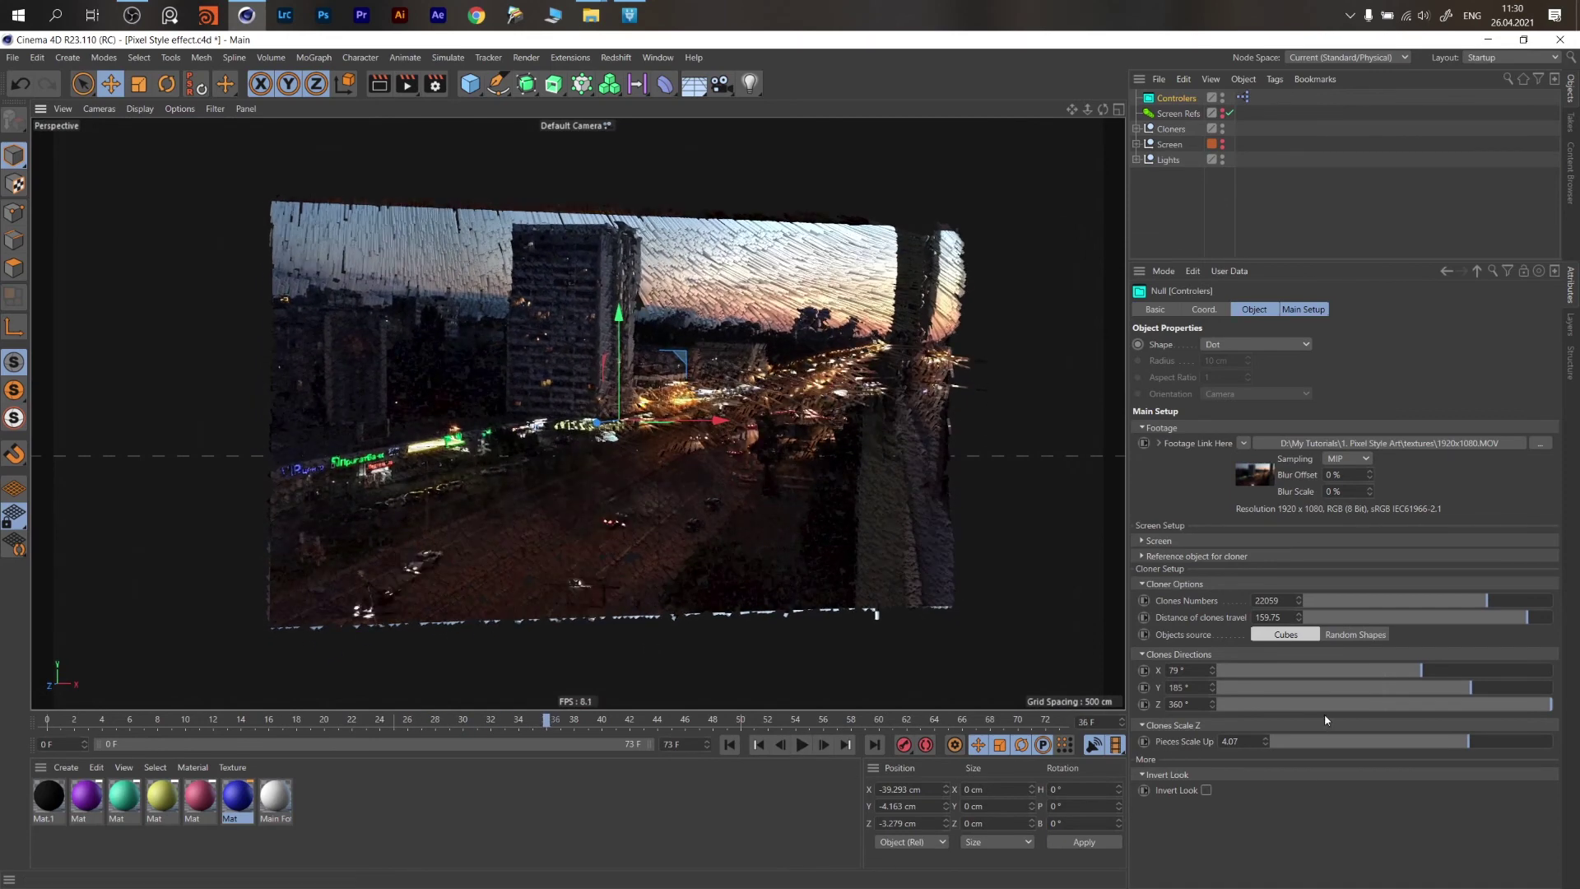
Reset the X and Y clones directions to 0° and raise Pieces Scale Up to 8.06.
right_click(1211, 669)
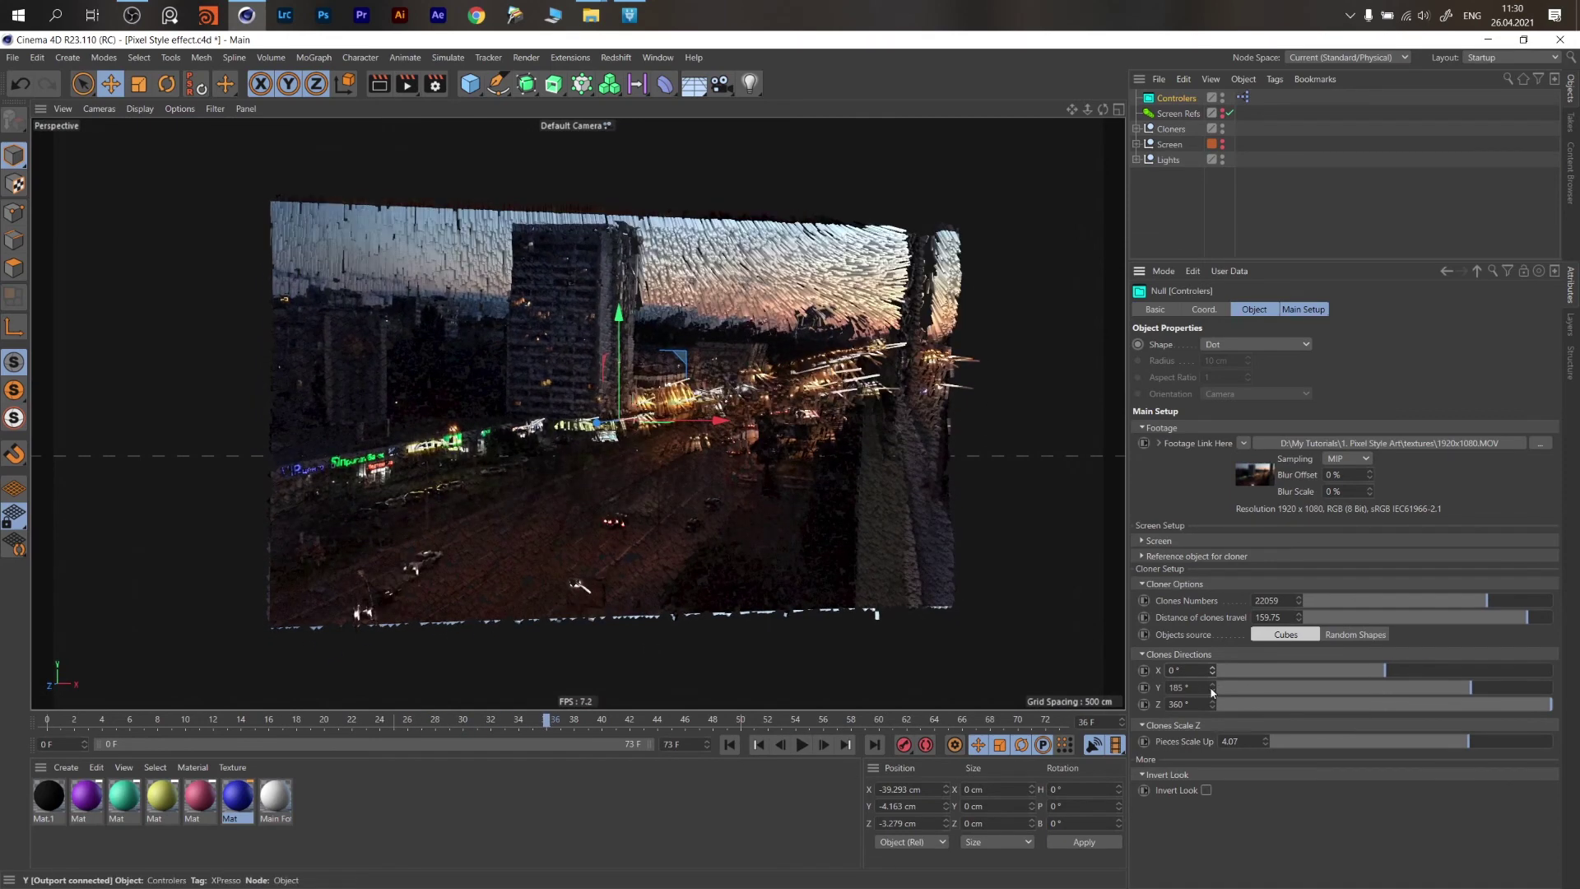
right_click(1211, 687)
drag(1468, 741, 1525, 752)
alt+drag(792, 263, 753, 317)
Turn on Invert Look, examine the inverted pieces from several angles, and turn it off again.
click(1207, 790)
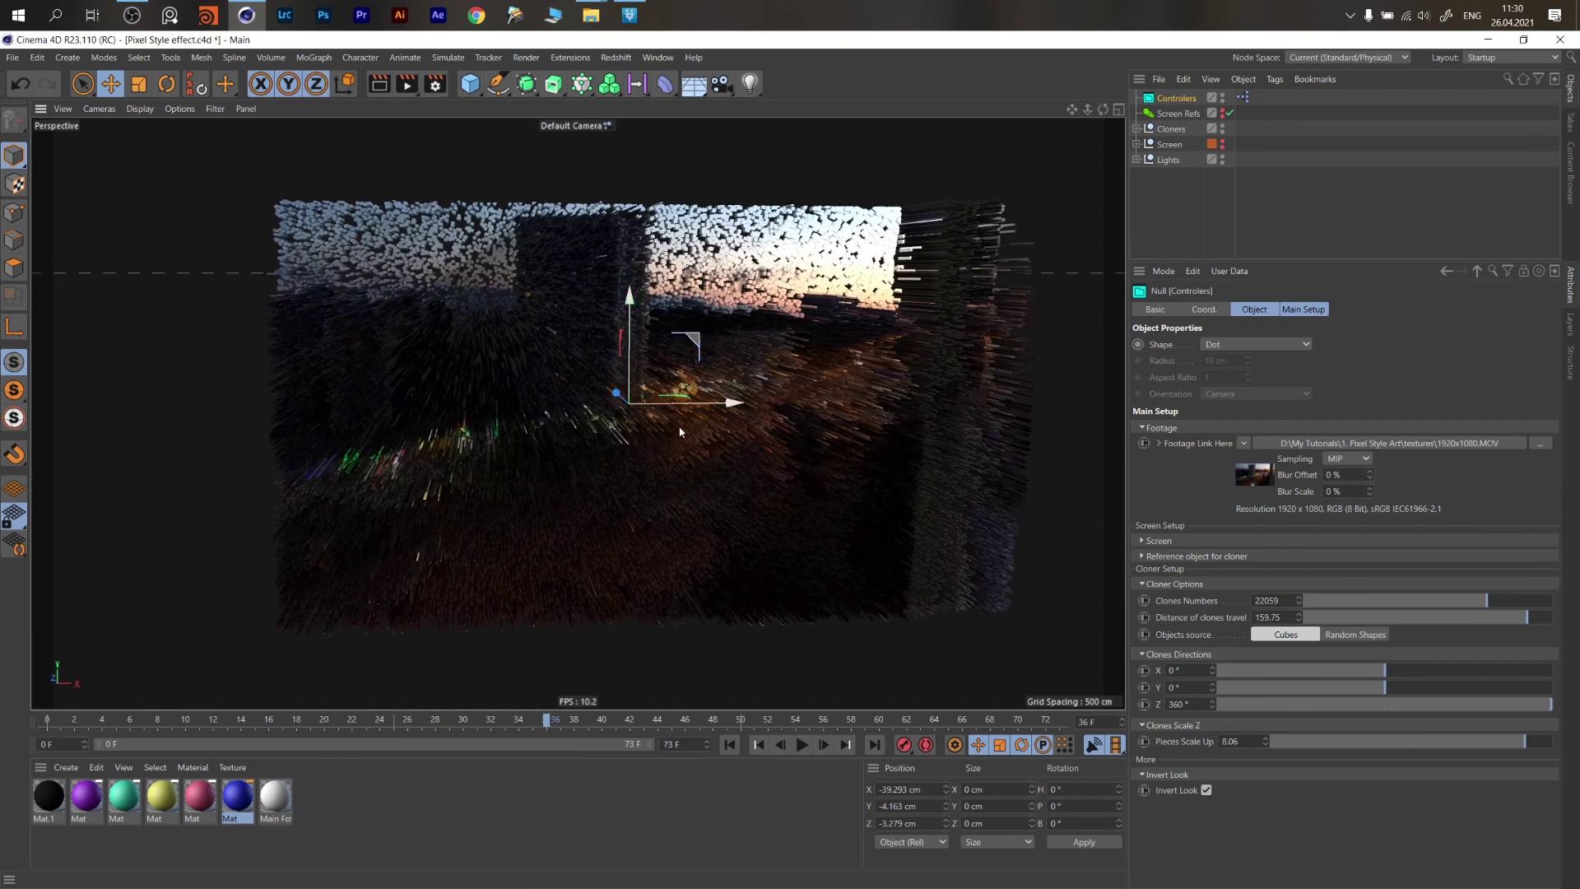
mouse_move(735, 428)
alt+mouse_down()
mouse_move(778, 452)
mouse_move(742, 468)
alt+mouse_up()
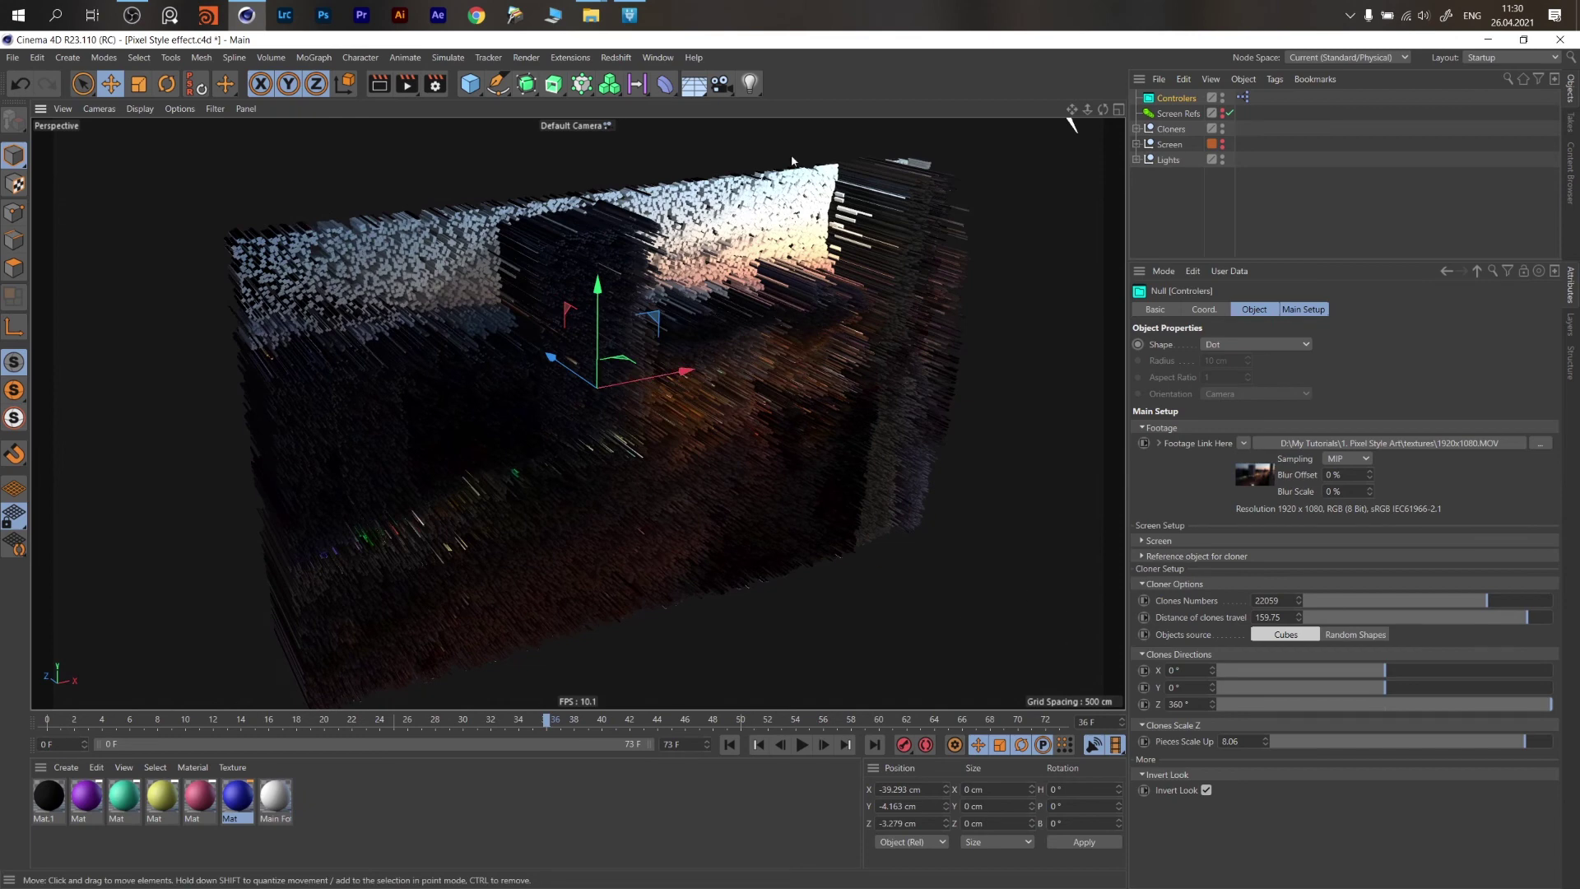
click(1207, 790)
alt+drag(719, 386, 723, 377)
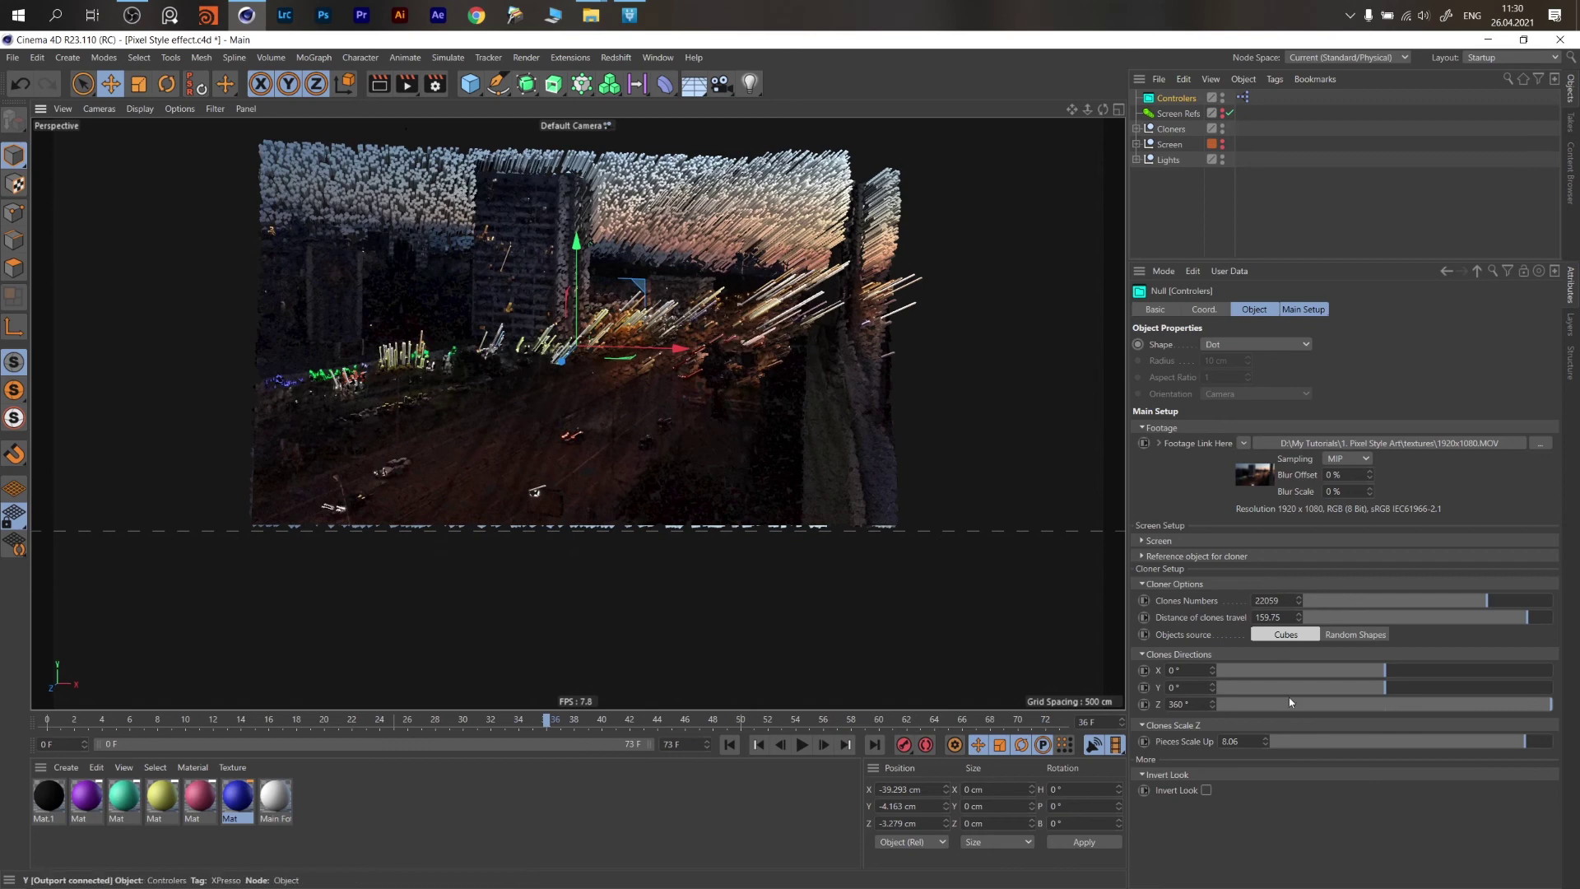
Set Pieces Scale Up back to 1.
click(1238, 742)
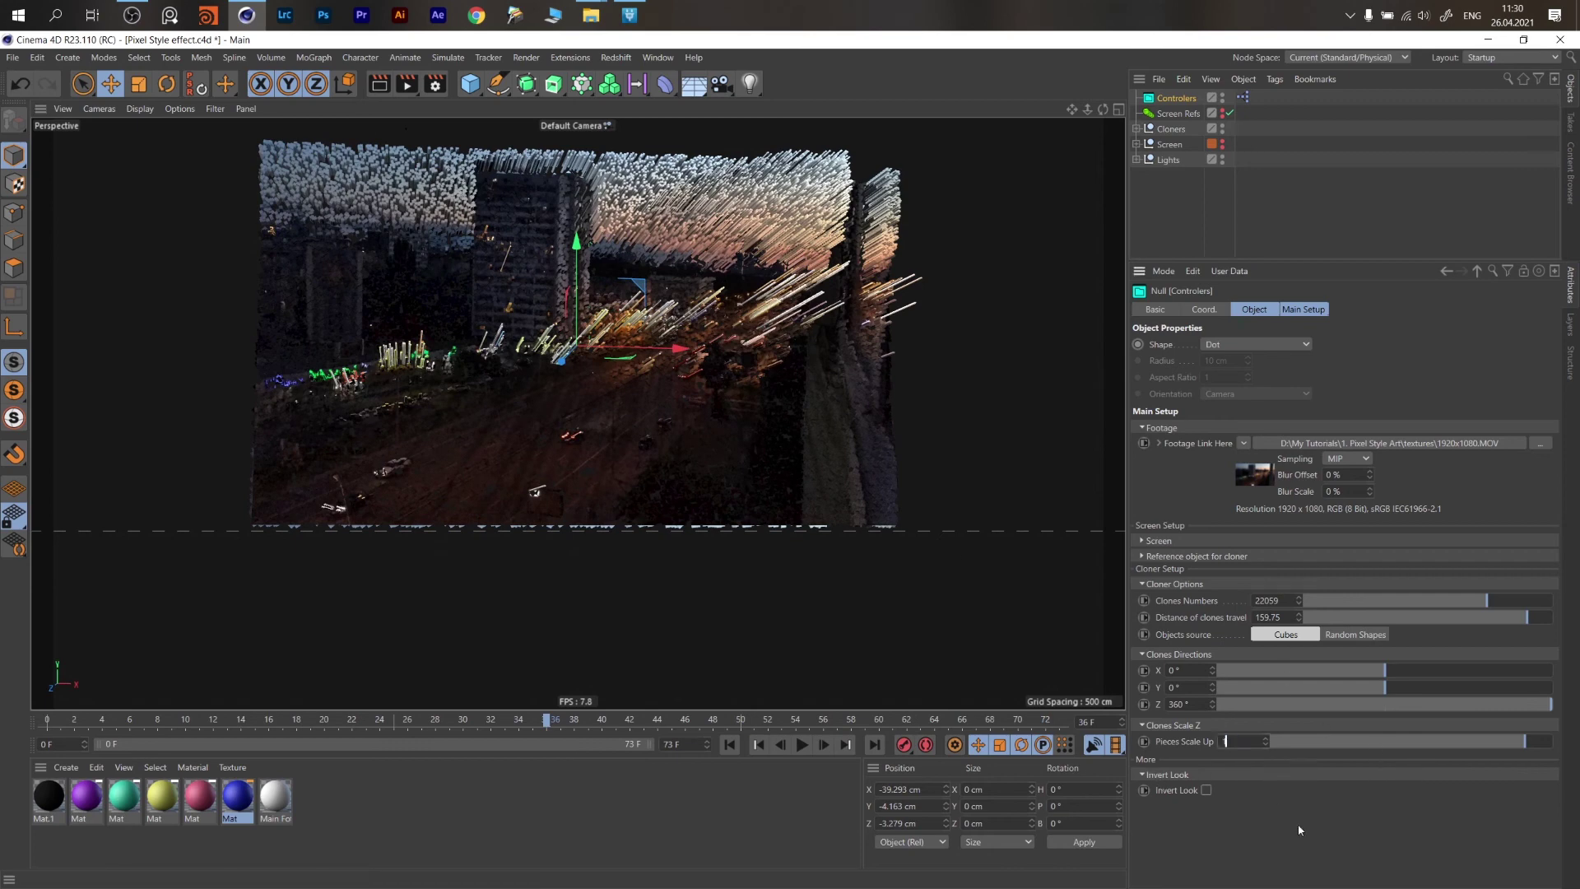
text(1)
key(Return)
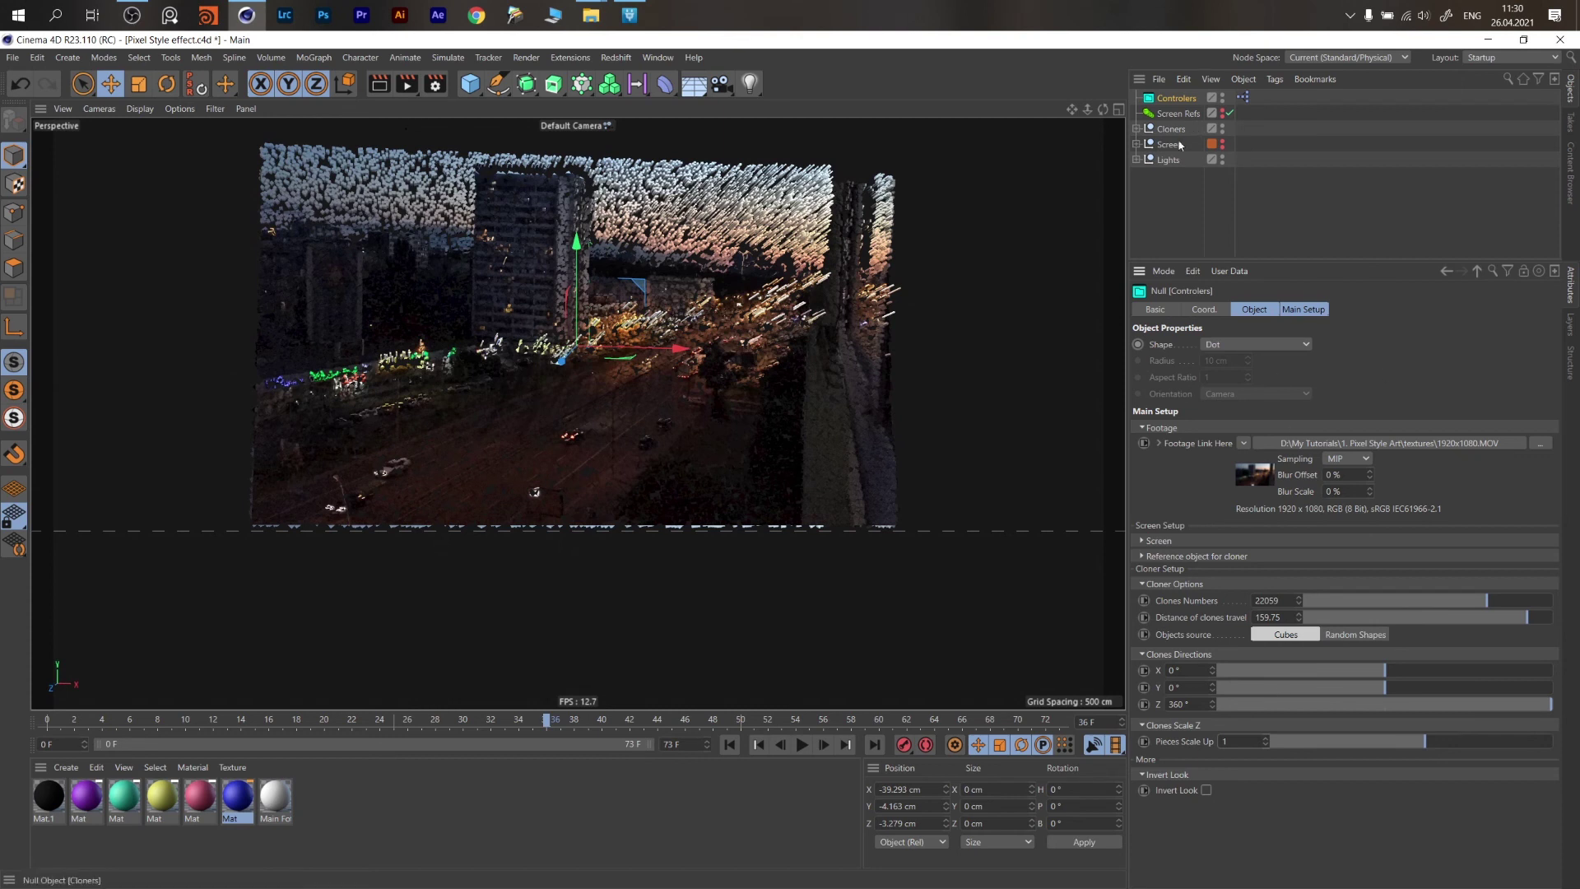
Examine the Sky, Right and Left light objects in the Lights group, and collapse the group.
click(1136, 160)
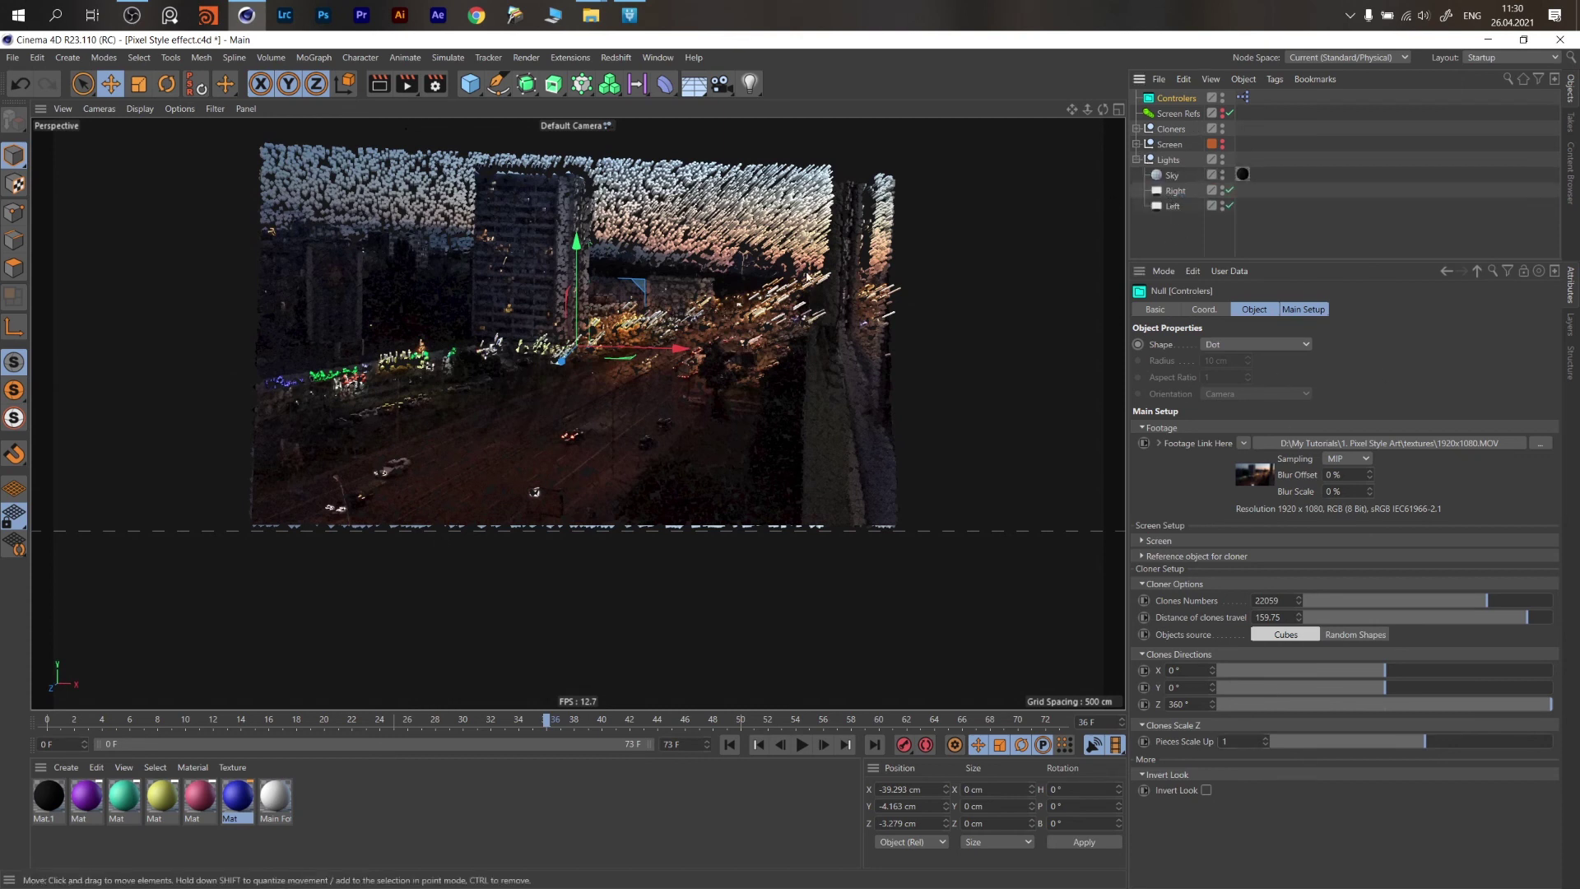
alt+middle_drag(960, 249, 981, 288)
click(1178, 175)
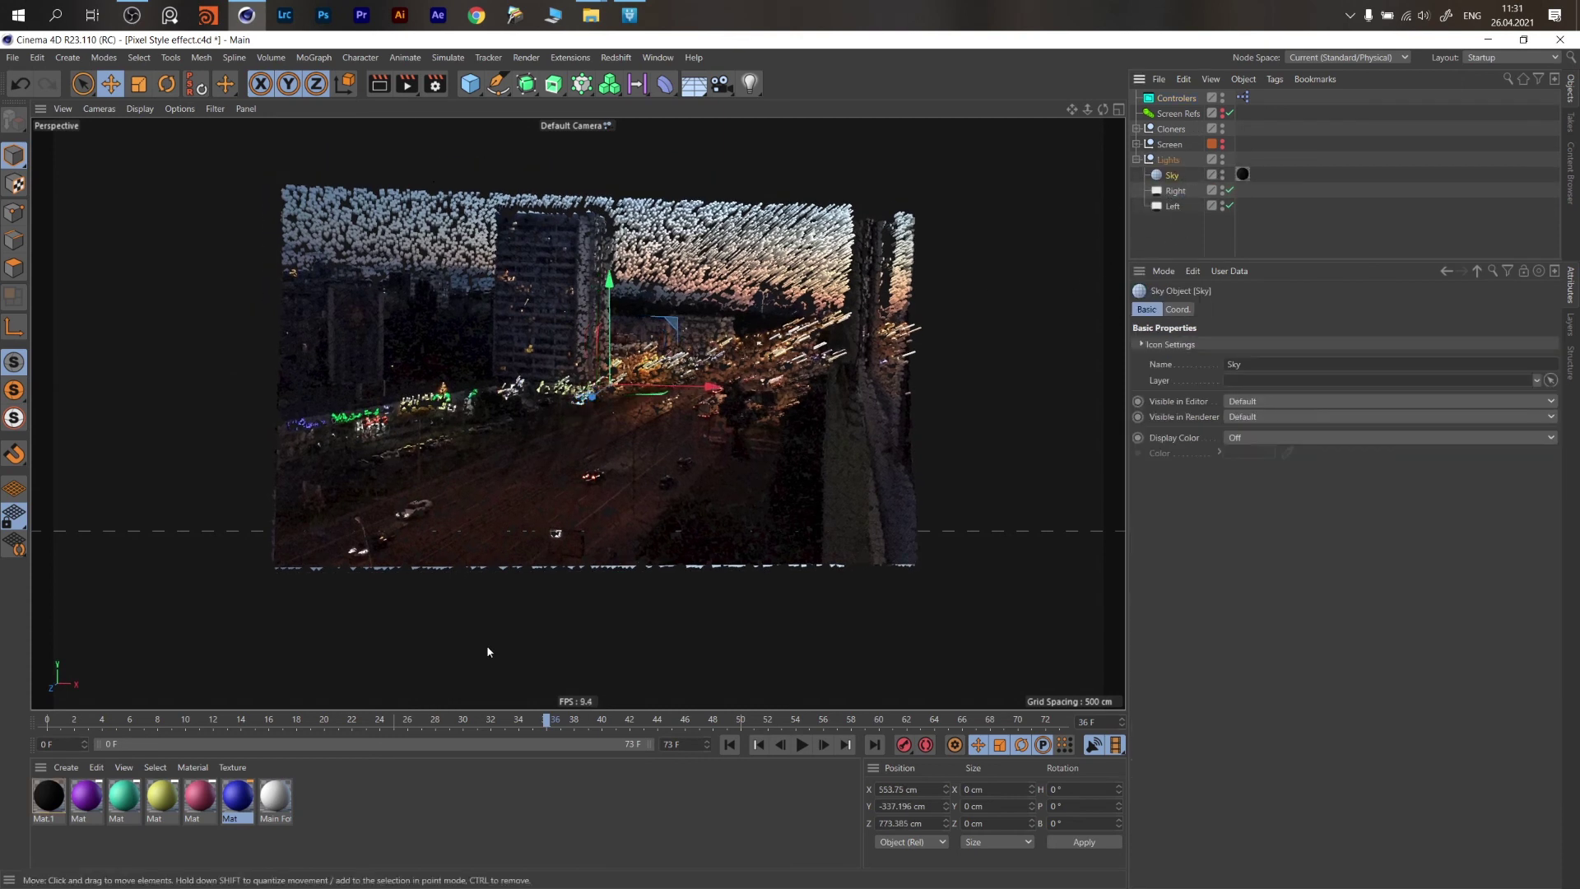
click(1173, 191)
click(1171, 206)
alt+right_drag(806, 363, 686, 403)
scroll(686, 403, up, 2)
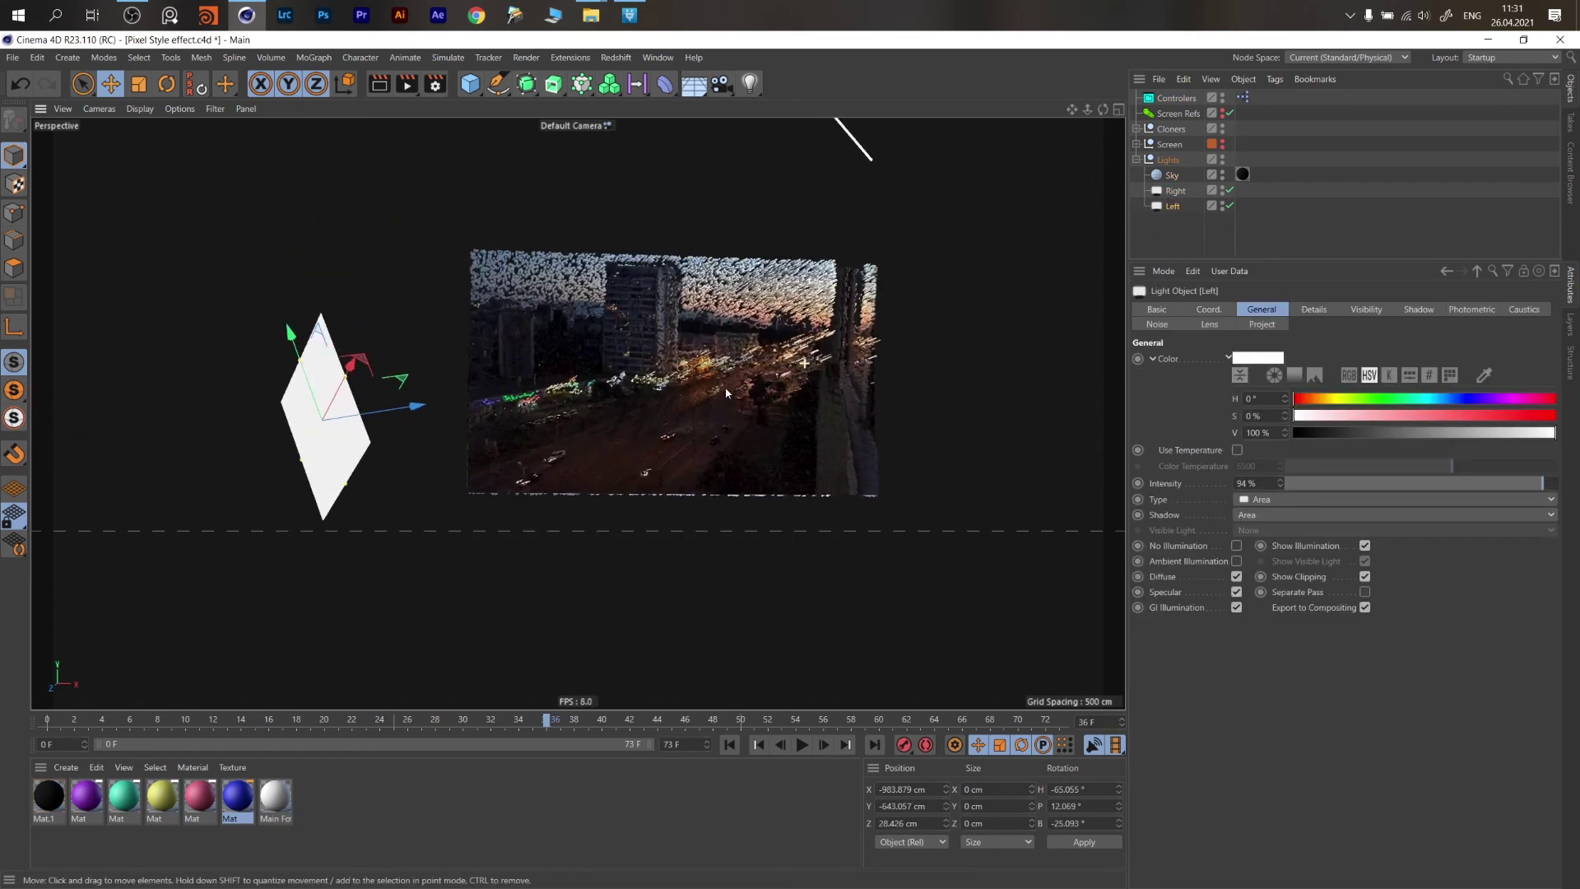
click(1137, 159)
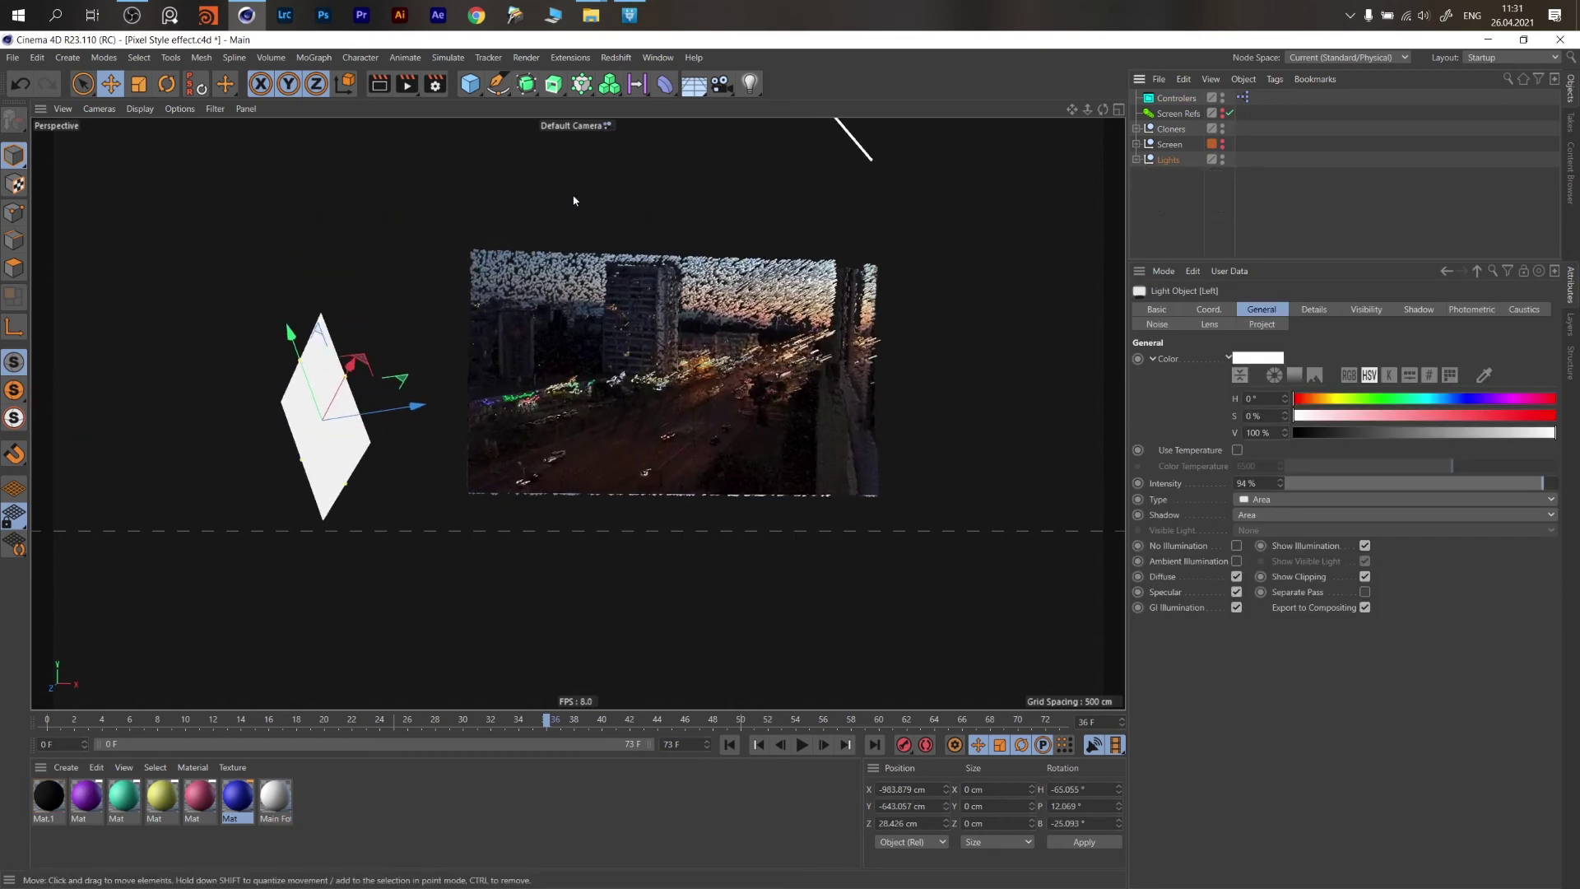
click(180, 109)
click(179, 111)
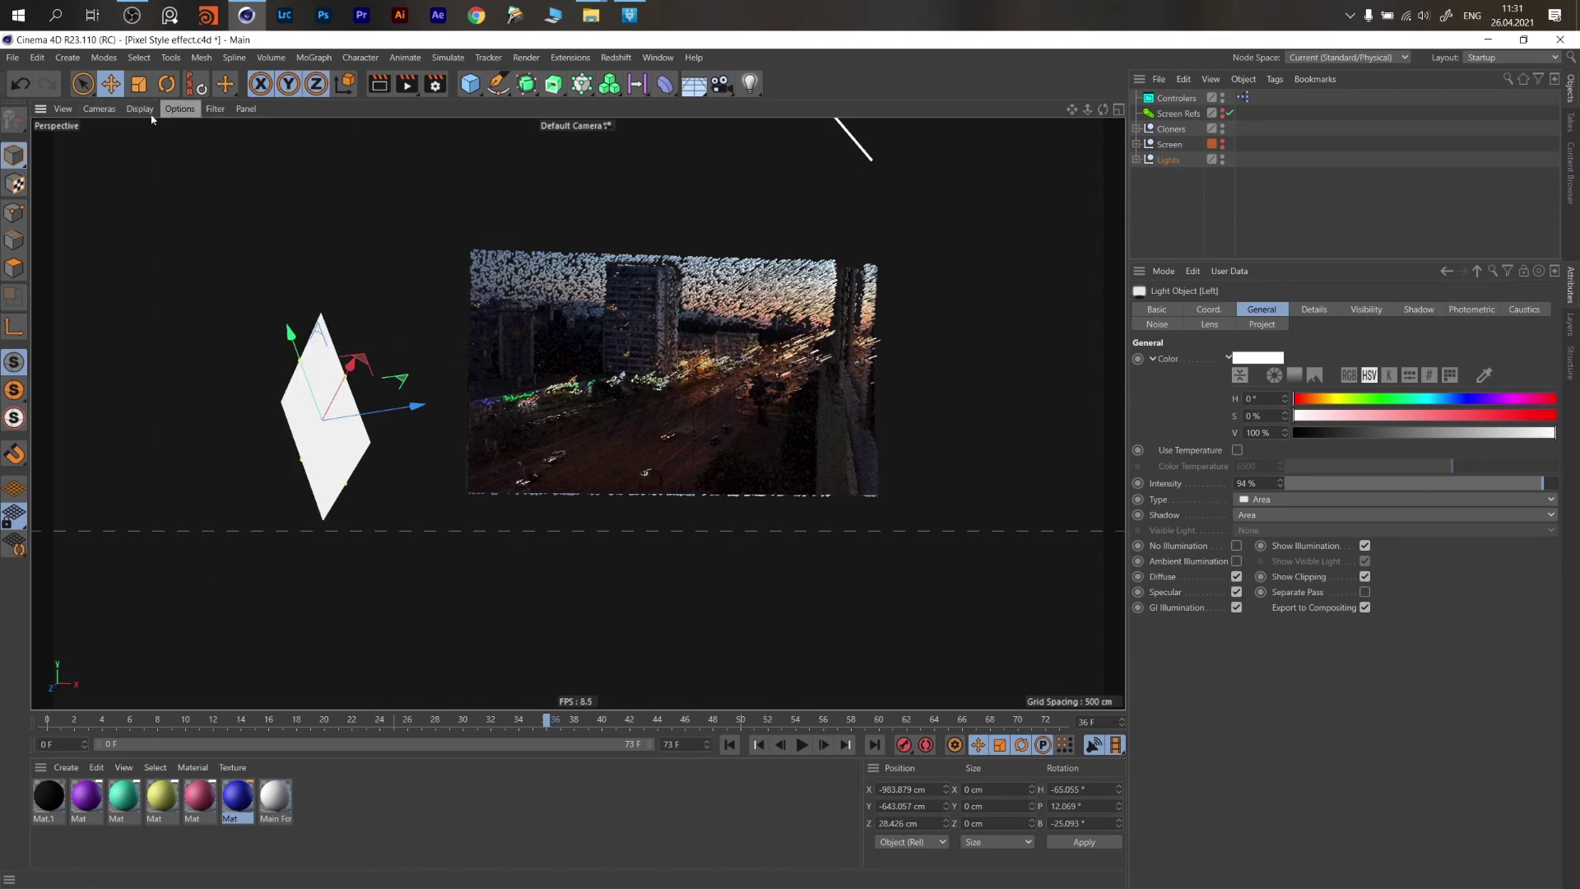
click(140, 109)
mouse_move(112, 118)
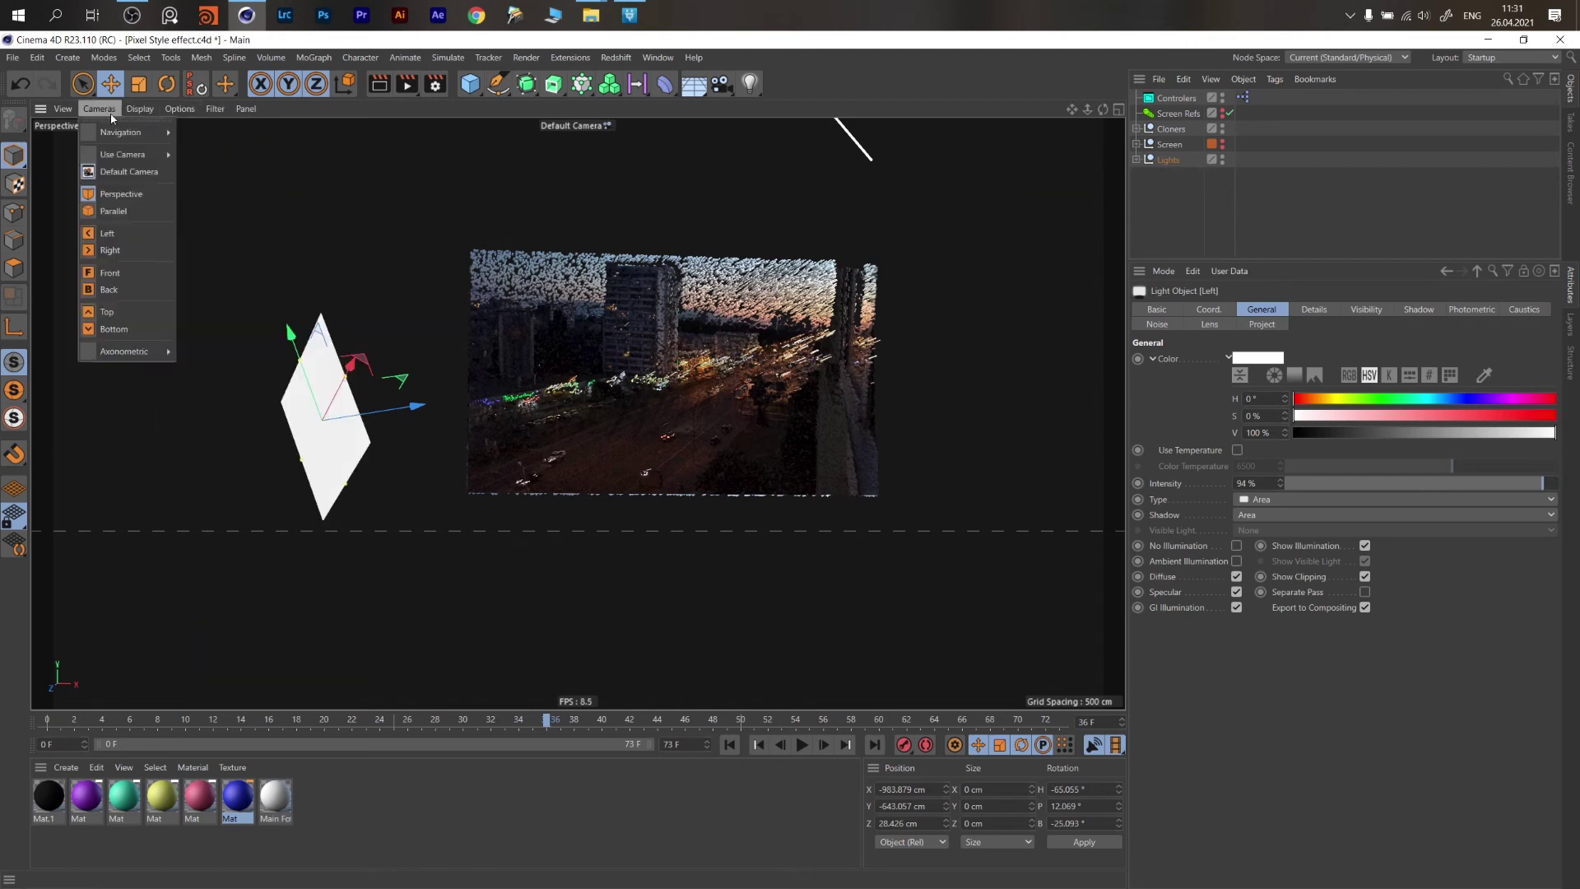
mouse_move(171, 111)
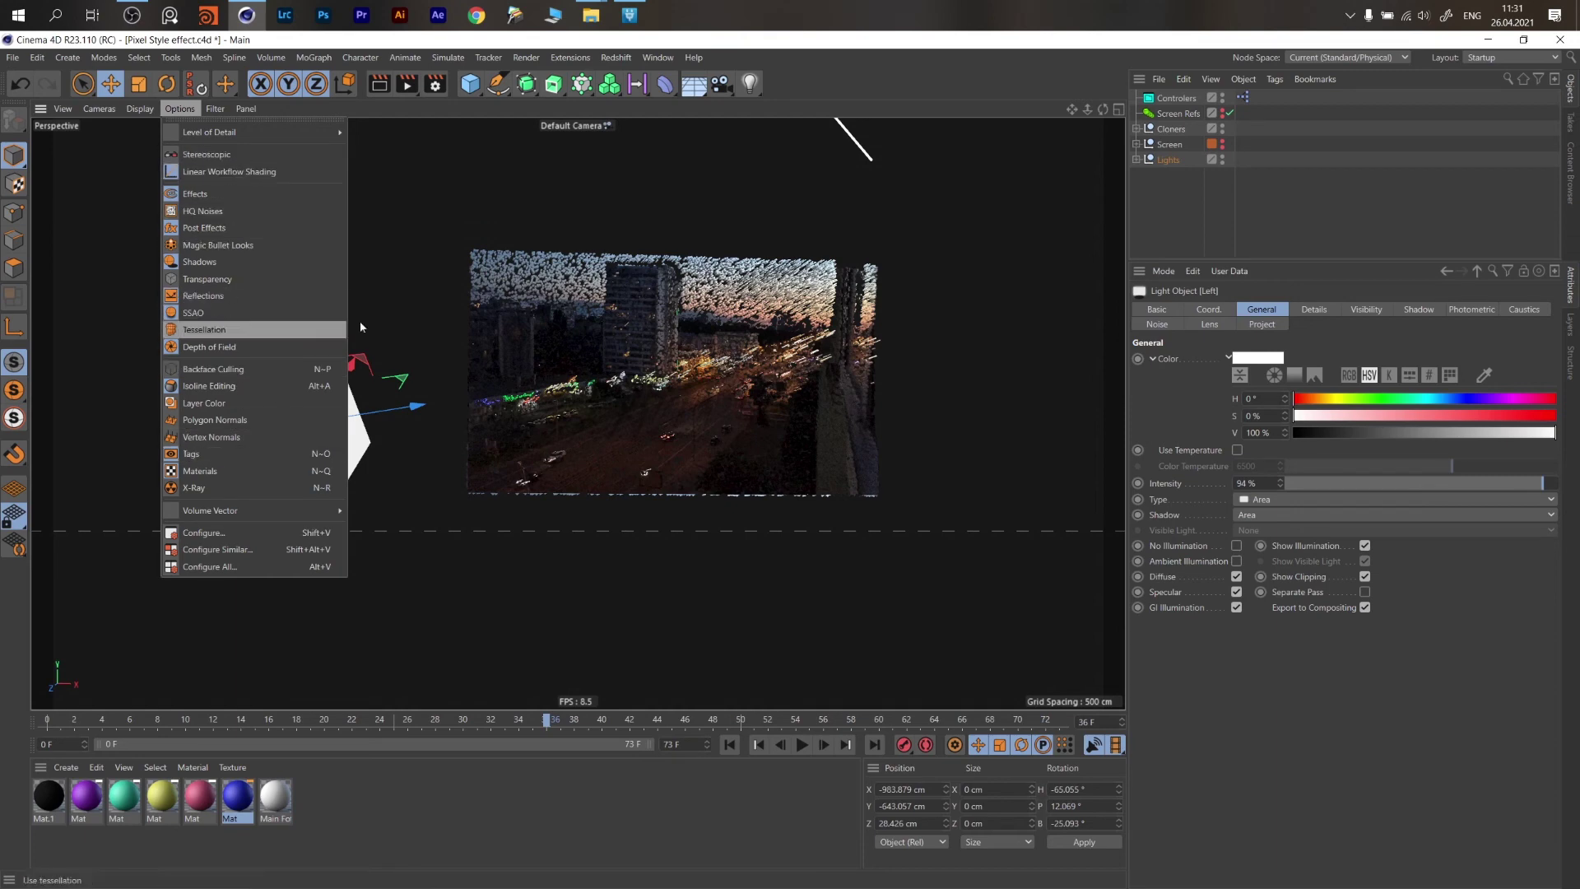
scroll(729, 324, up, 5)
alt+drag(931, 283, 762, 413)
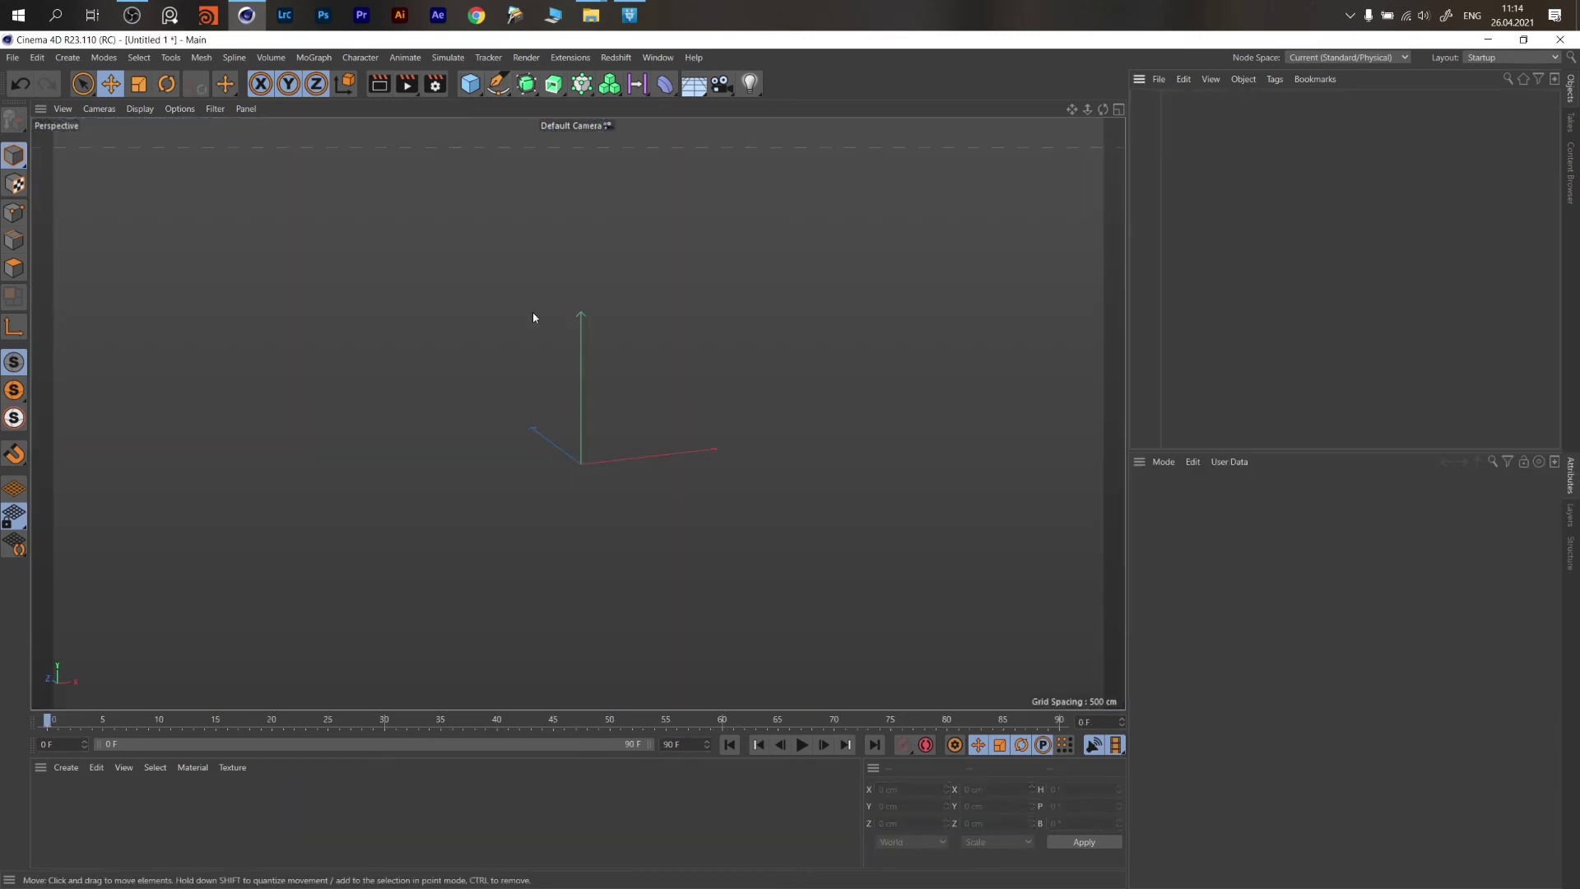
Add a cube to the new scene and set its X, Y and Z sizes to 10 cm.
click(470, 84)
alt+drag(592, 462, 589, 472)
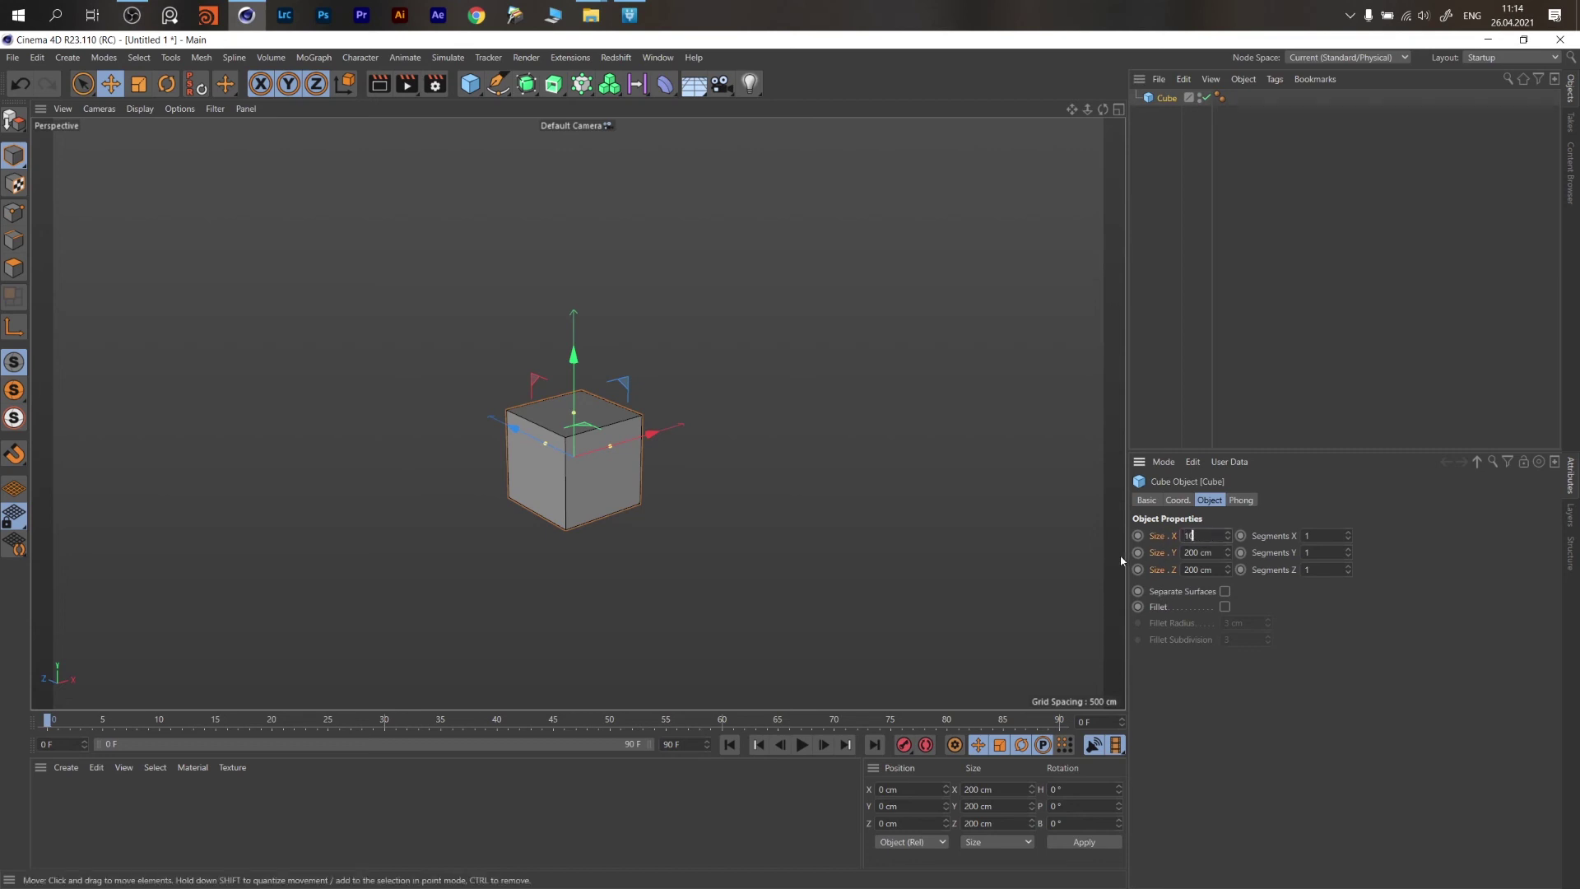
key(Return)
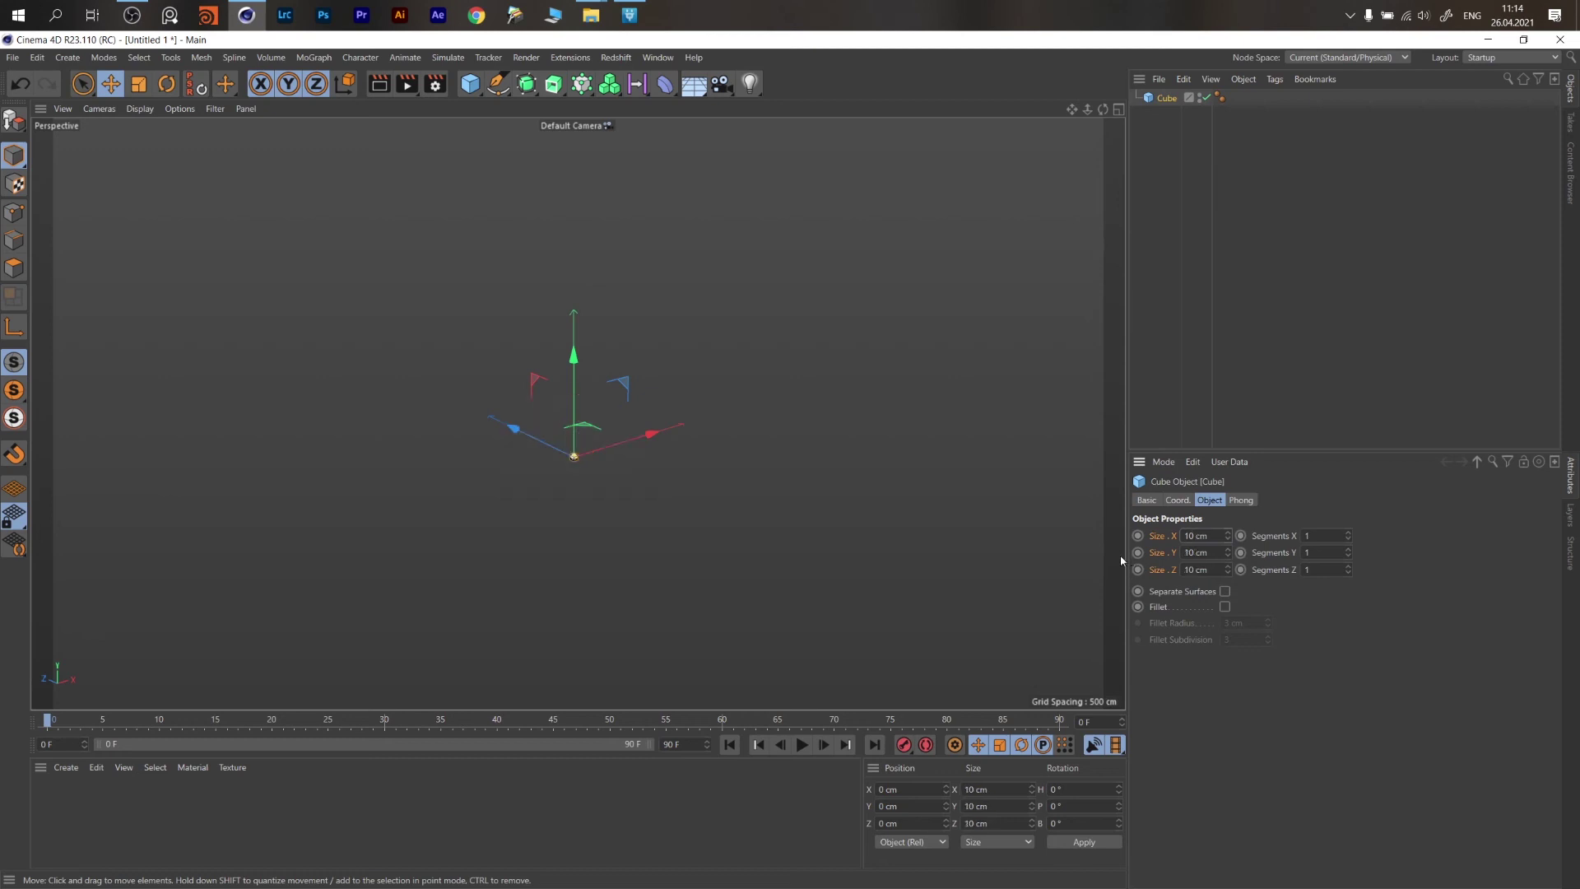
click(1189, 300)
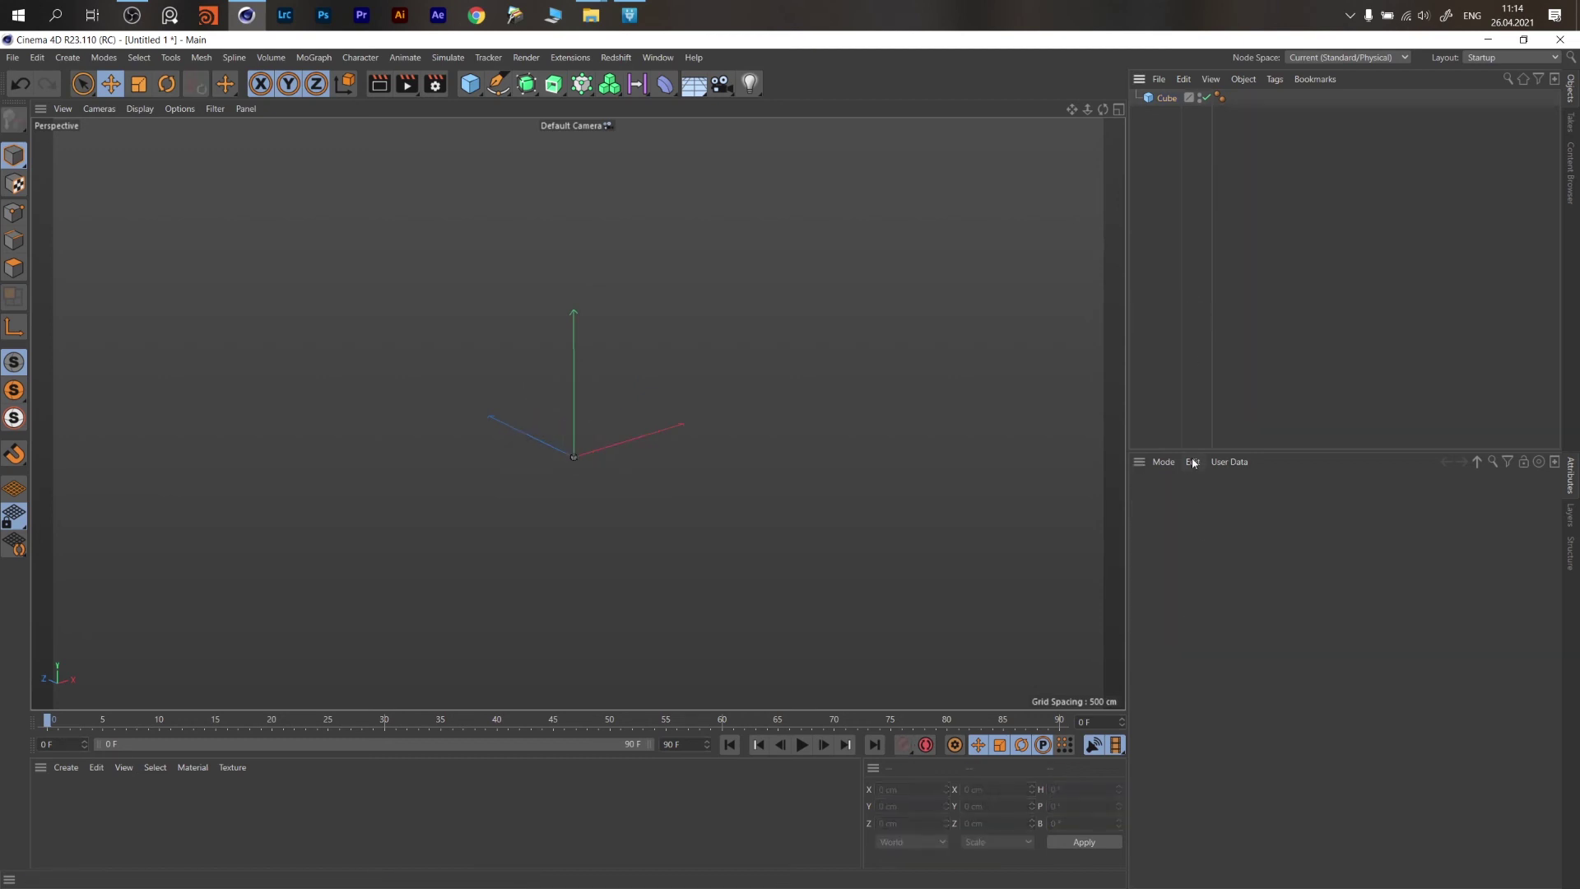
click(1166, 98)
key(s)
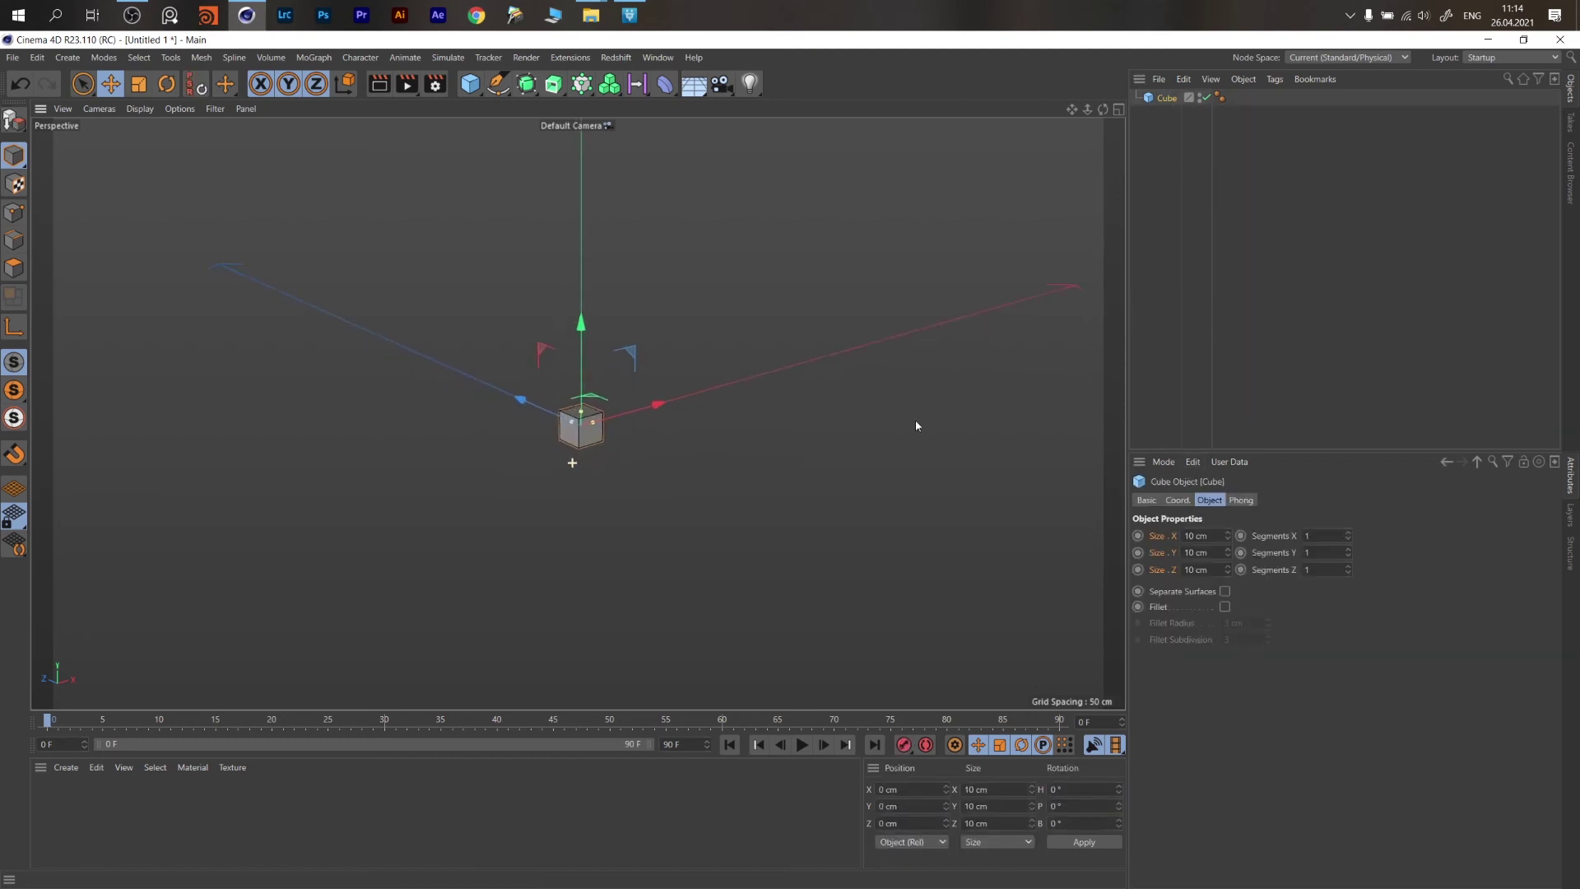
Duplicate the cube and set the copy's Z size to 20 cm.
alt+drag(595, 425, 610, 425)
mouse_move(577, 436)
alt+right_down()
mouse_move(867, 398)
mouse_move(579, 445)
alt+right_up()
alt+middle_drag(579, 446, 582, 460)
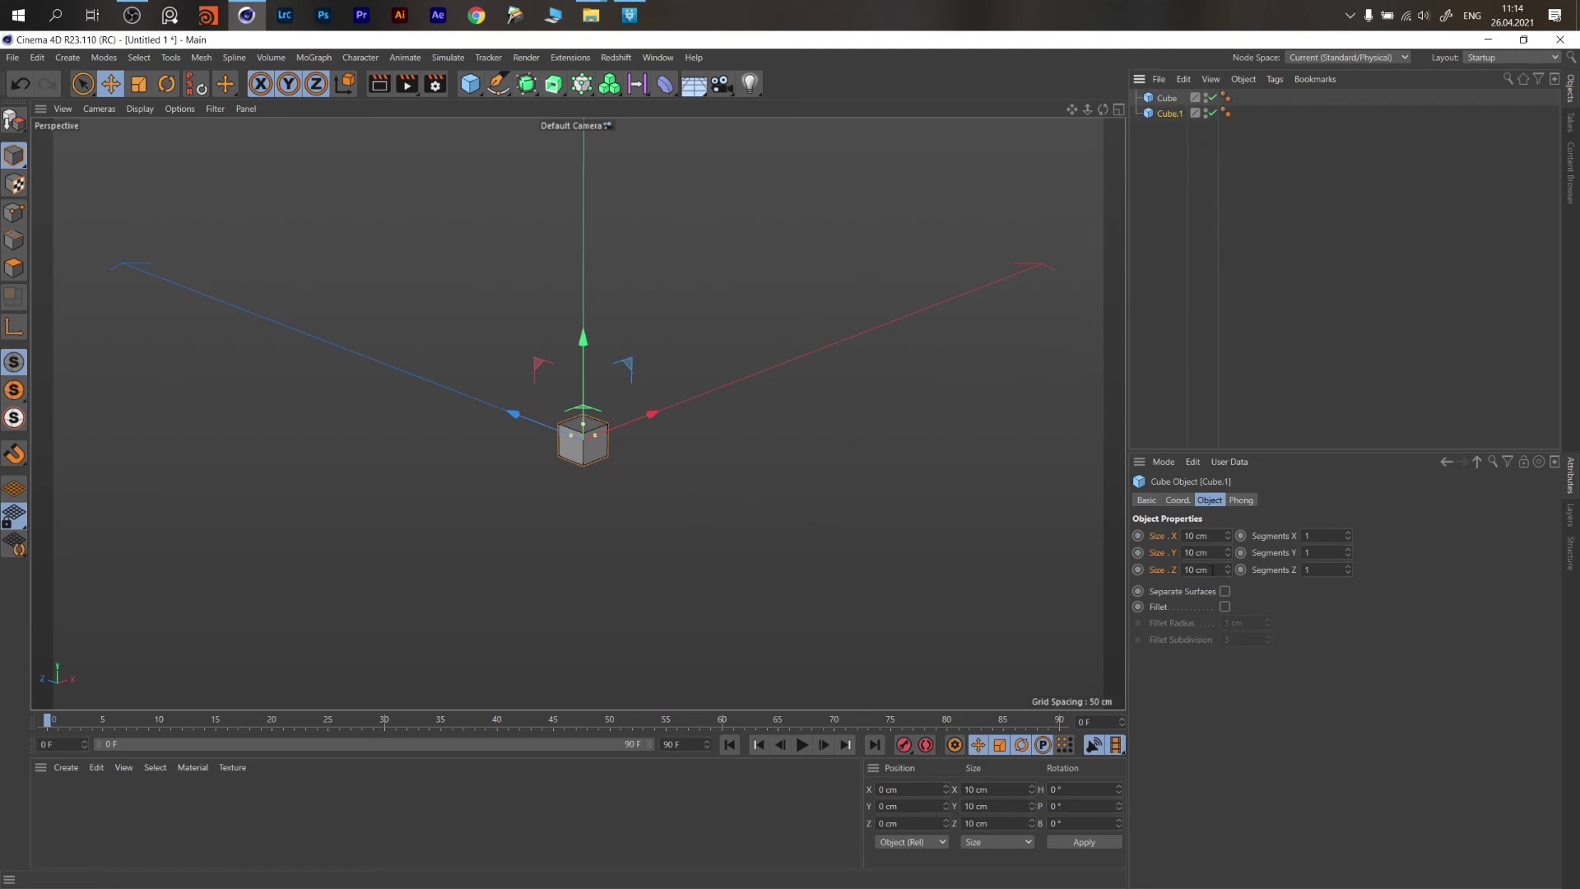
alt+drag(709, 490, 398, 437)
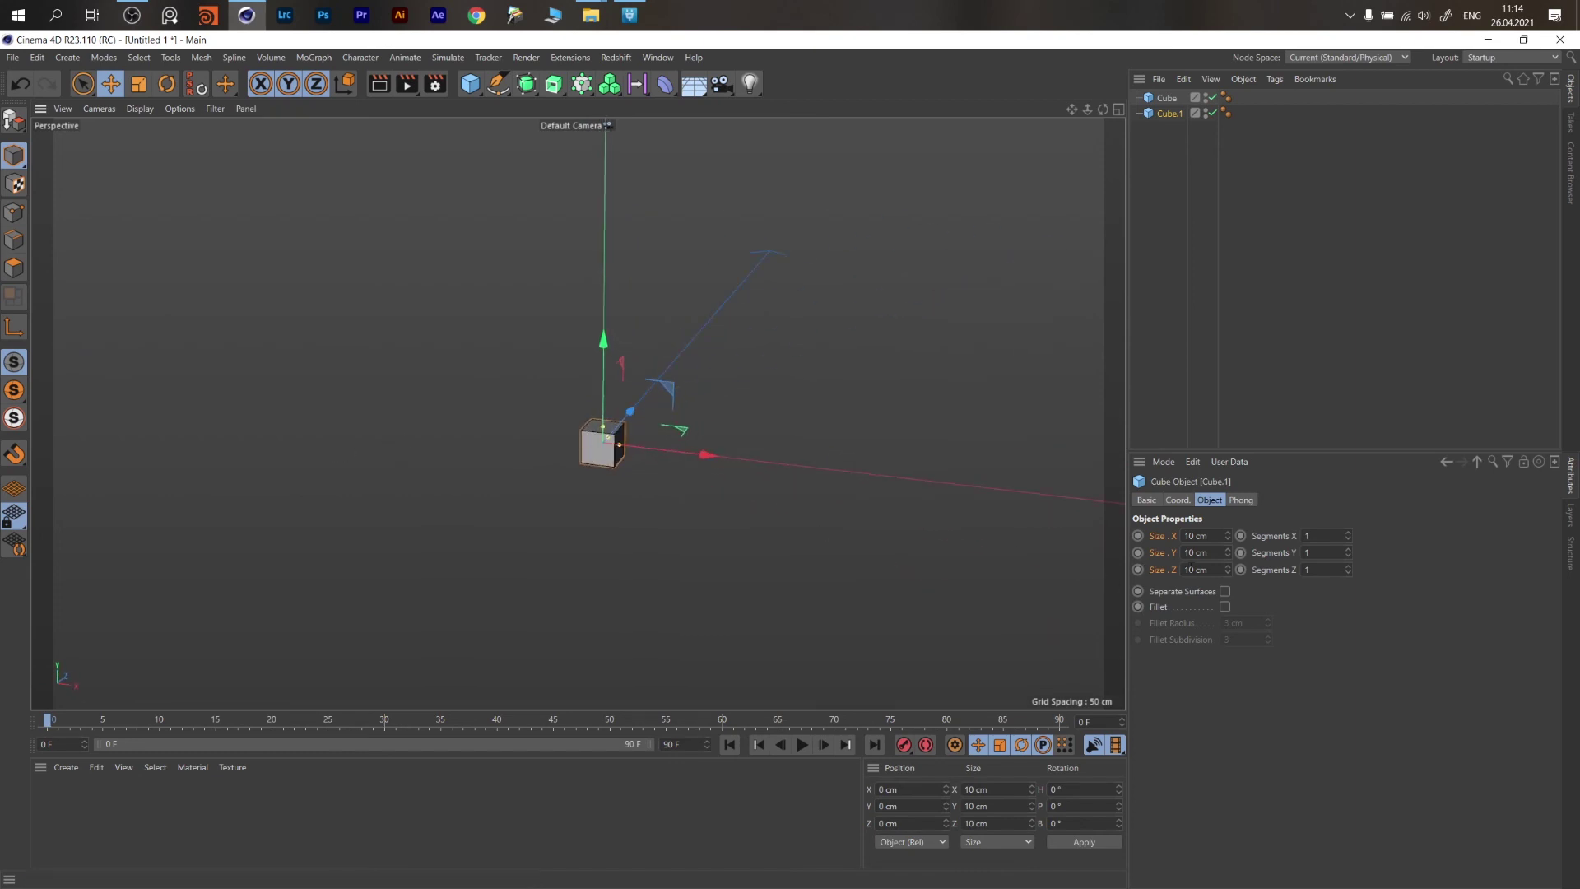
alt+drag(610, 461, 762, 458)
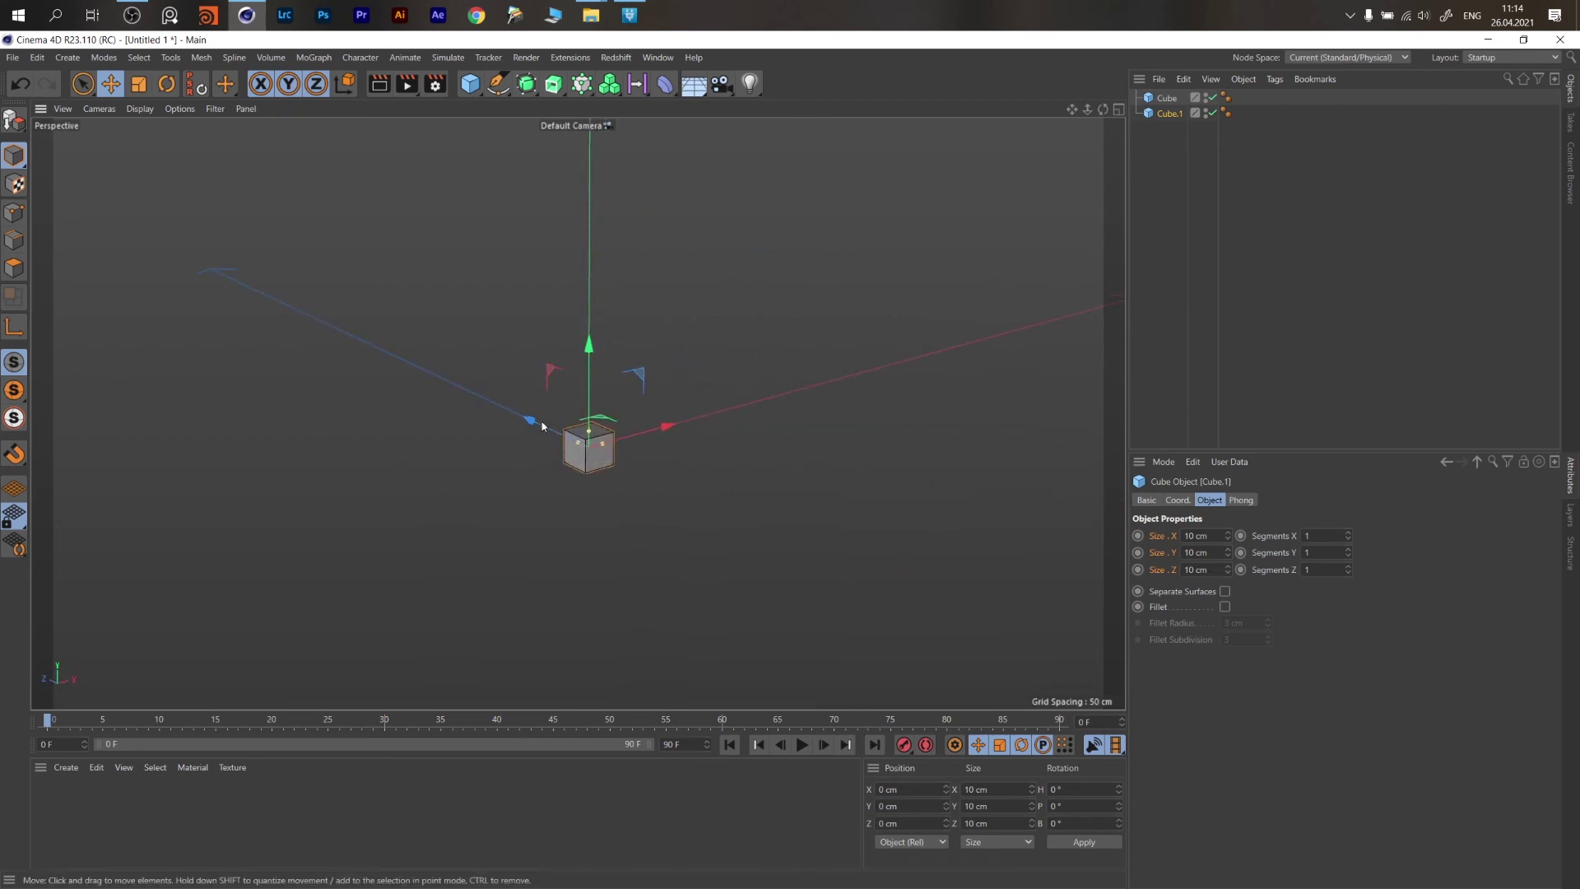
click(1210, 570)
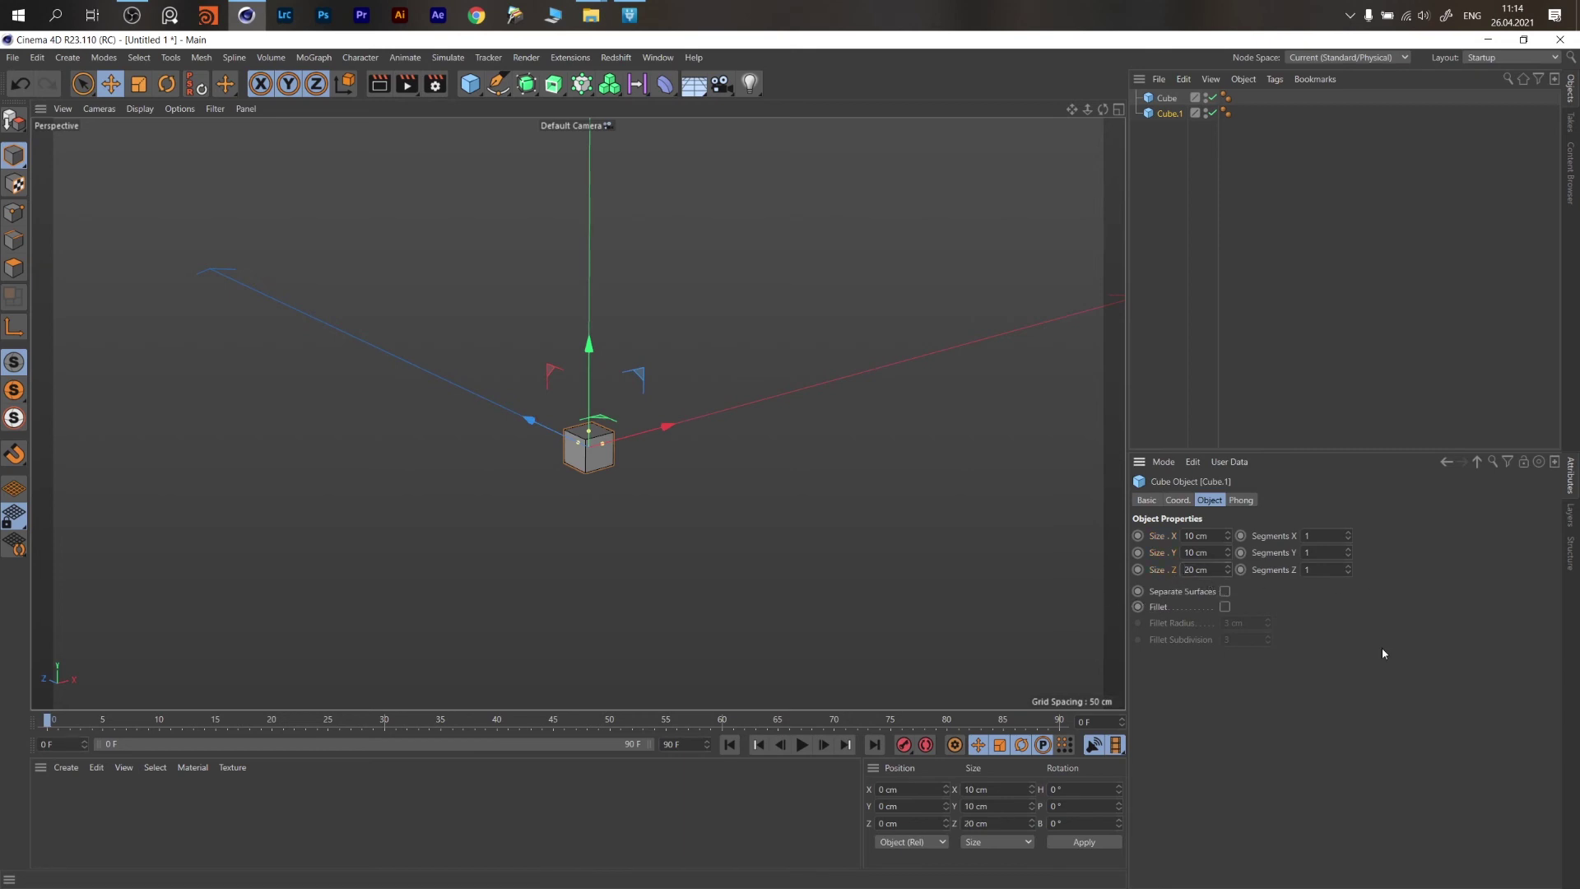
Duplicate the 20 cm long cube and lengthen the copy further along Z.
ctrl+drag(1163, 125, 1167, 132)
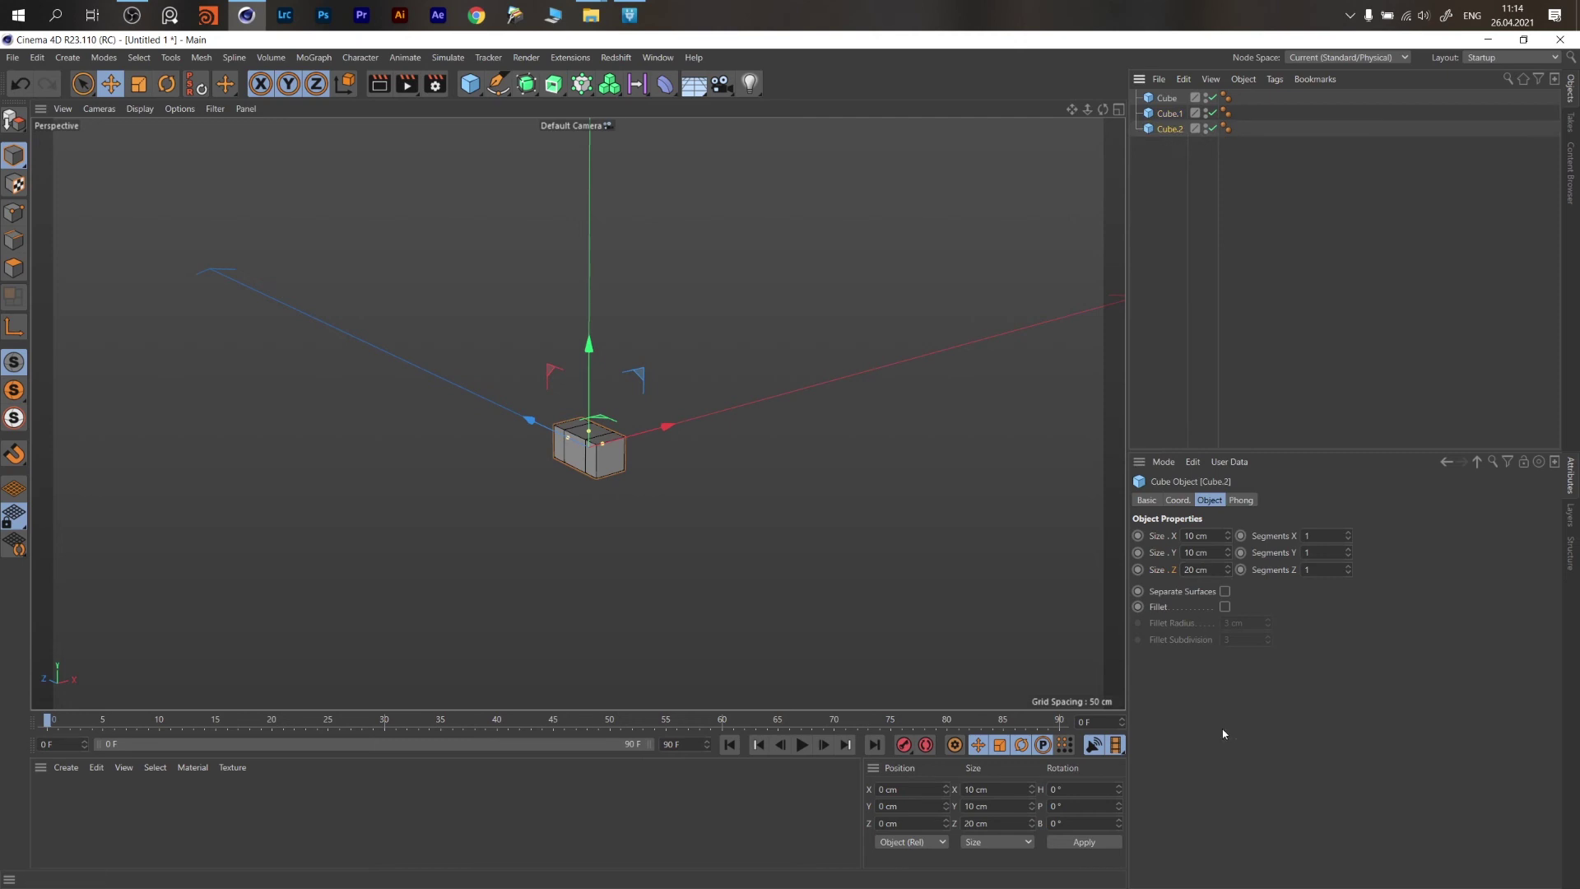
click(1201, 569)
key(Return)
Duplicate the longest cube twice more, setting the copies' Z sizes to 40 cm and 50 cm.
ctrl+drag(1169, 129, 1174, 163)
click(1214, 568)
text(40)
key(Return)
drag(1212, 574, 1140, 590)
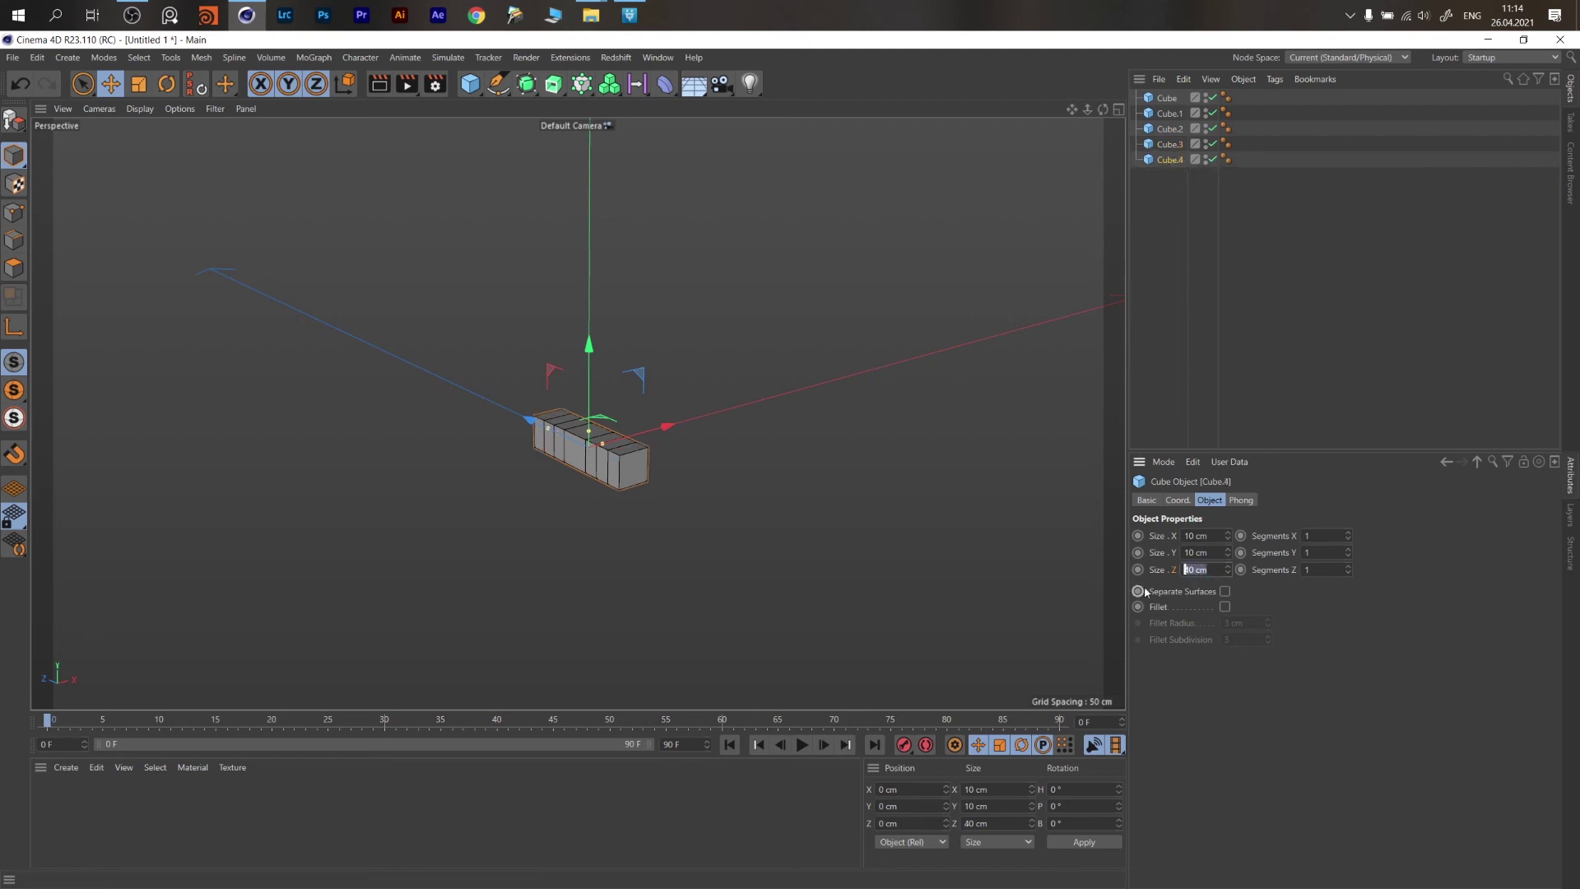
text(50)
key(Return)
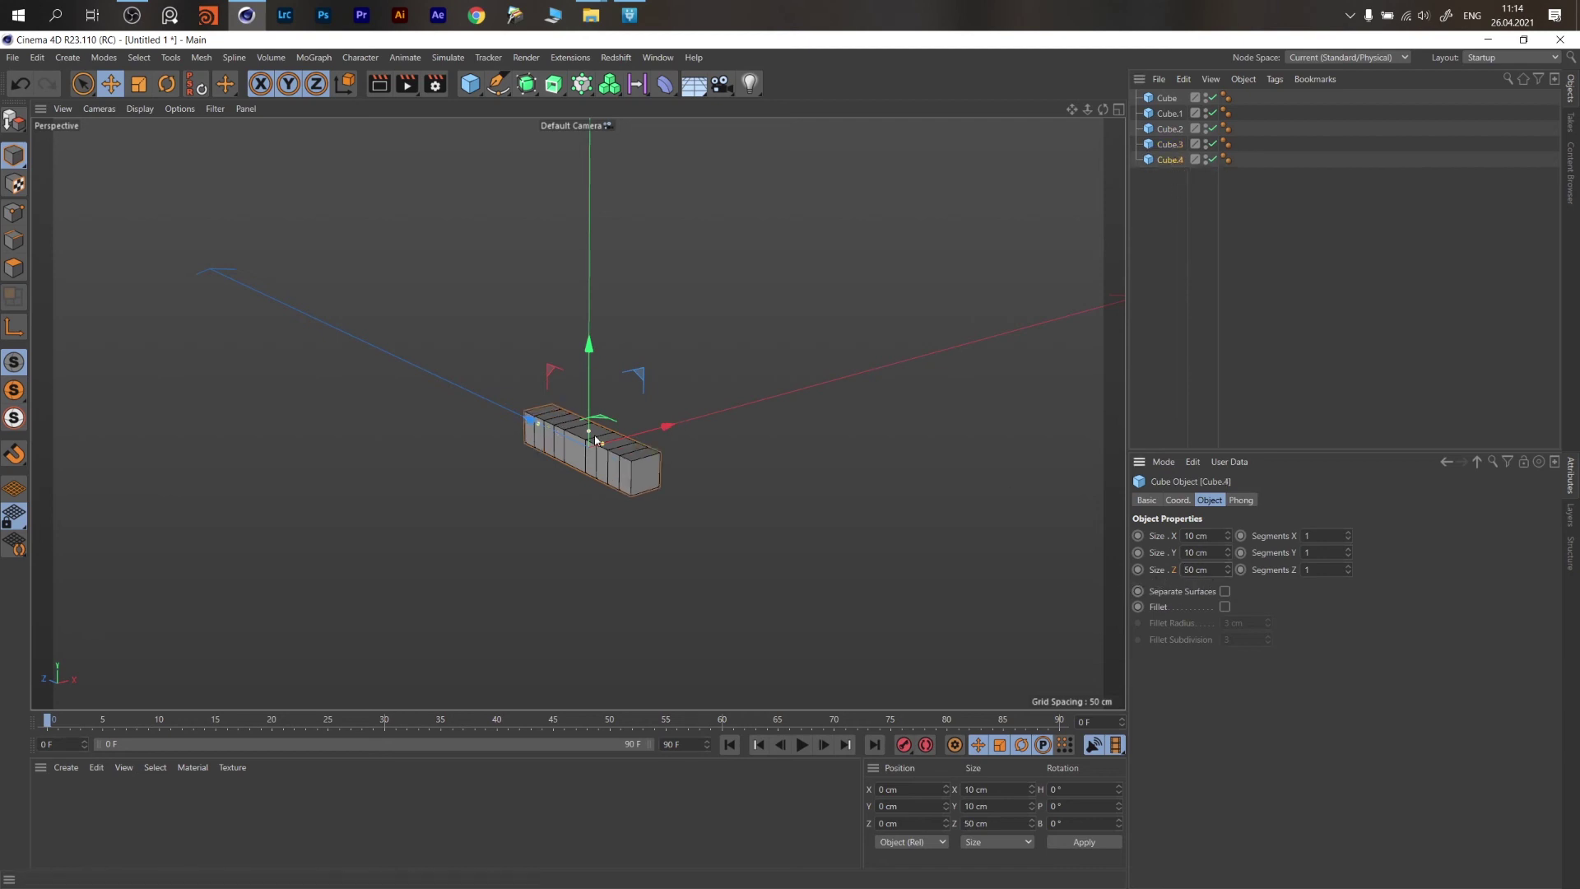
Add a Cloner and make all five cubes its children.
alt+drag(535, 510, 310, 448)
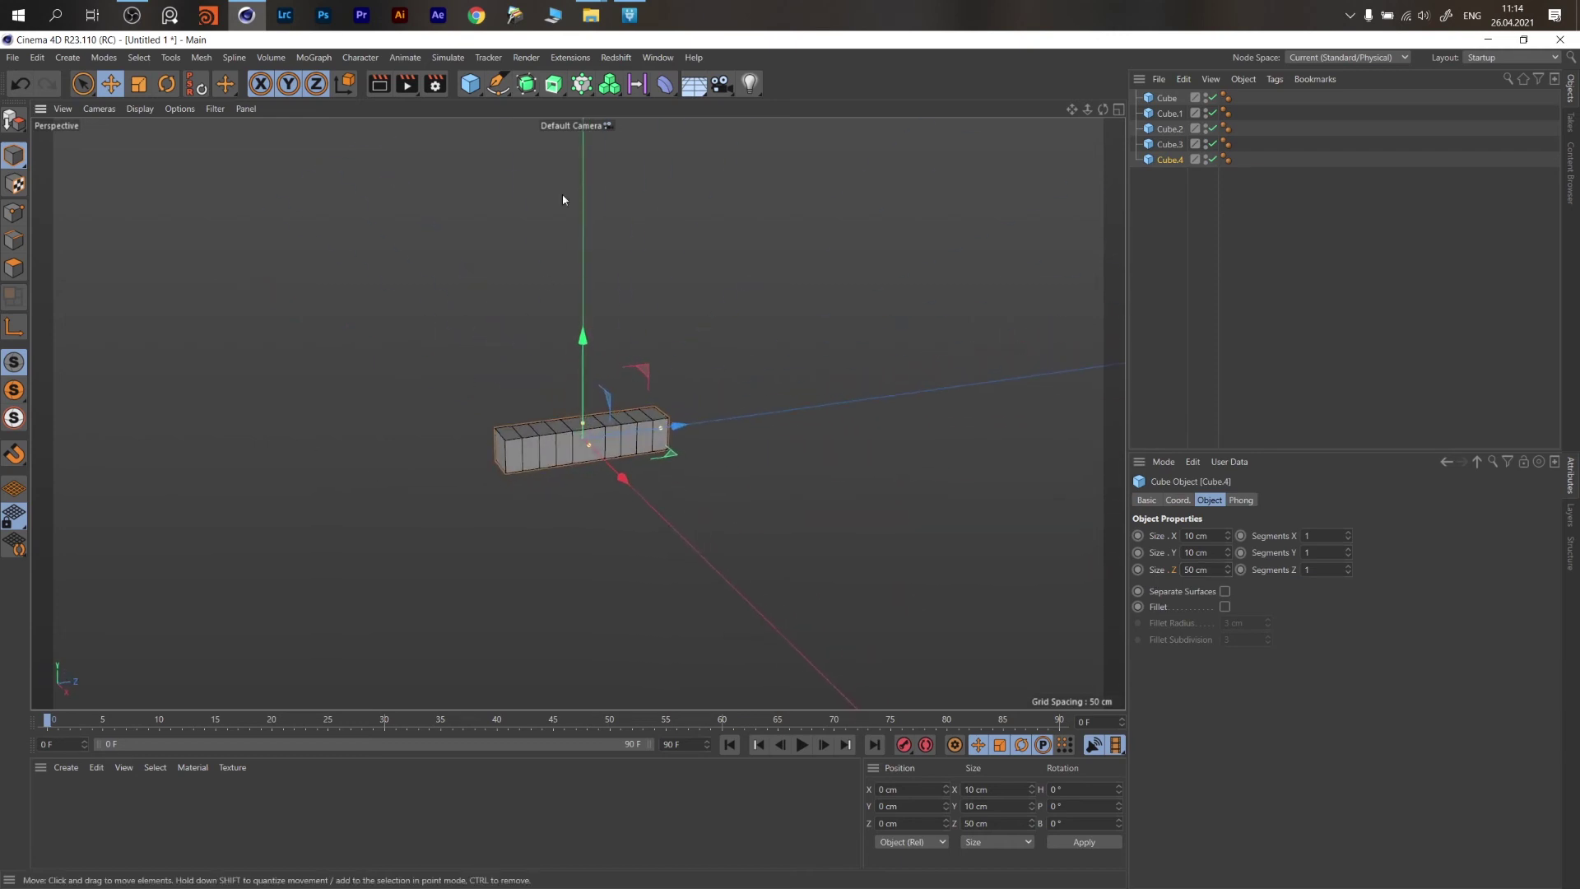
click(584, 91)
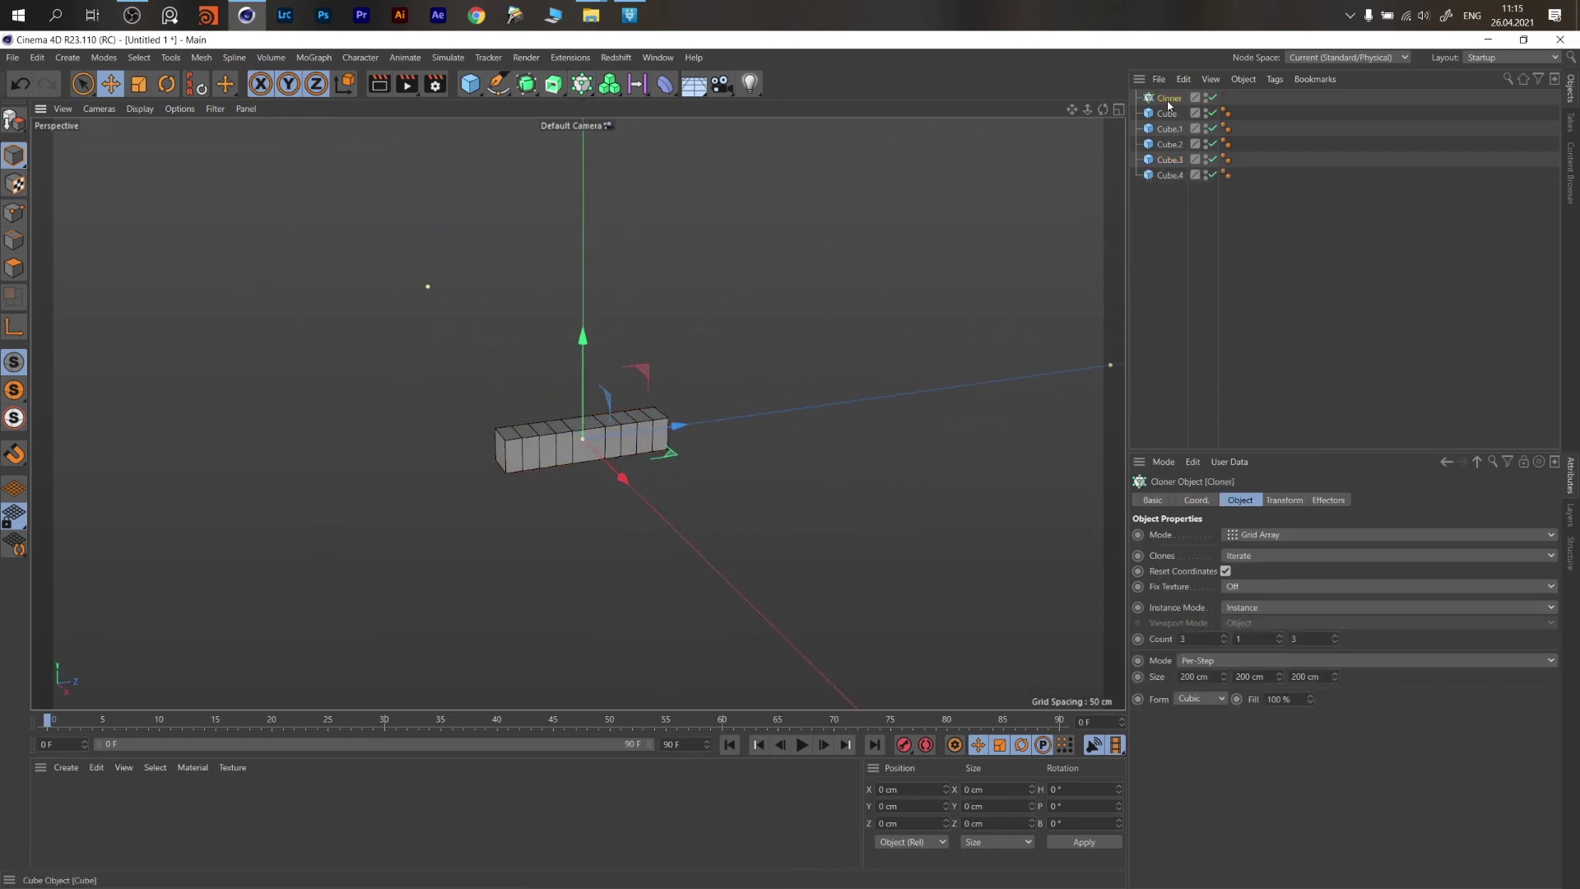
drag(1160, 200, 1174, 98)
alt+drag(576, 440, 370, 486)
alt+right_drag(642, 432, 393, 492)
alt+drag(593, 472, 492, 488)
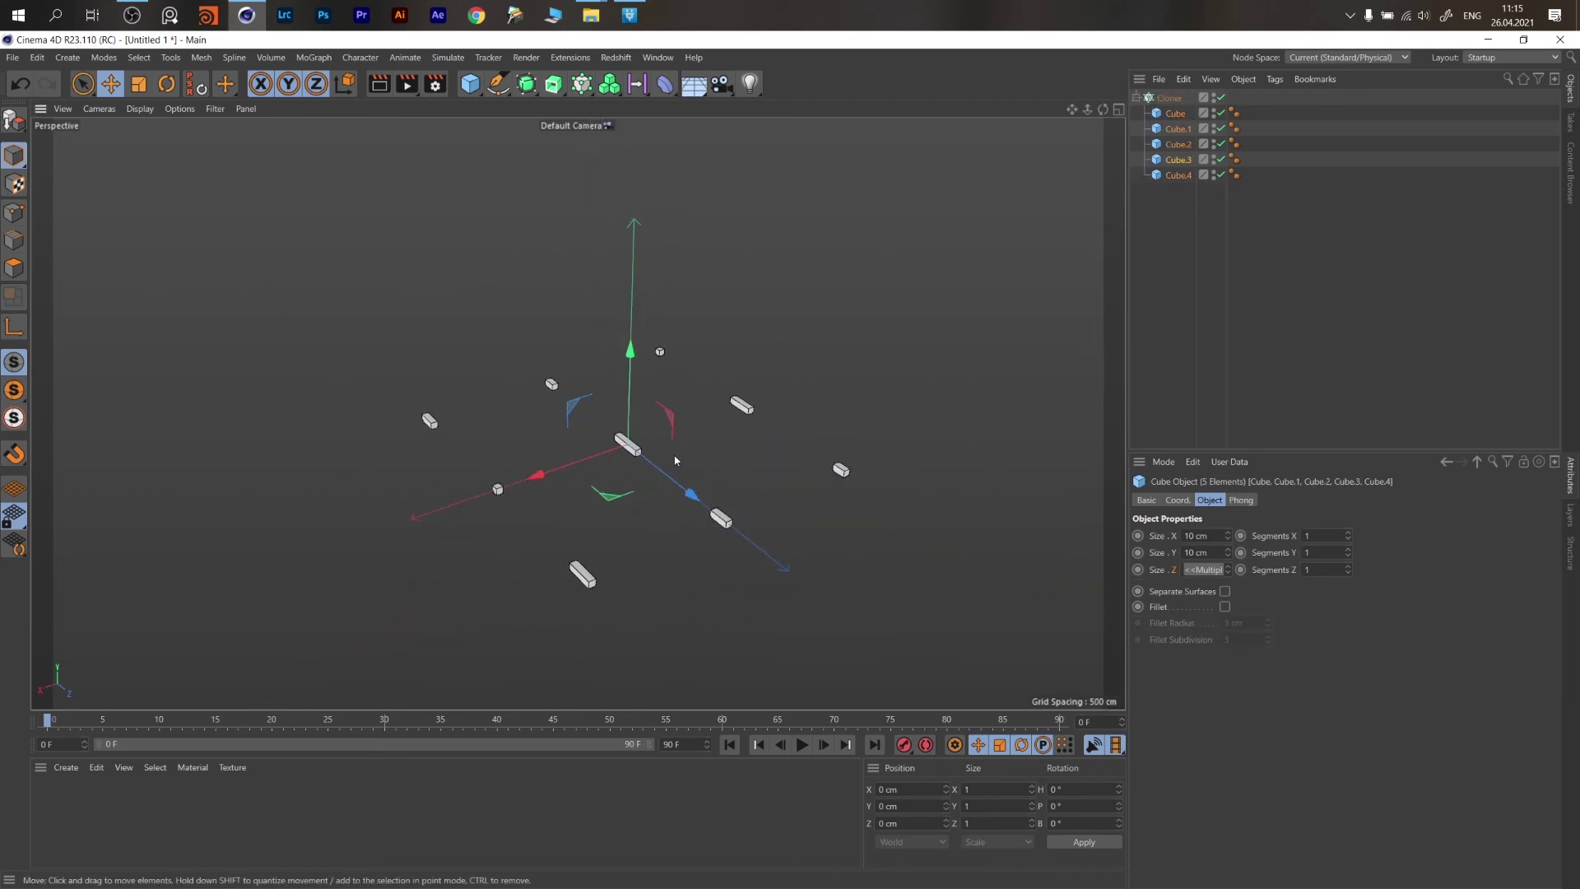
alt+drag(675, 460, 587, 404)
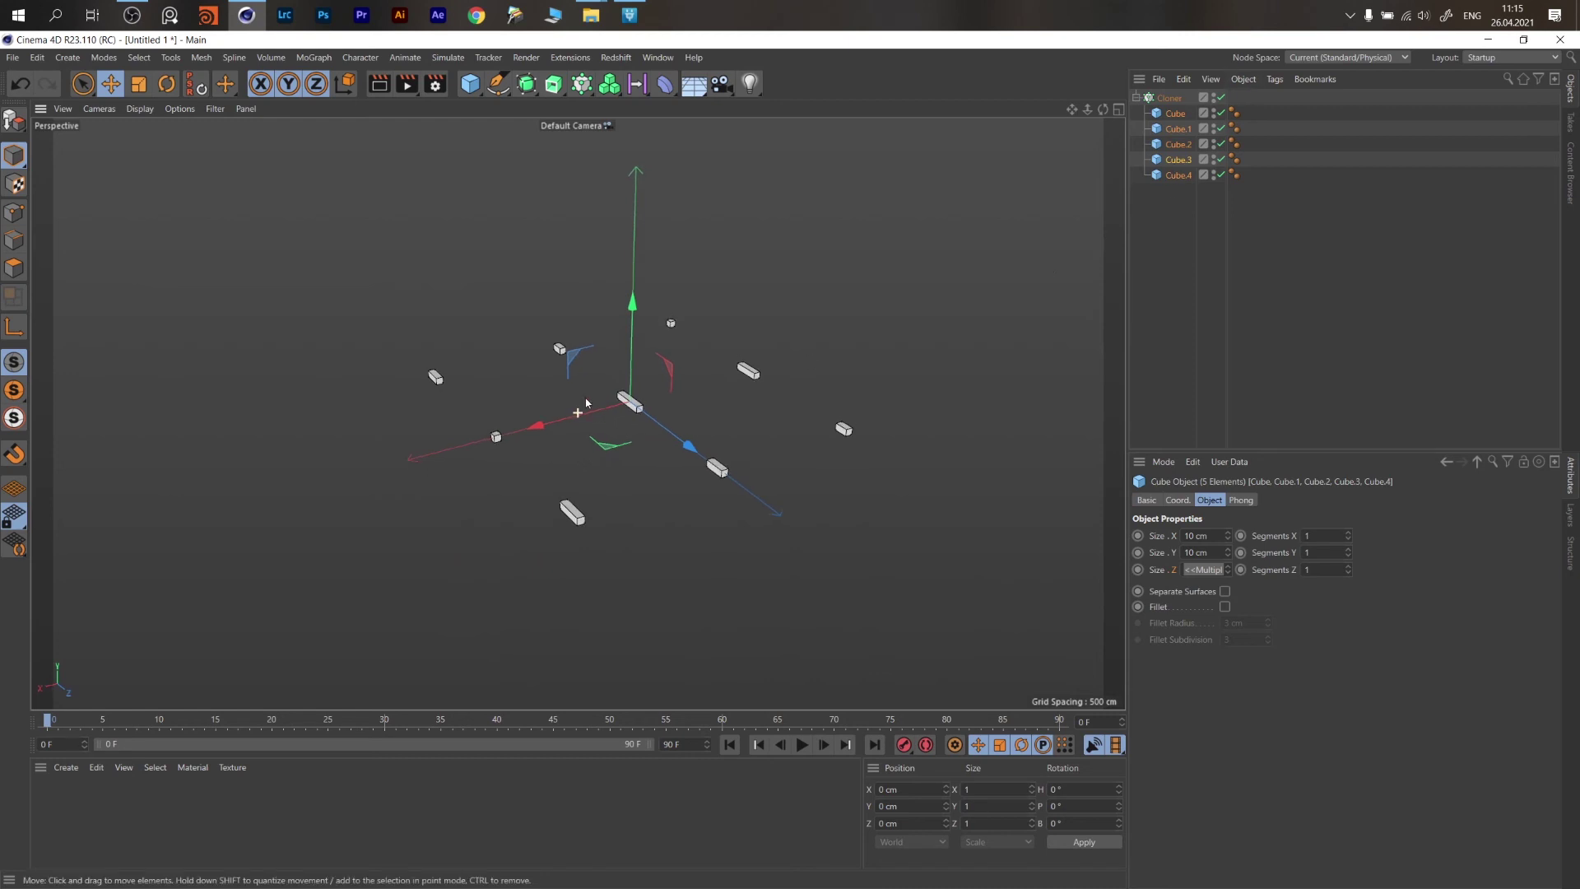
Set the Cloner's mode to Object.
click(1168, 98)
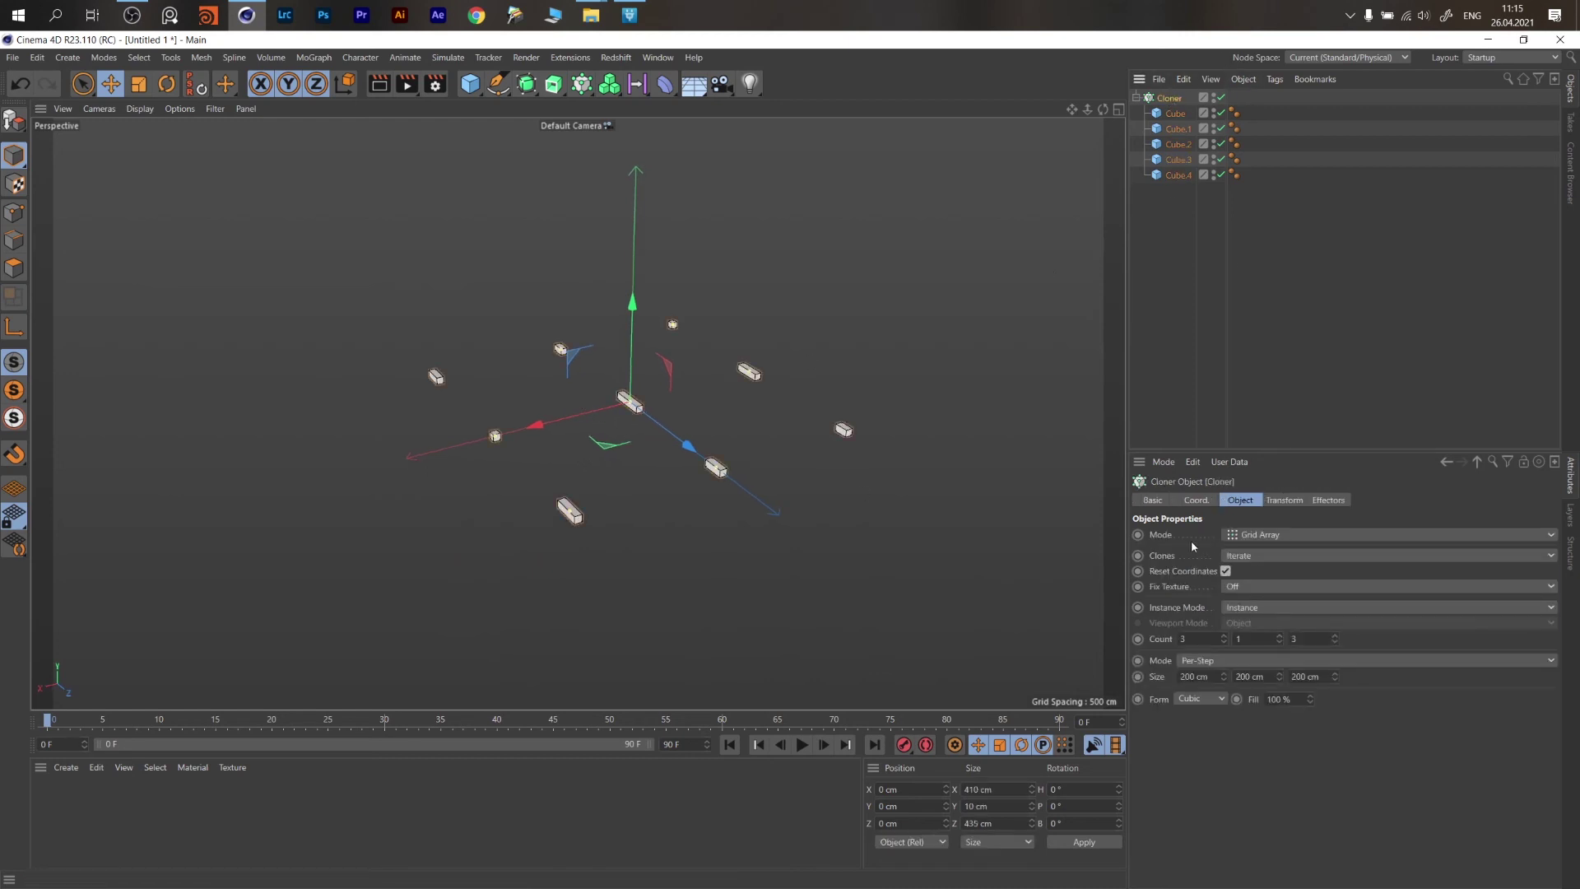
click(1279, 541)
click(1281, 547)
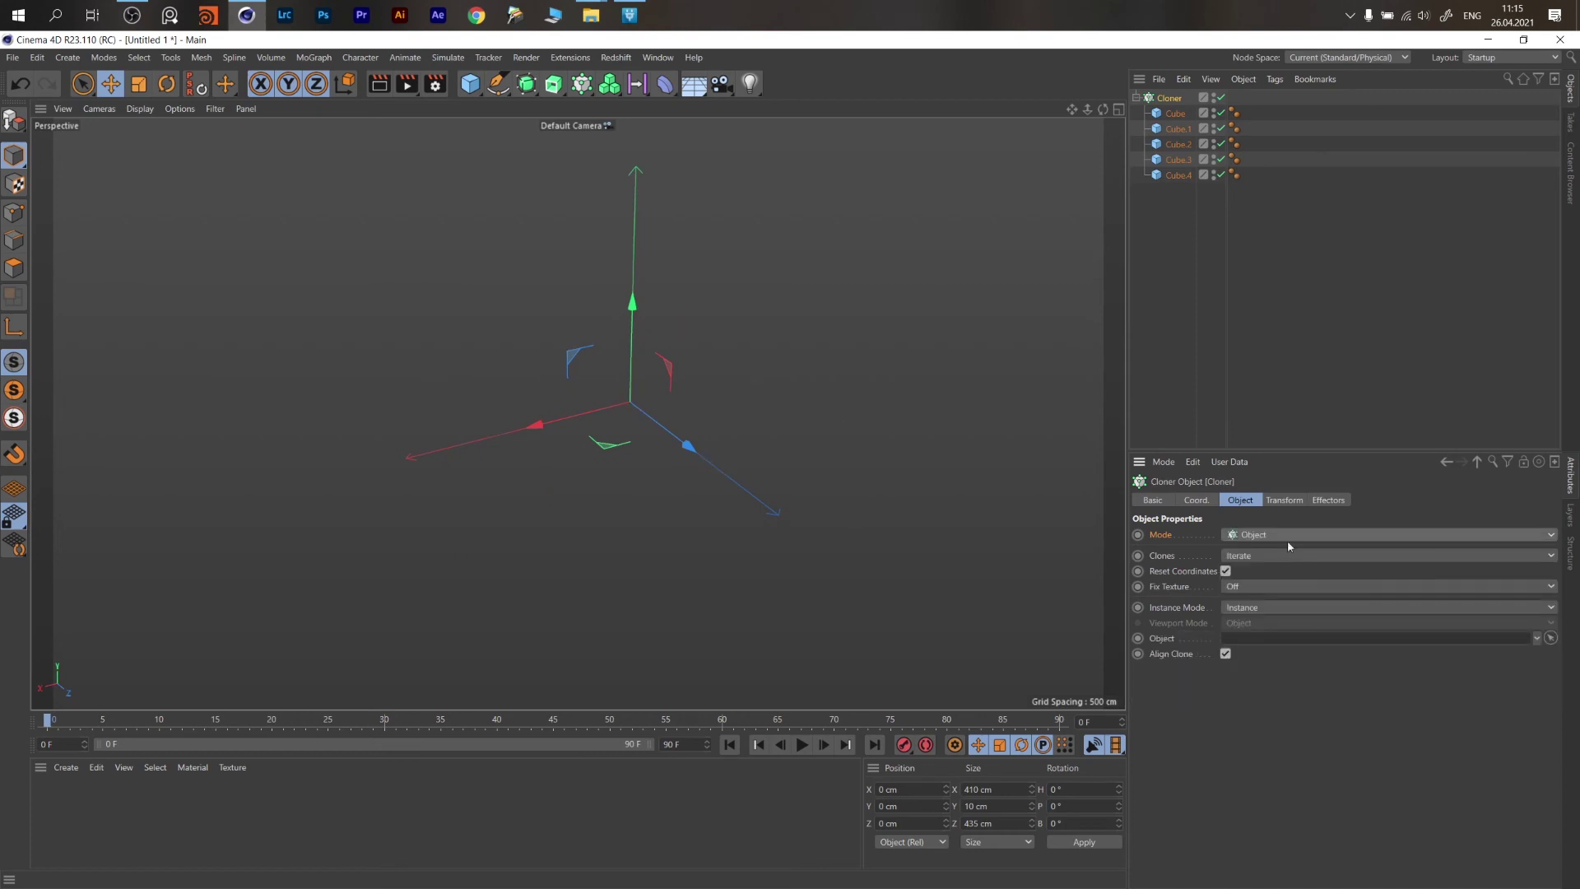
Add a plane and set its width to 1920 cm and its height to 1080 cm.
click(475, 87)
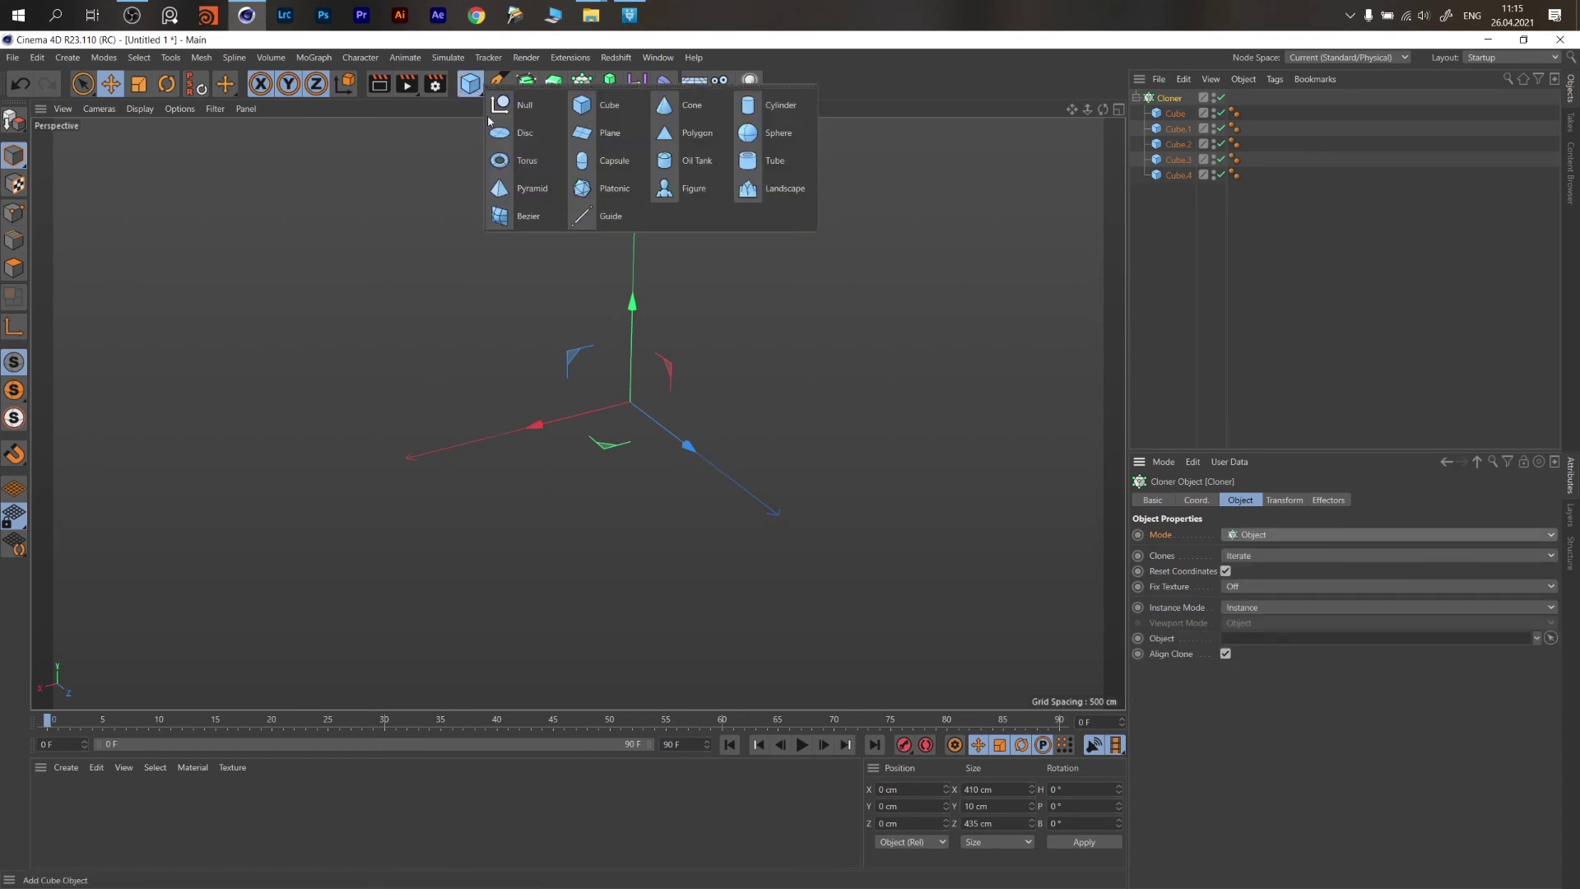
click(604, 141)
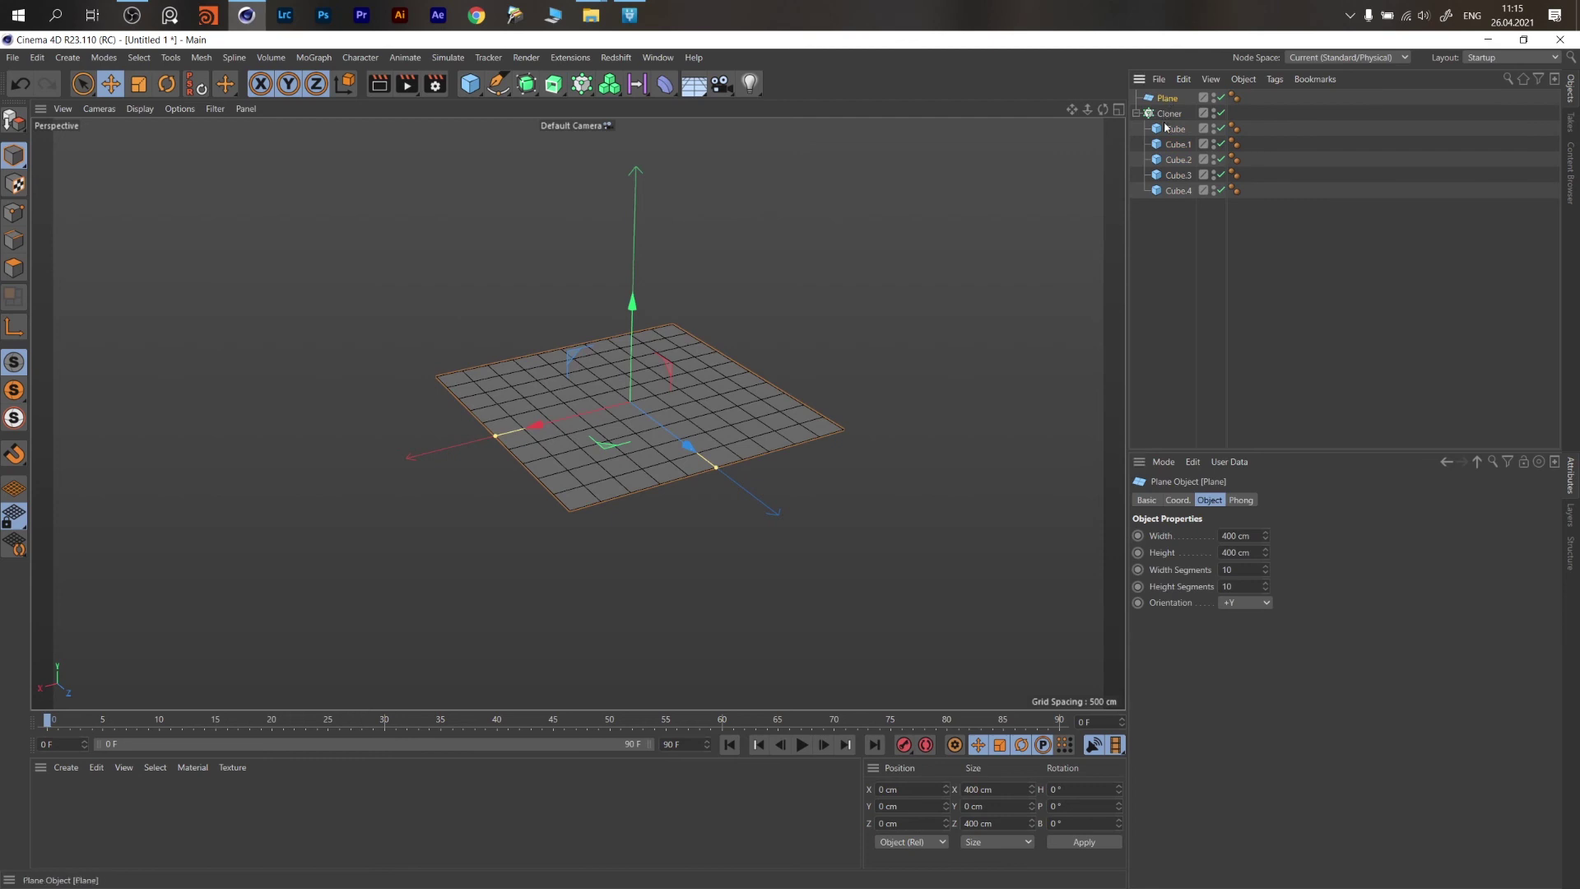
click(1254, 535)
text(1)
text(1080)
key(Return)
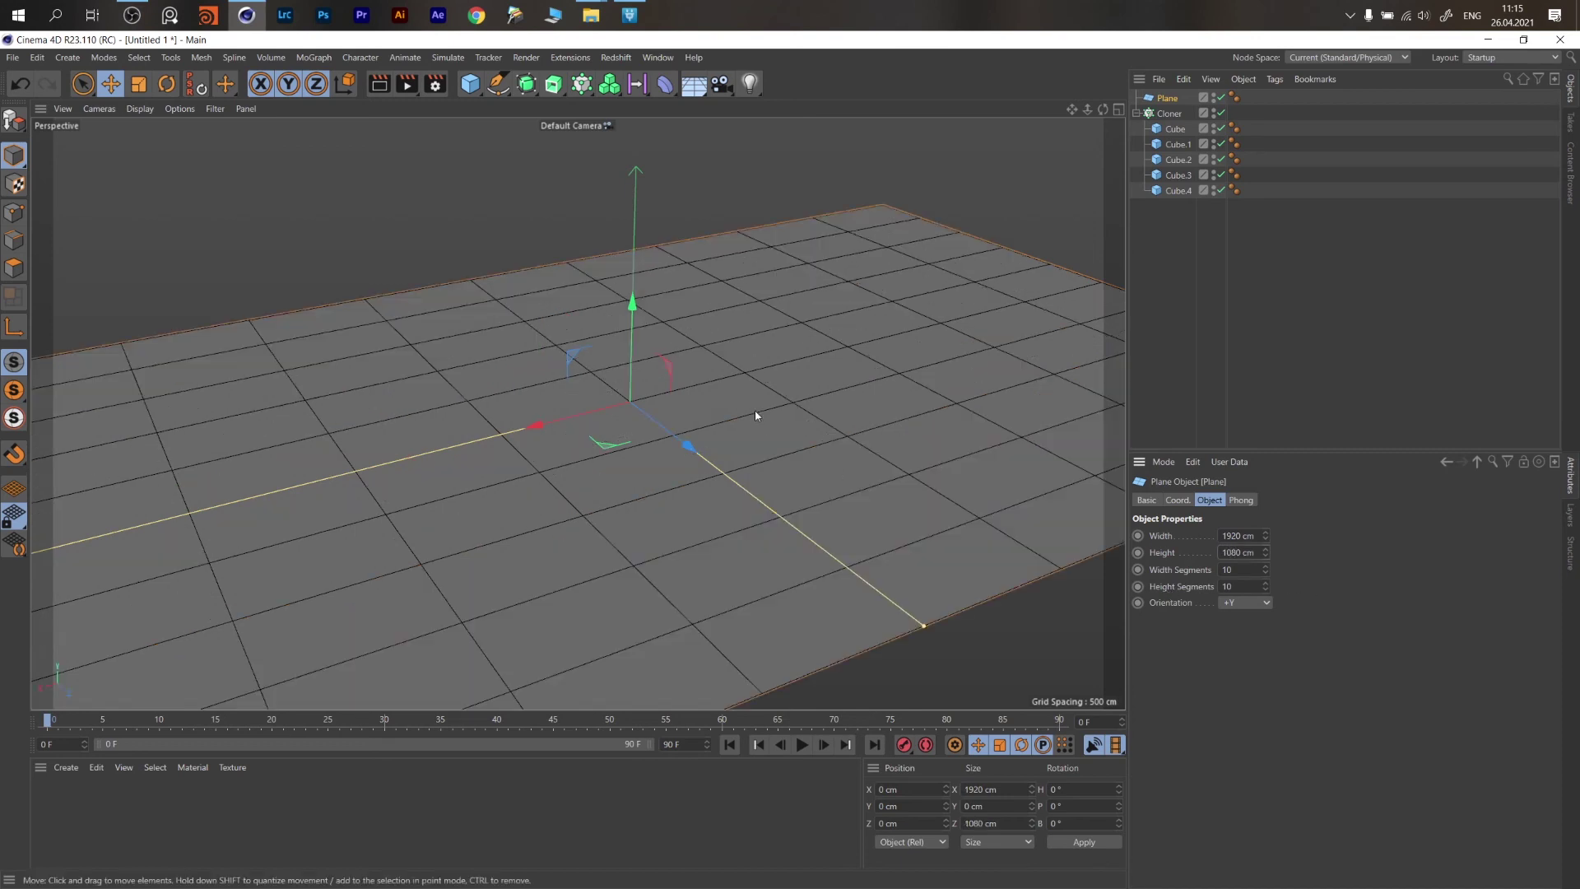
Set the plane's orientation to -Z so that it stands upright.
scroll(745, 411, down, 5)
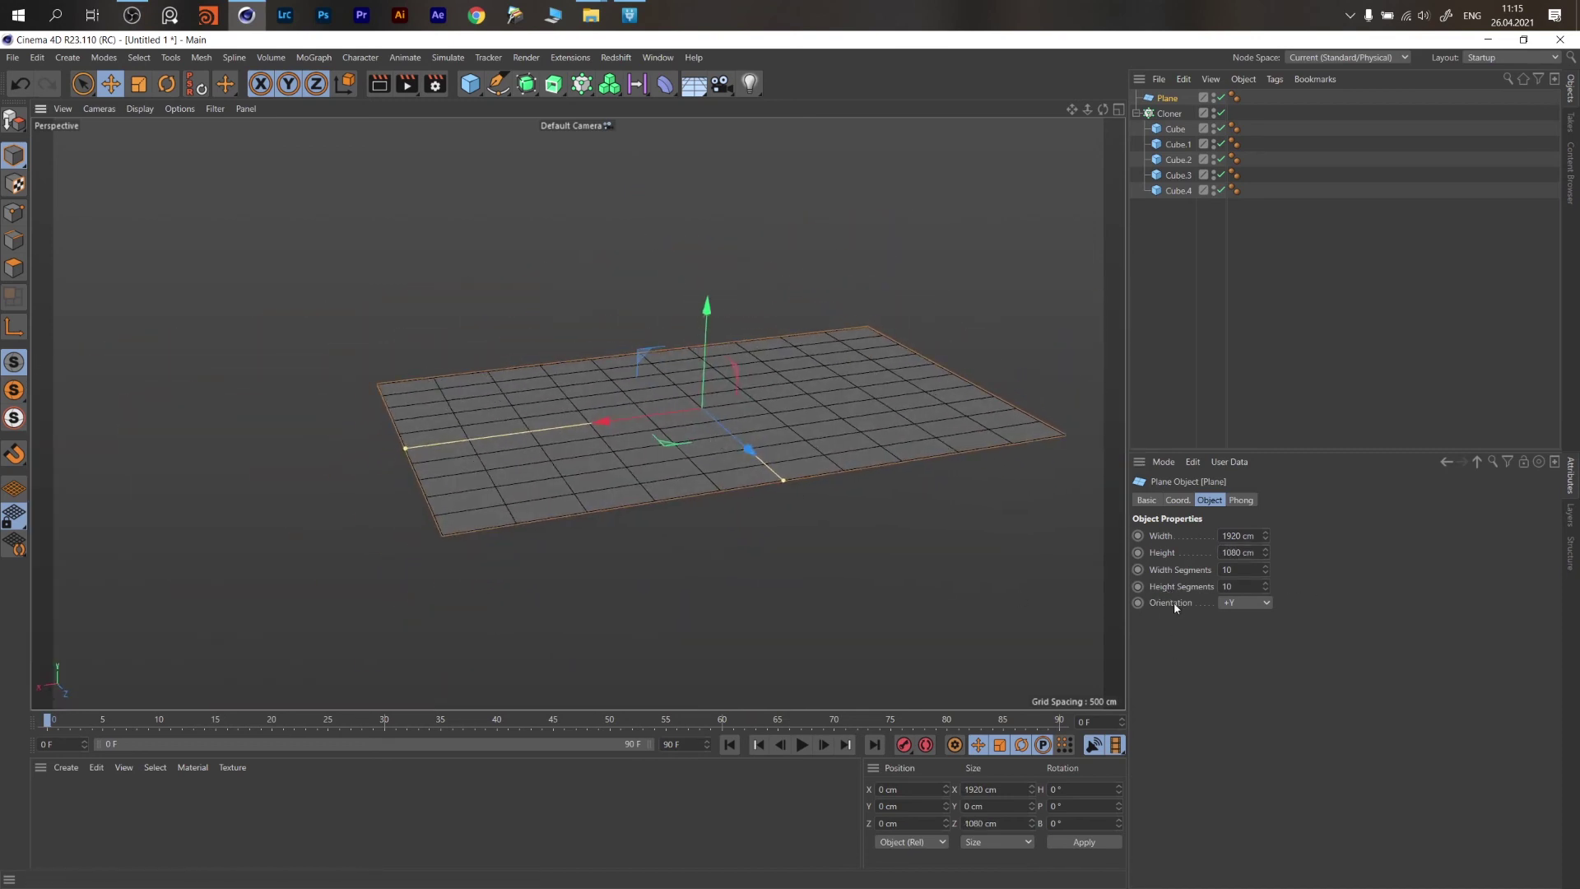
click(1224, 604)
click(1221, 703)
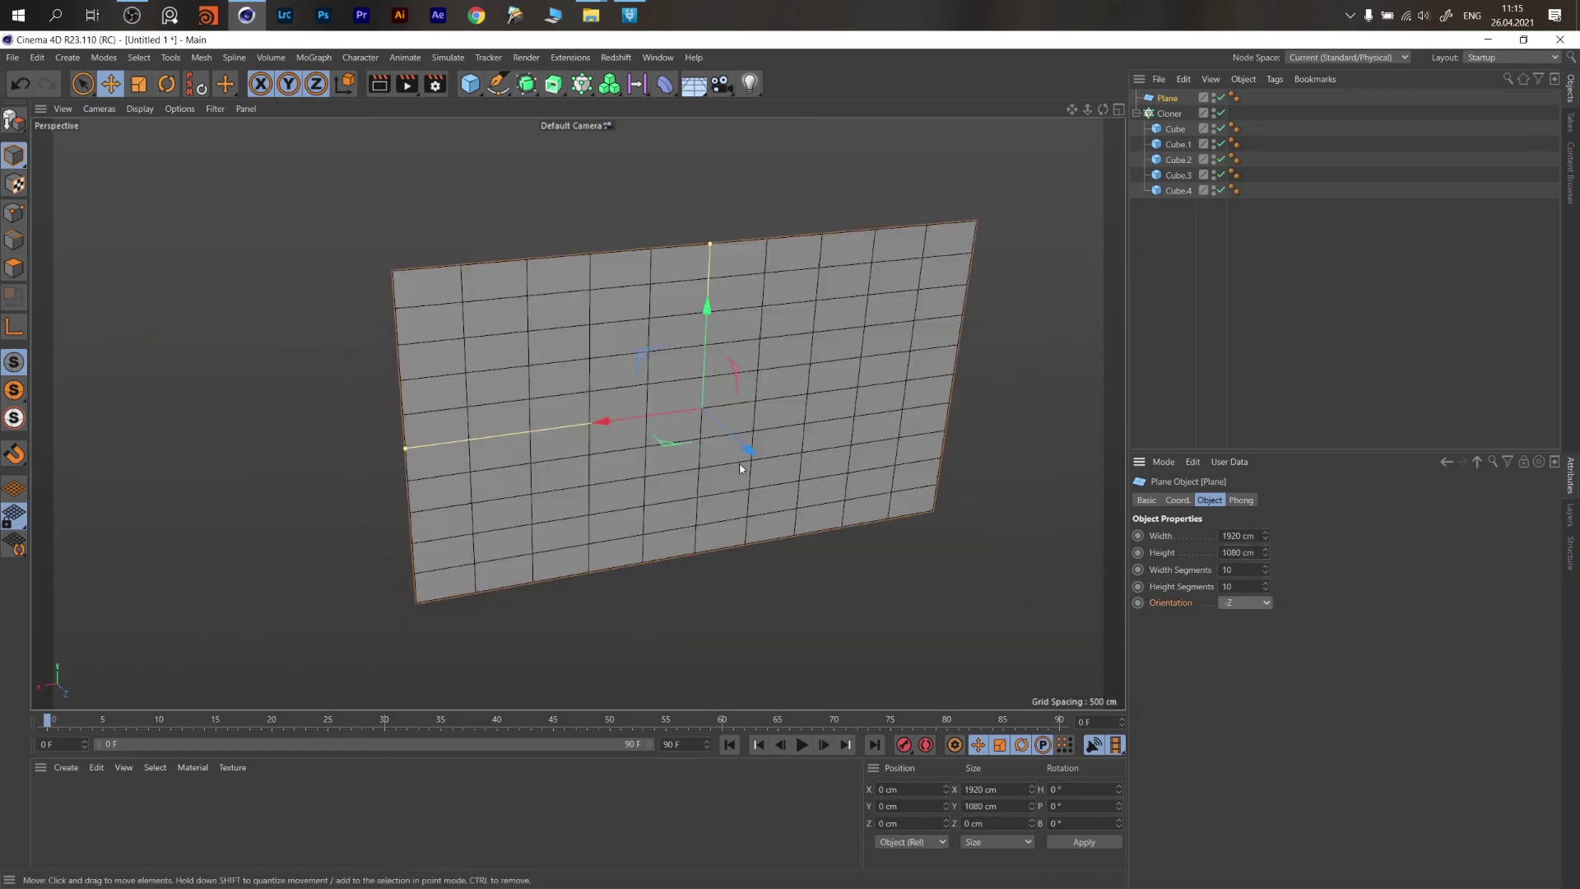
alt+drag(737, 463, 778, 405)
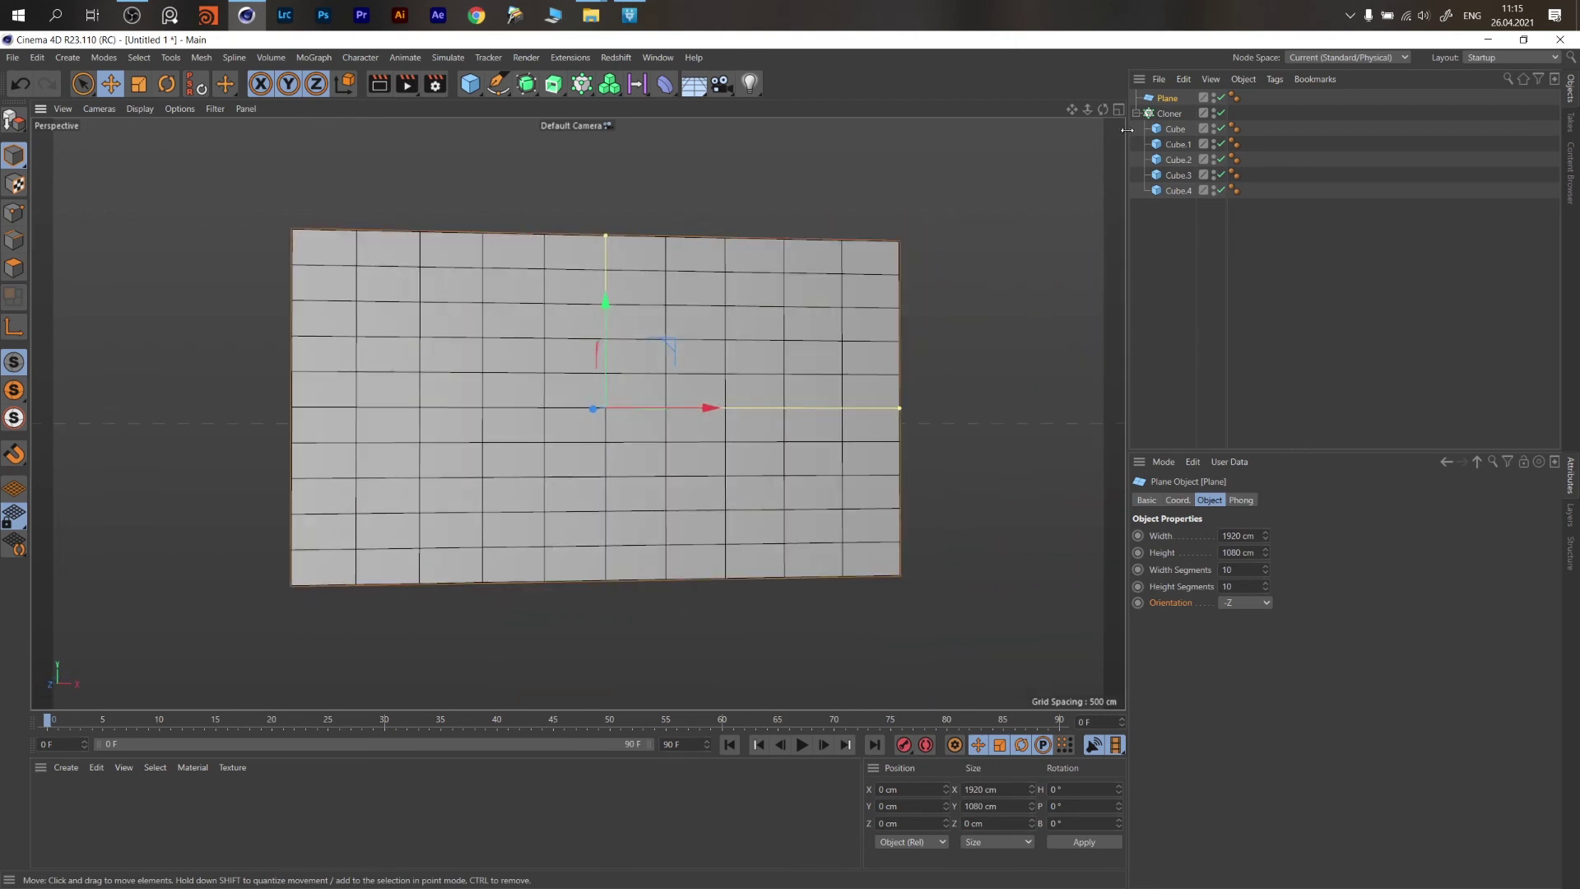
Rename the plane as Screen.
click(1169, 113)
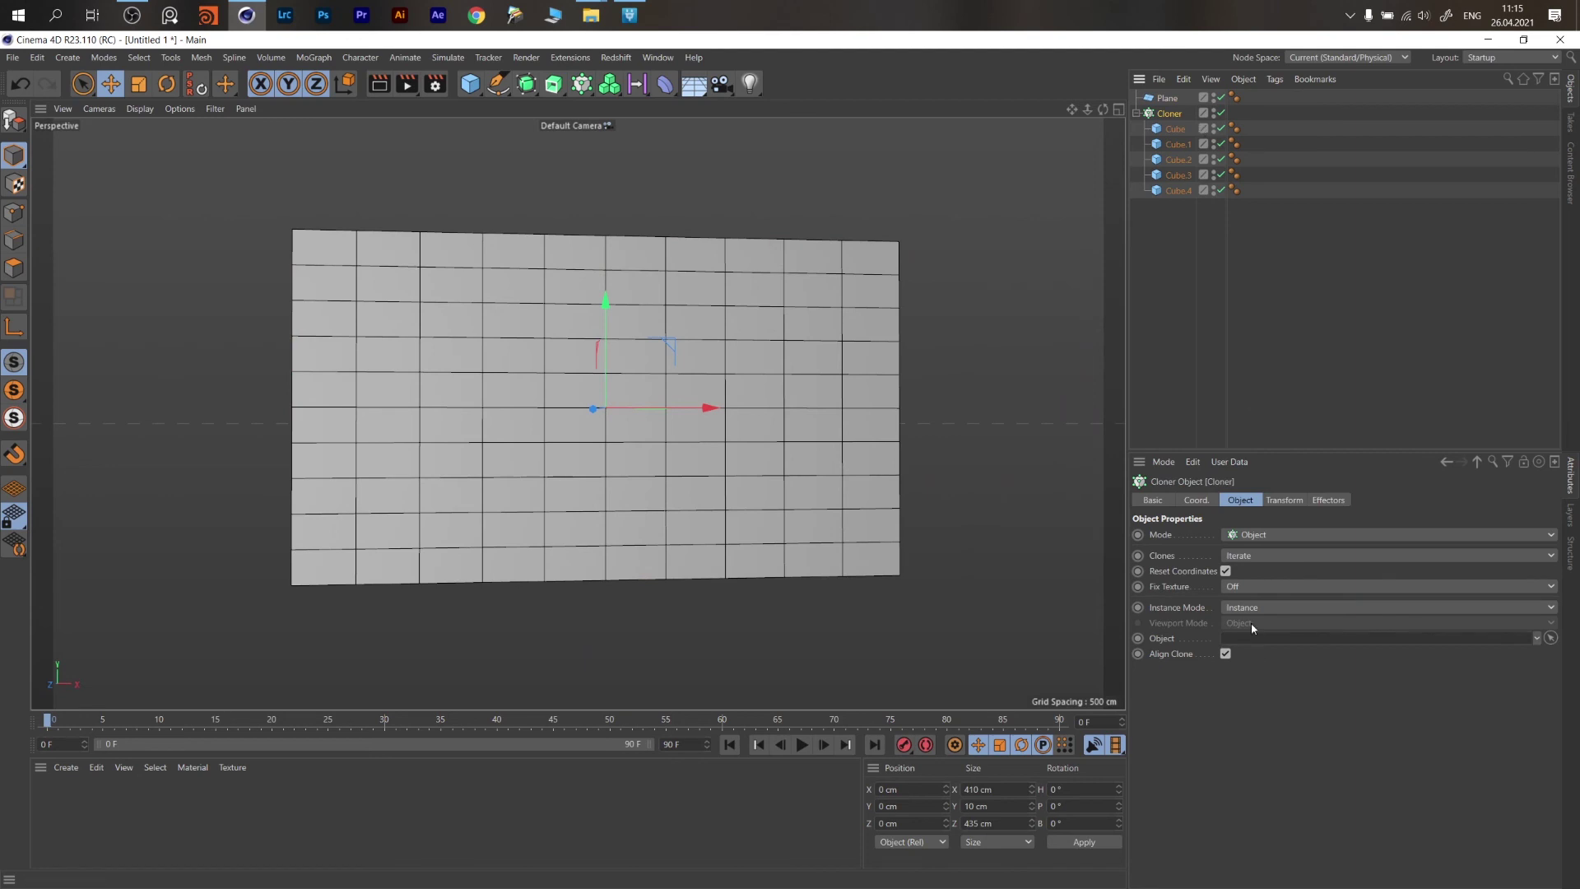
double_click(1169, 98)
text(Scr)
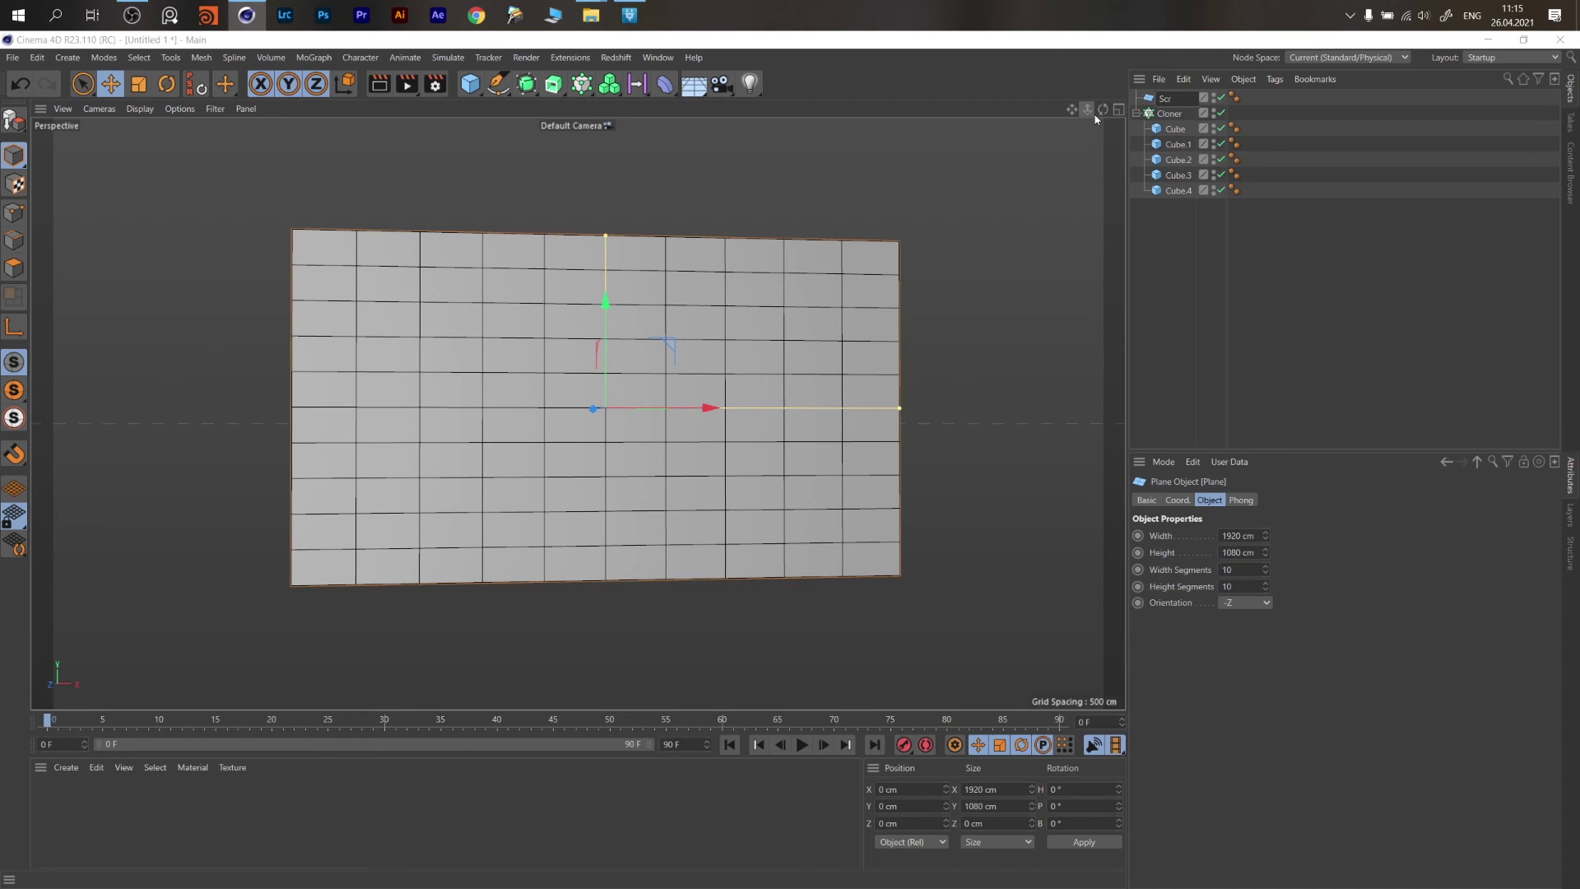
text(een)
key(Return)
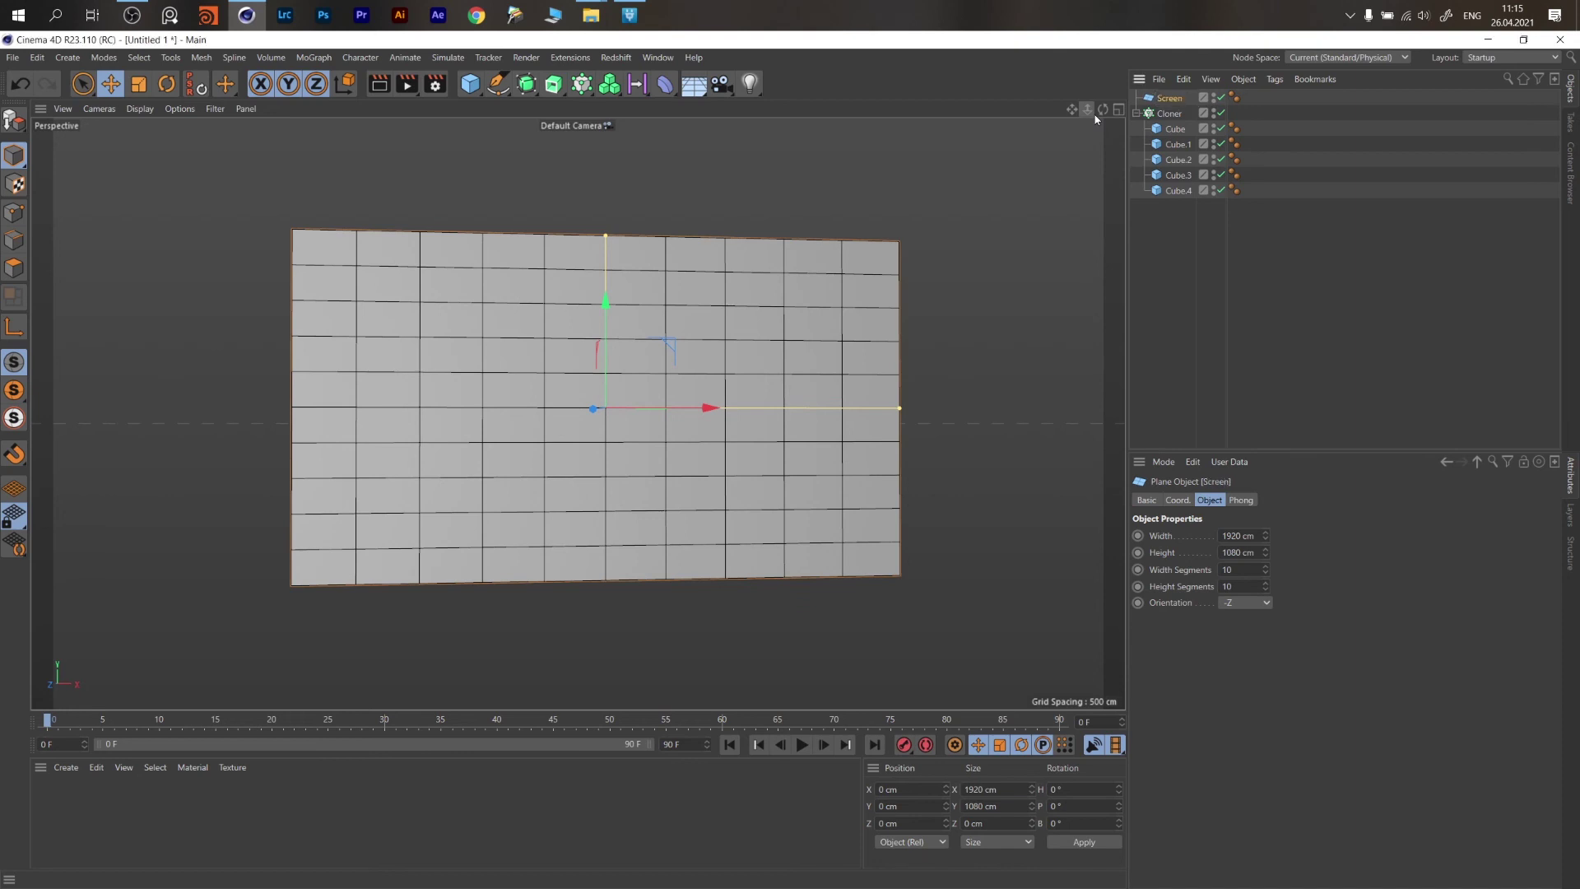
Assign the Screen plane as the object on which the Cloner distributes its clones.
click(1169, 113)
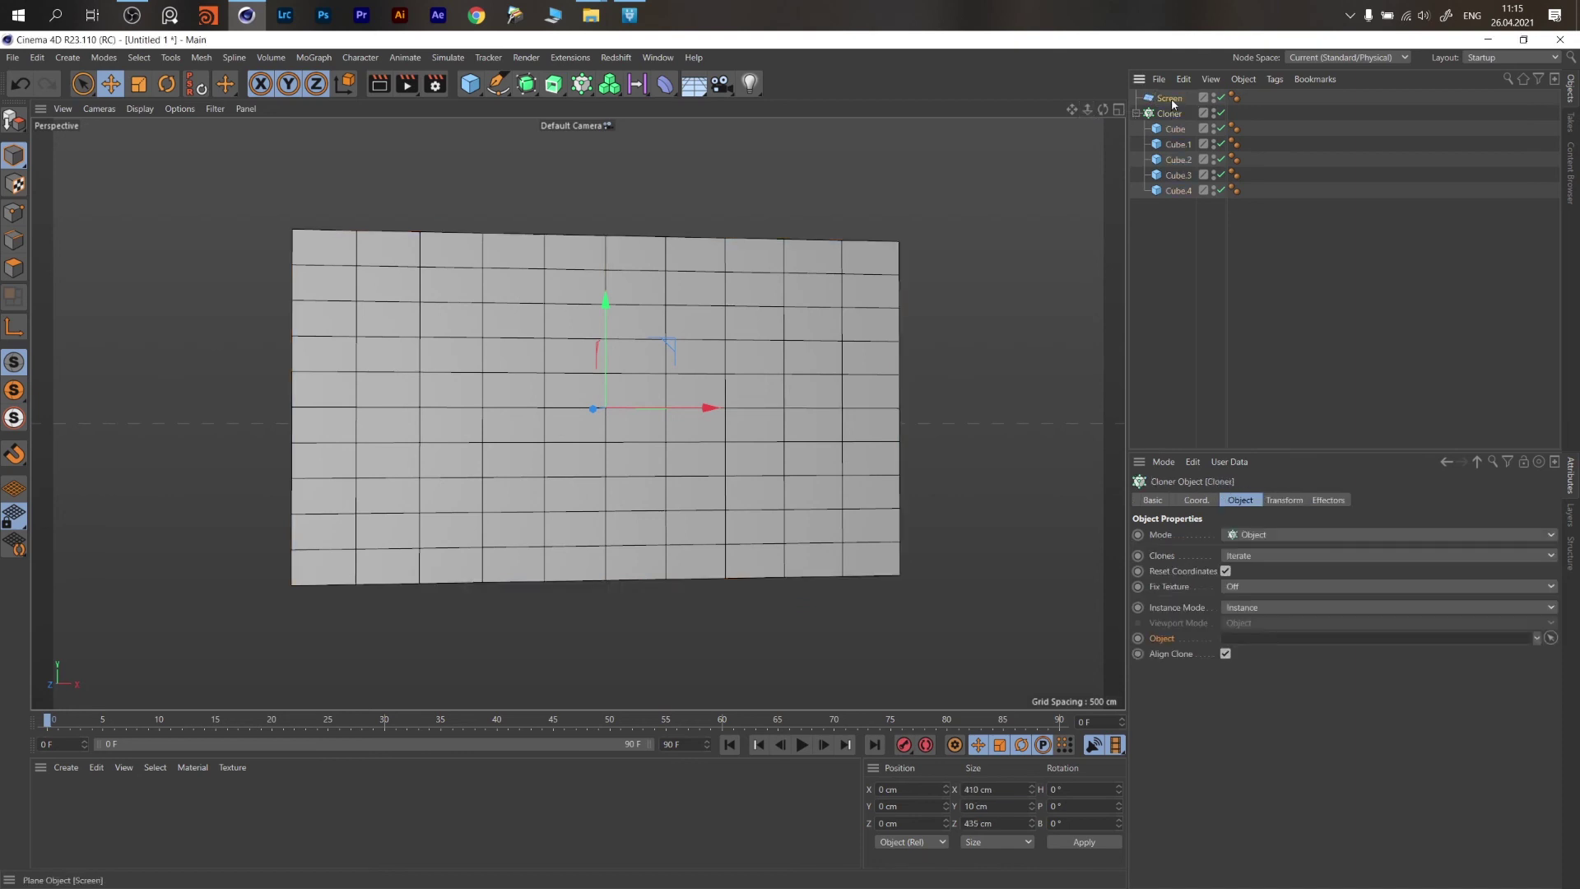
drag(1170, 98, 1314, 649)
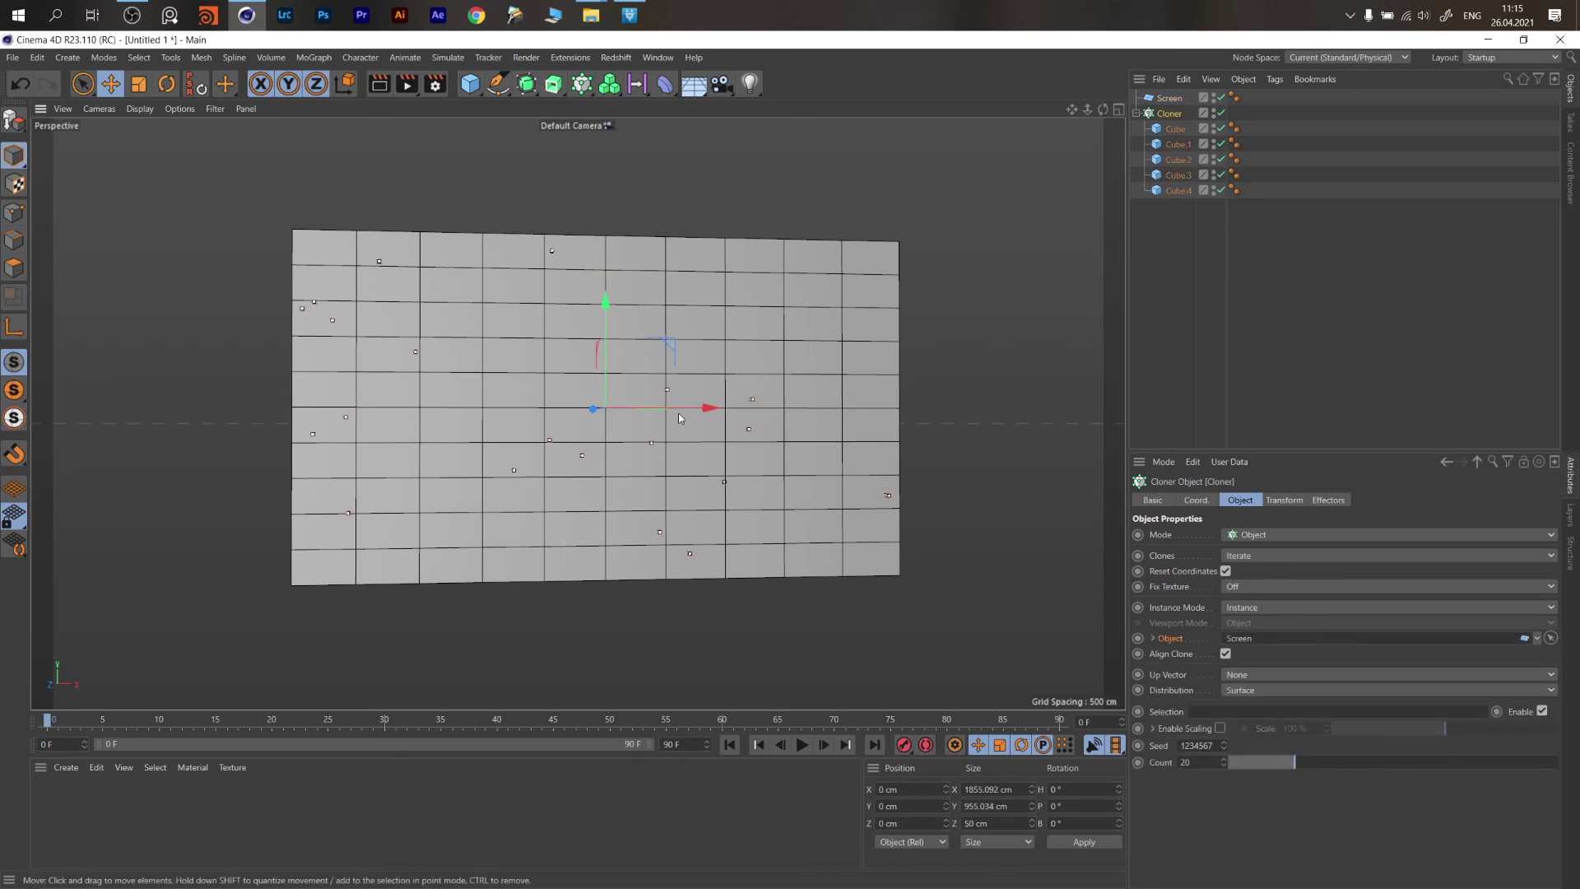
alt+right_drag(743, 409, 849, 409)
mouse_move(727, 398)
alt+mouse_down()
mouse_move(899, 380)
mouse_move(935, 427)
mouse_move(709, 405)
alt+mouse_up()
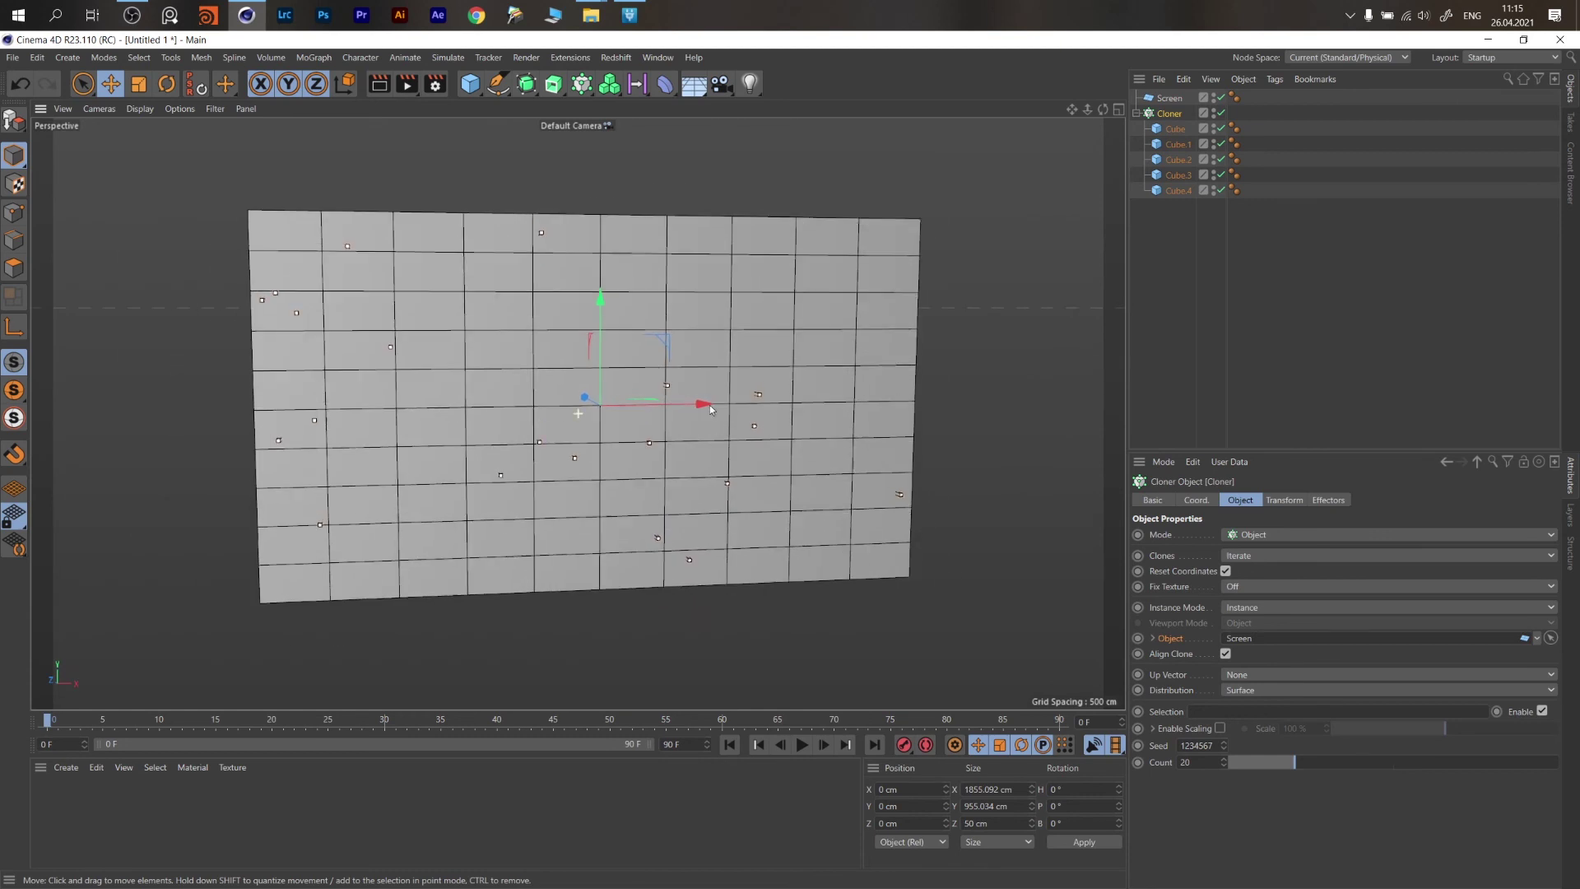
Raise the Cloner's clone count to 100.
click(1170, 98)
click(1169, 113)
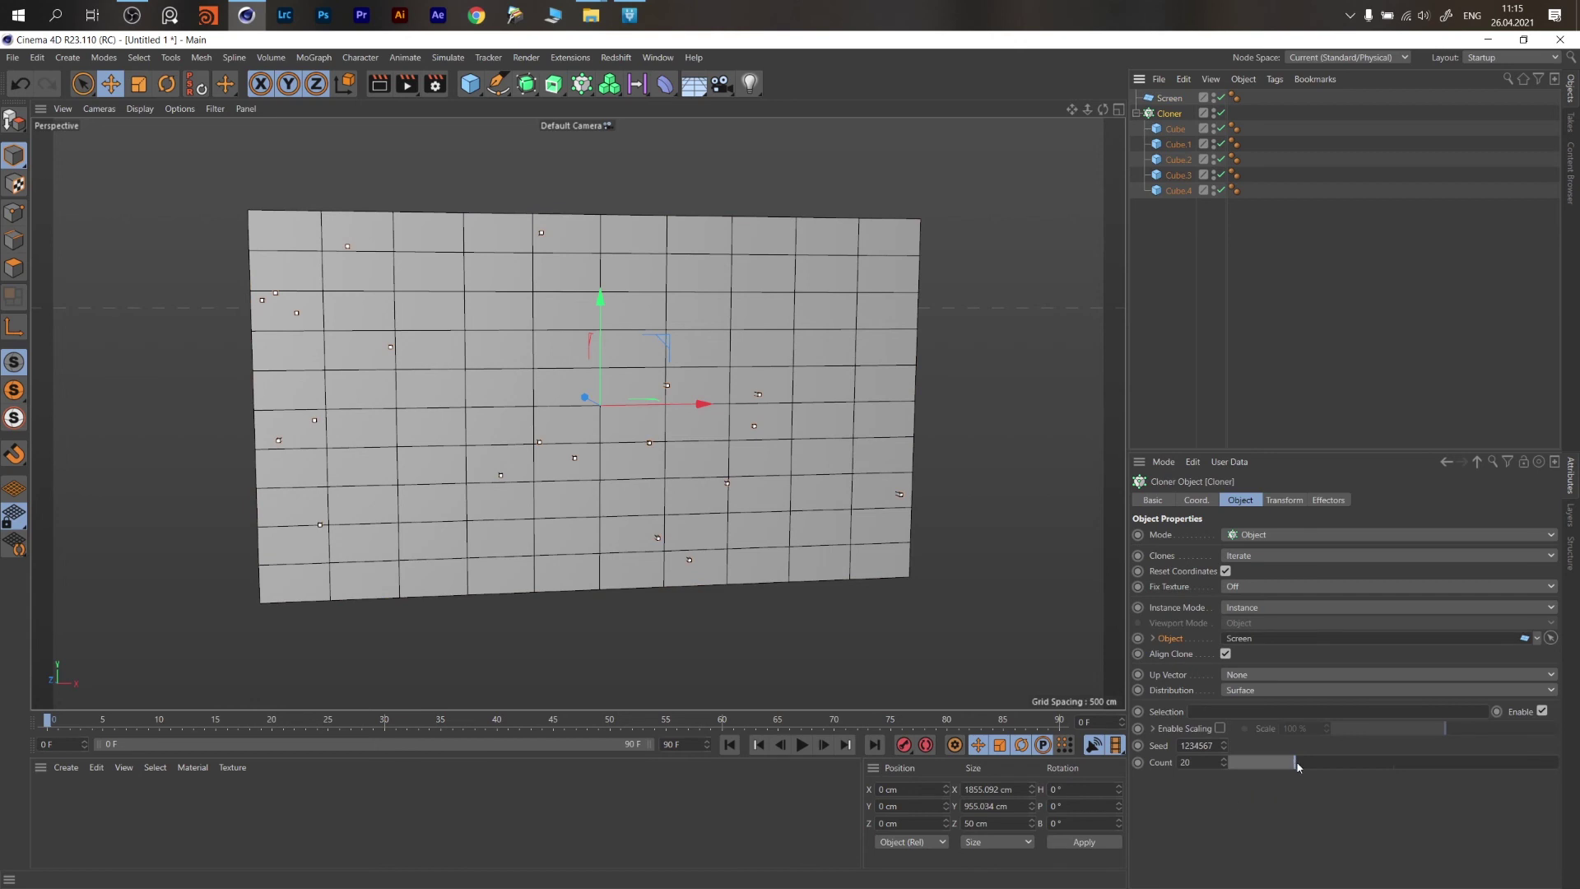
drag(1297, 767, 1557, 766)
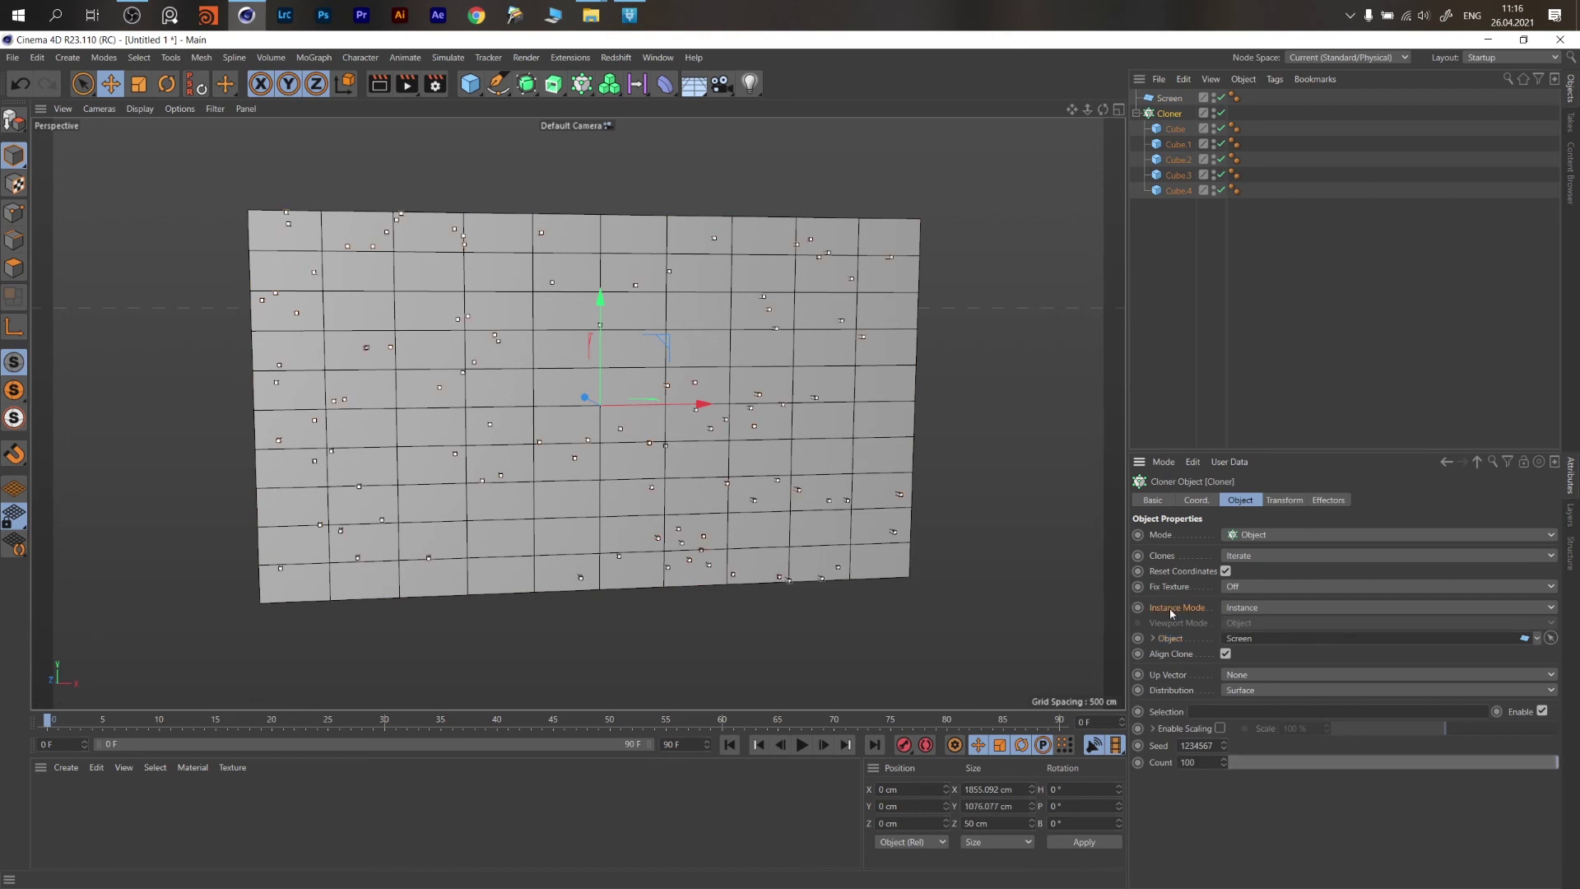
Switch the Cloner's instance mode to Multi-Instance and set its clone count to 11111.
click(1237, 609)
click(1278, 659)
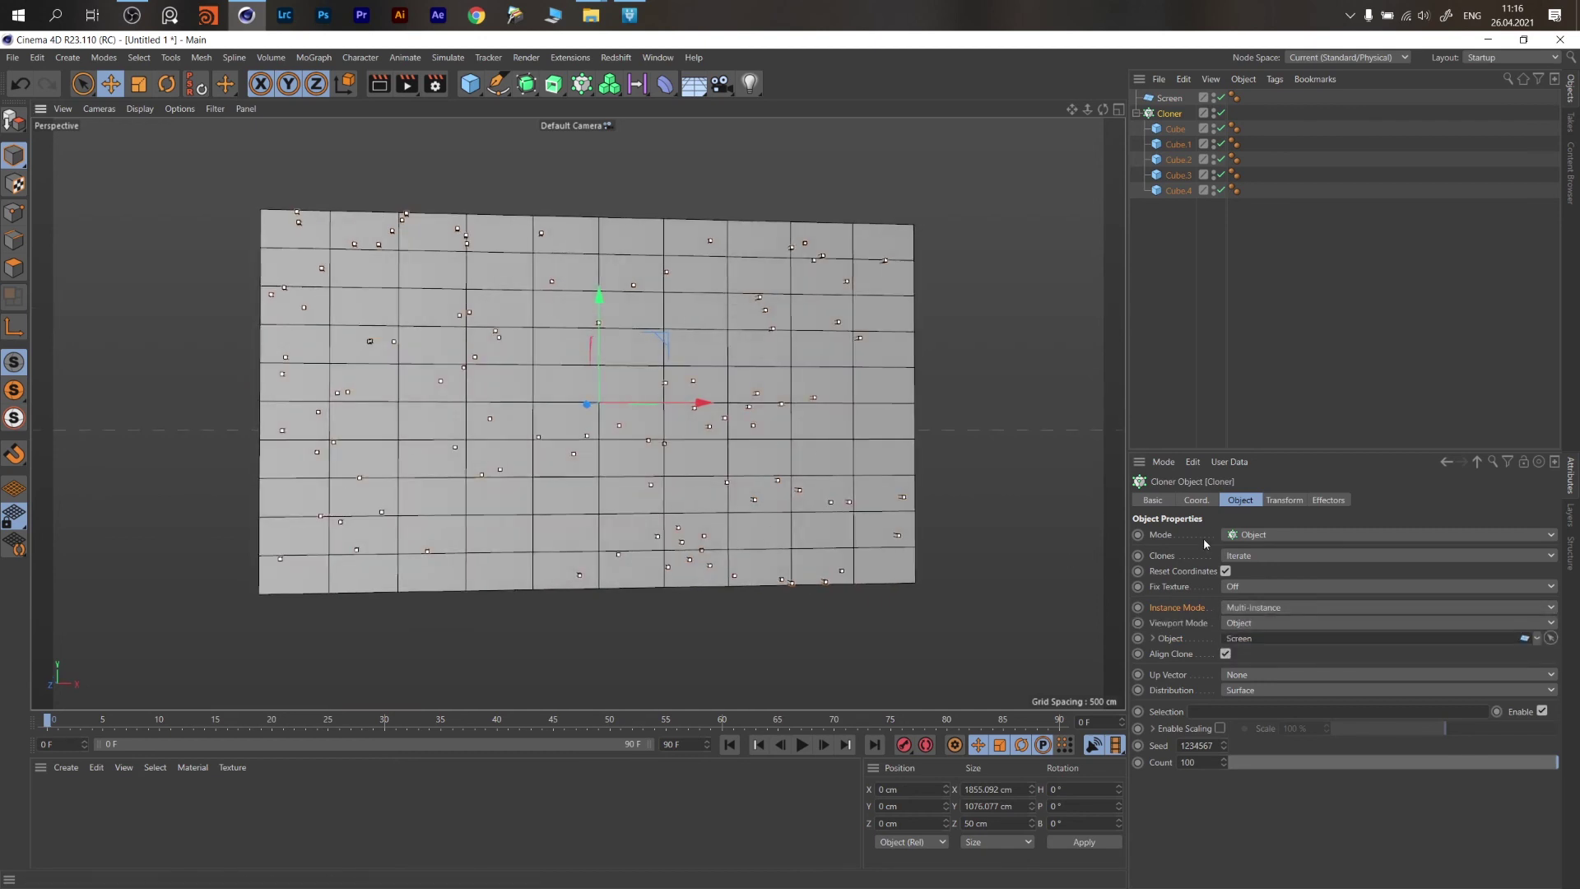
click(1218, 762)
text(11111)
key(Return)
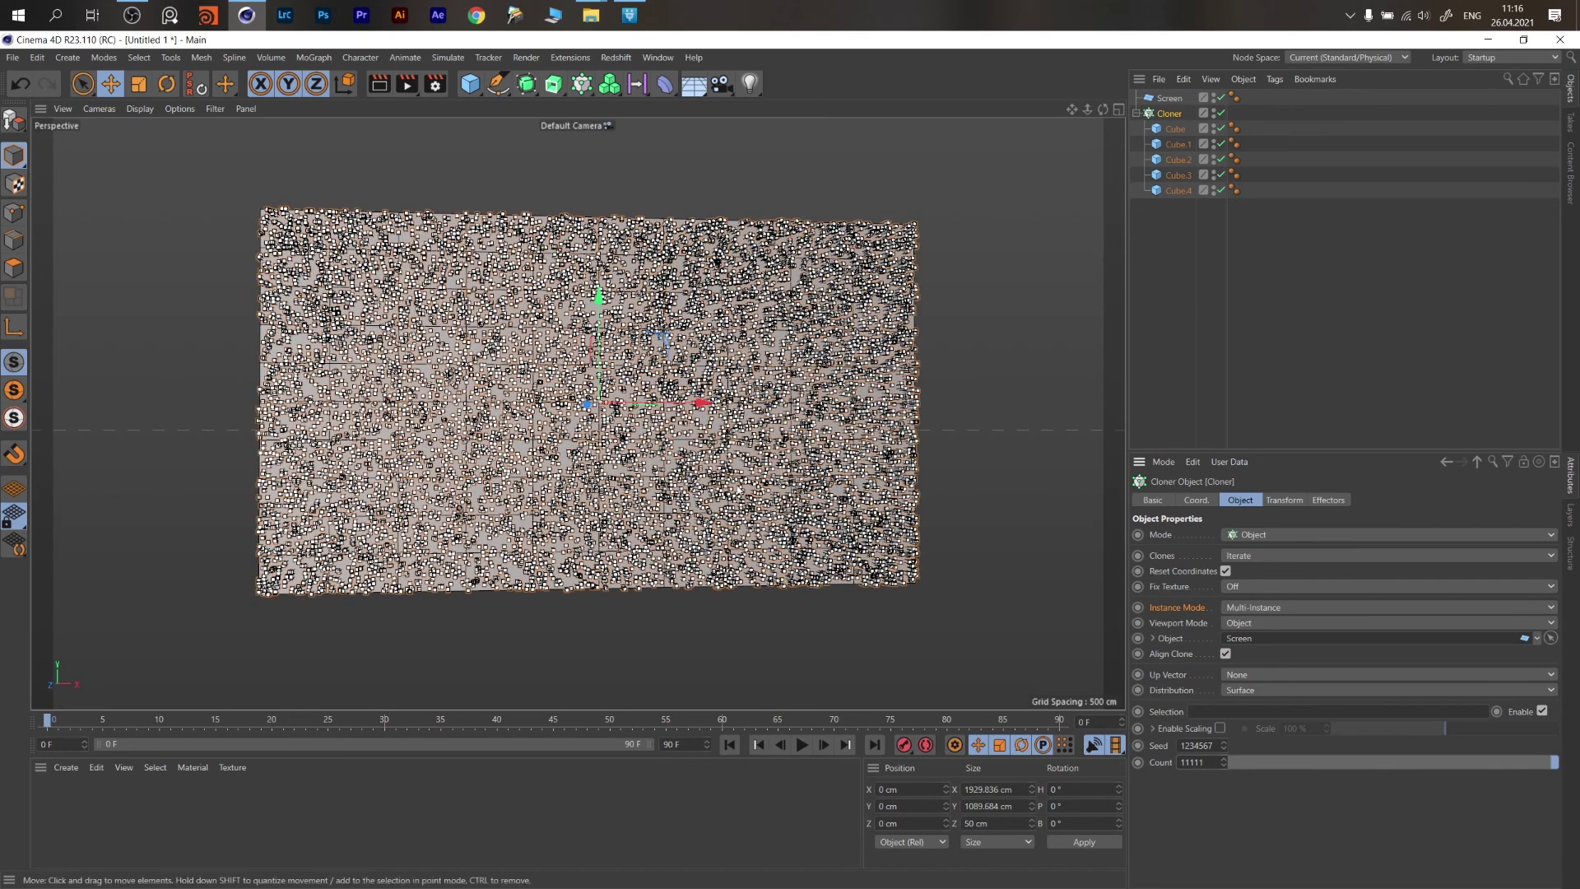
Examine the density and spread of the cloned cubes on the Screen plane from close up and at several angles.
scroll(534, 438, up, 6)
mouse_move(533, 438)
alt+mouse_down()
mouse_move(535, 465)
mouse_move(625, 461)
mouse_move(526, 489)
alt+mouse_up()
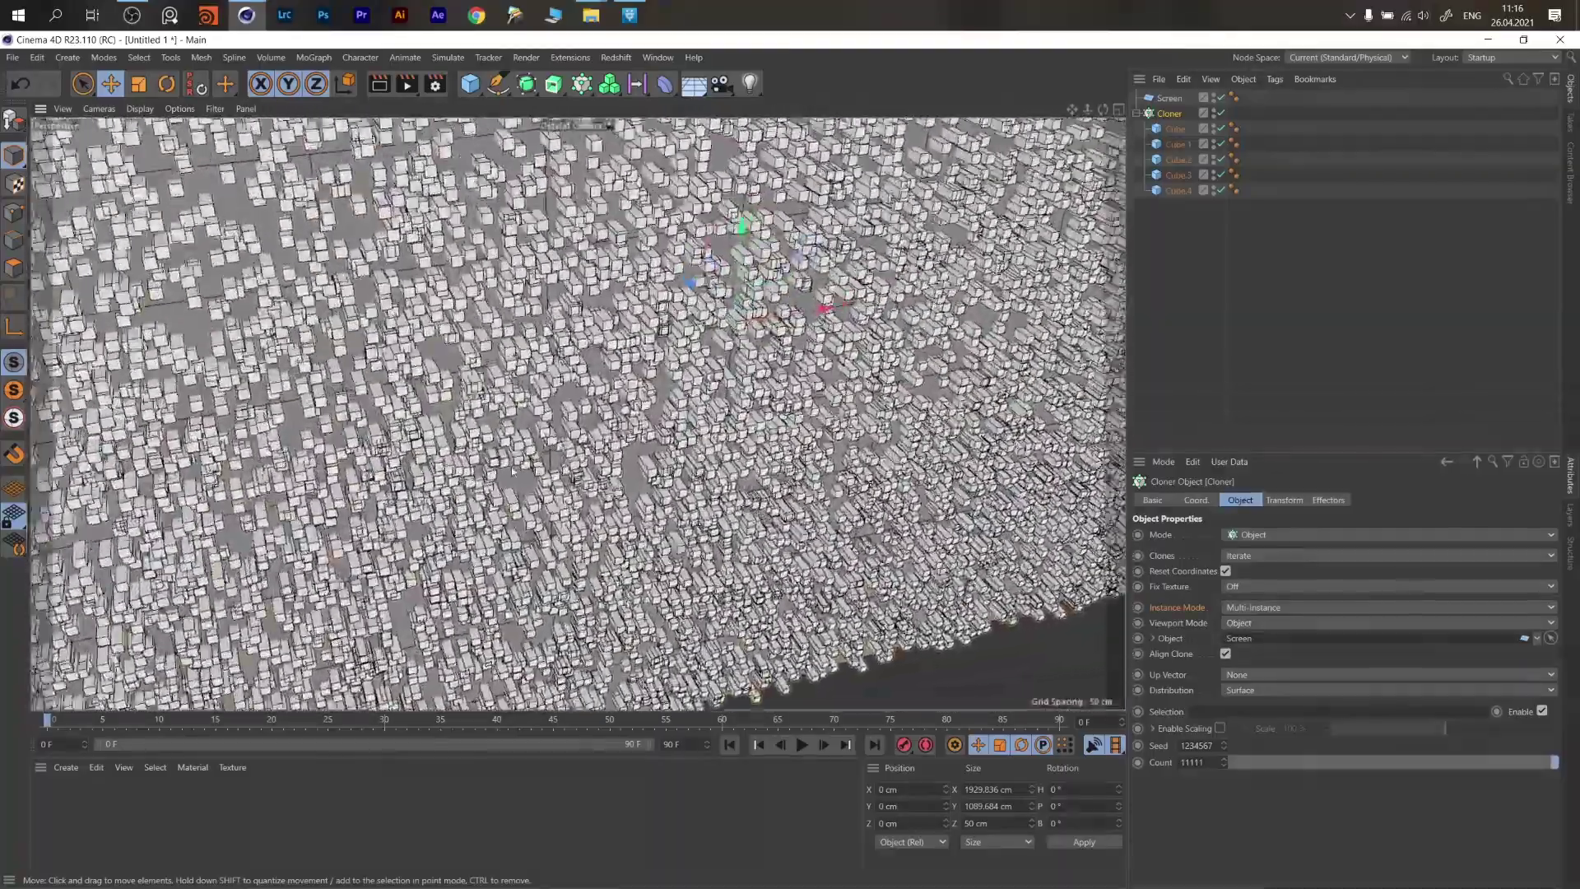
scroll(526, 489, up, 4)
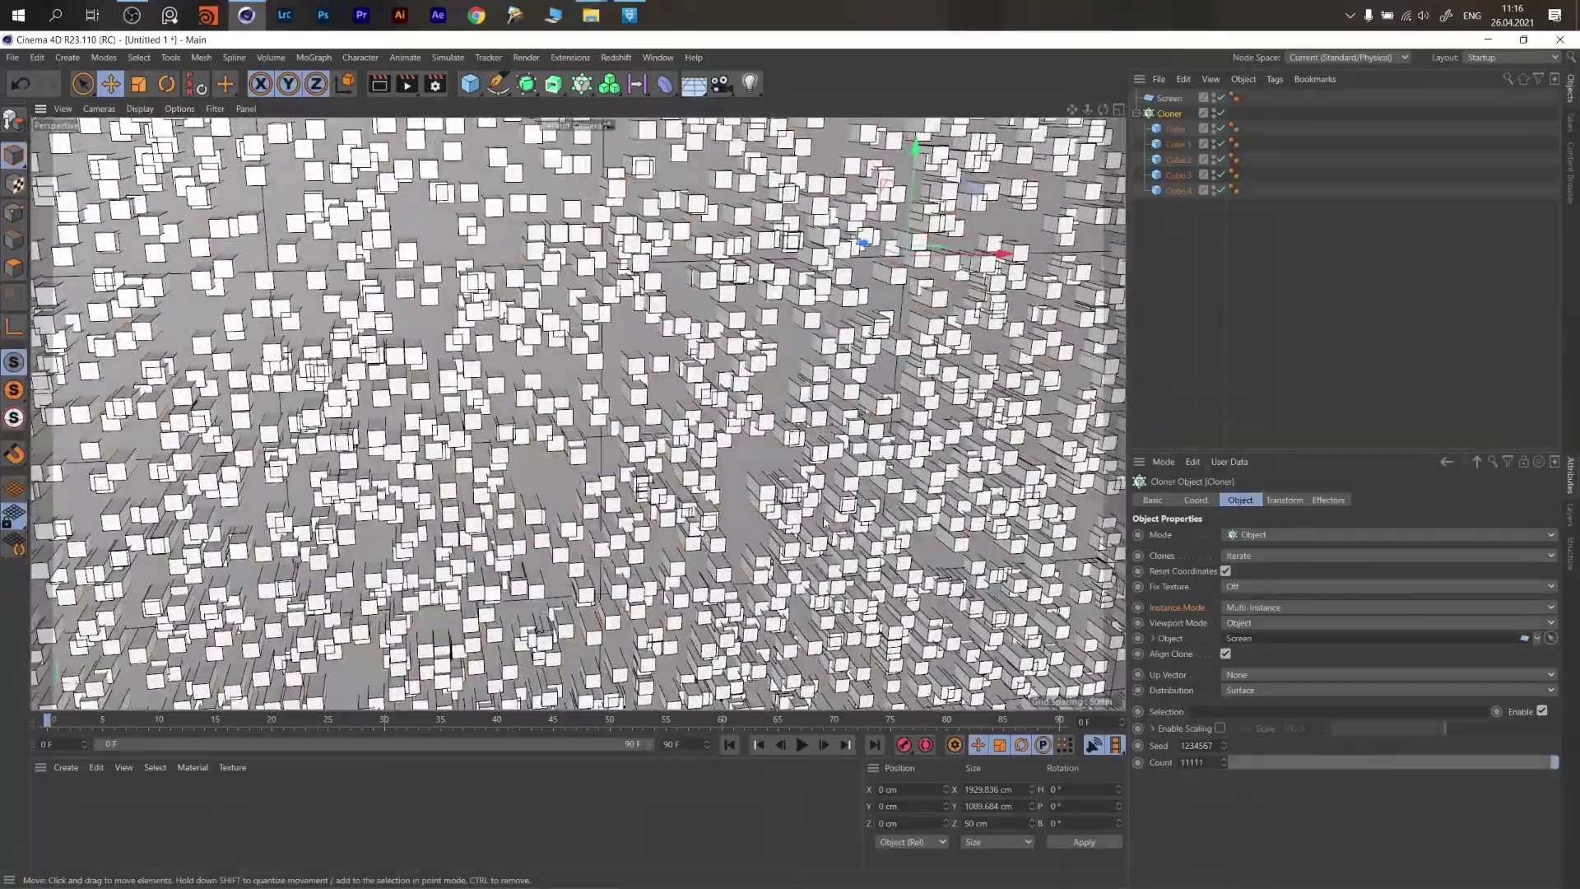
alt+drag(825, 520, 648, 404)
scroll(692, 375, down, 5)
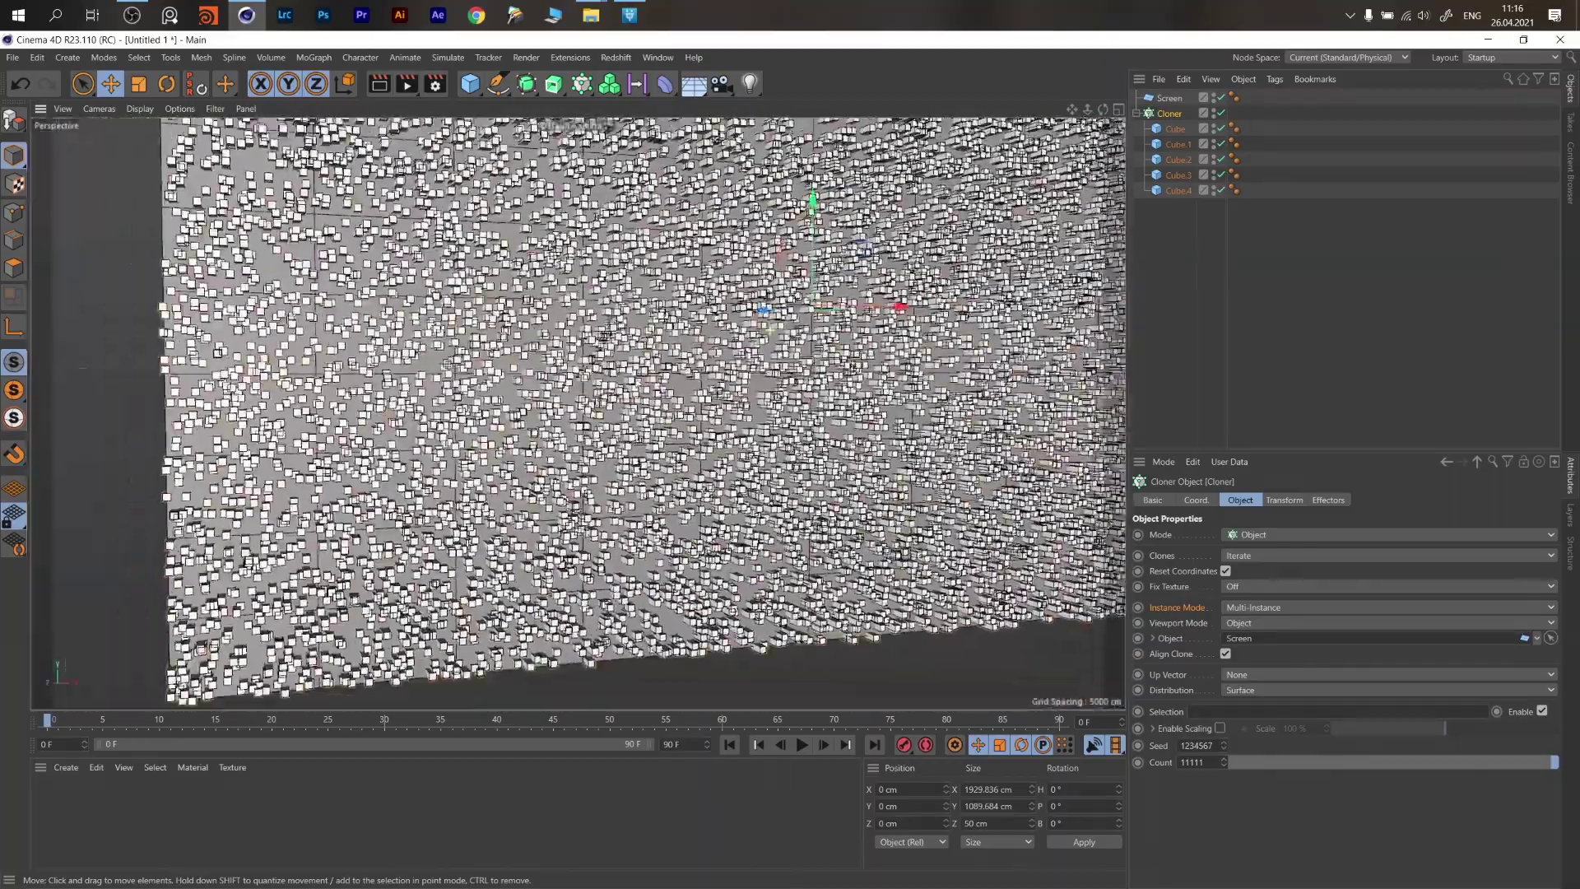
alt+drag(807, 362, 740, 392)
alt+middle_drag(739, 393, 689, 467)
scroll(764, 464, down, 3)
alt+middle_drag(789, 461, 746, 456)
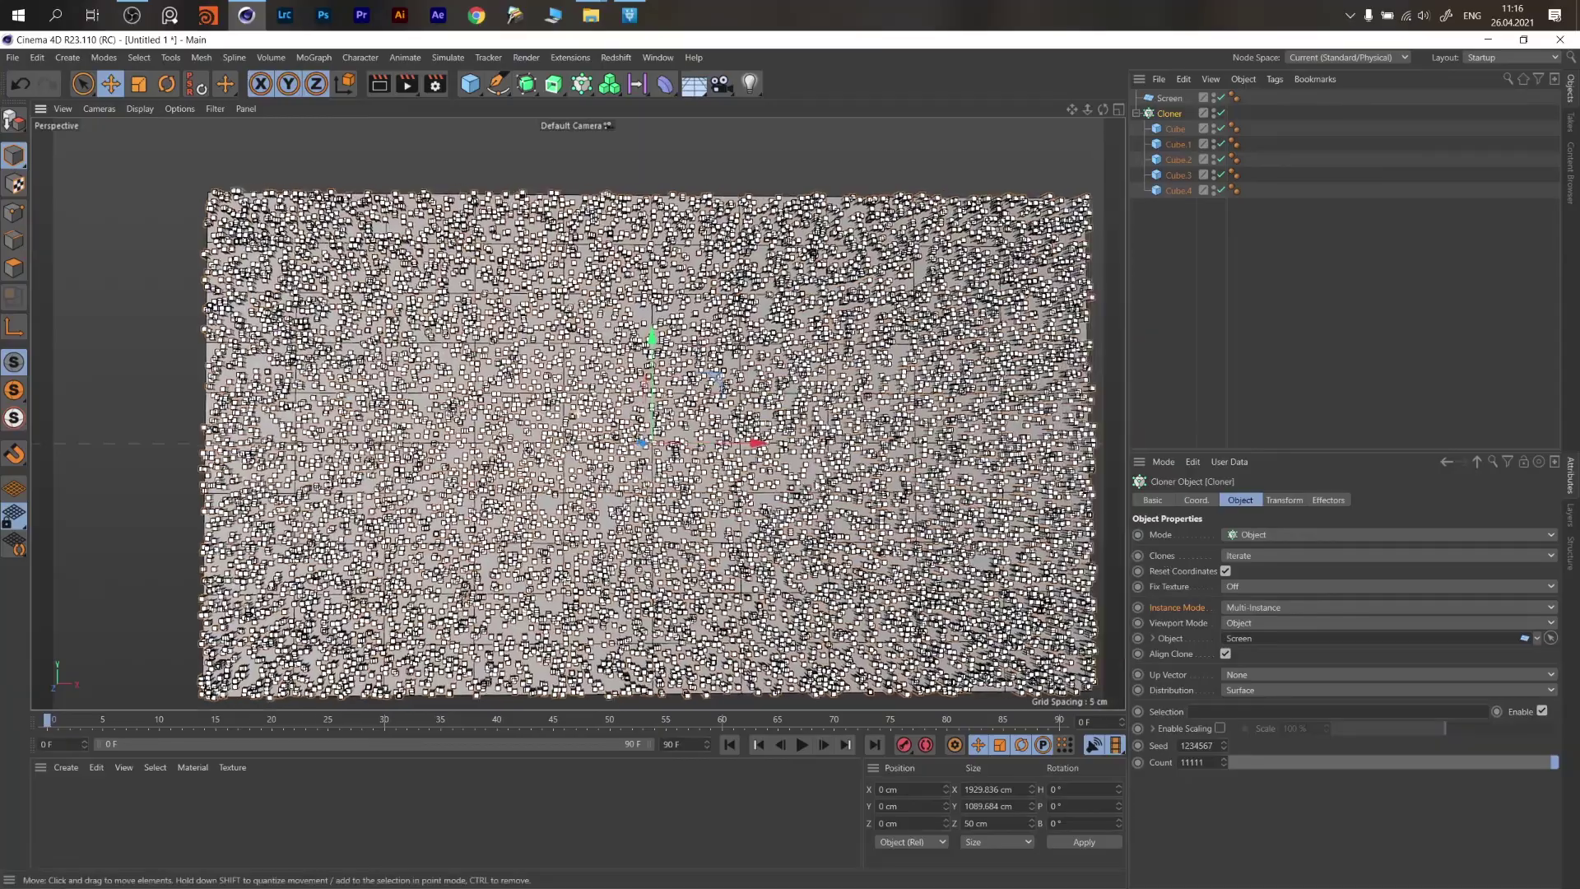
alt+drag(746, 456, 683, 416)
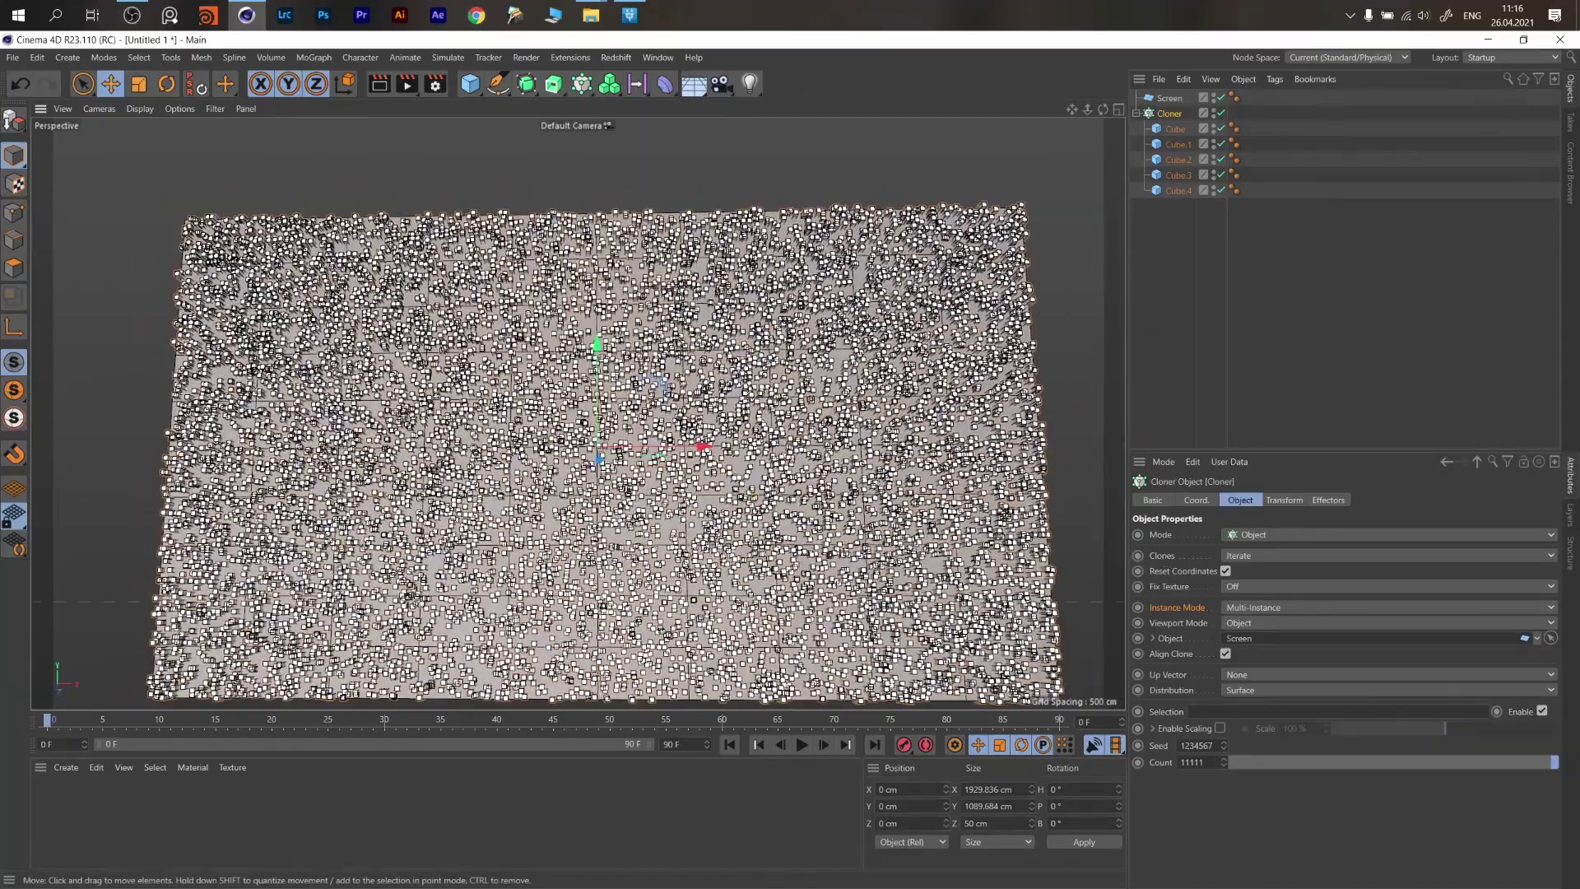
Hide the Screen plane in both the viewport and the render, leaving only the clones showing.
alt+click(1214, 97)
alt+click(1214, 97)
alt+drag(856, 346, 811, 395)
alt+drag(723, 454, 773, 431)
scroll(774, 432, down, 1)
alt+middle_drag(774, 432, 767, 410)
click(1174, 283)
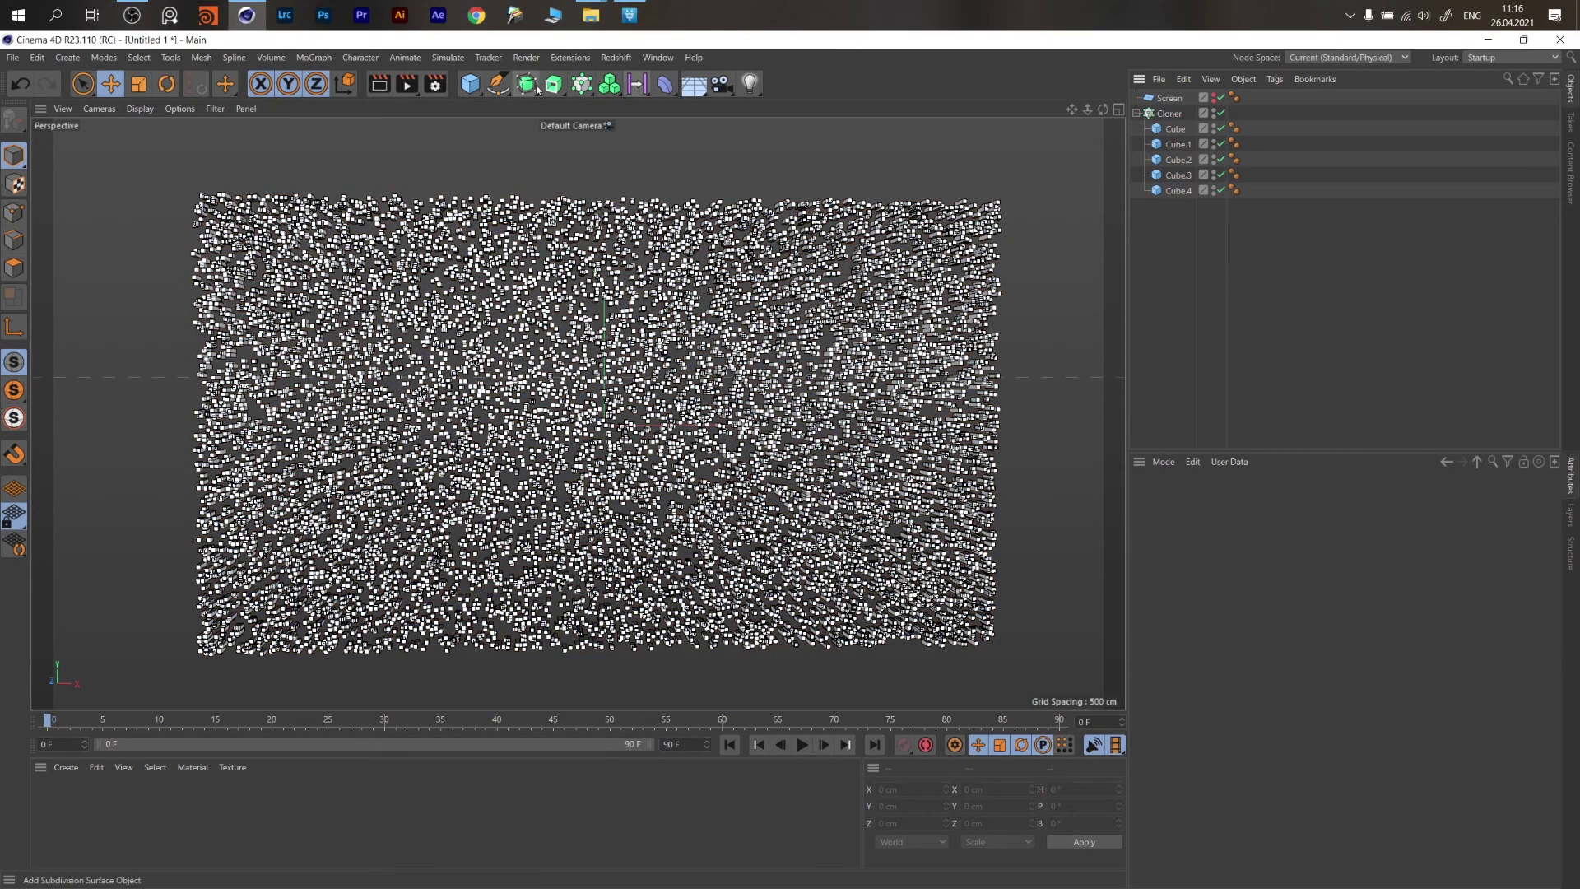
Add a Shader effector and assign it to the Cloner's effectors.
click(581, 85)
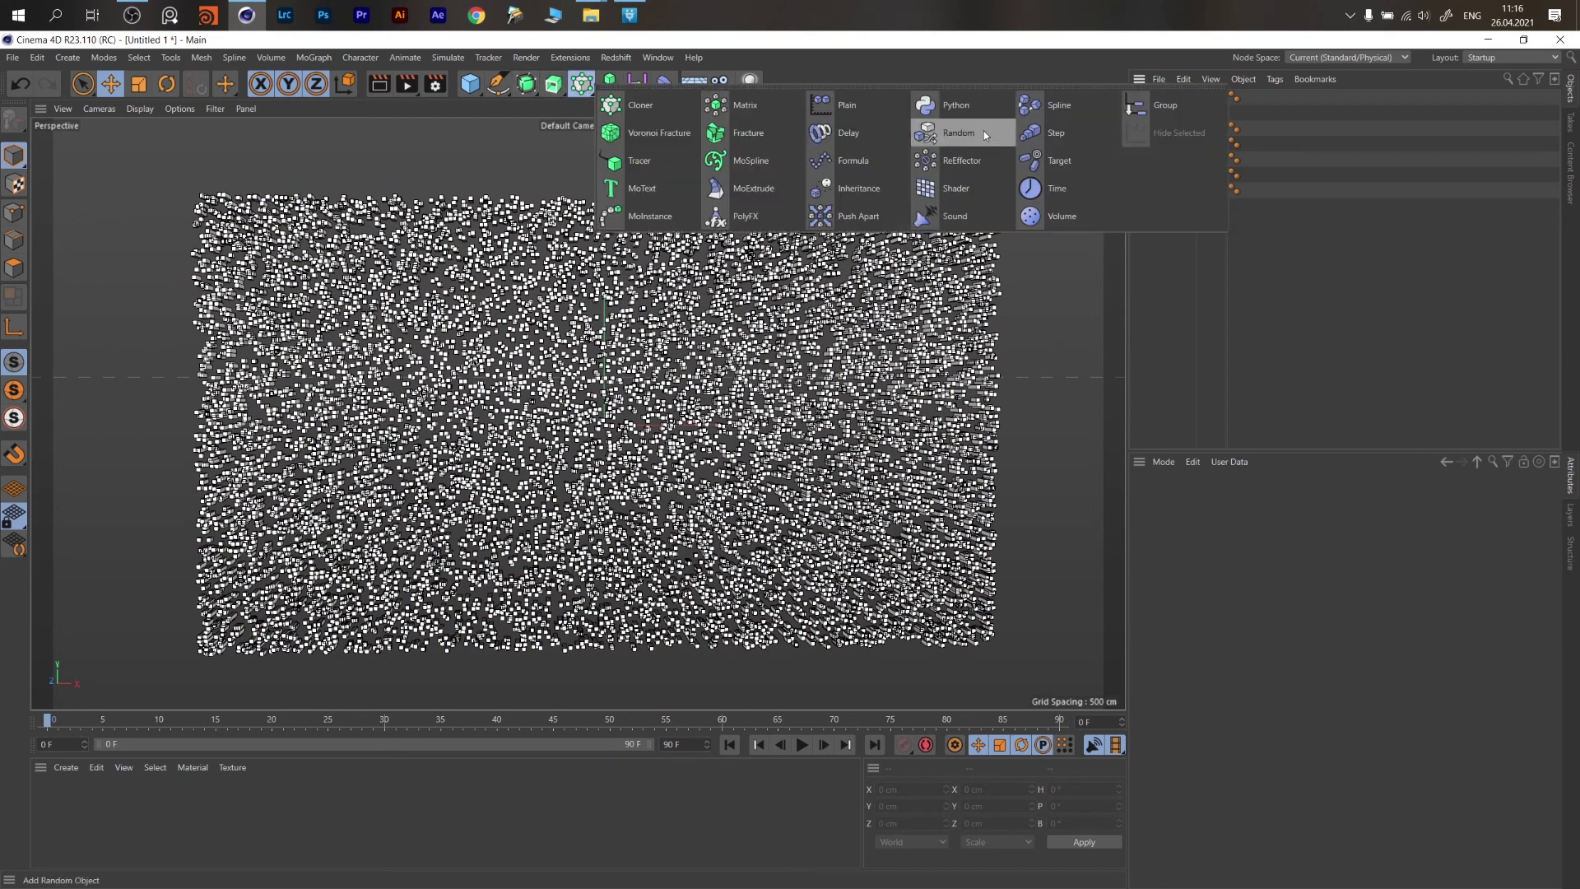
click(973, 194)
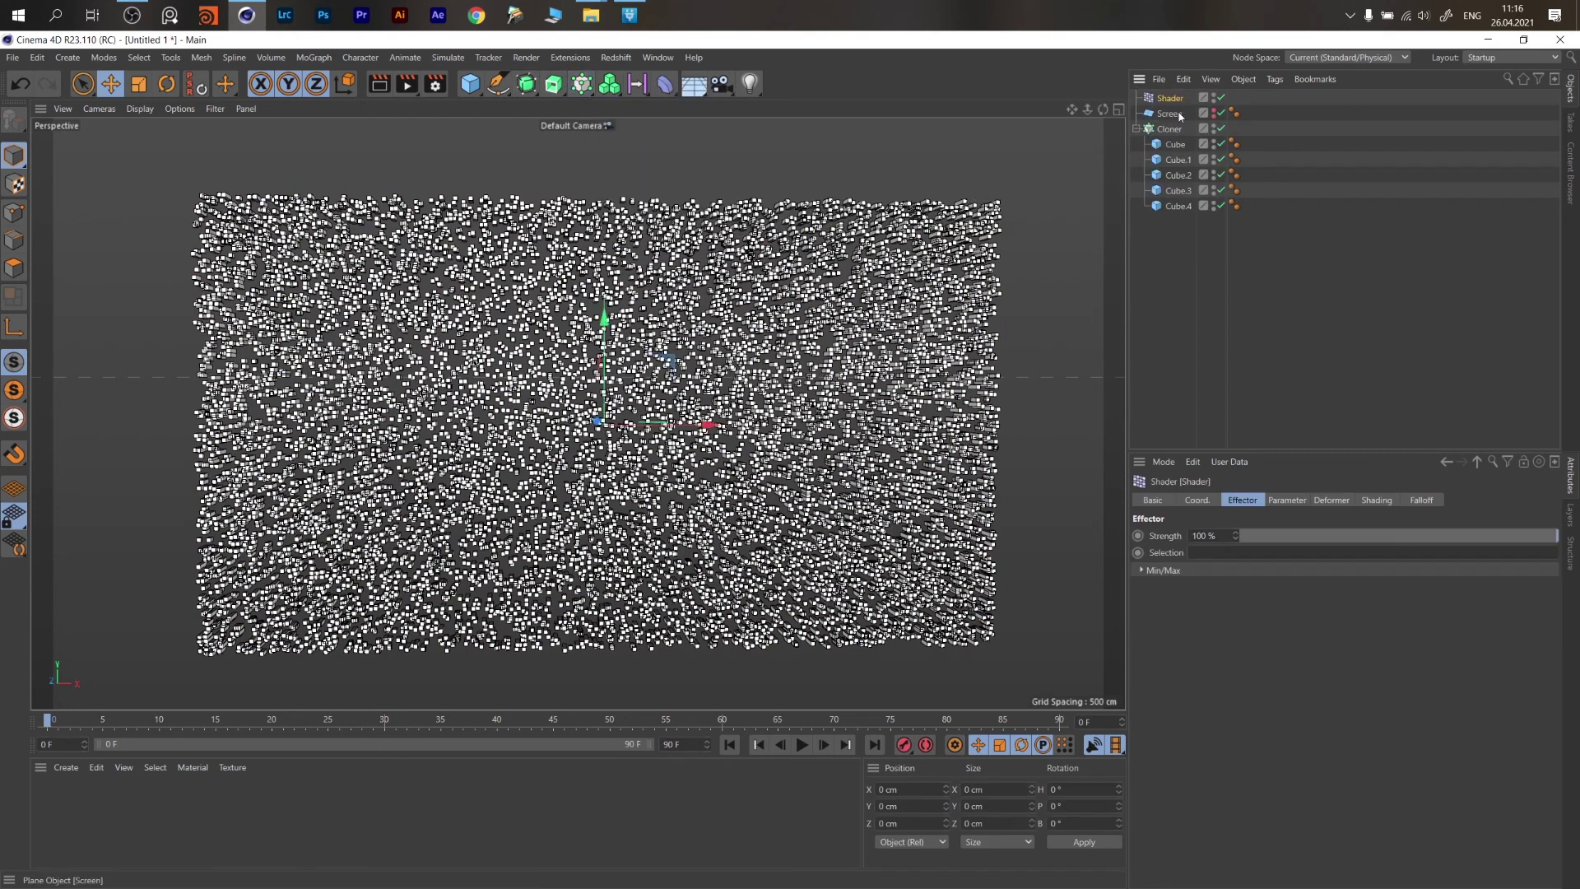
click(1169, 128)
click(1328, 500)
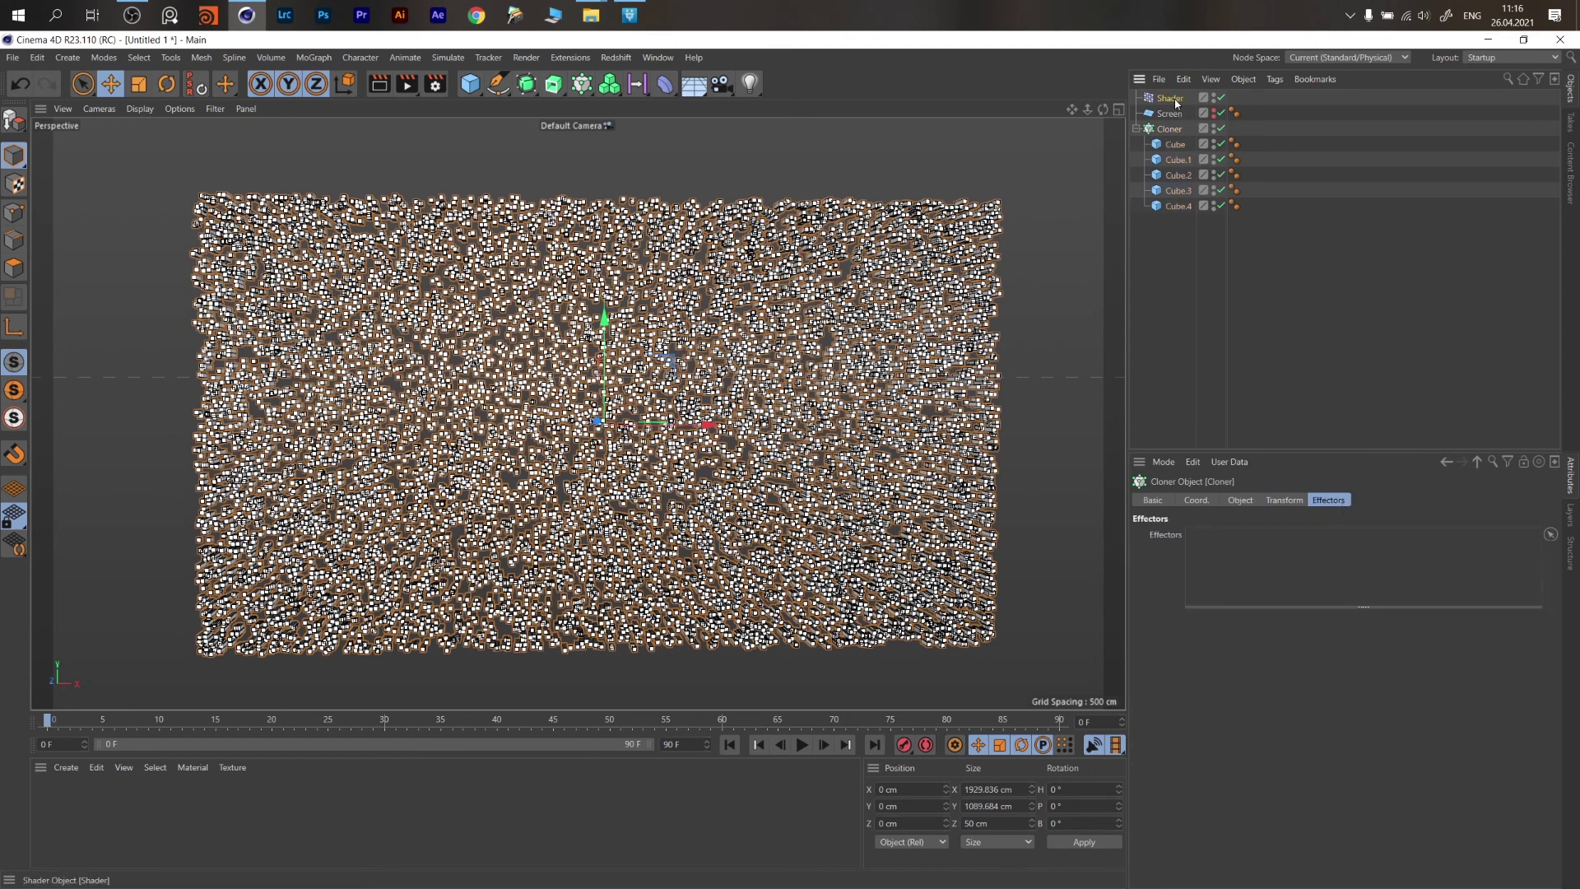
drag(1261, 547, 1268, 549)
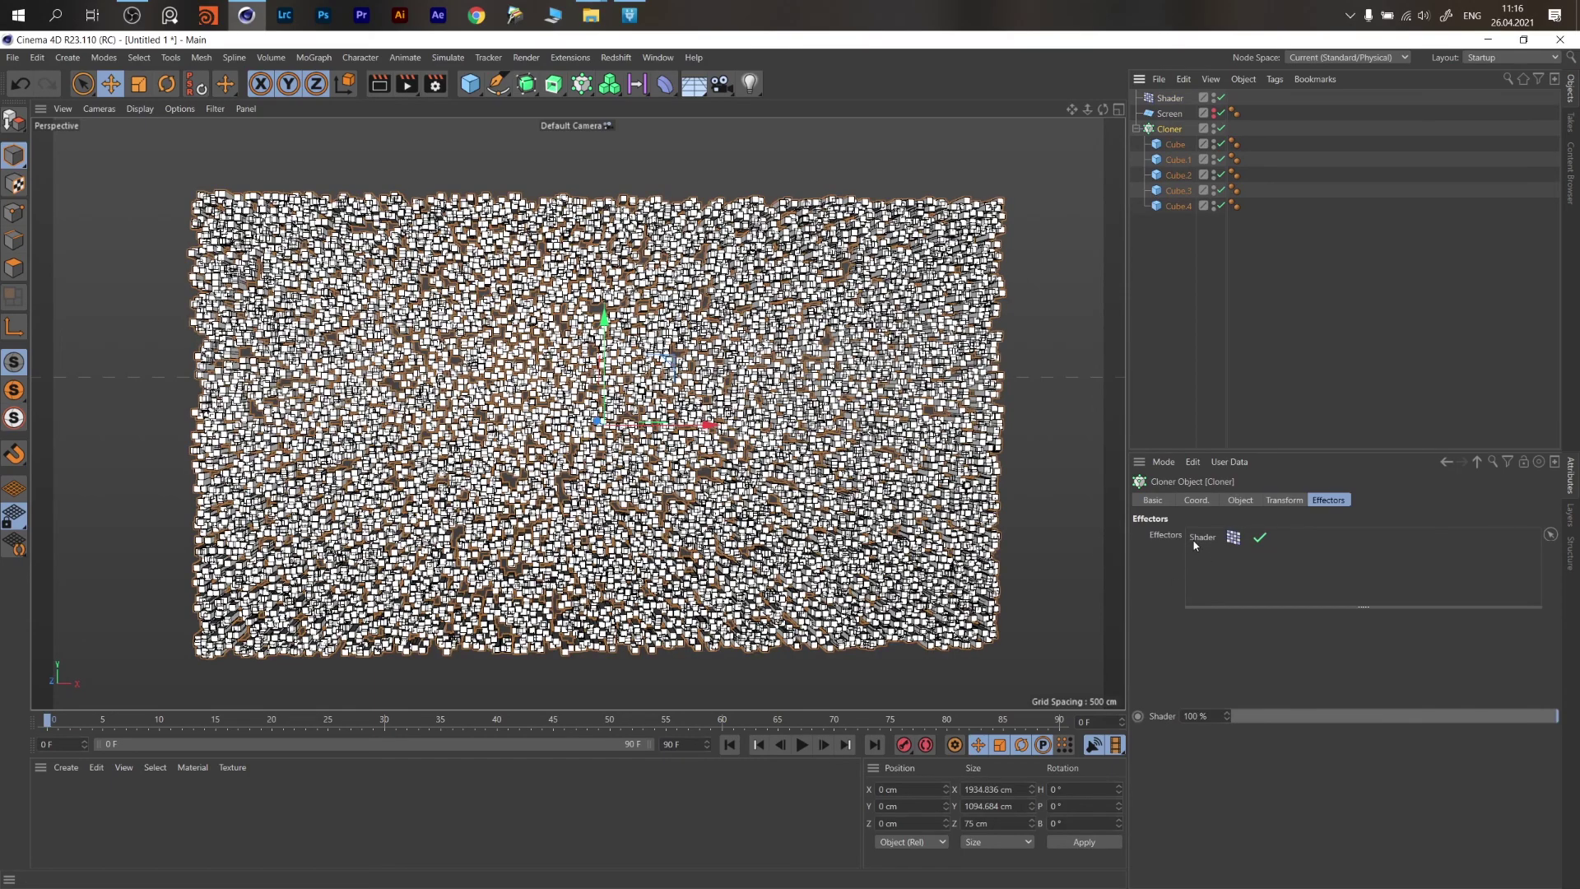
mouse_move(603, 432)
alt+mouse_down()
mouse_move(724, 428)
mouse_move(603, 419)
alt+mouse_up()
alt+drag(603, 263, 570, 260)
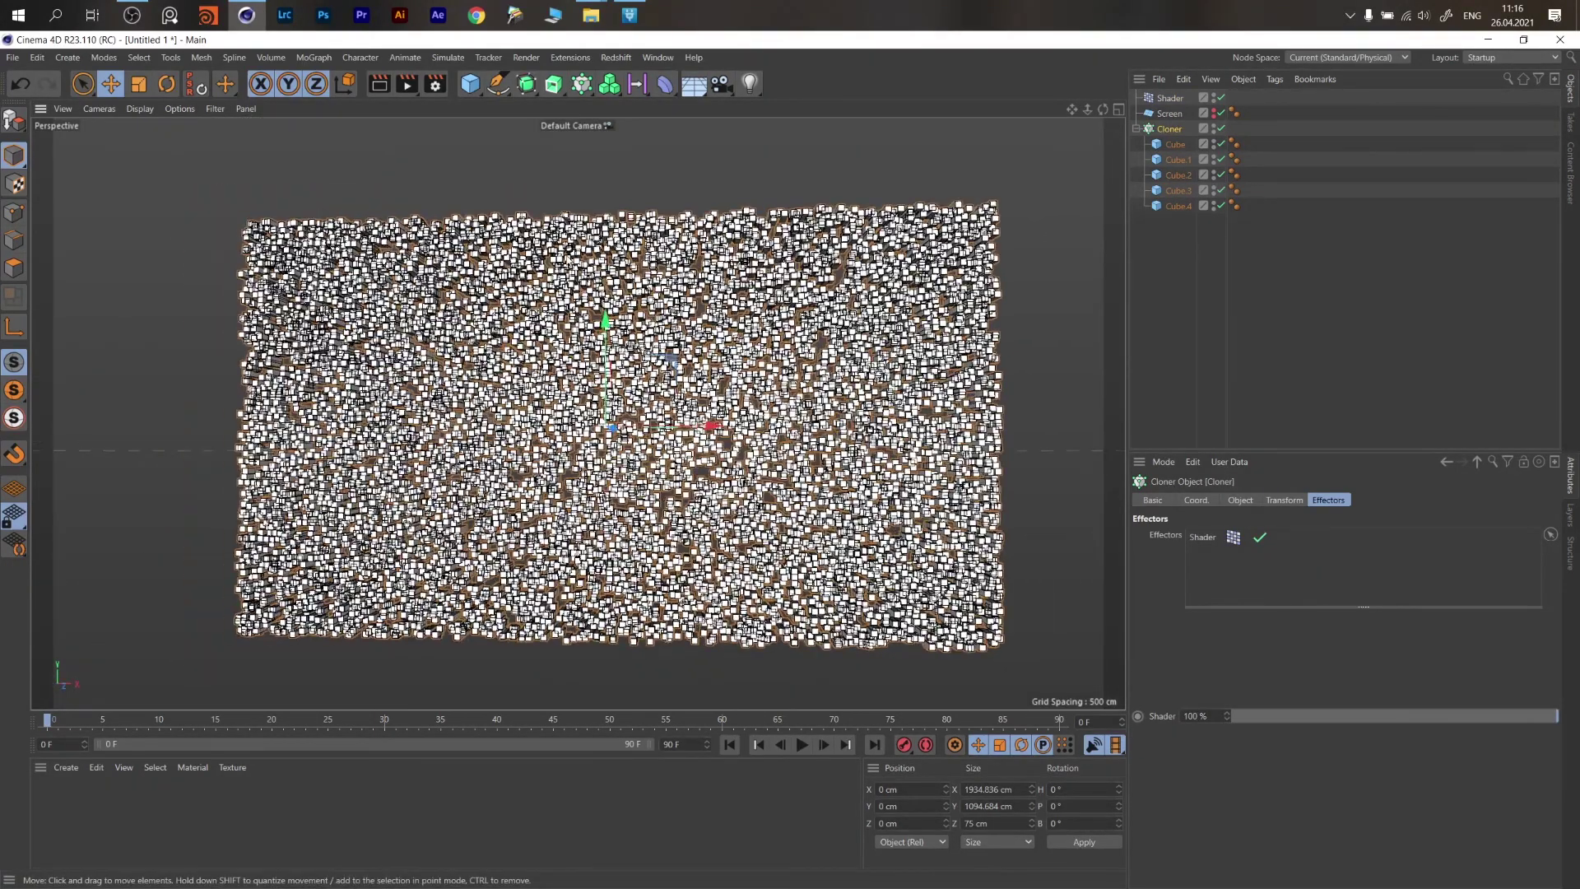
Make the Shader effector drive position instead of scale, with a Z offset of 100 cm.
click(1192, 97)
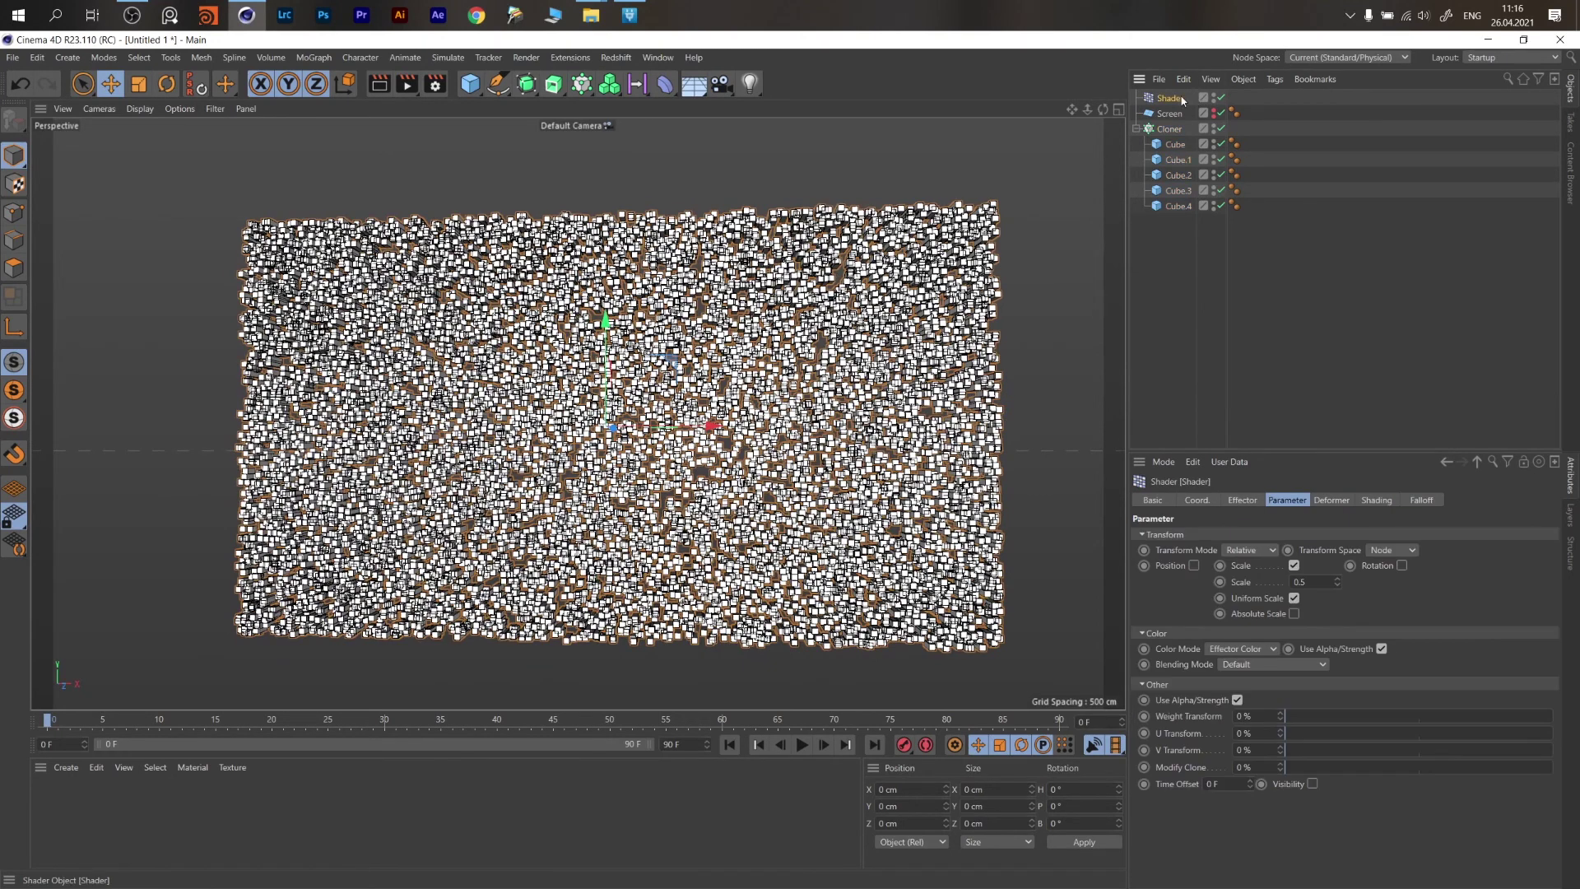
click(1293, 565)
click(1194, 565)
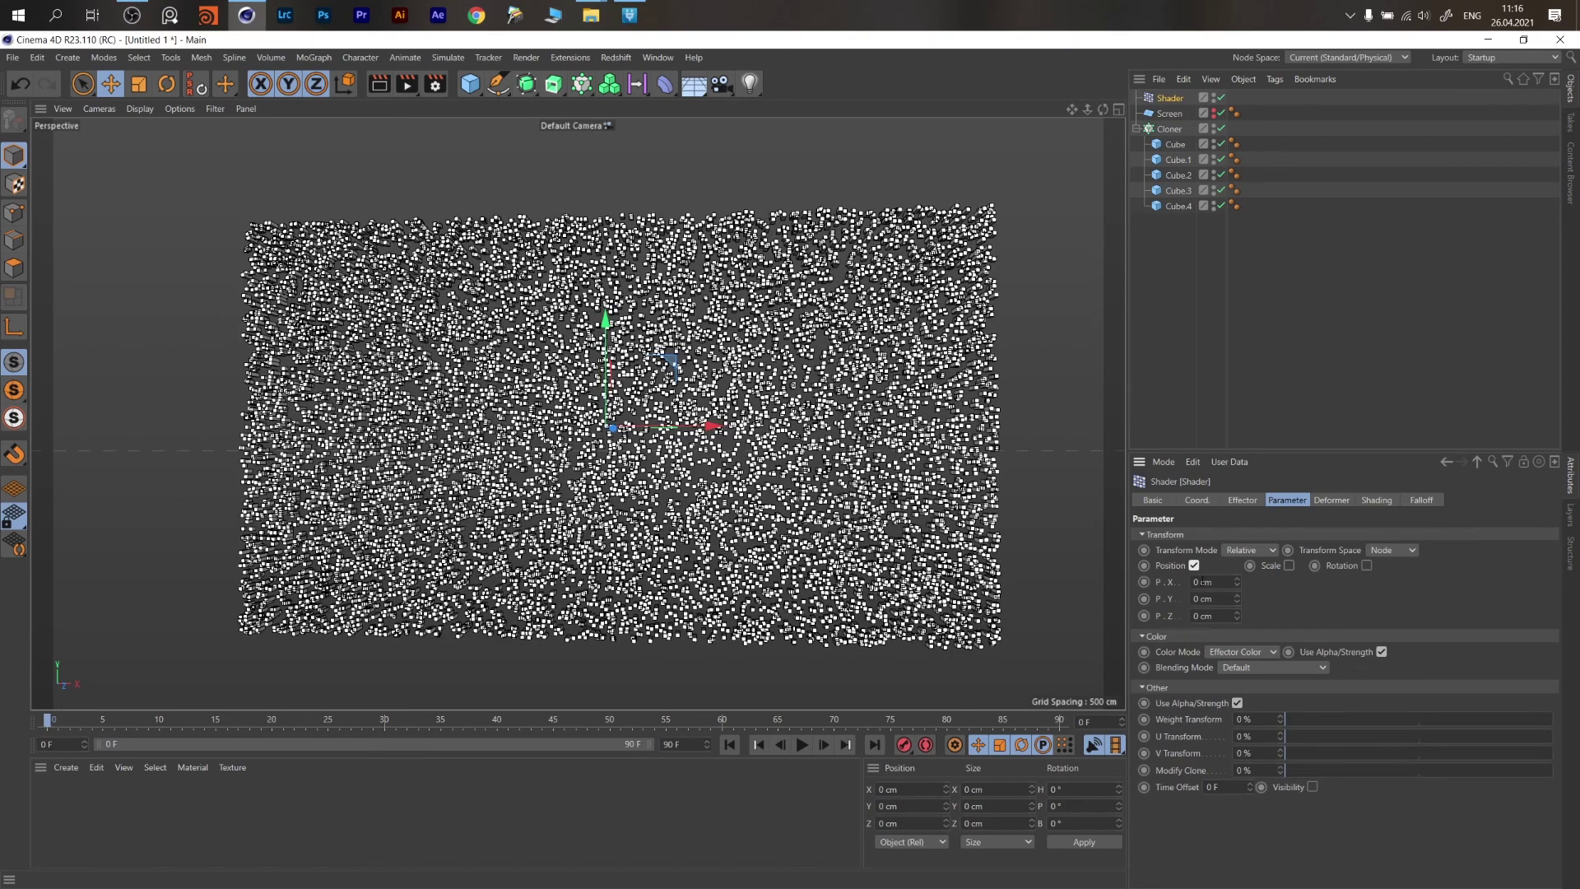
alt+drag(760, 534, 786, 449)
alt+drag(650, 445, 650, 445)
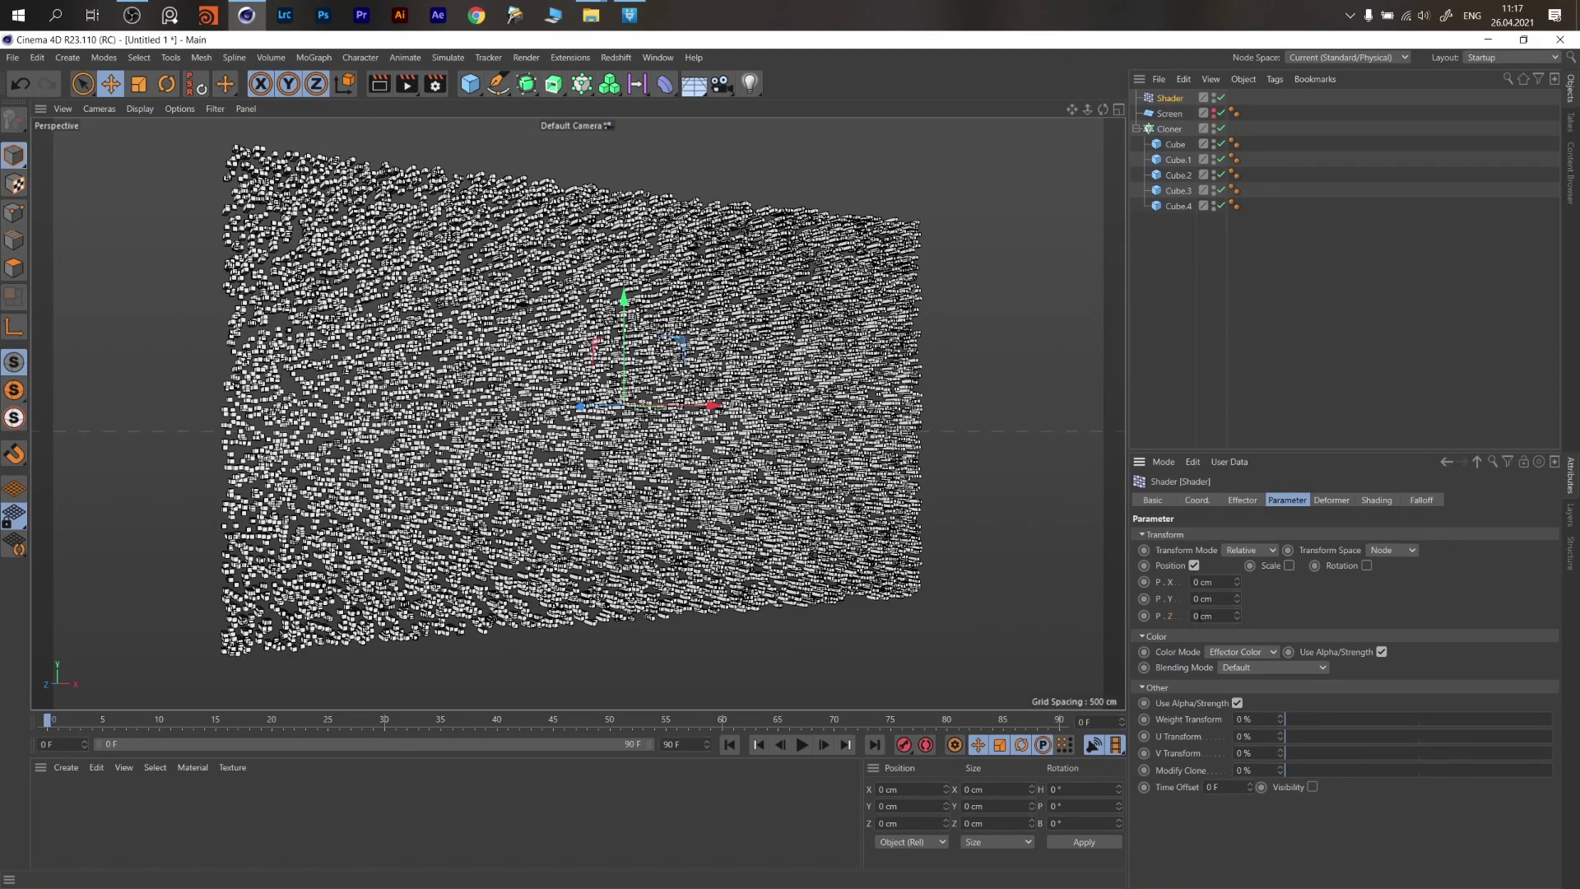
mouse_move(1237, 616)
mouse_down()
mouse_move(1274, 782)
mouse_move(1283, 599)
mouse_move(1238, 619)
mouse_up()
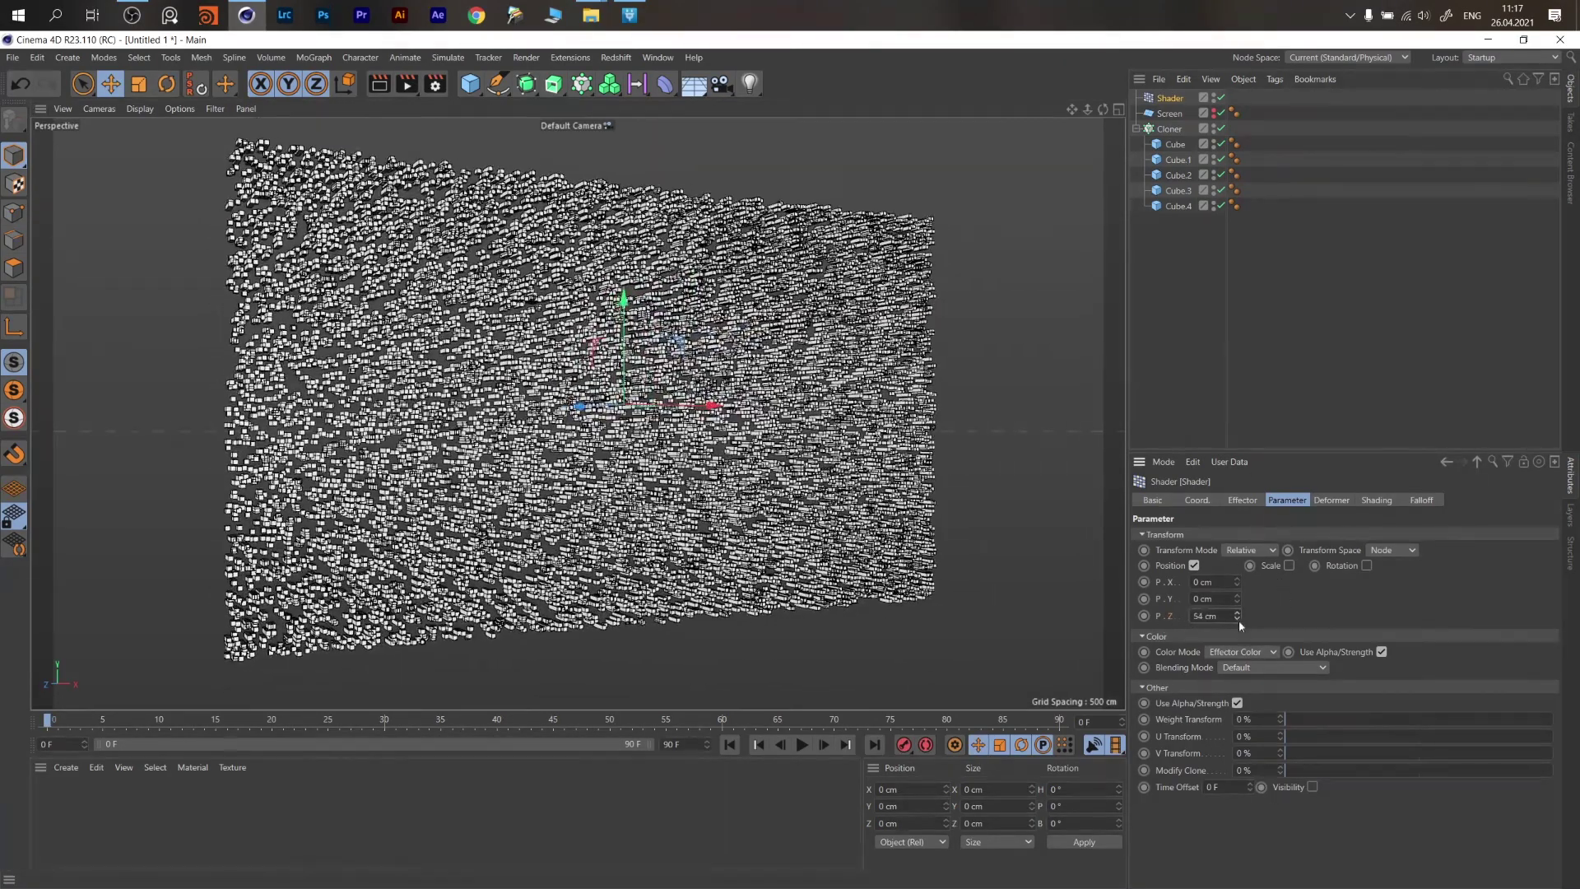
text(100)
key(Return)
alt+drag(843, 482, 783, 492)
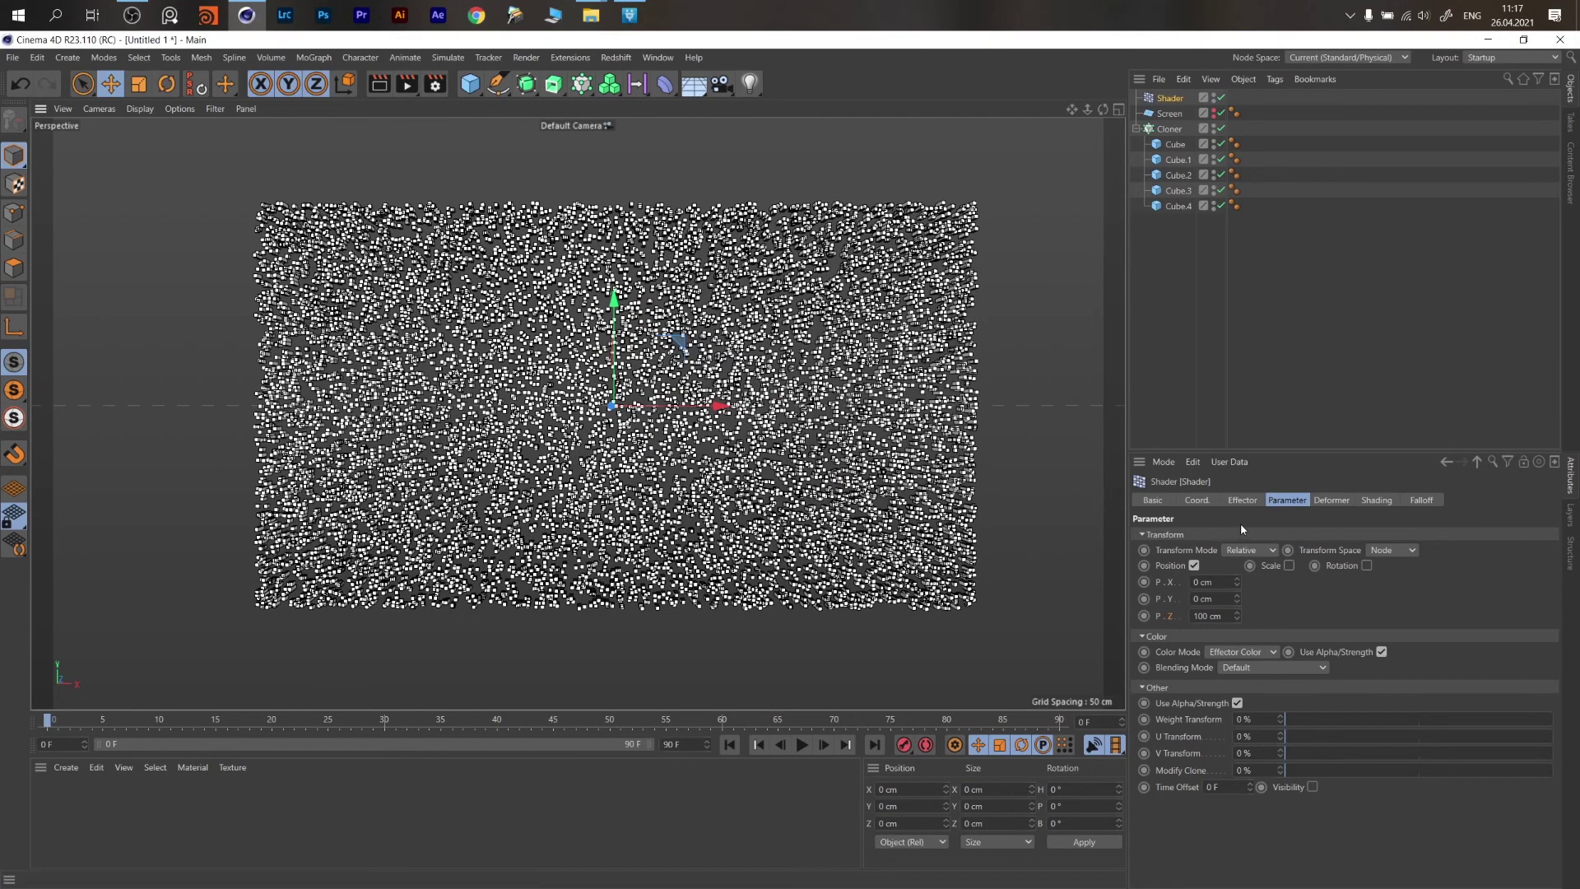
Load a Noise as the Shader effector's custom shader and open the noise settings.
click(1376, 500)
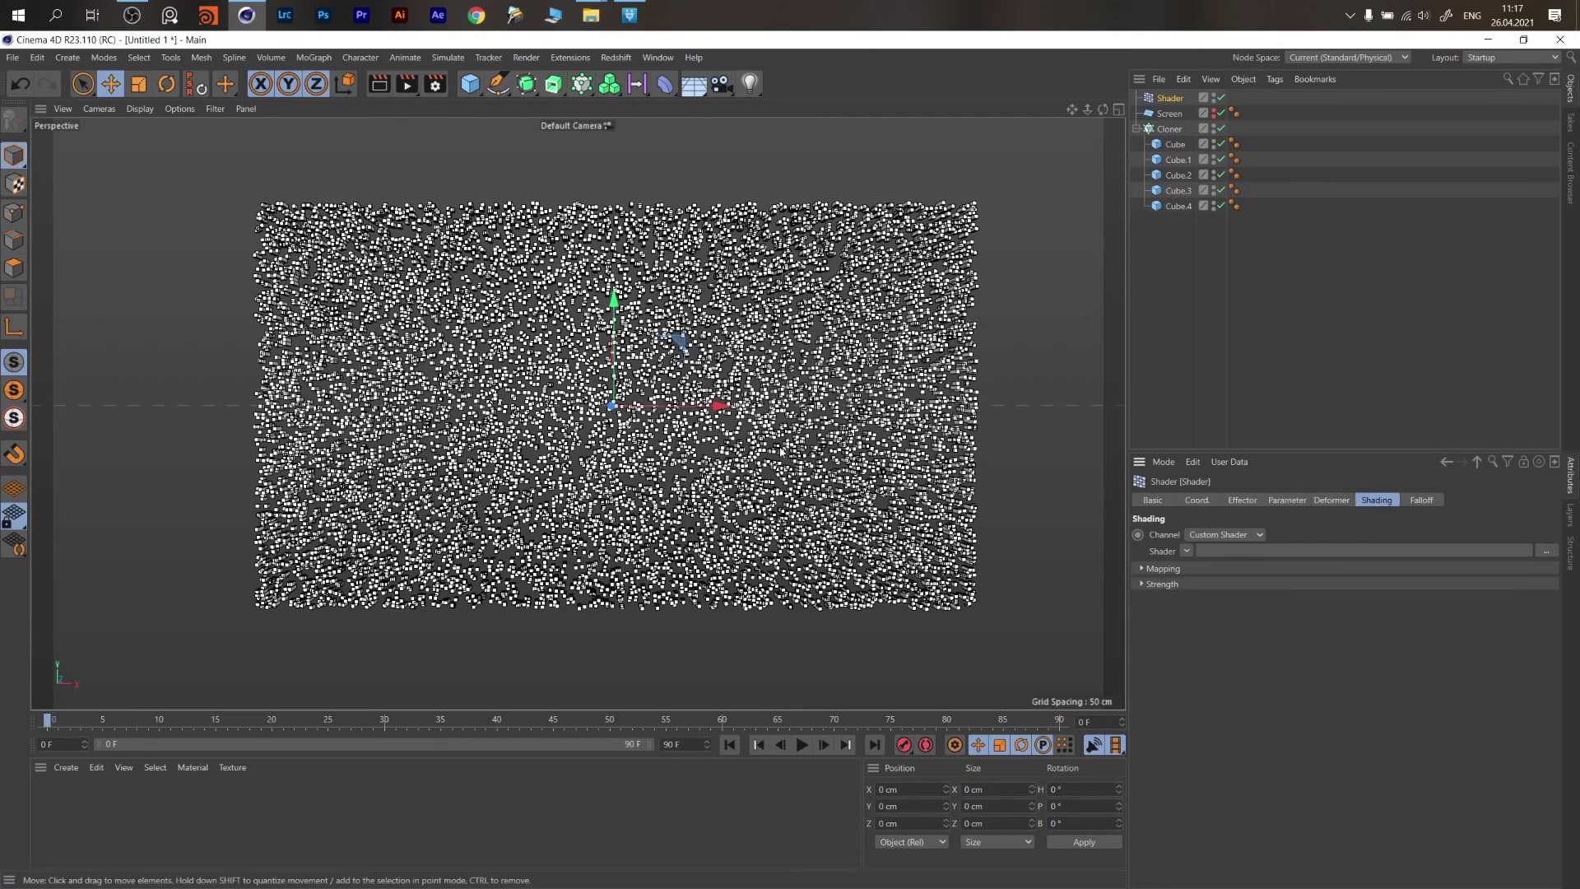
mouse_move(779, 449)
alt+mouse_down()
mouse_move(889, 448)
mouse_move(802, 453)
alt+mouse_up()
click(1189, 546)
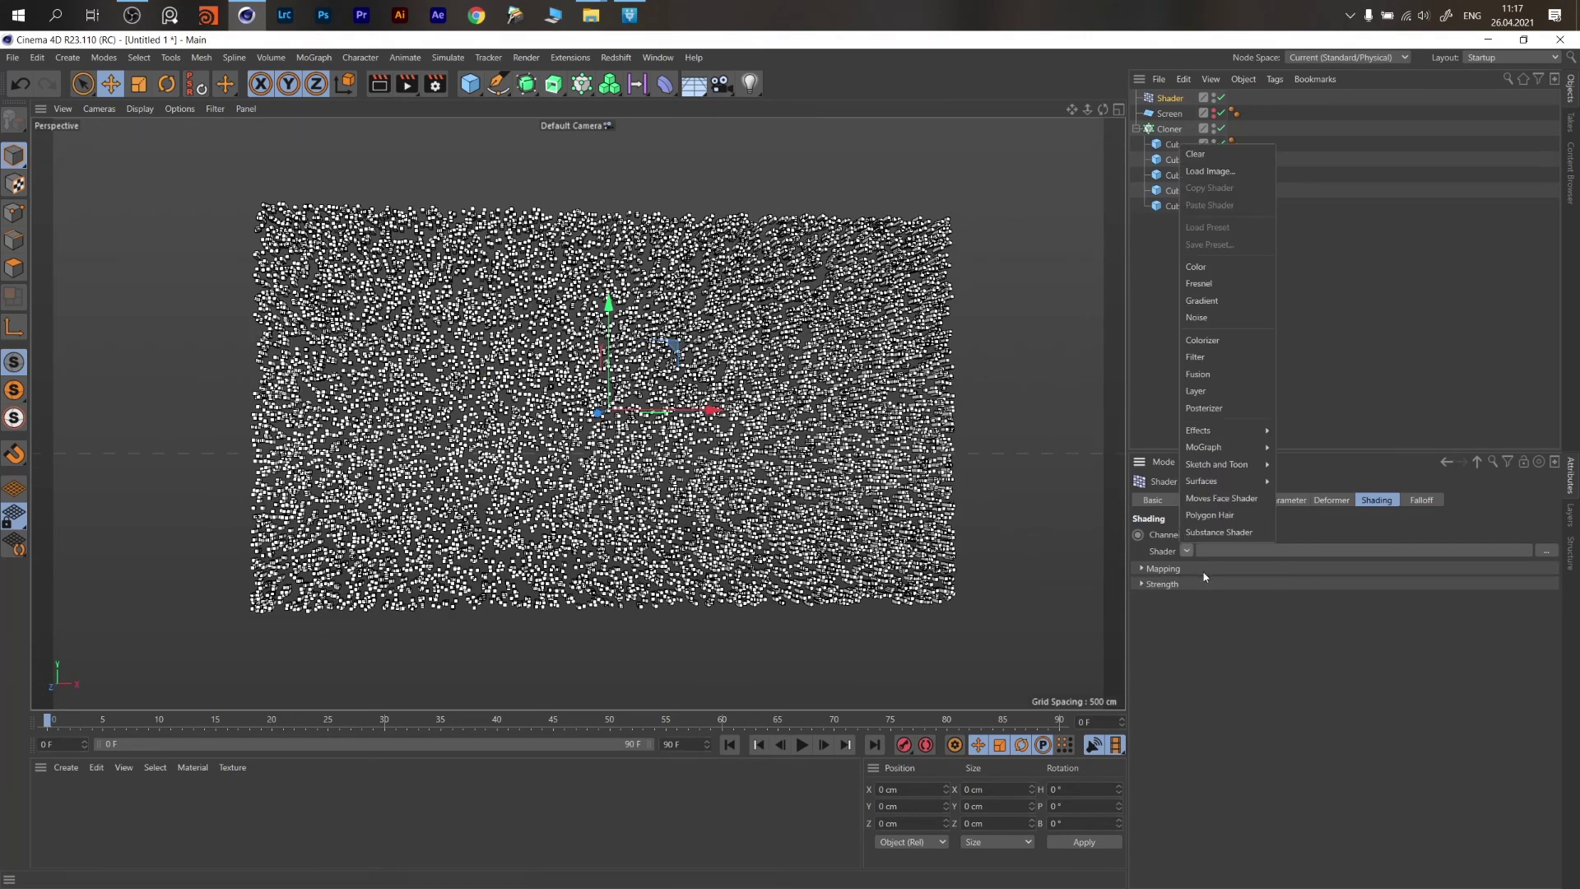
click(1207, 362)
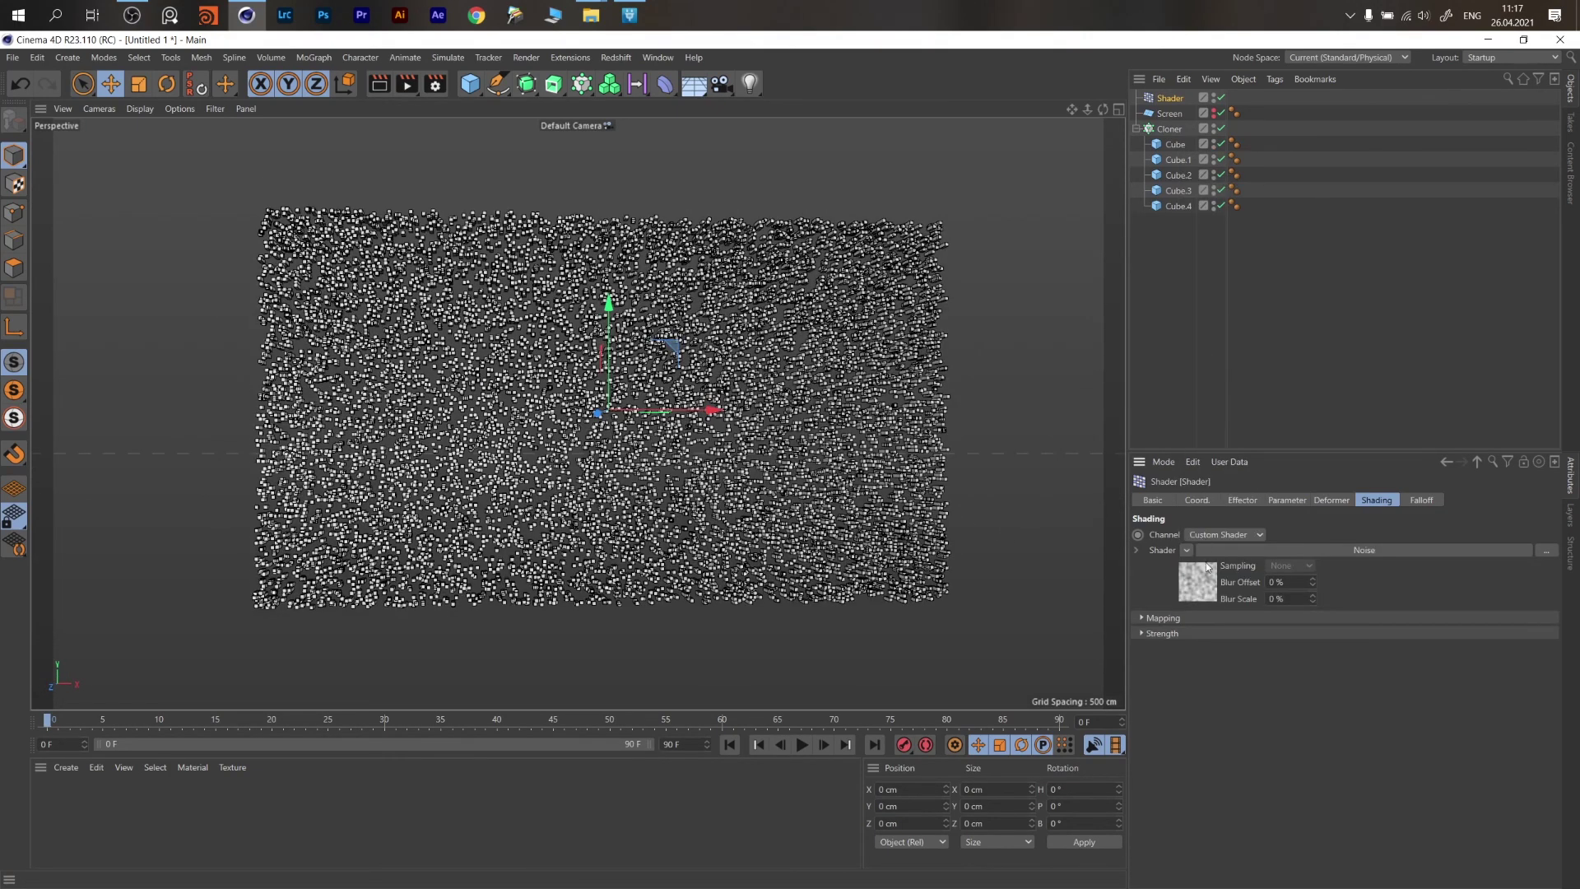
click(1208, 583)
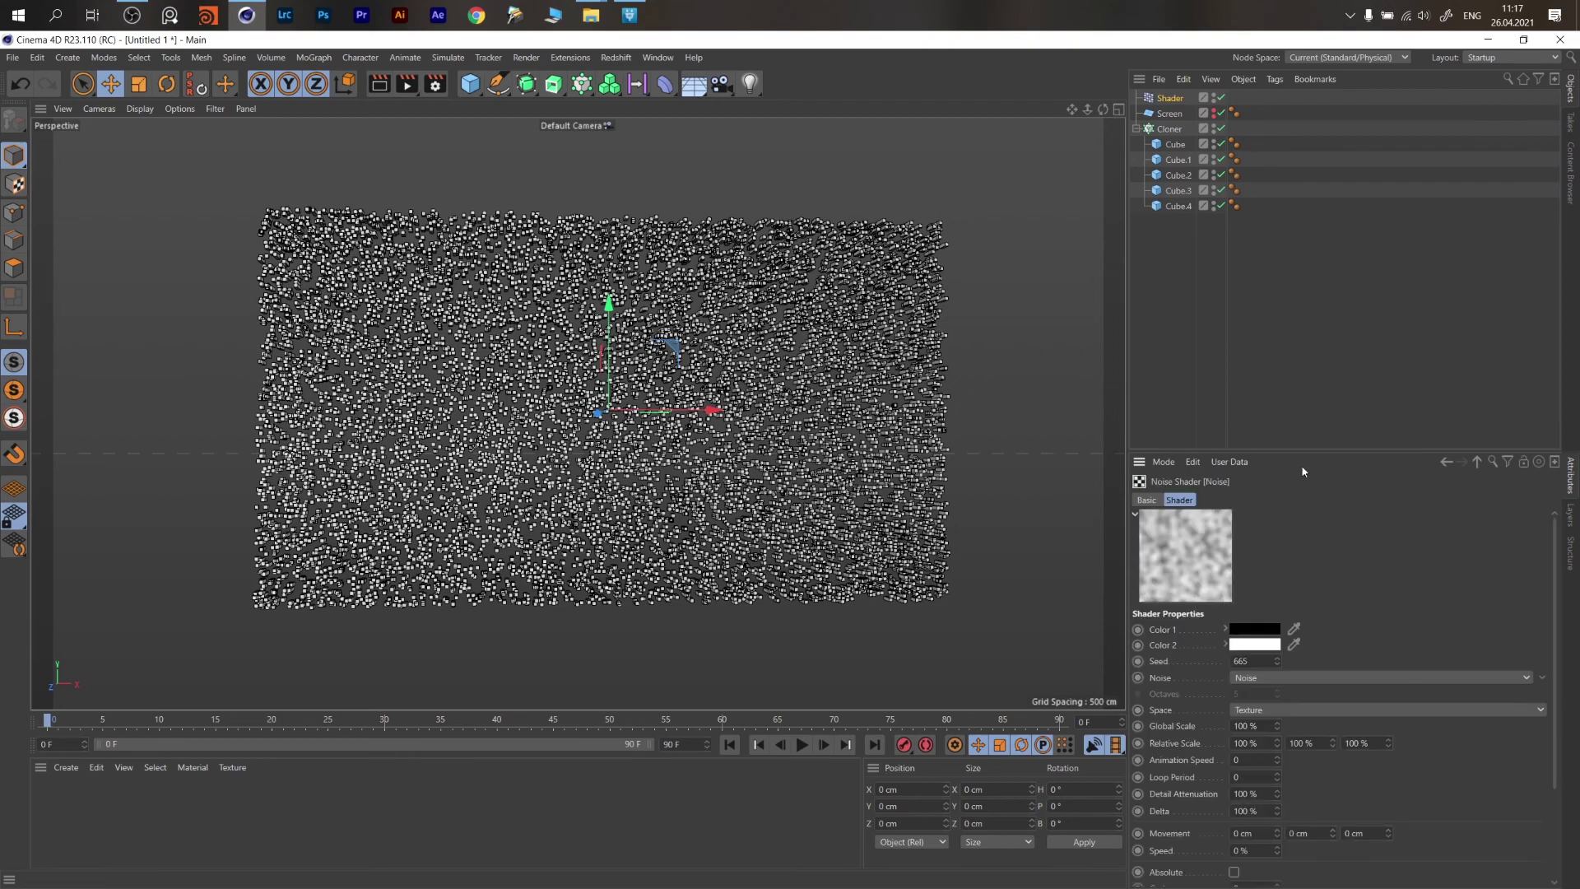
drag(1303, 452, 1303, 290)
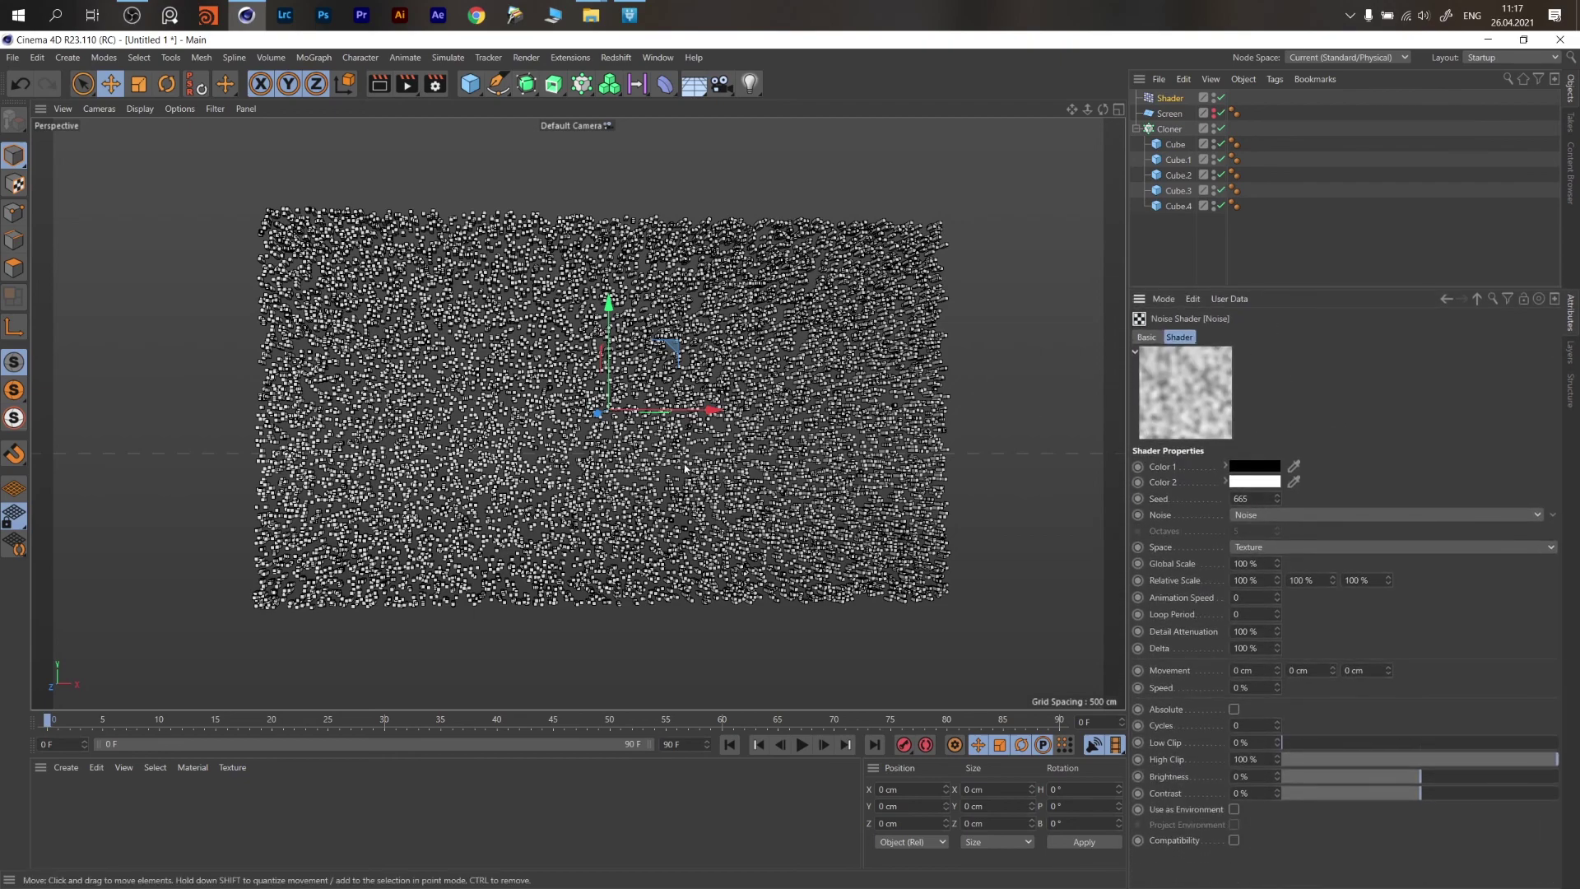
Set the Noise shader's Global Scale to 2222 %.
mouse_move(708, 428)
alt+mouse_down()
mouse_move(760, 439)
mouse_move(650, 473)
mouse_move(623, 512)
alt+mouse_up()
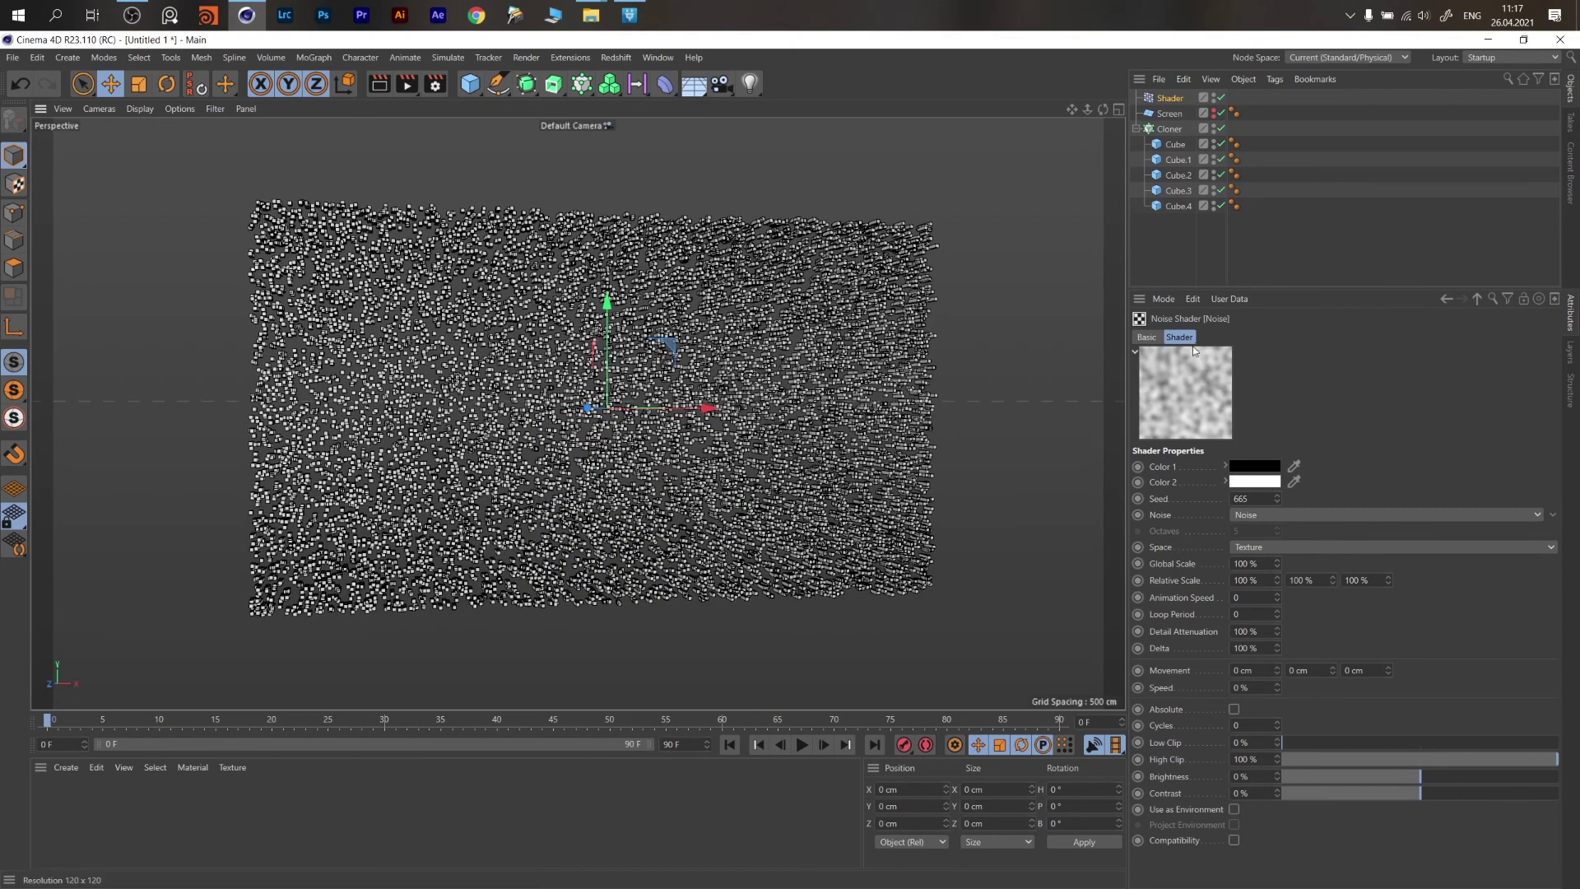
mouse_move(723, 412)
alt+mouse_down()
mouse_move(783, 430)
mouse_move(748, 435)
alt+mouse_up()
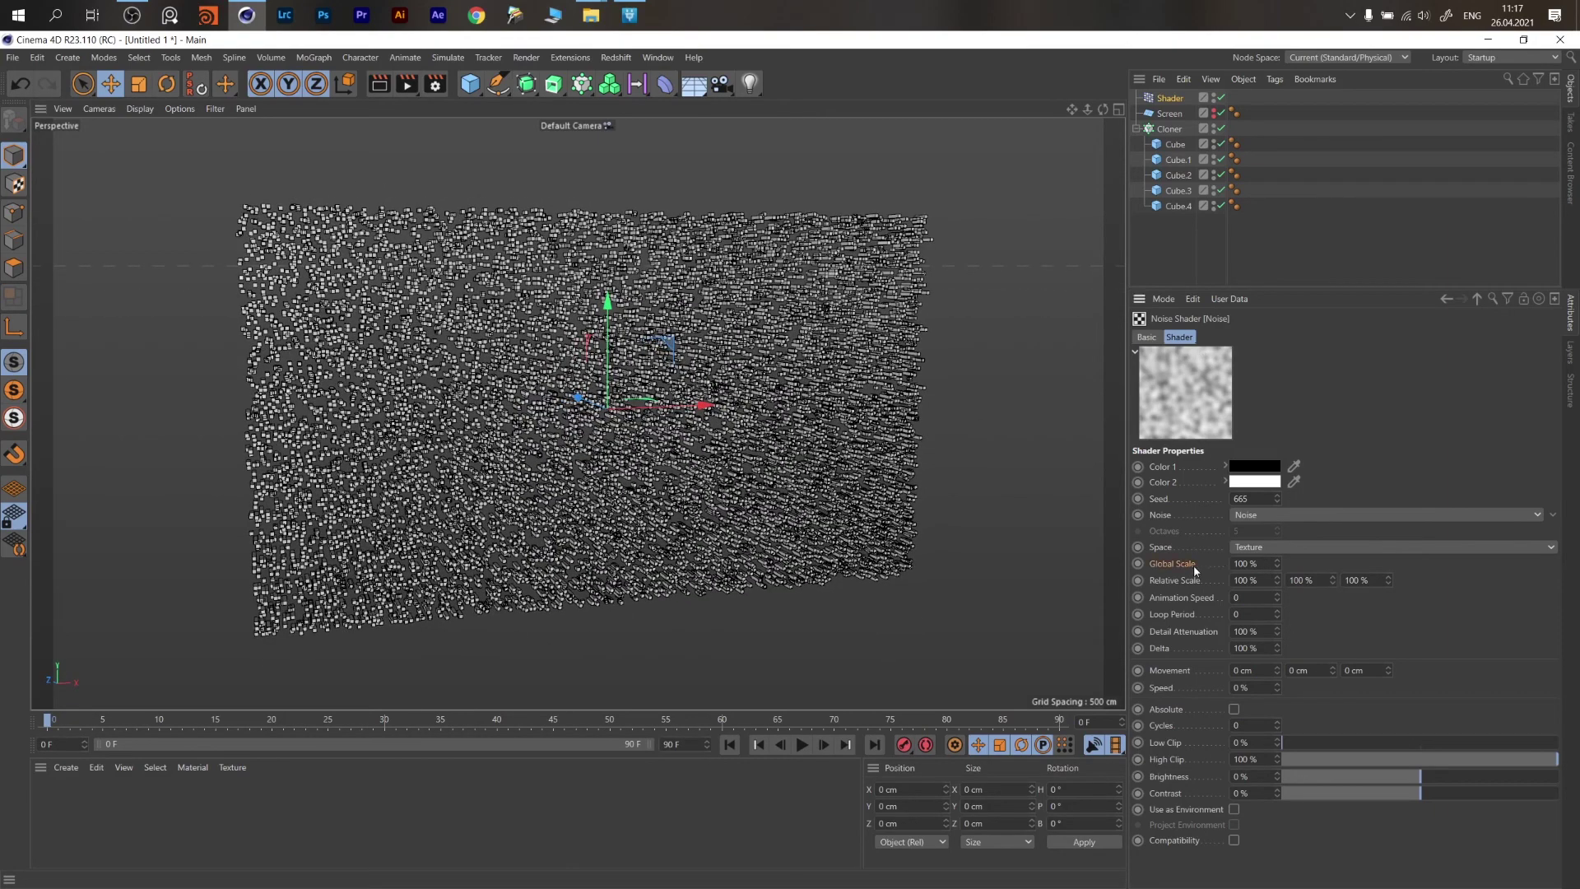
click(1259, 565)
text(1111)
key(Return)
drag(1264, 564, 1037, 617)
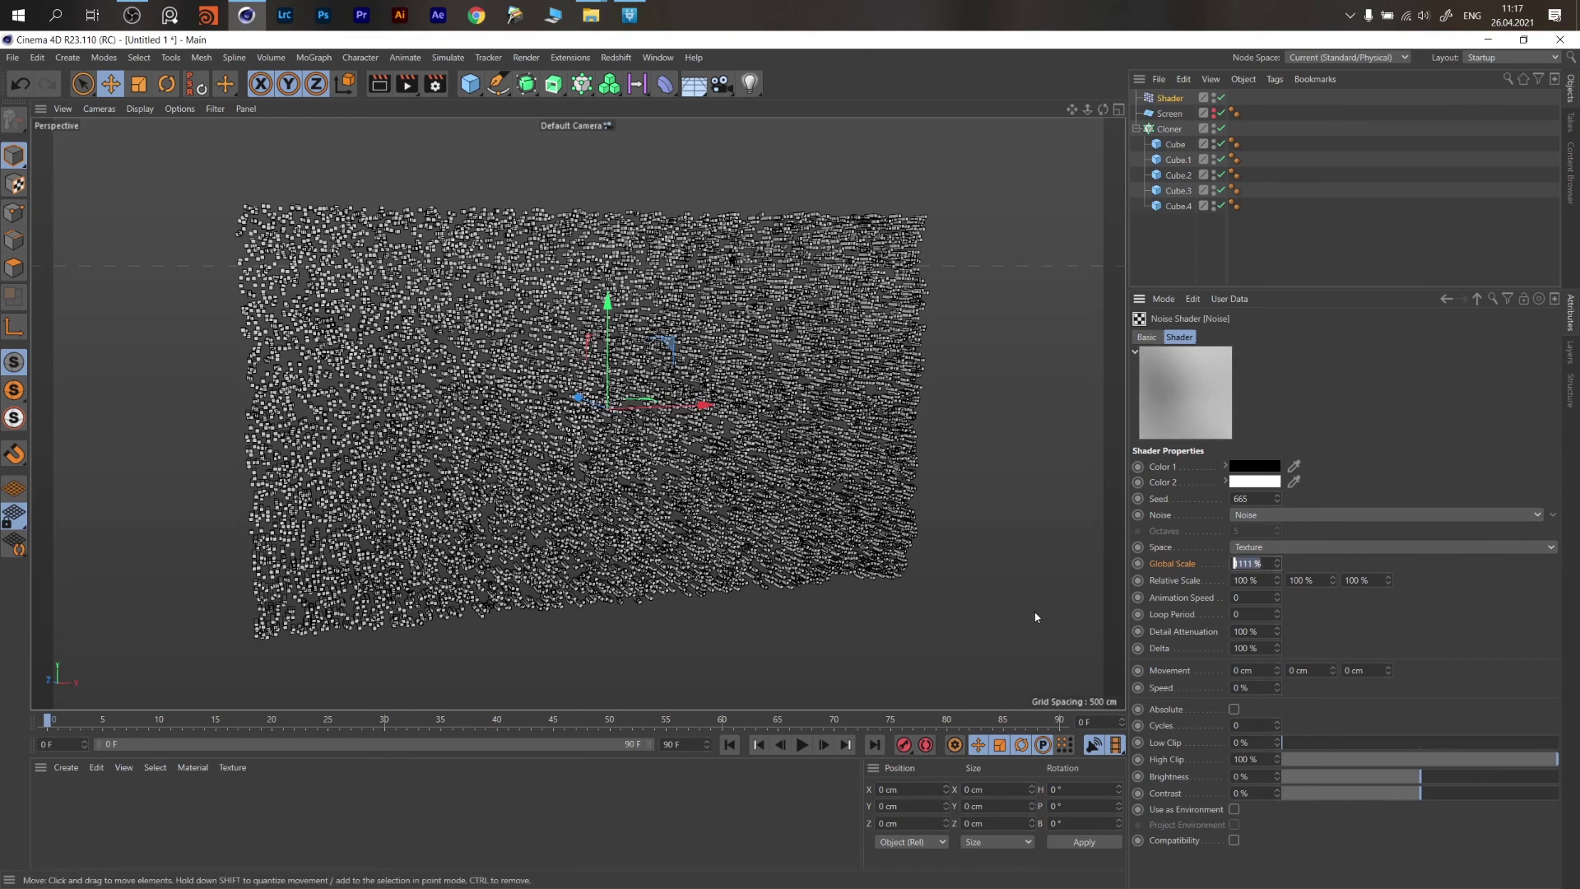
text(2222)
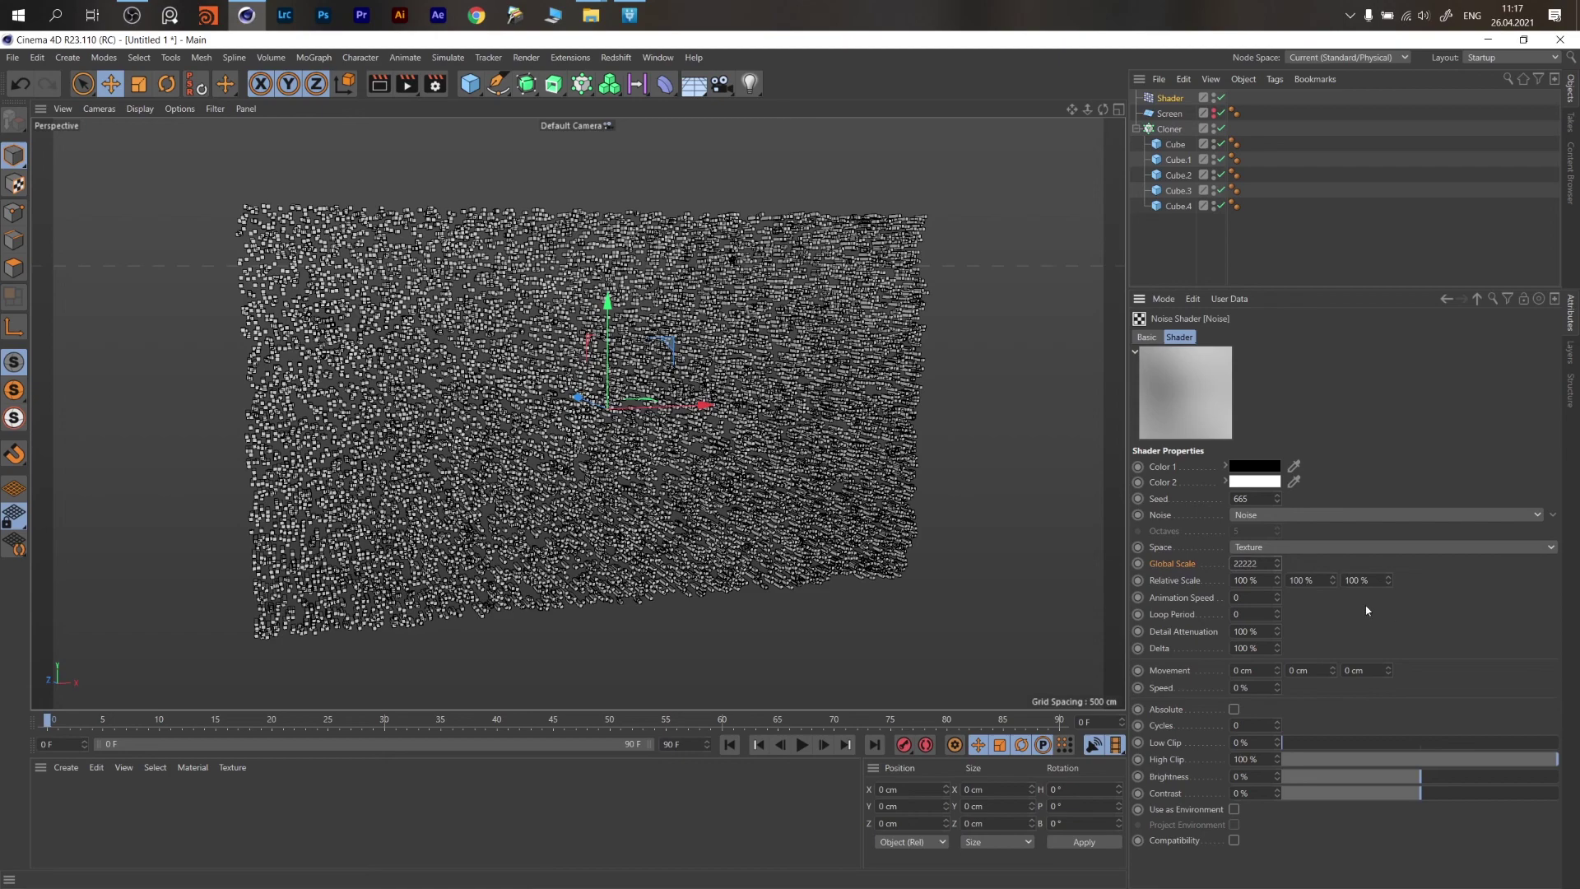
key(Return)
Raise the Noise shader's contrast to 72 %.
alt+drag(643, 500, 625, 449)
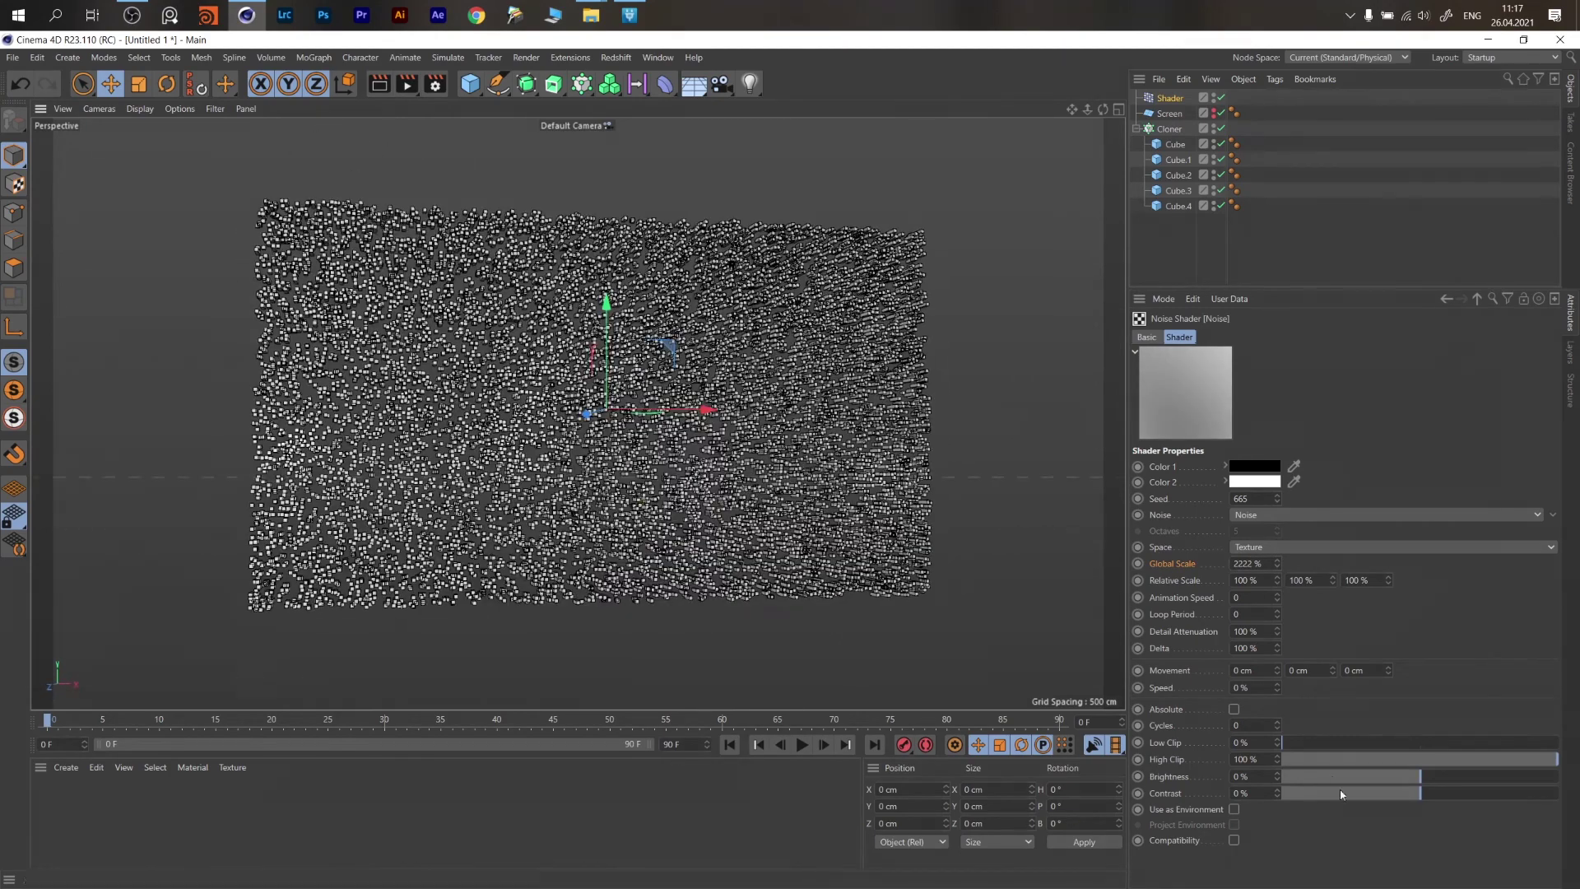
click(1172, 797)
drag(1438, 795, 1521, 812)
Examine how the noise displaces the cubes in depth, from close up and from the side.
mouse_move(809, 568)
alt+mouse_down()
mouse_move(691, 502)
mouse_move(810, 486)
mouse_move(834, 560)
mouse_move(765, 588)
mouse_move(765, 447)
alt+mouse_up()
alt+right_drag(763, 447, 885, 423)
alt+drag(670, 439, 738, 465)
alt+right_drag(687, 428, 594, 395)
alt+middle_drag(594, 395, 727, 436)
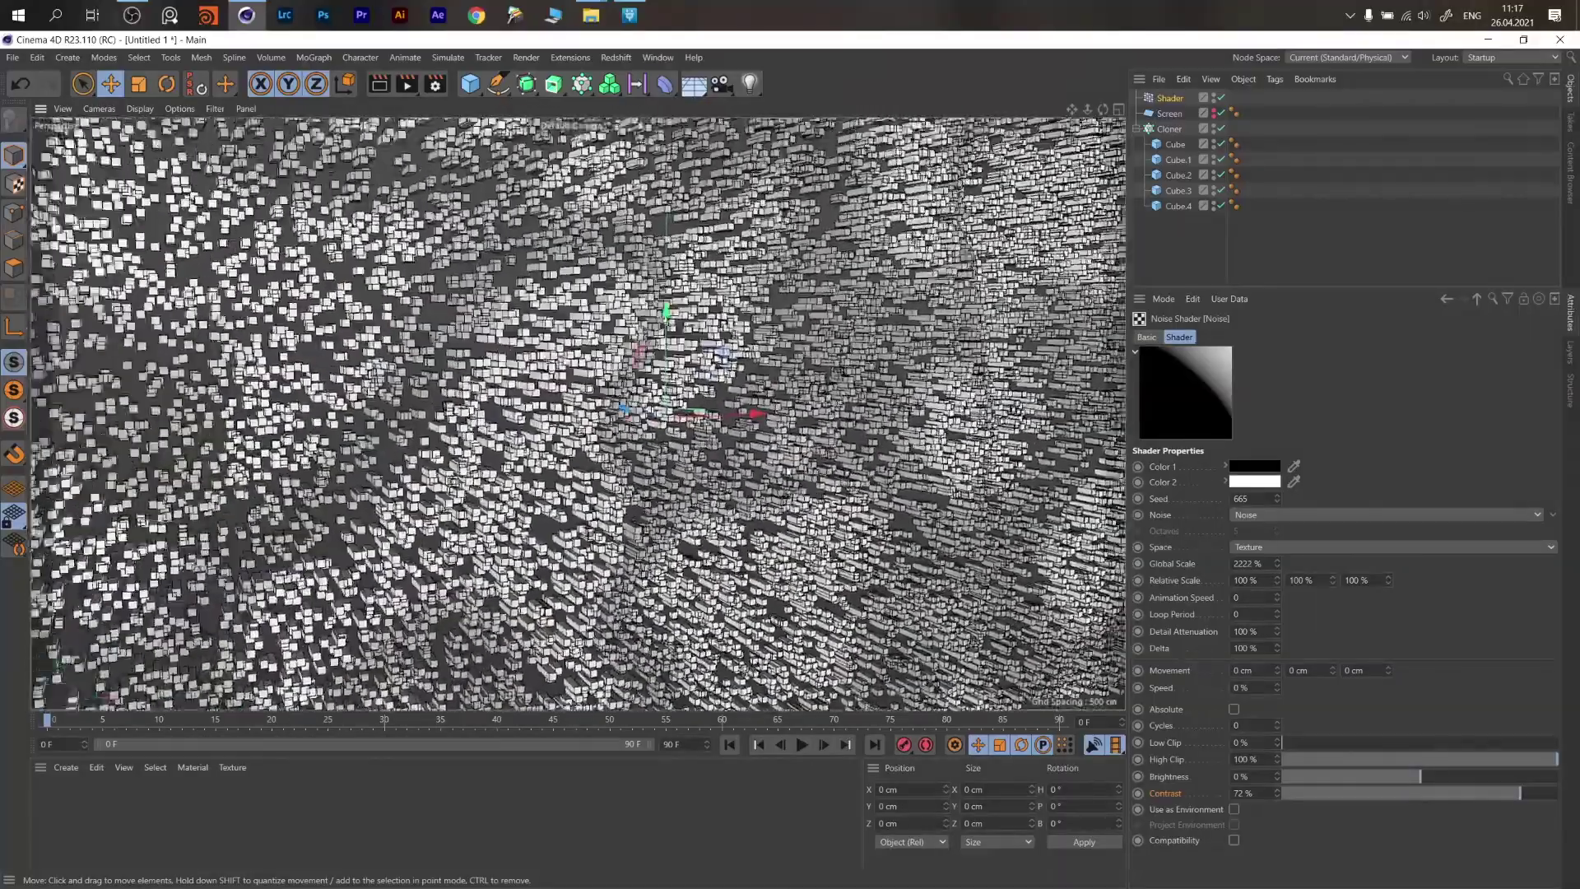
alt+right_drag(726, 436, 479, 375)
alt+drag(761, 372, 777, 403)
scroll(778, 403, down, 3)
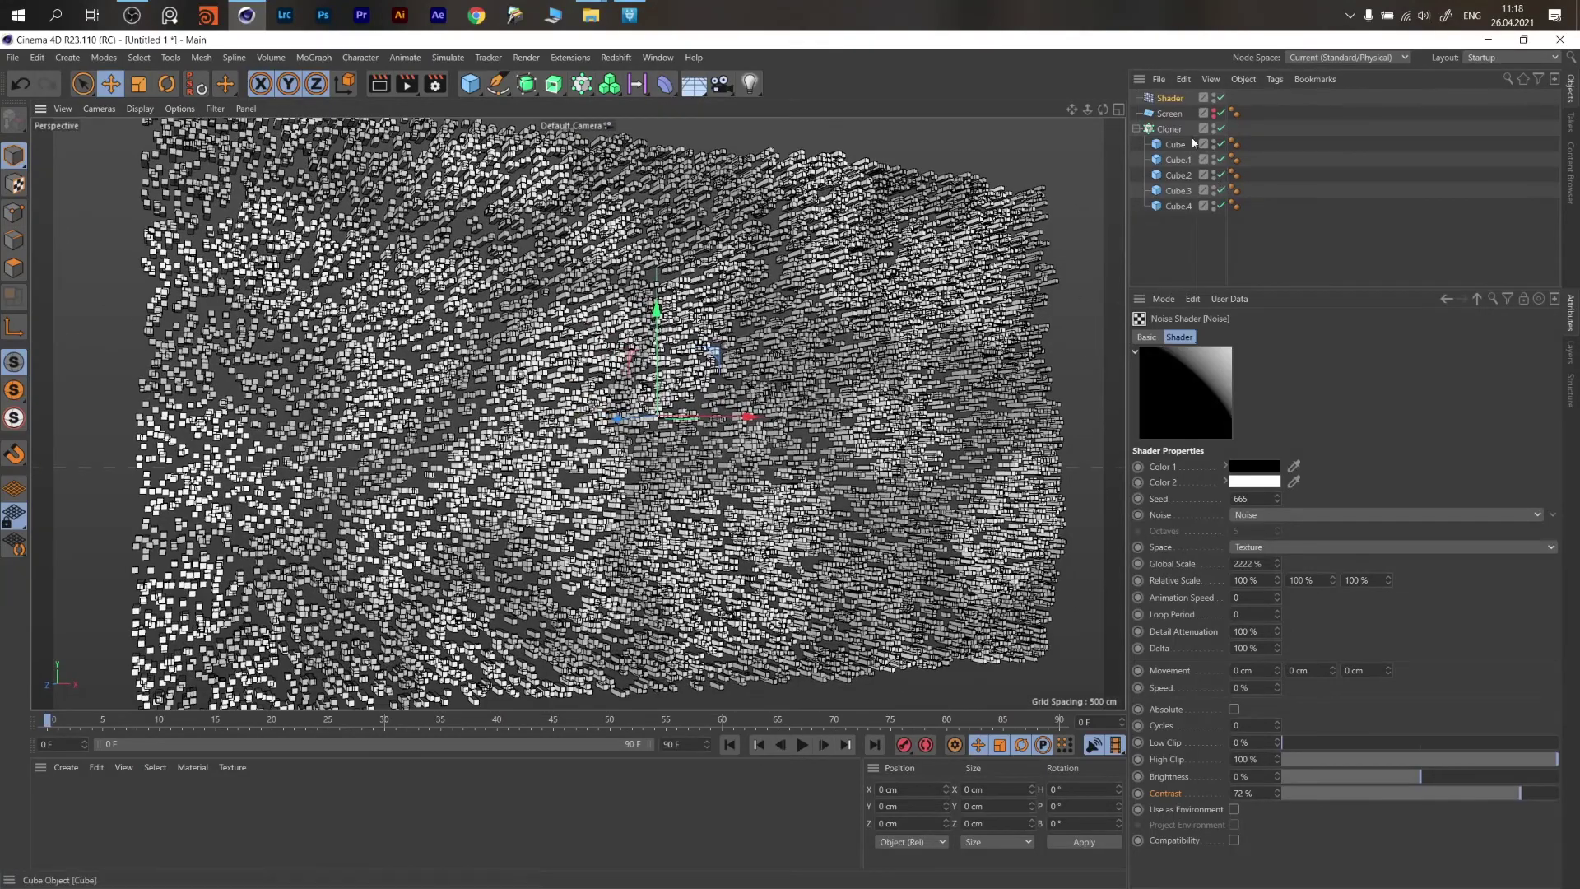
Change the Cloner's Clones option to Sort.
click(1170, 129)
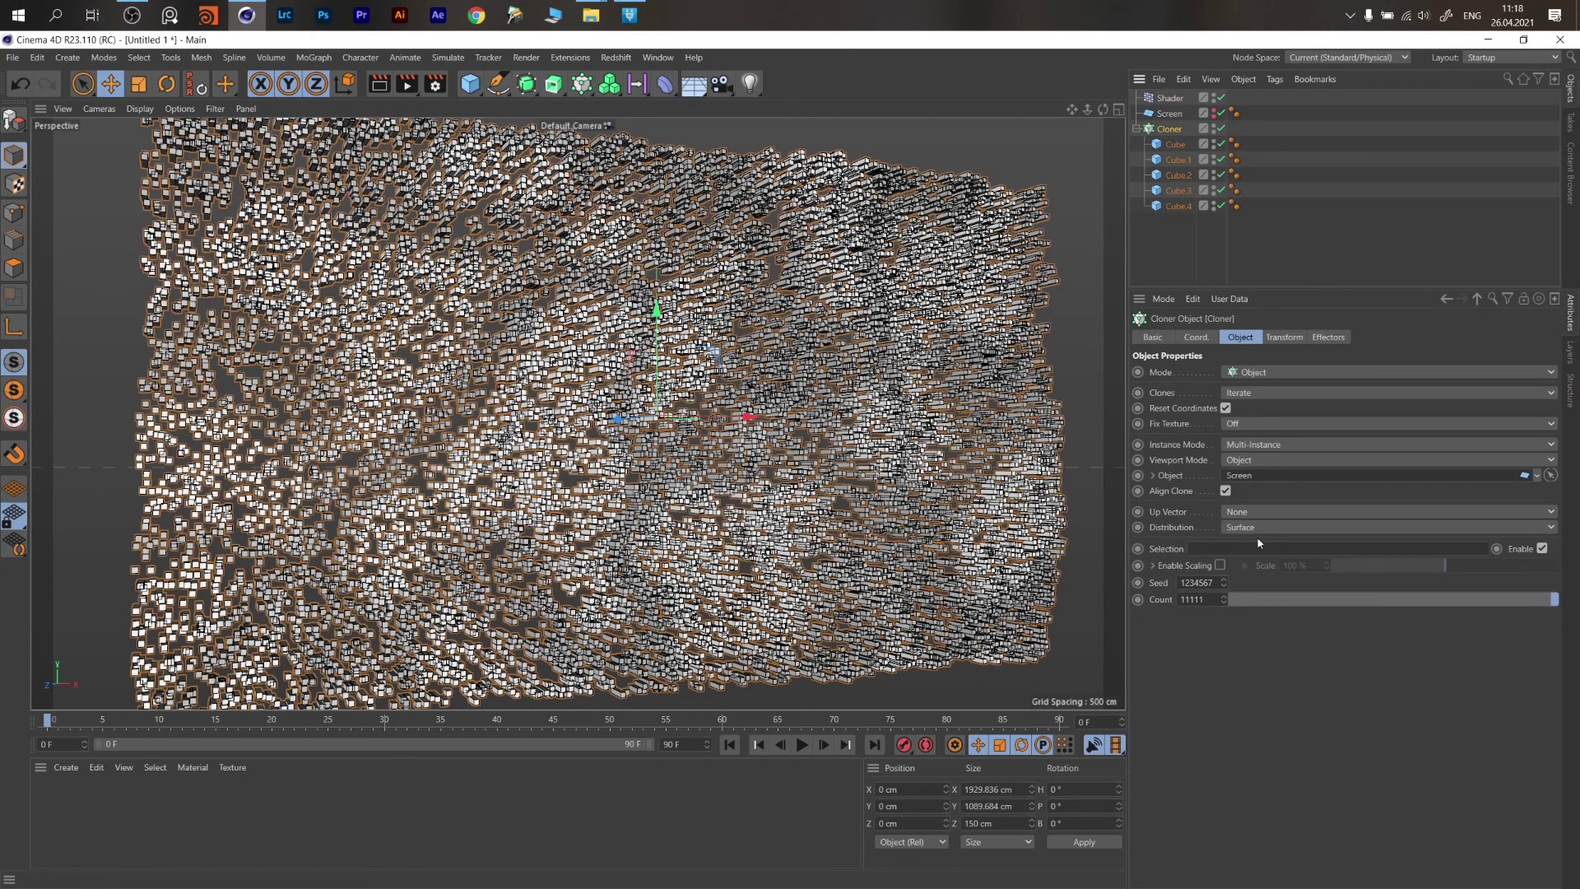
click(1162, 394)
click(1258, 393)
click(1271, 452)
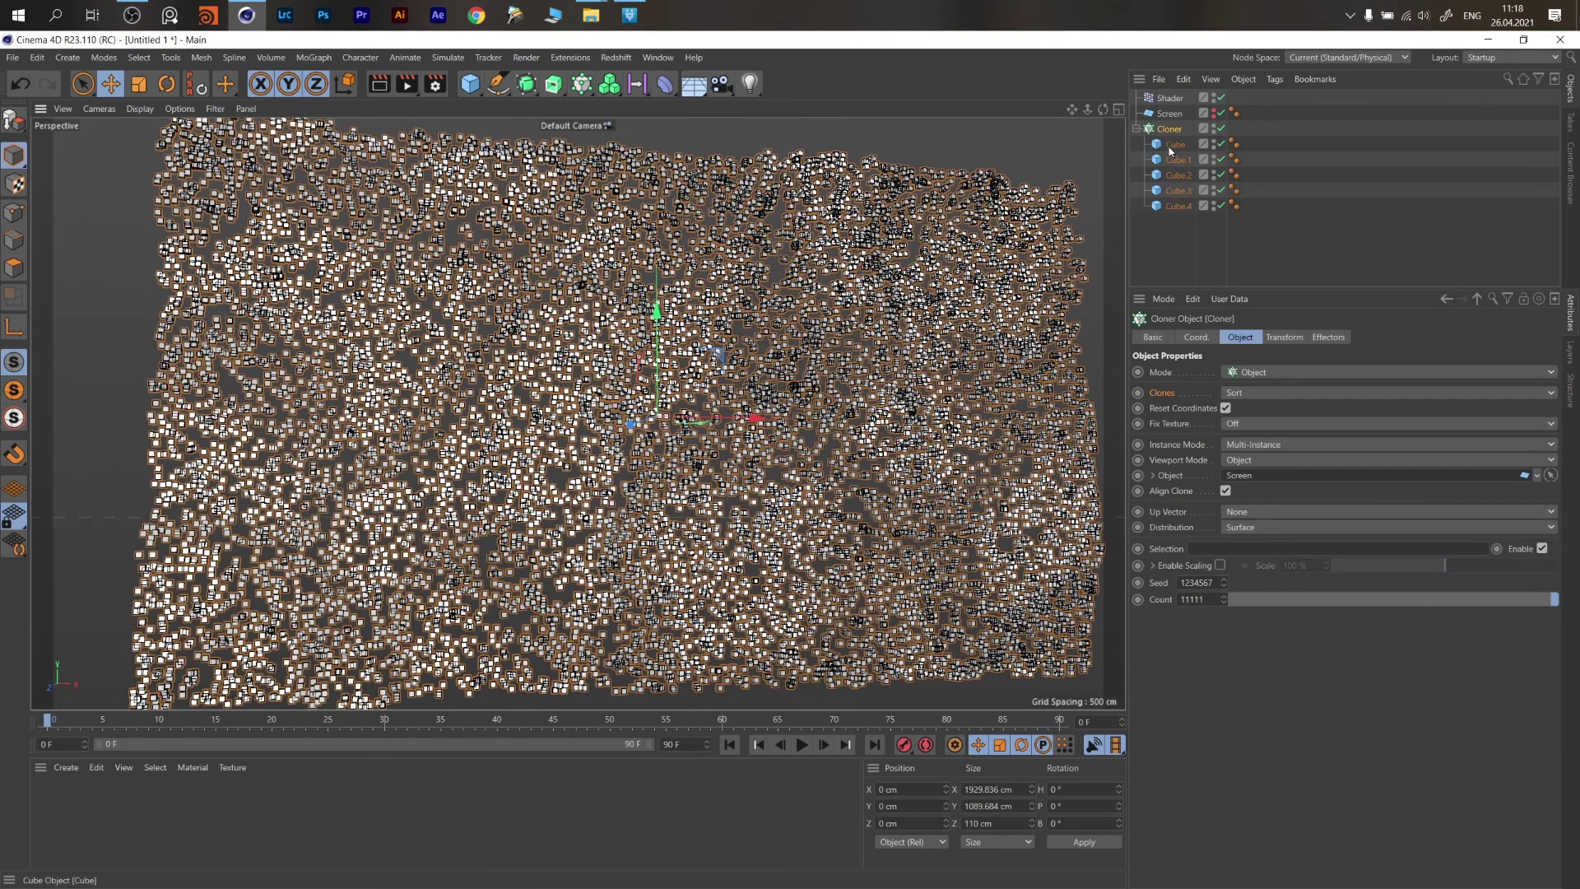
Check the size settings of the last cube under the Cloner and look over the sorted clones.
click(1179, 160)
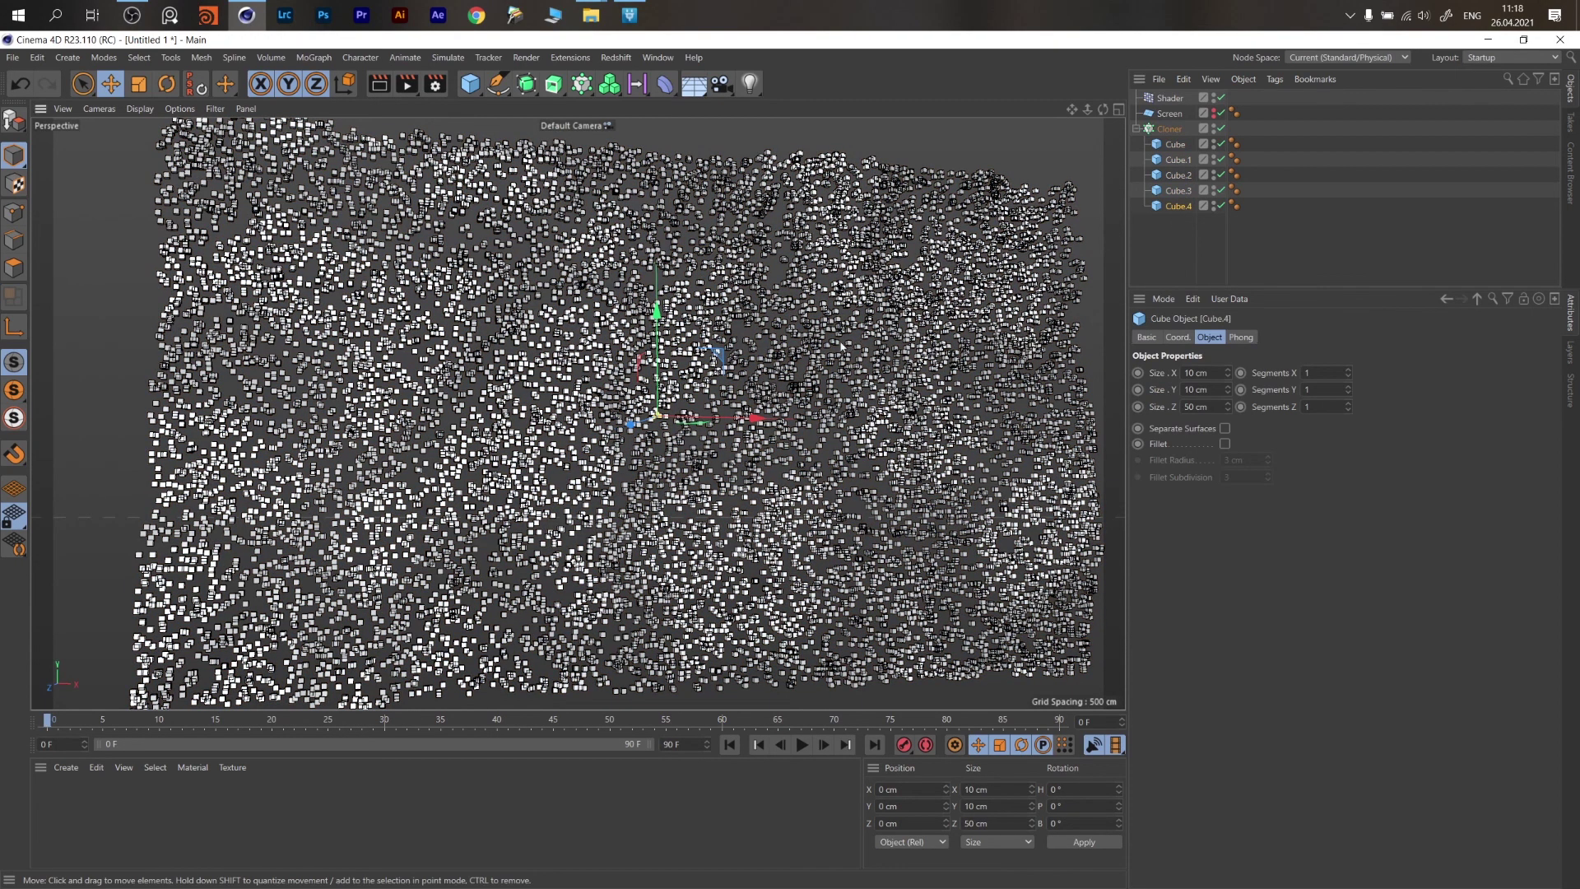
alt+drag(655, 322, 458, 303)
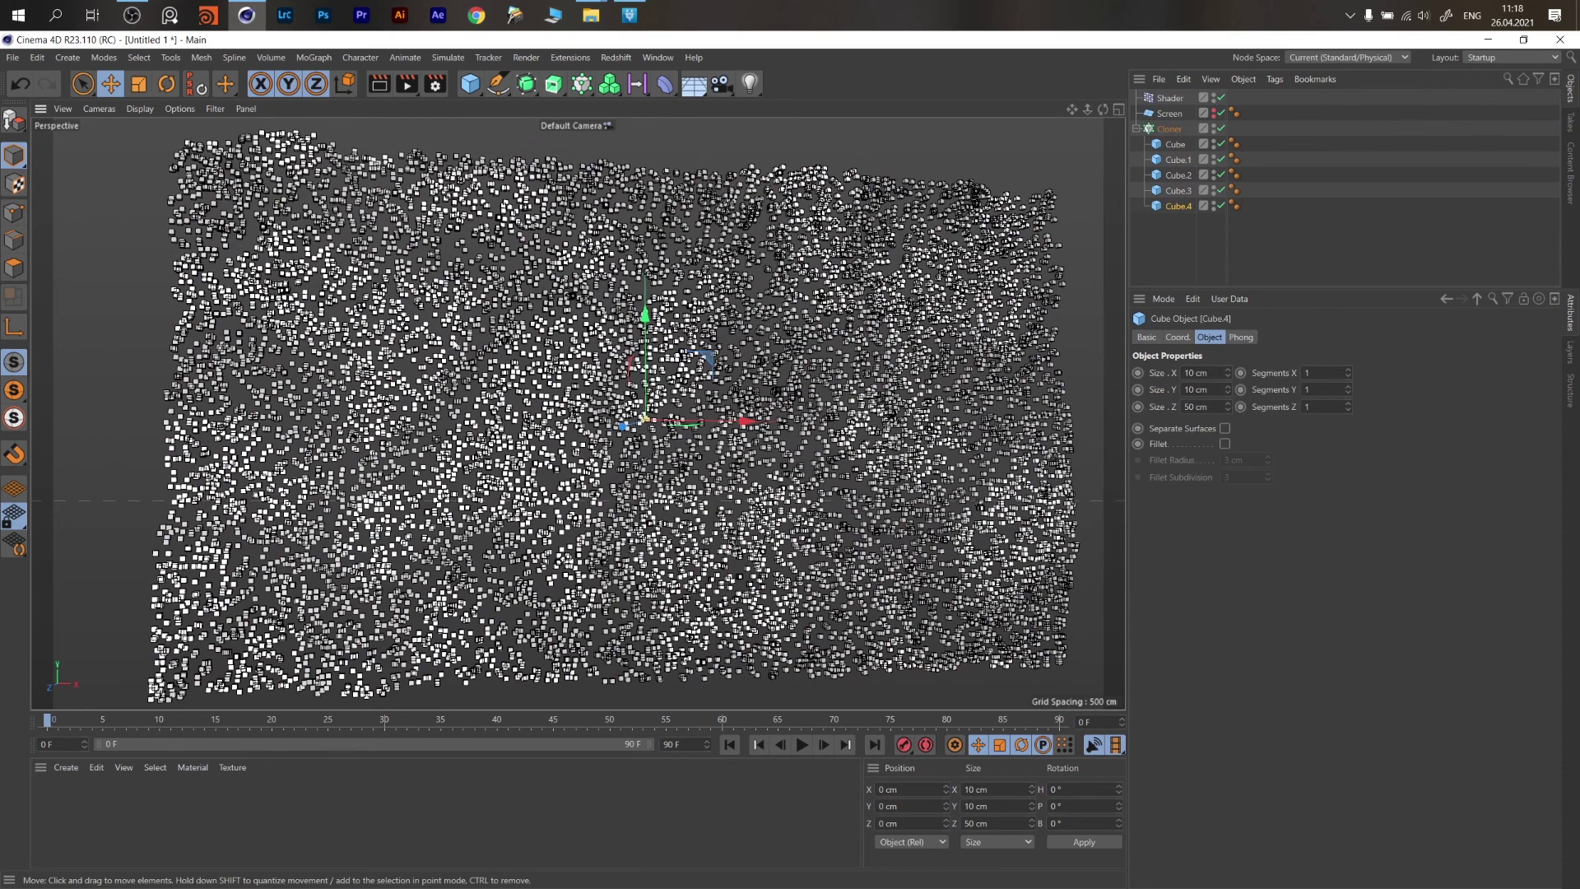
alt+middle_drag(591, 310, 526, 308)
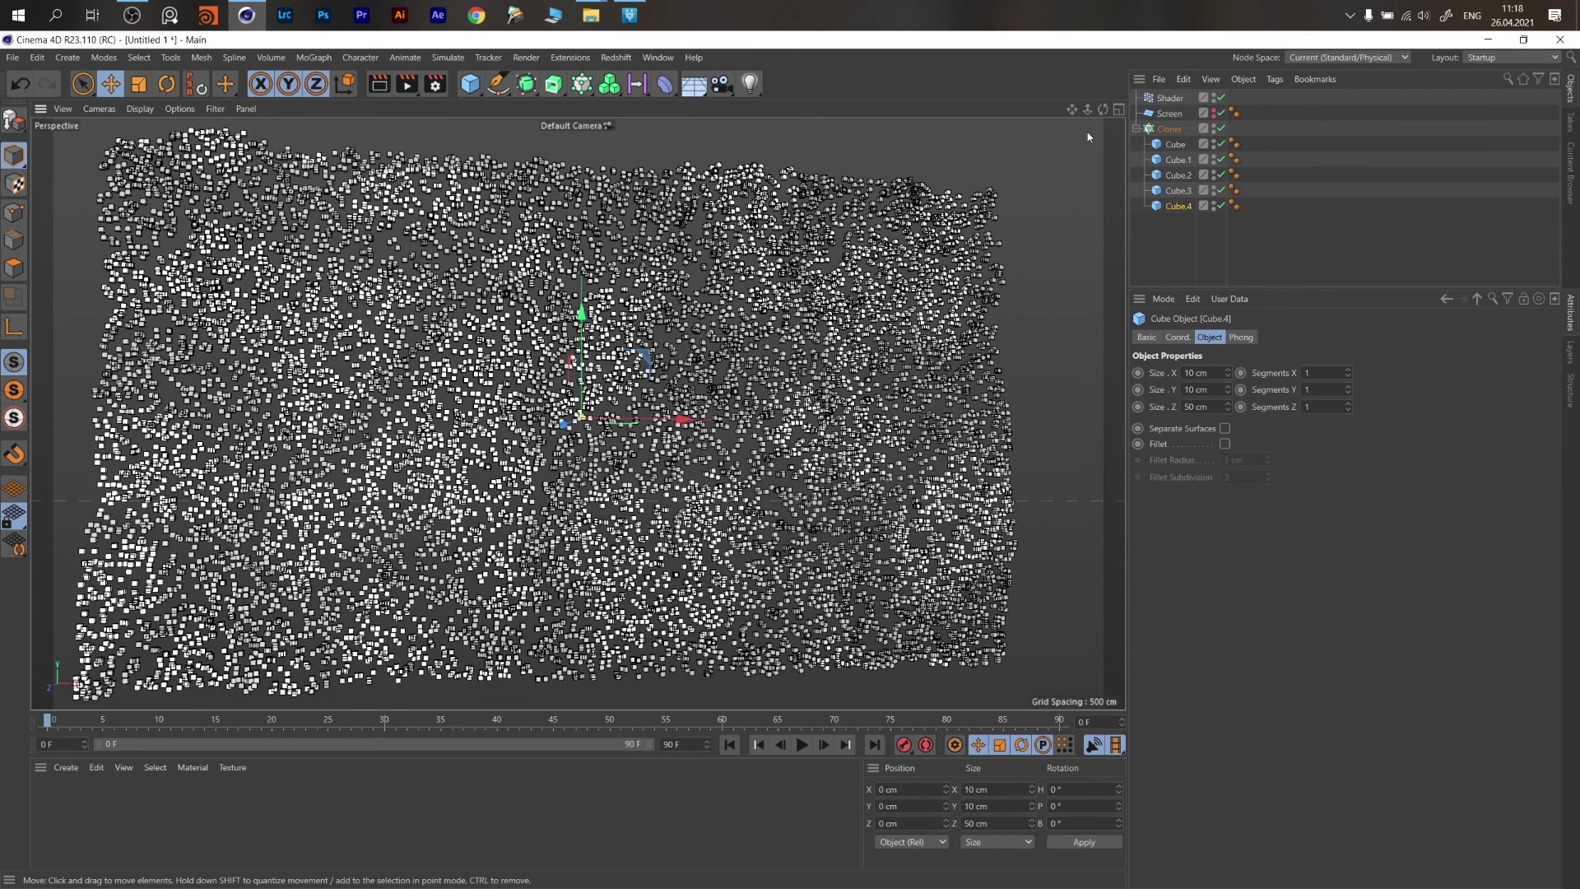
Set the Shader effector's Modify Clone strength to 100 % so the noise decides which cube length each clone uses.
click(1168, 98)
click(1289, 337)
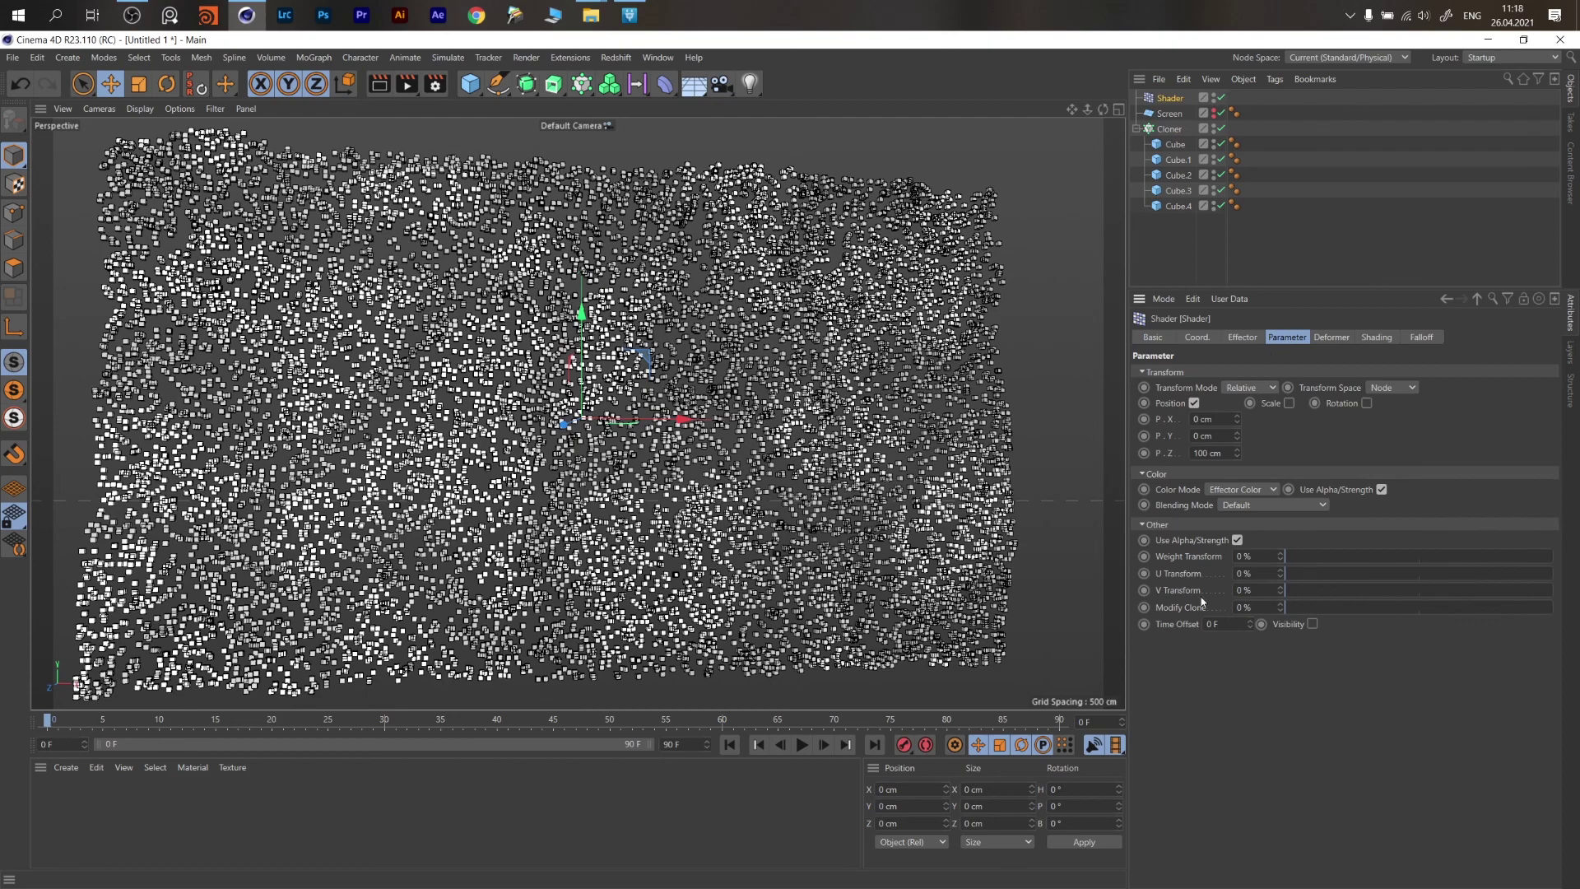
drag(1289, 609, 1551, 608)
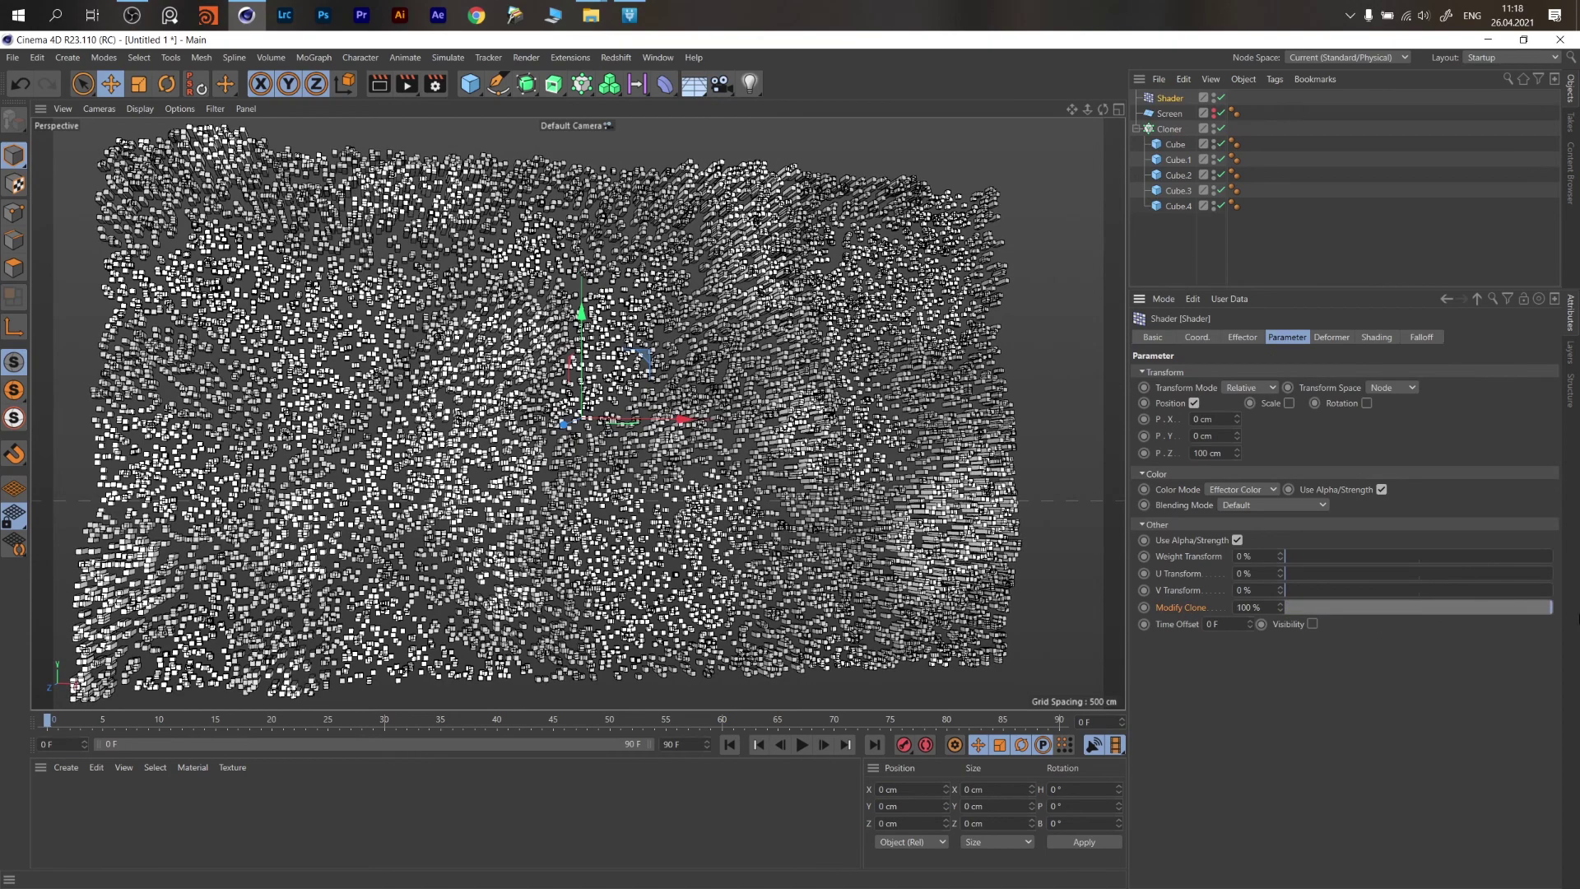
alt+drag(755, 442, 835, 436)
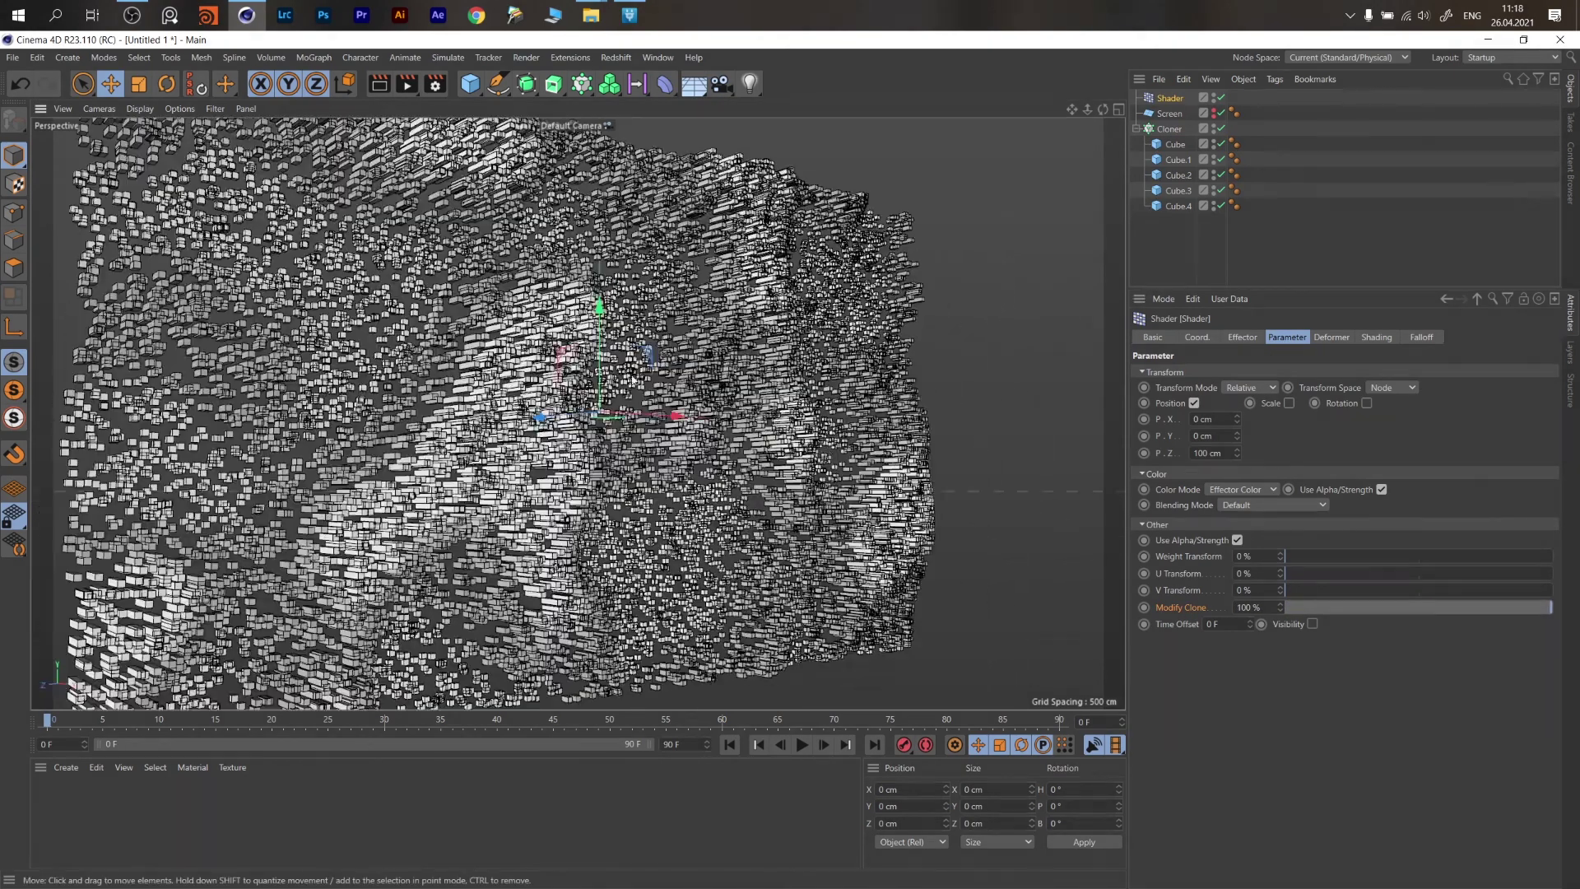
alt+right_drag(633, 376, 698, 349)
mouse_move(698, 349)
alt+mouse_down()
mouse_move(613, 367)
mouse_move(668, 426)
mouse_move(613, 339)
mouse_move(639, 286)
mouse_move(581, 412)
mouse_move(576, 372)
mouse_move(560, 414)
mouse_move(689, 346)
alt+mouse_up()
scroll(576, 372, down, 4)
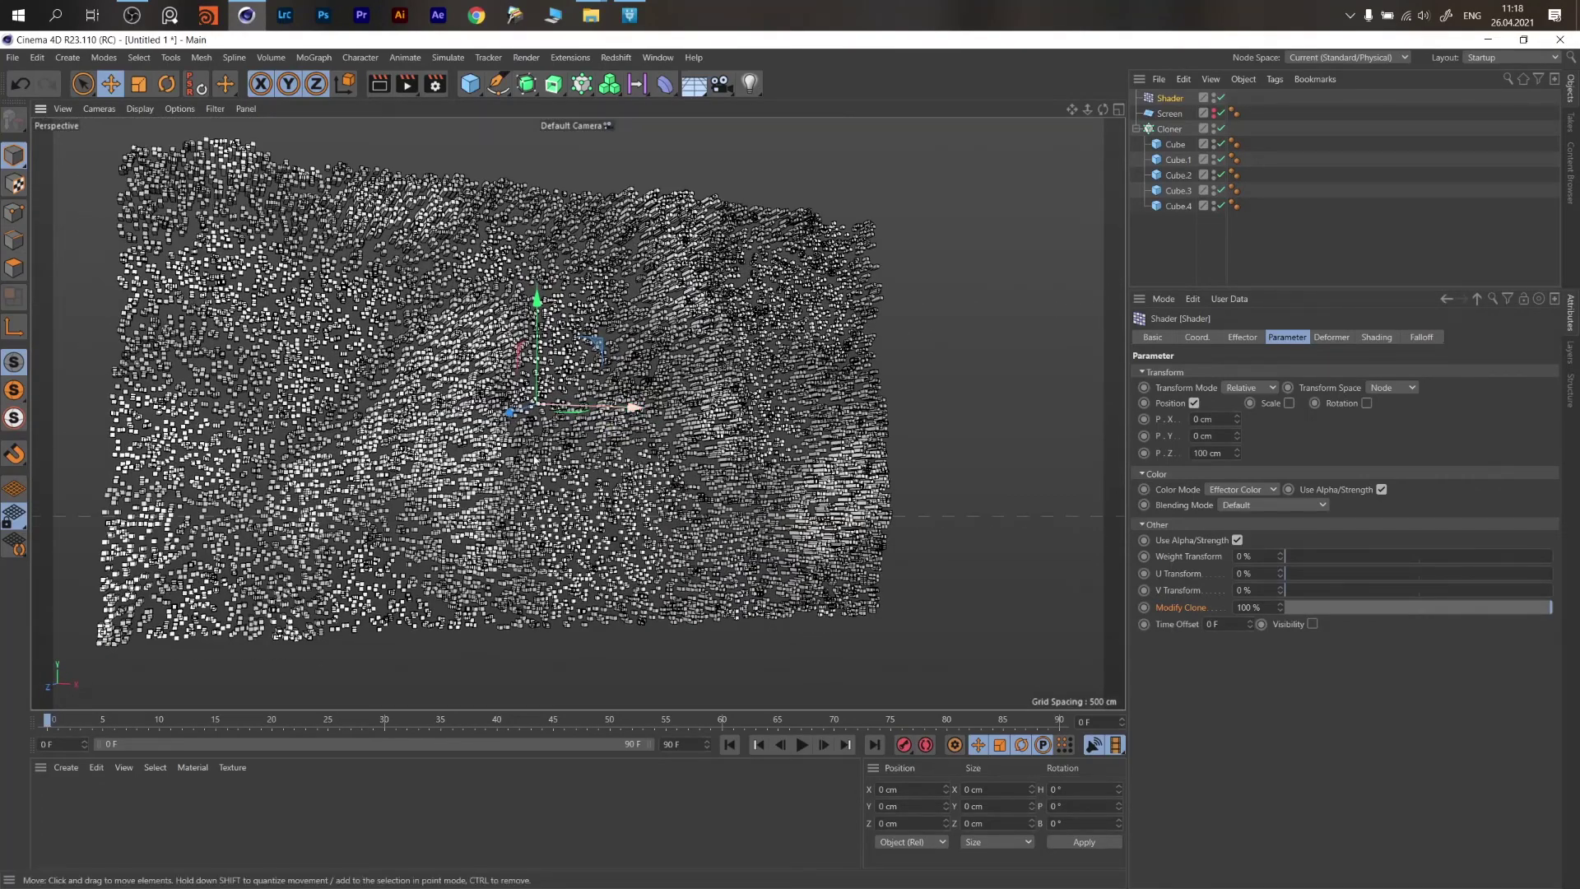
alt+drag(623, 450, 681, 432)
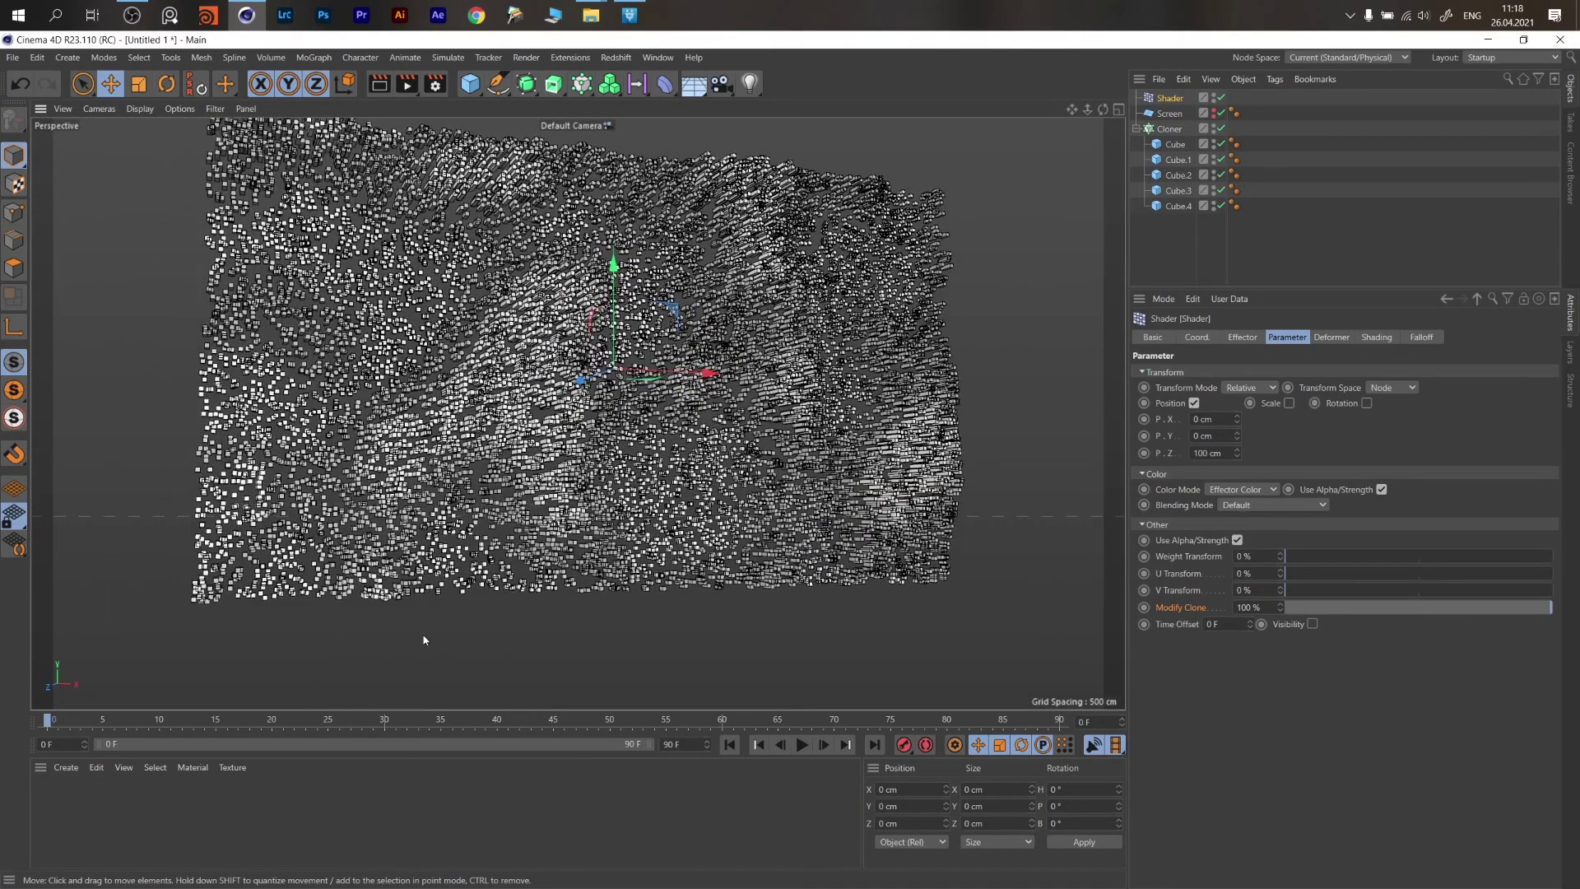
alt+drag(594, 465, 591, 449)
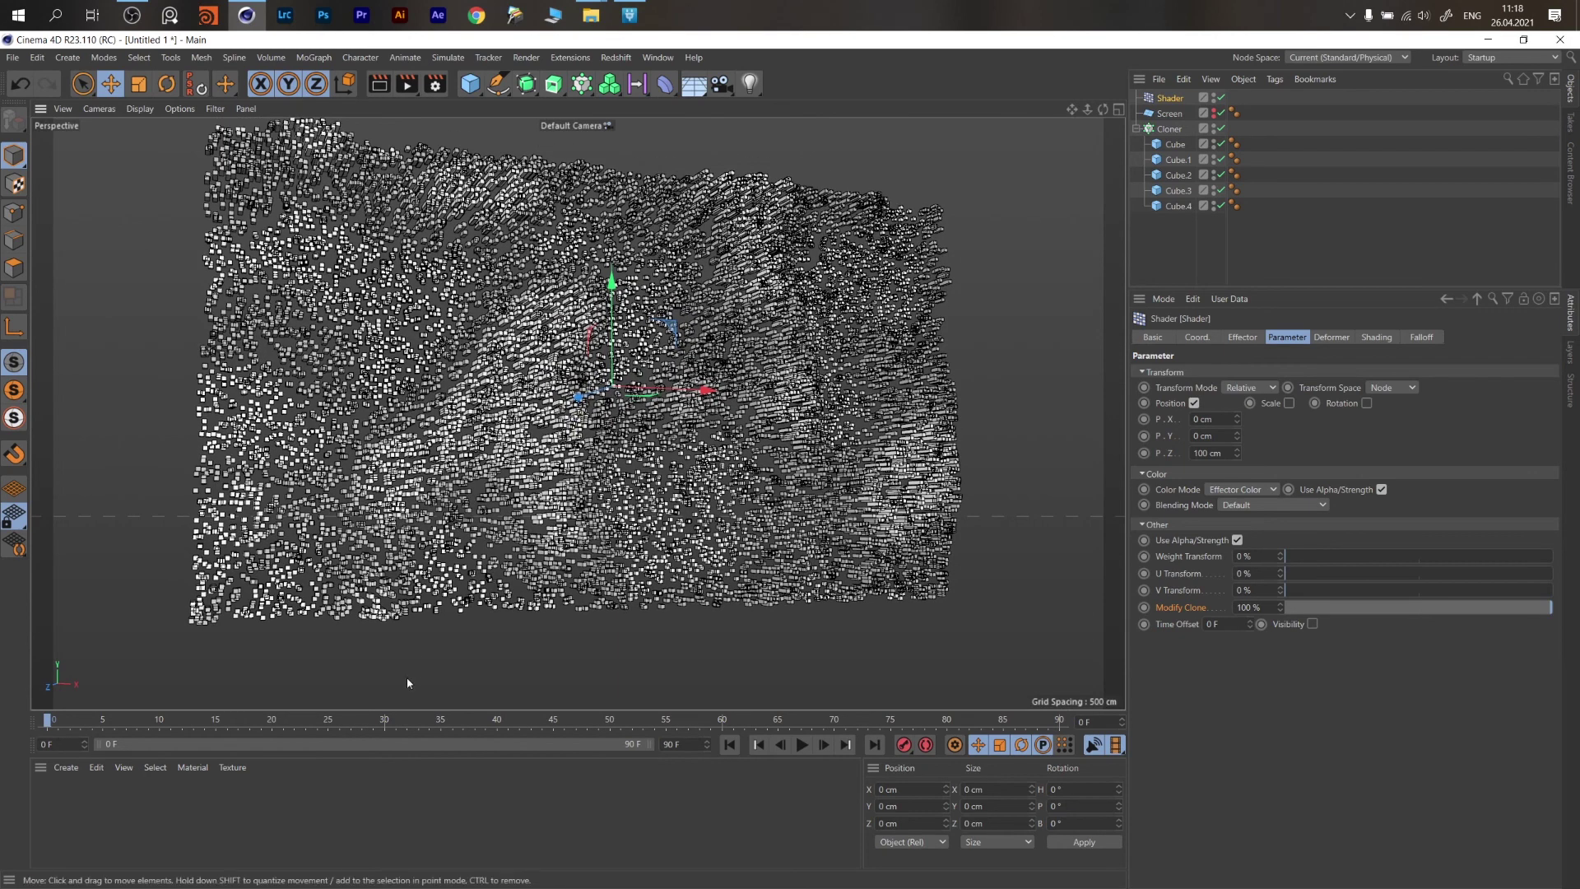
Create five new standard materials, one for each cube under the Cloner.
double_click(234, 796)
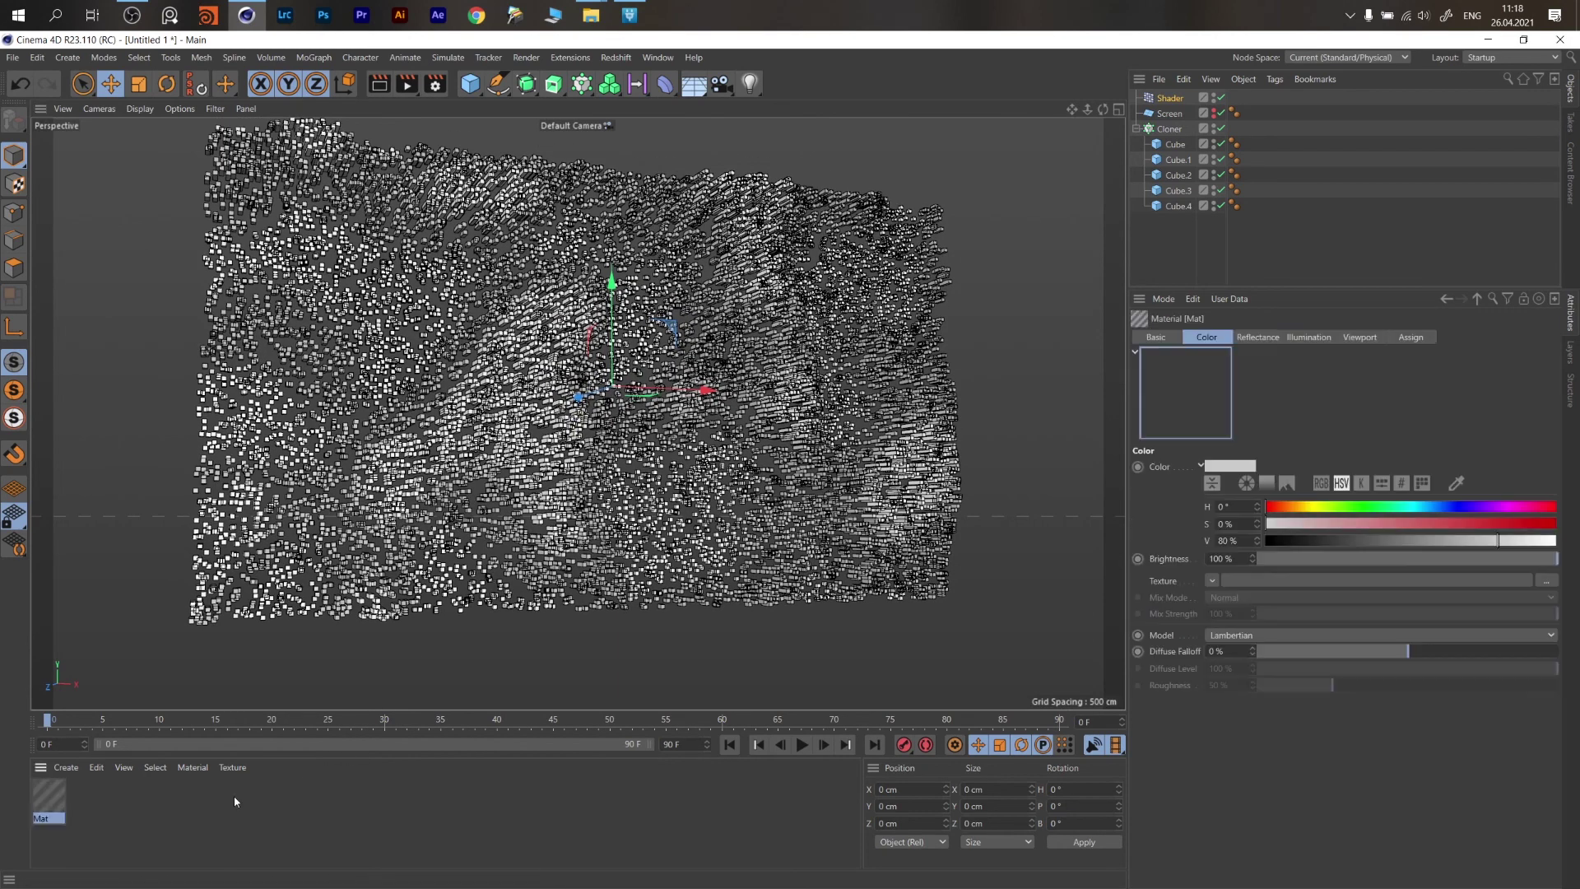
double_click(71, 797)
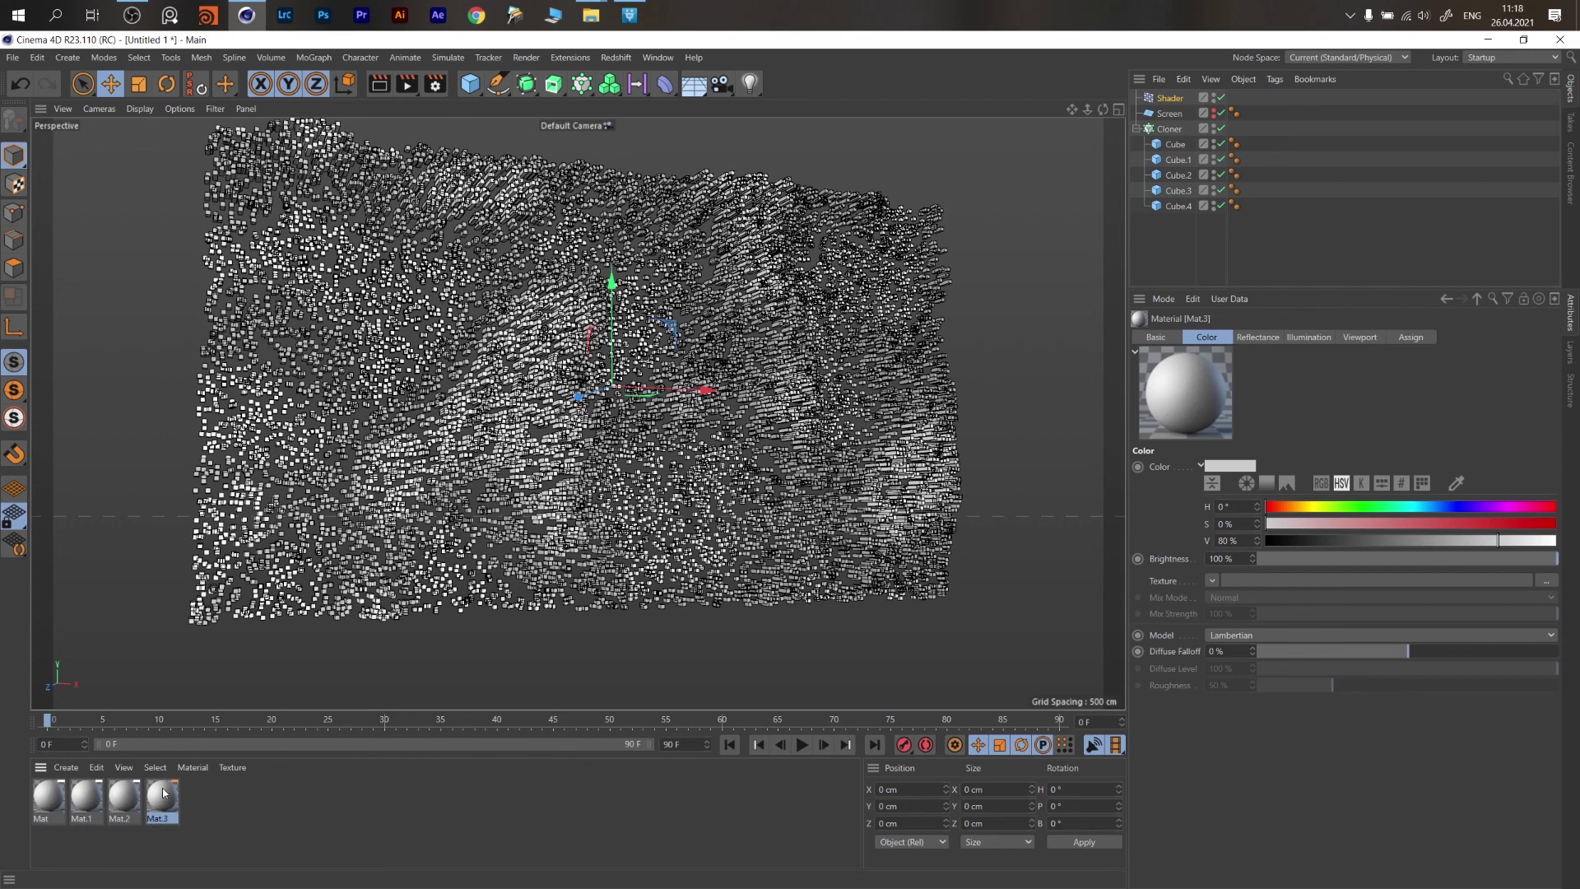
key(ctrl+n)
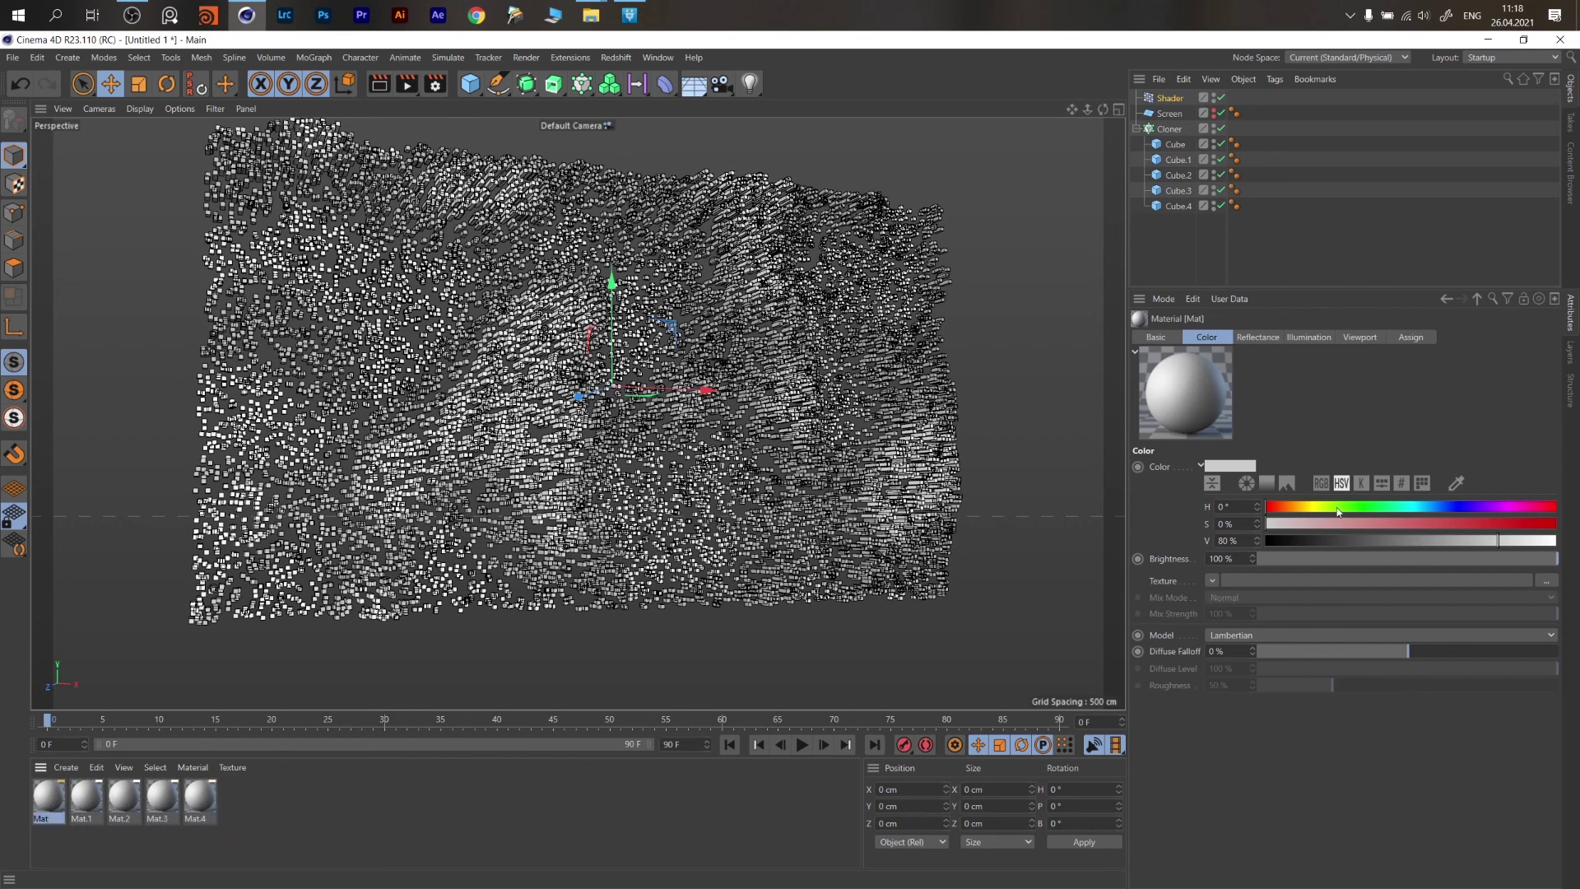
Color the first material light green with hue 91° and Mat.1 blue with hue 213° and saturation 59 %.
click(1338, 509)
click(1375, 525)
click(87, 793)
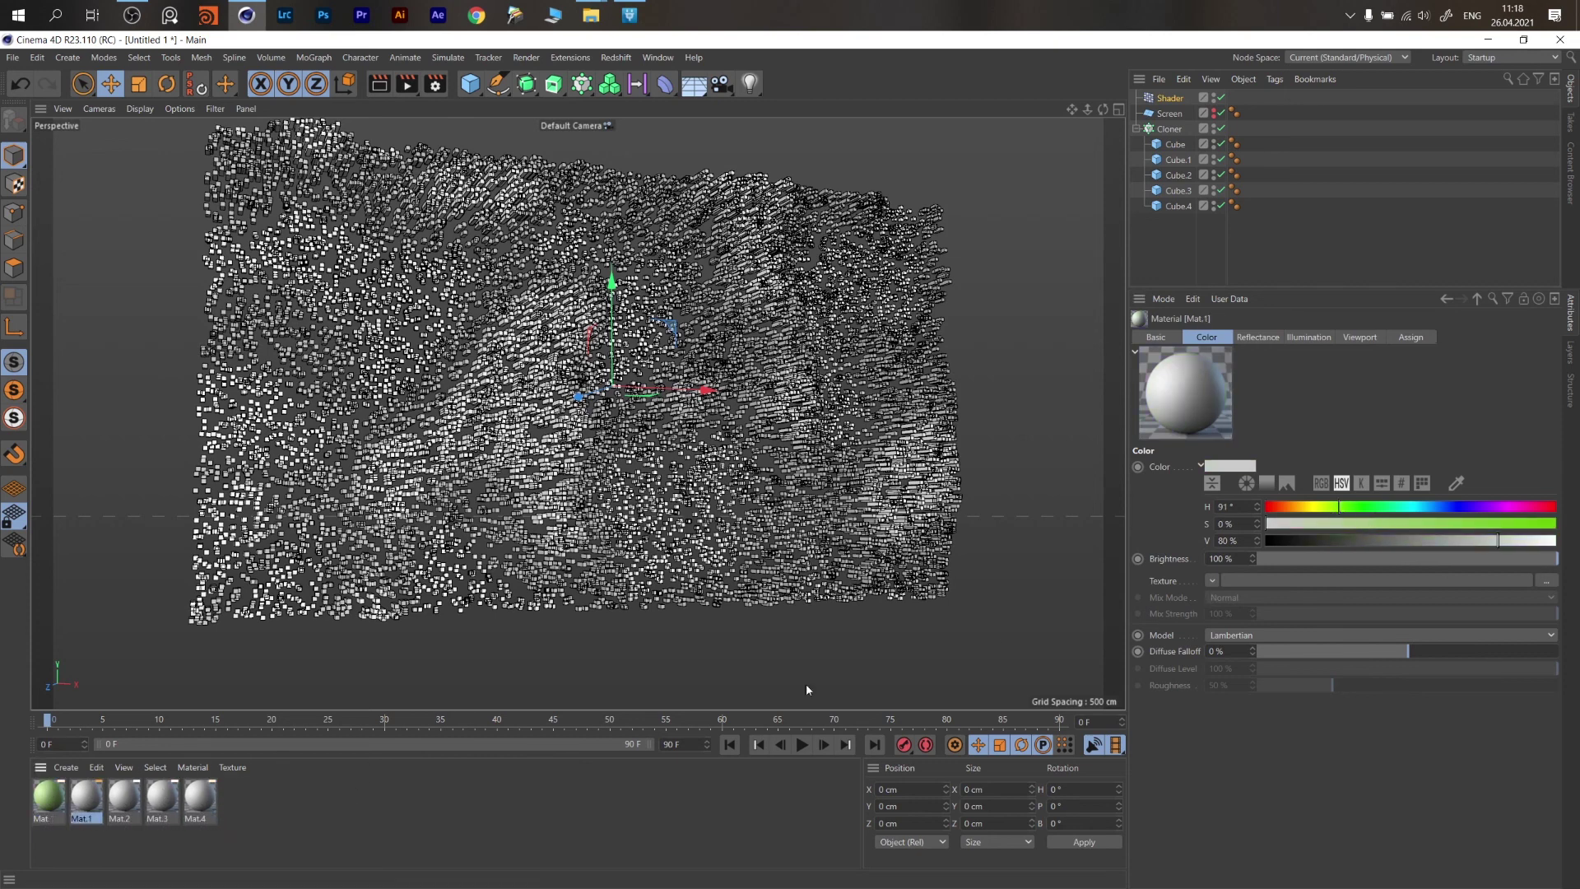
click(1436, 506)
click(1436, 523)
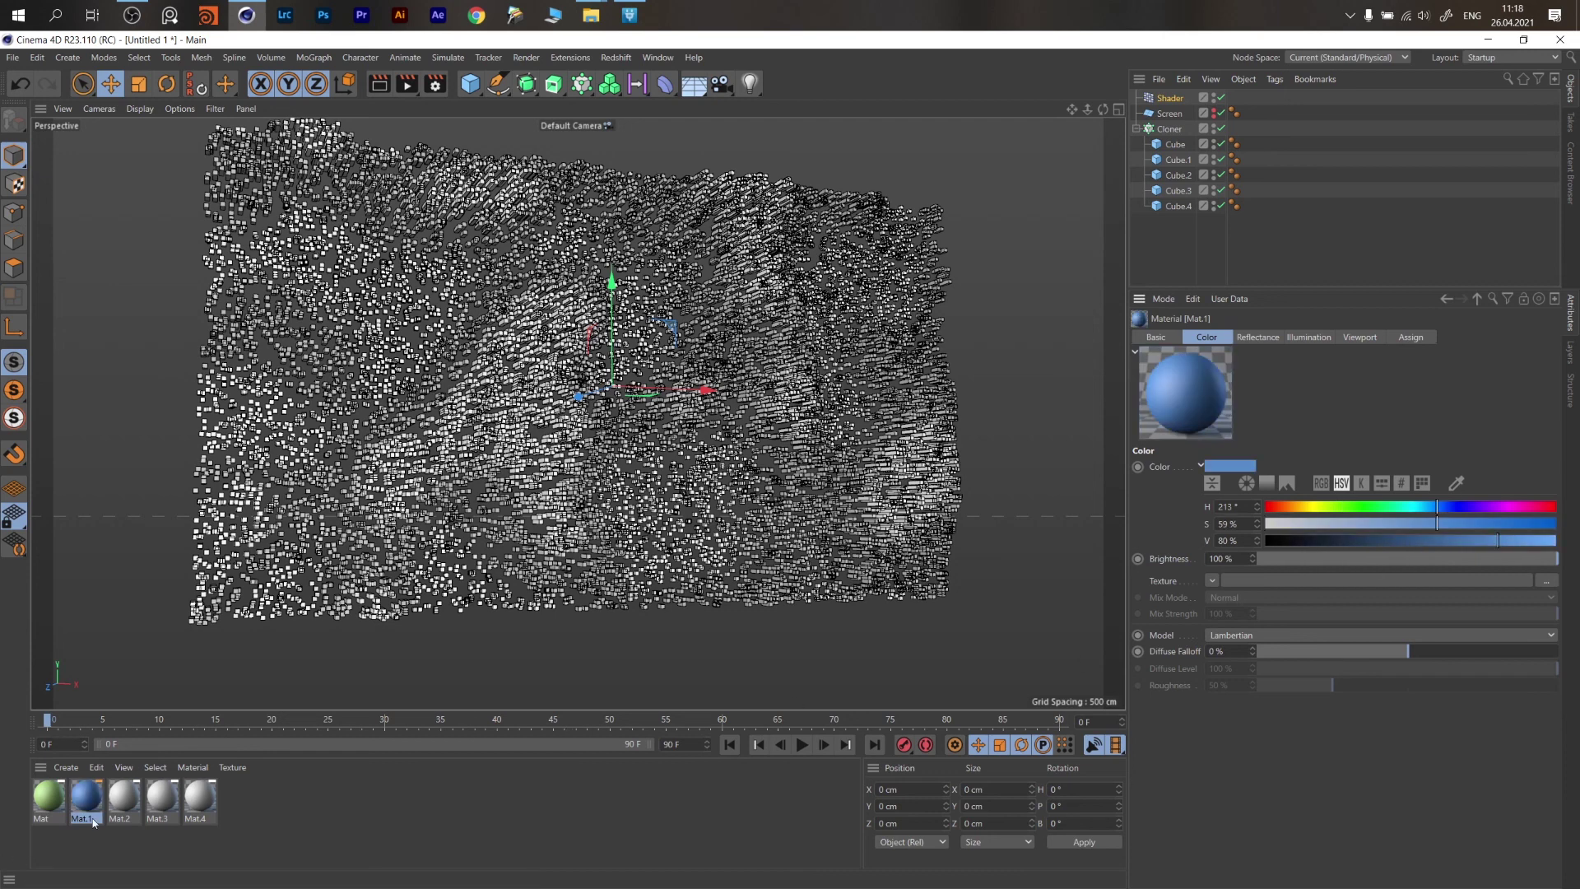
Color the Mat.2 material a saturated purple.
click(148, 836)
click(125, 798)
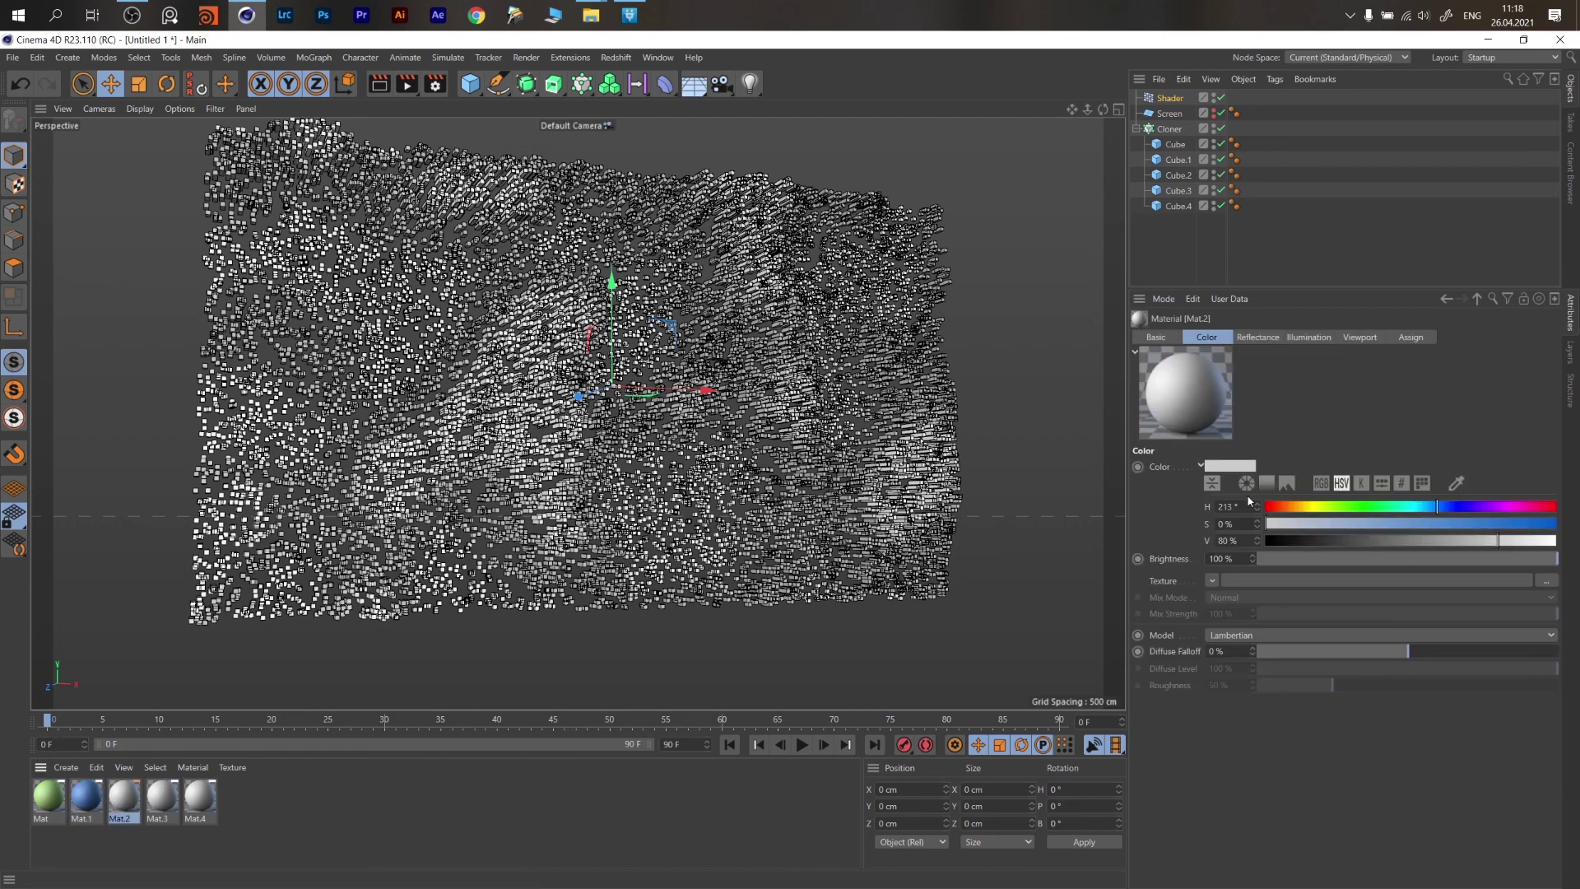
click(1496, 506)
click(1497, 523)
Color Mat.3 deep blue with hue 235° and saturation 74 %, and Mat.4 red with hue 5° and saturation 95 %.
click(162, 798)
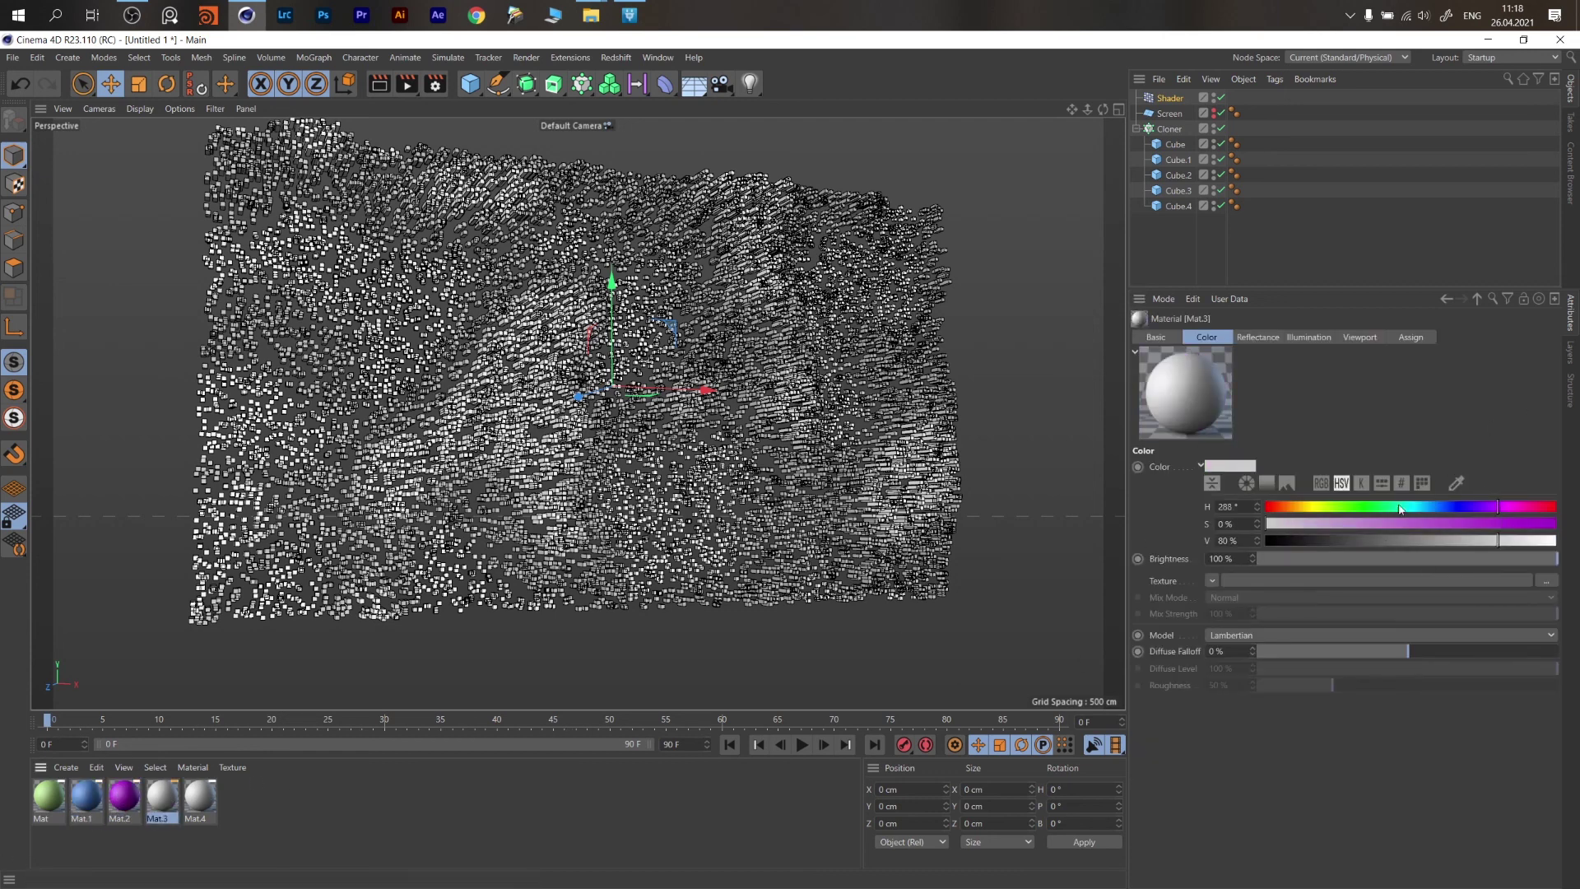
drag(1418, 508, 1454, 509)
click(1480, 524)
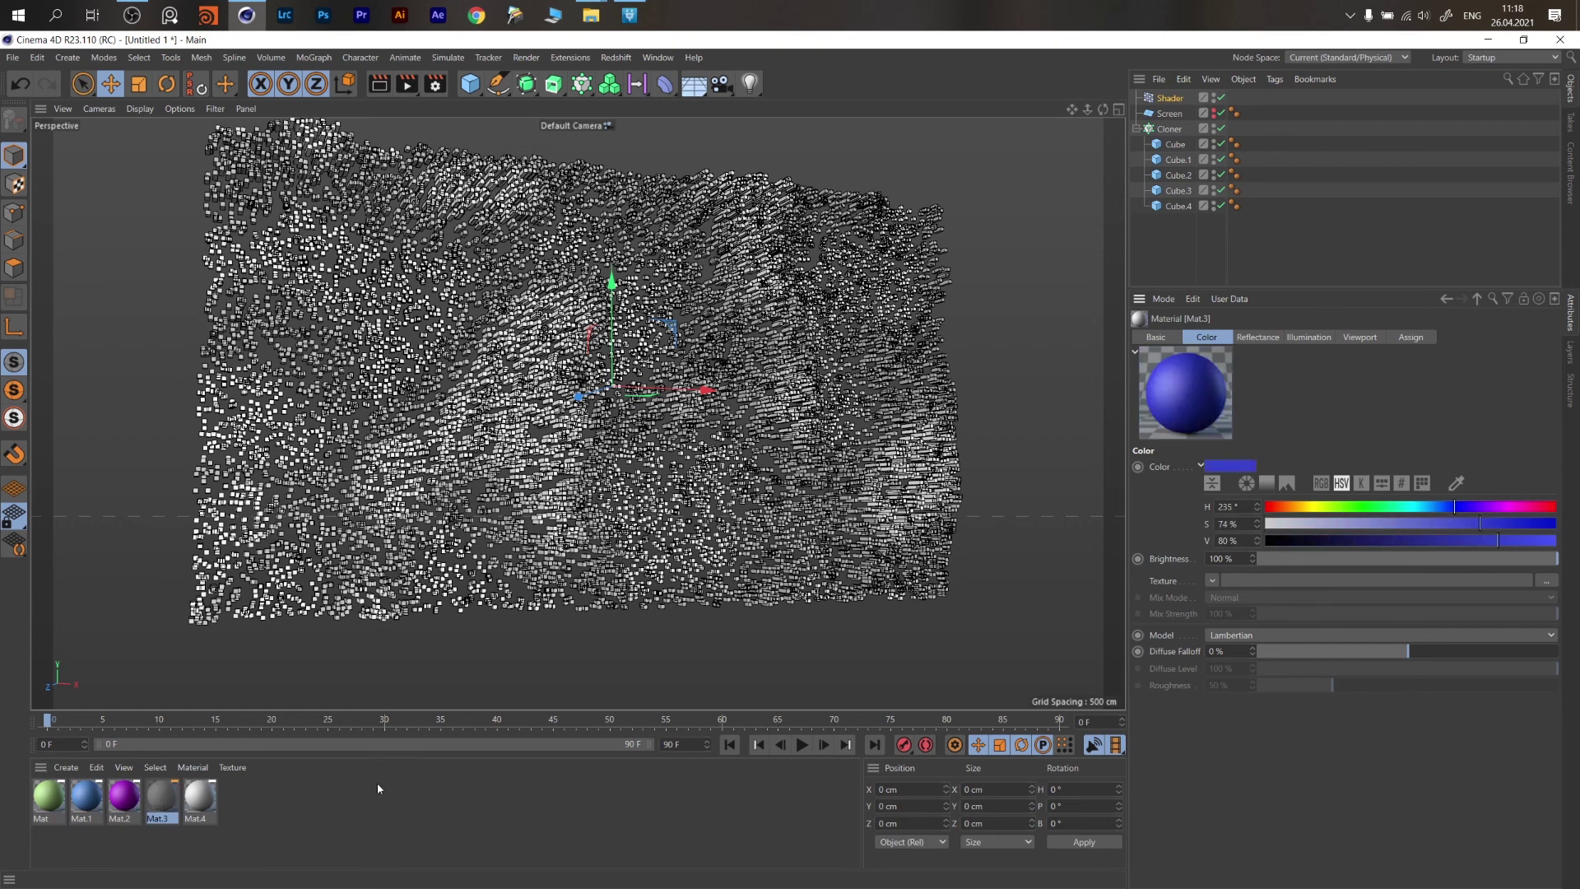
click(212, 803)
click(1269, 506)
click(1540, 523)
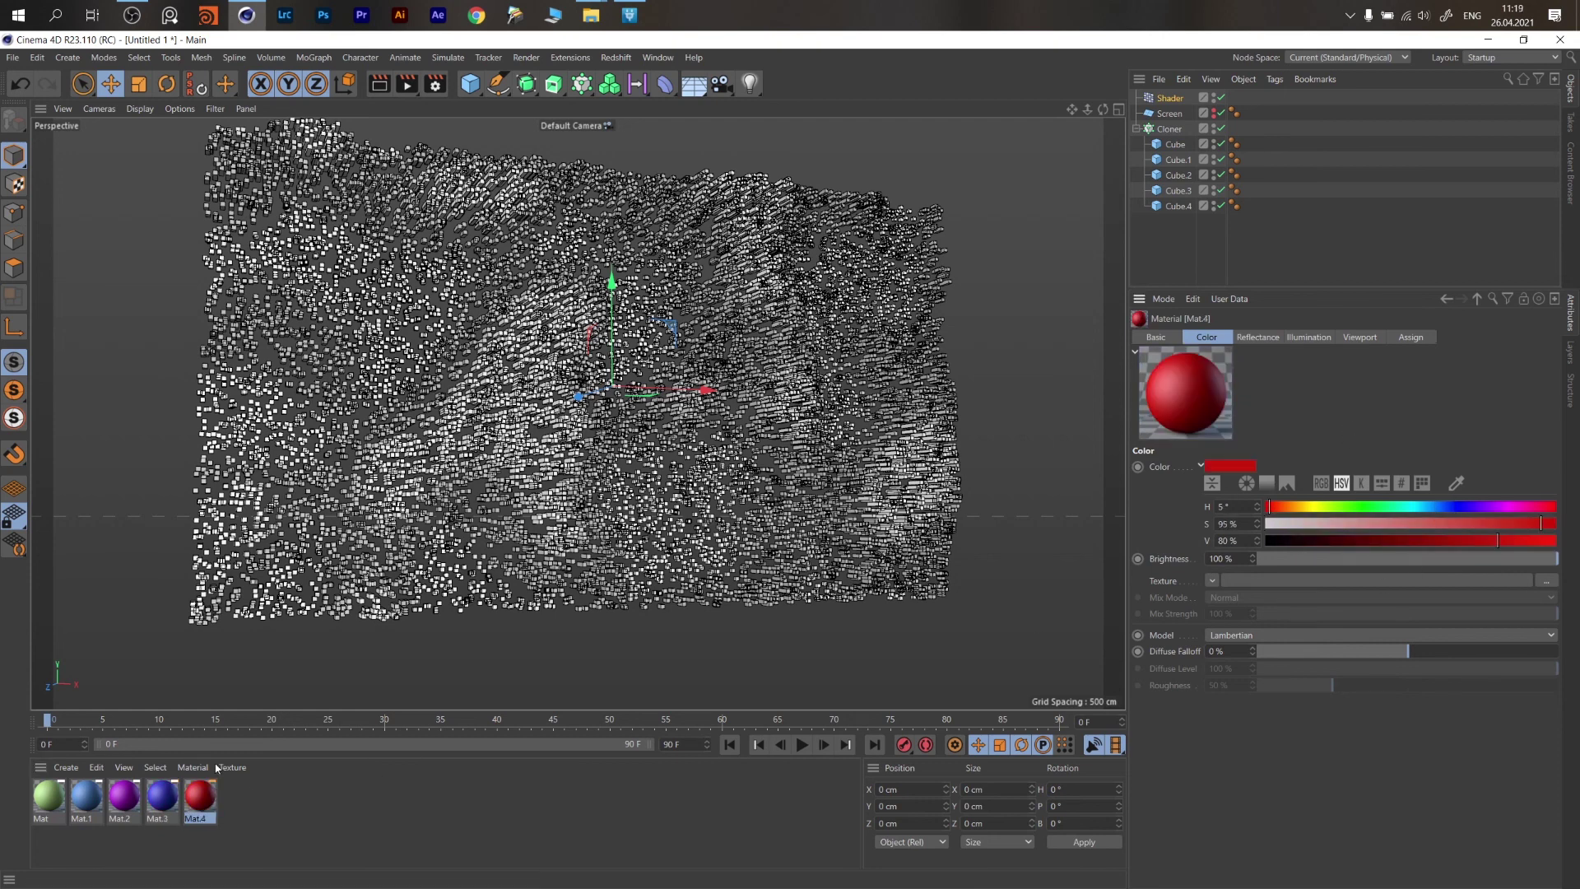
Assign the five materials to the Cloner's cubes in order, from Mat on Cube to Mat.4 on Cube.4.
drag(56, 801, 1183, 159)
drag(123, 796, 1296, 203)
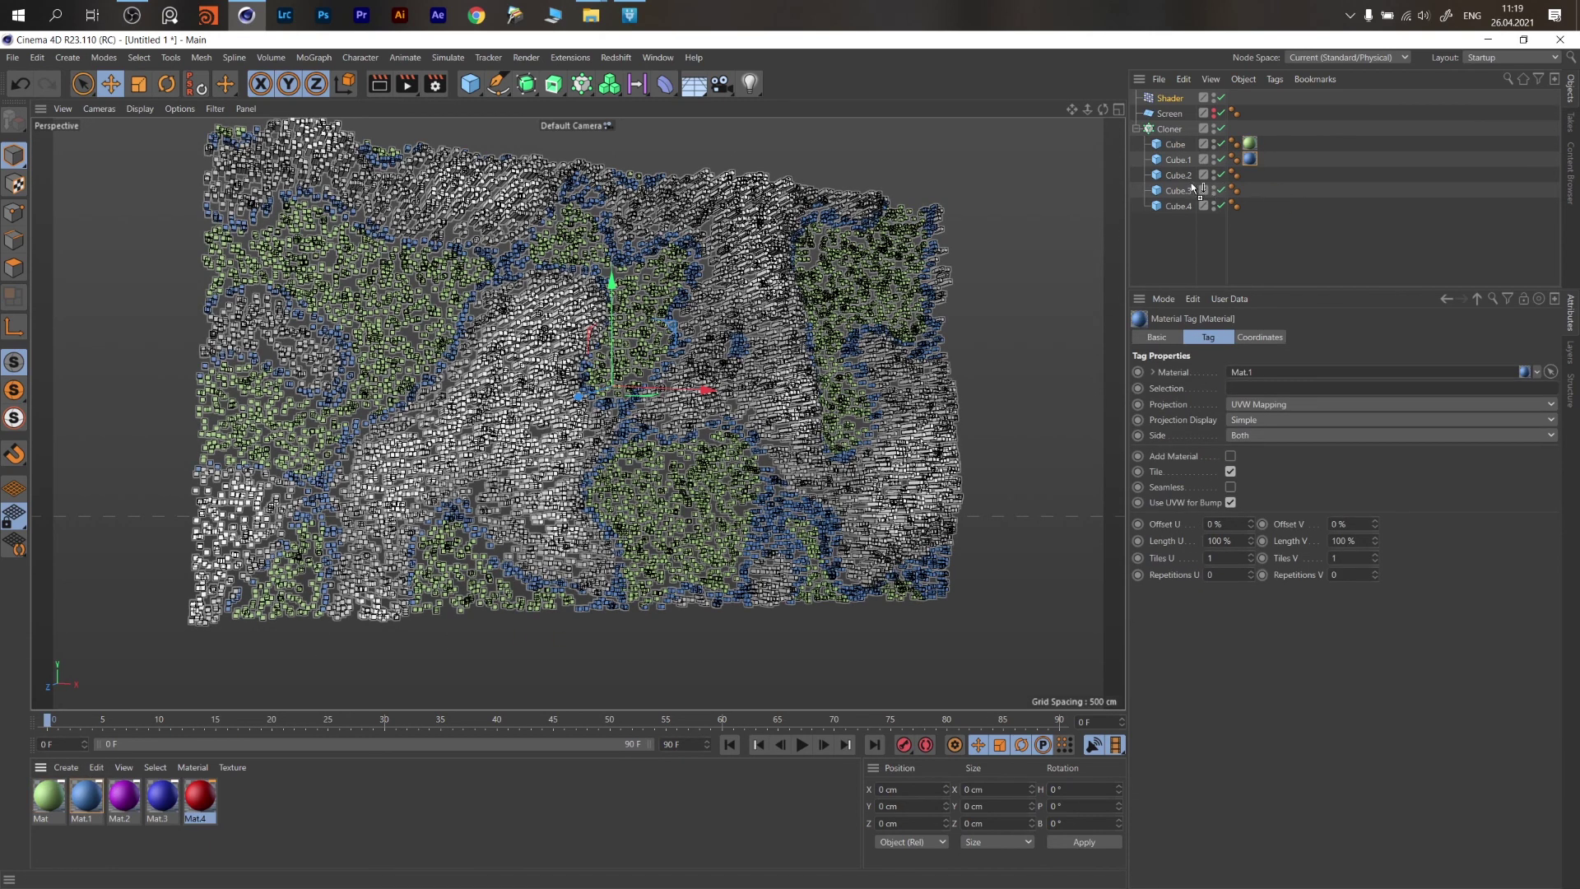
drag(1191, 186, 1181, 206)
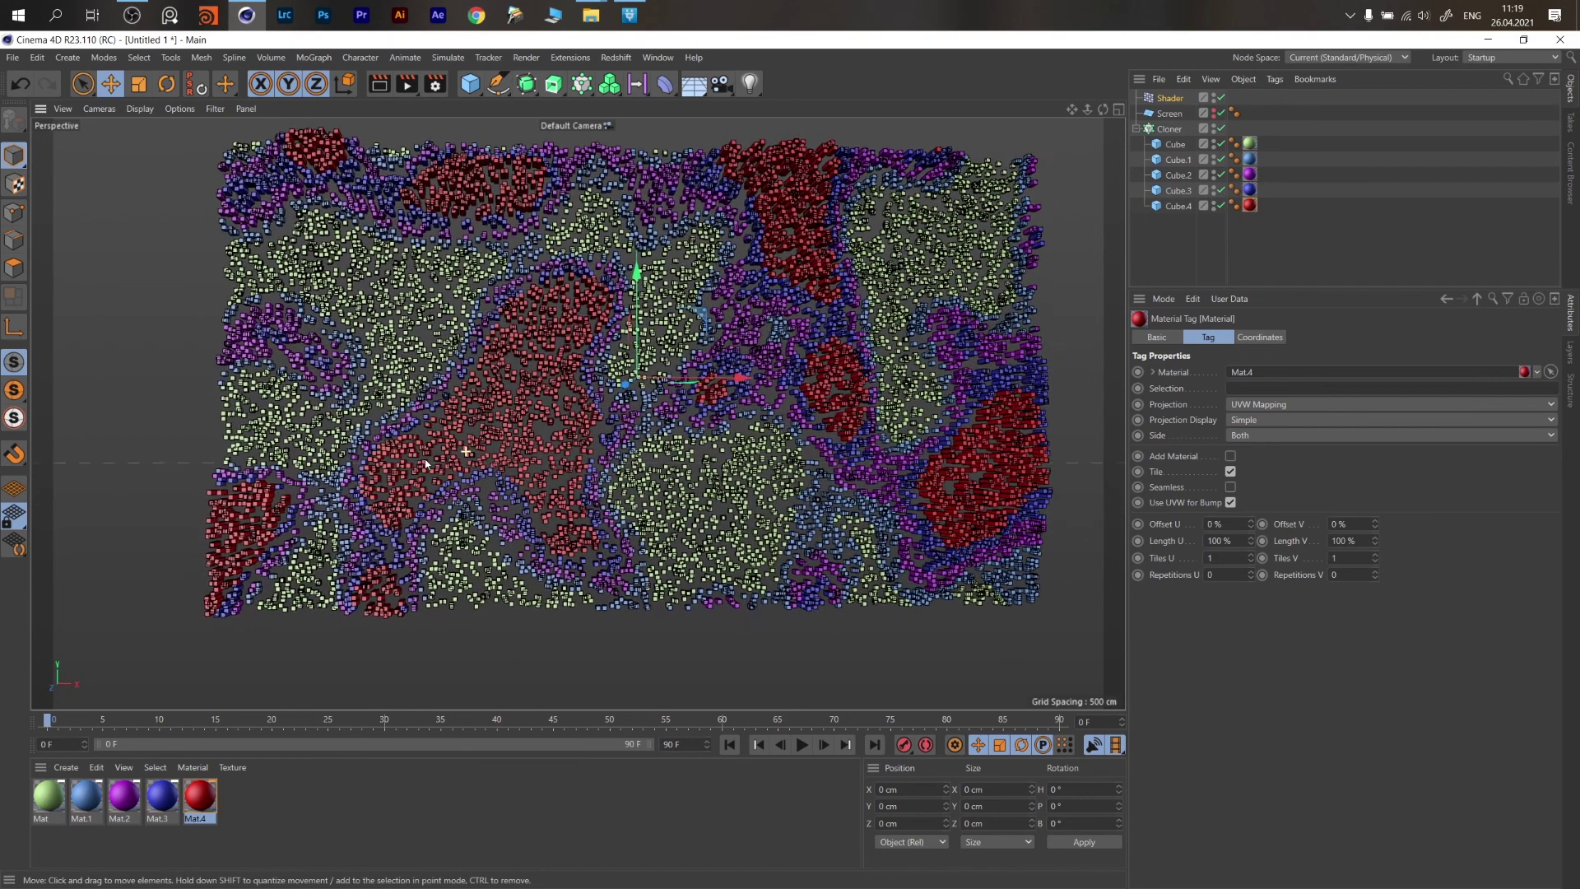
Preview the animation of the colored cubes and return to the first frame.
scroll(700, 367, up, 5)
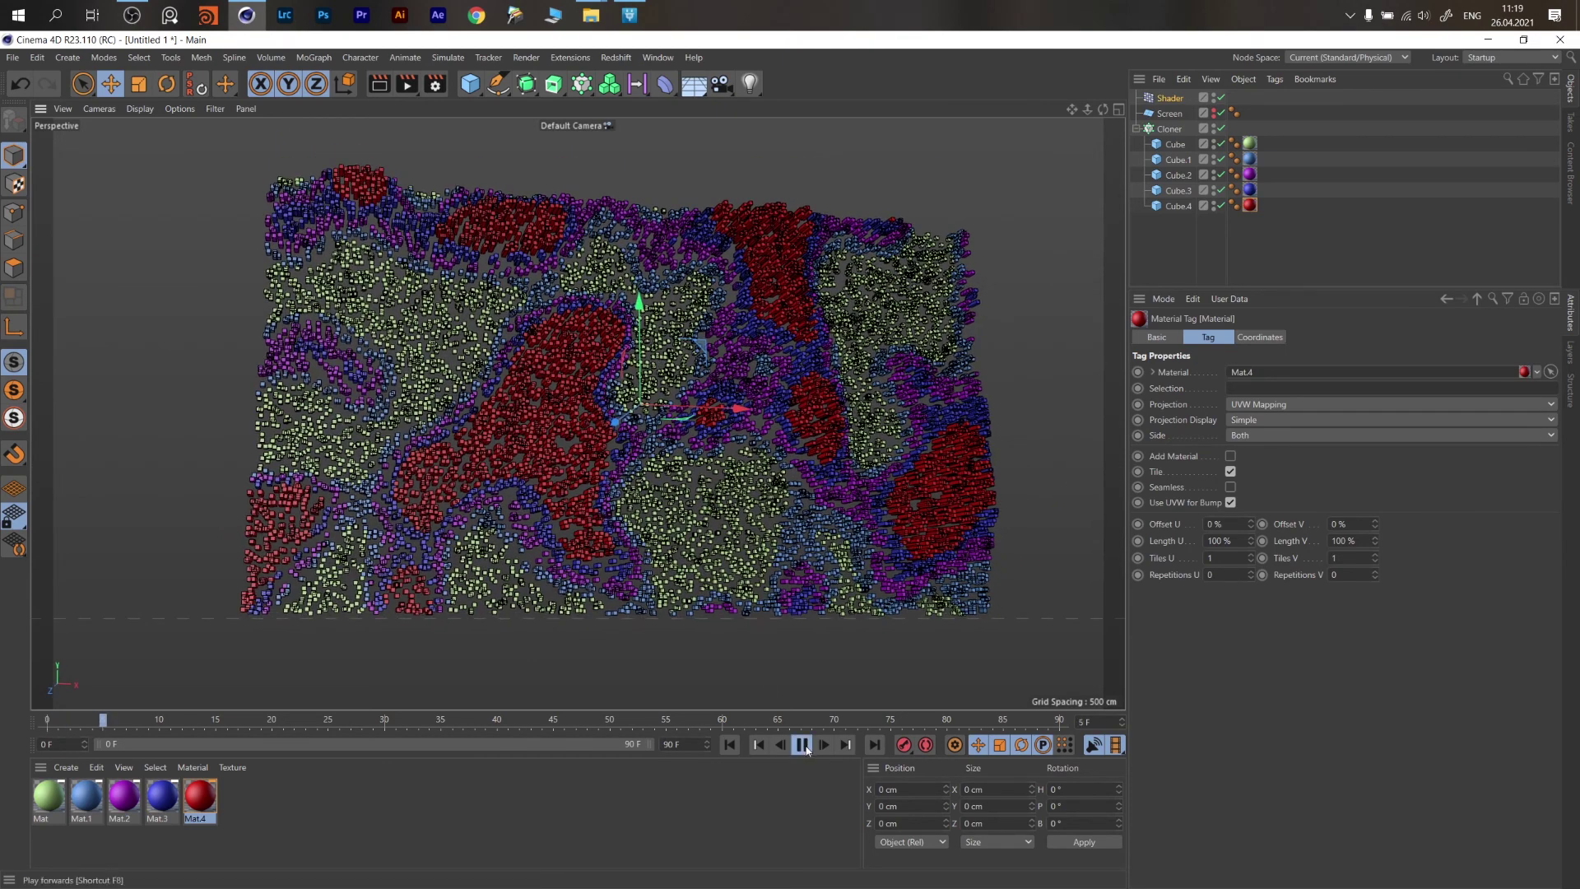
click(803, 745)
click(730, 745)
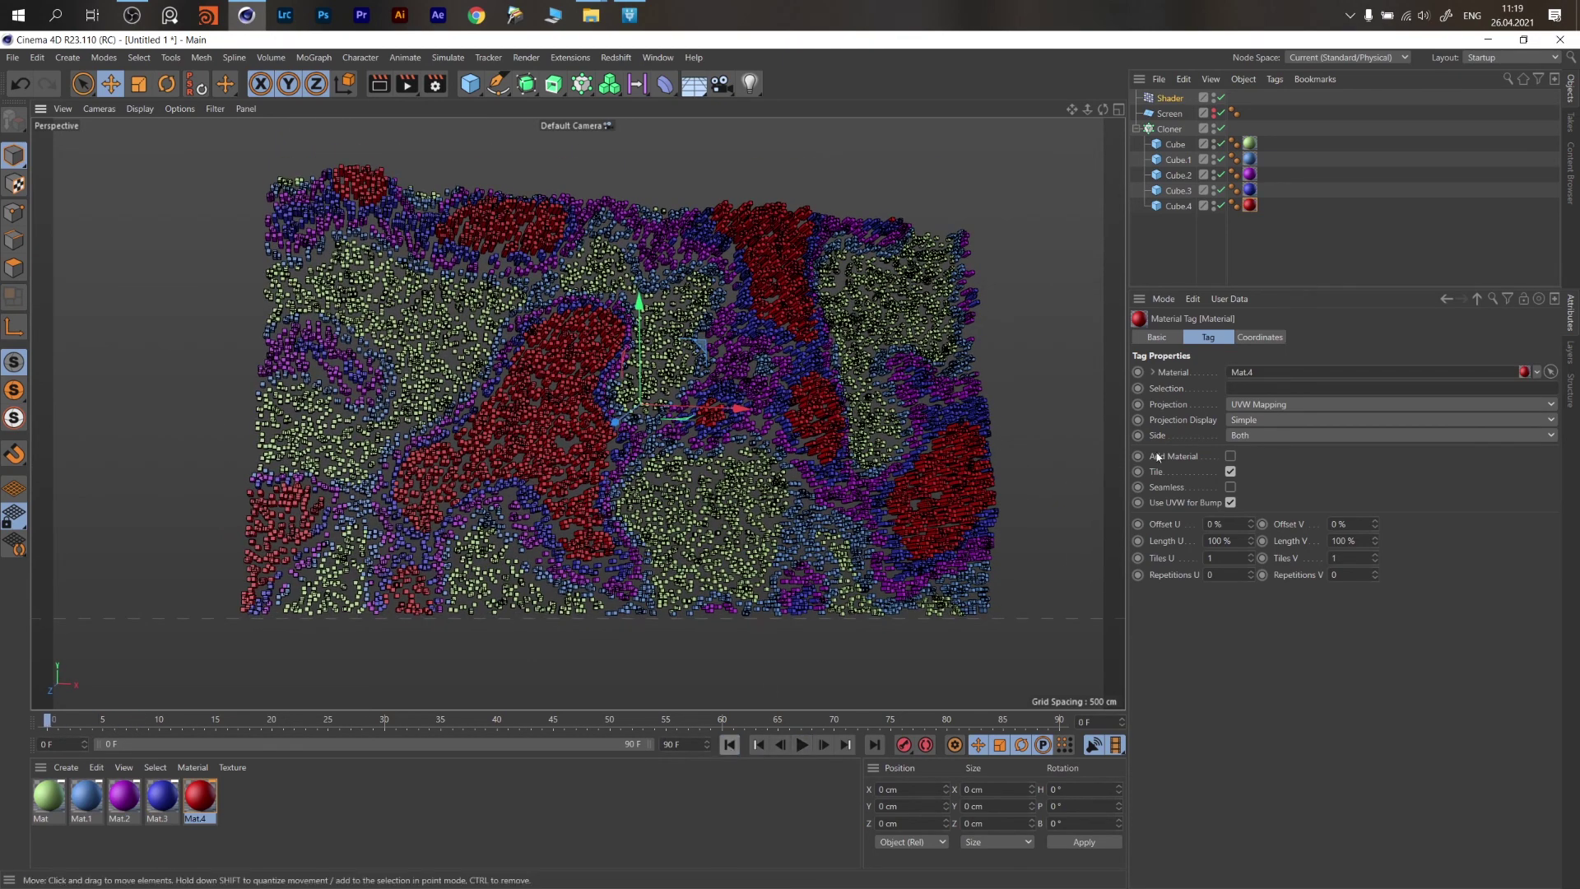
Lower the contrast of the Shader effector's Noise to 57 % while the animation plays.
click(1177, 112)
click(1173, 100)
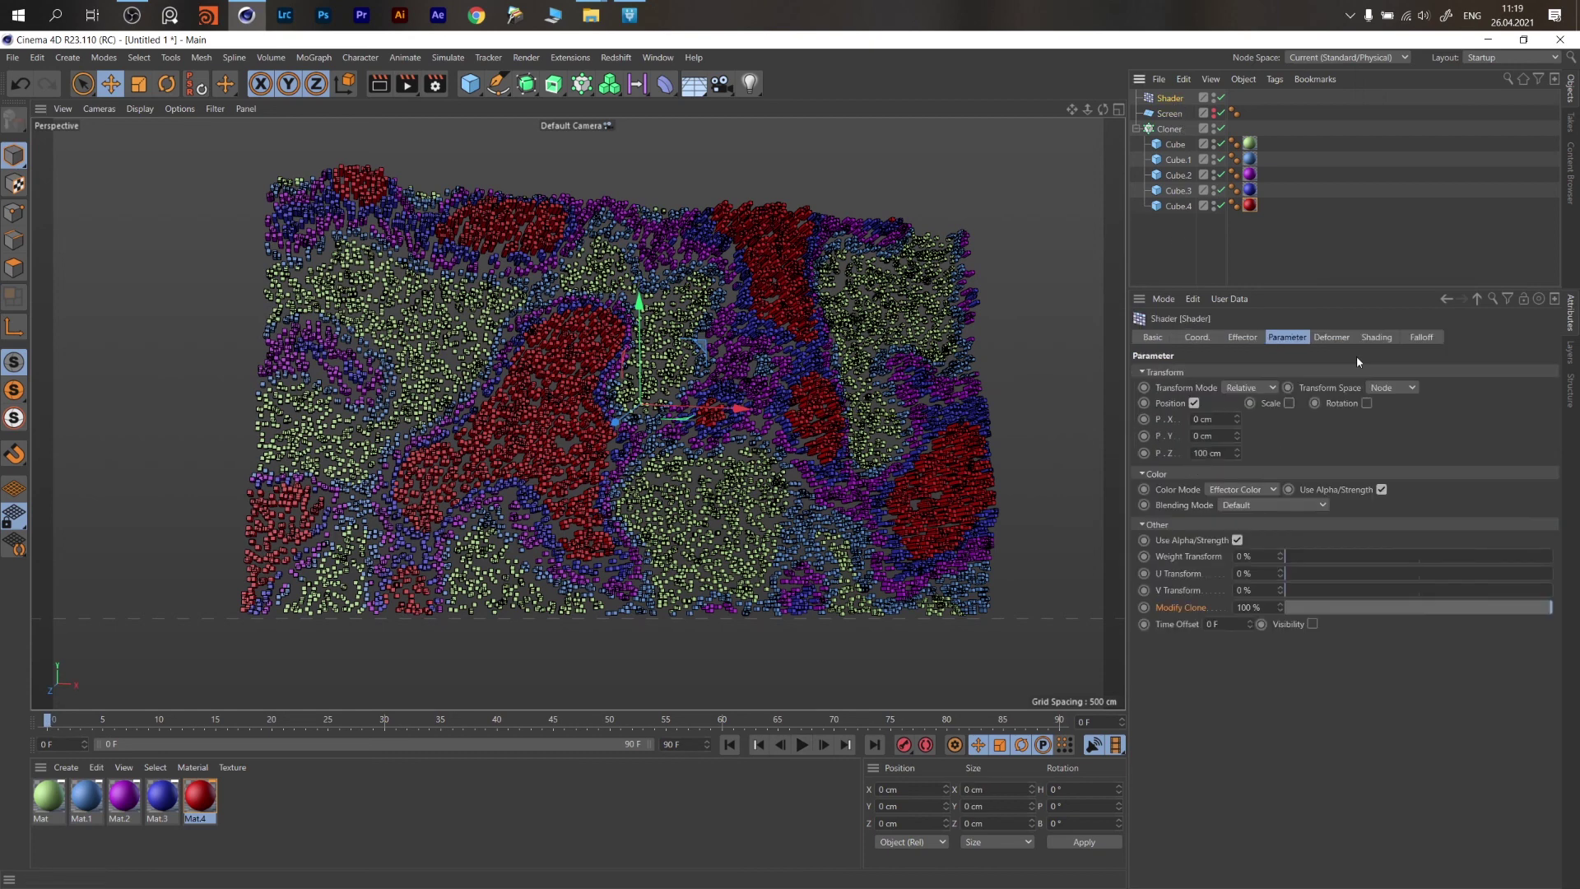
click(1374, 337)
click(1210, 422)
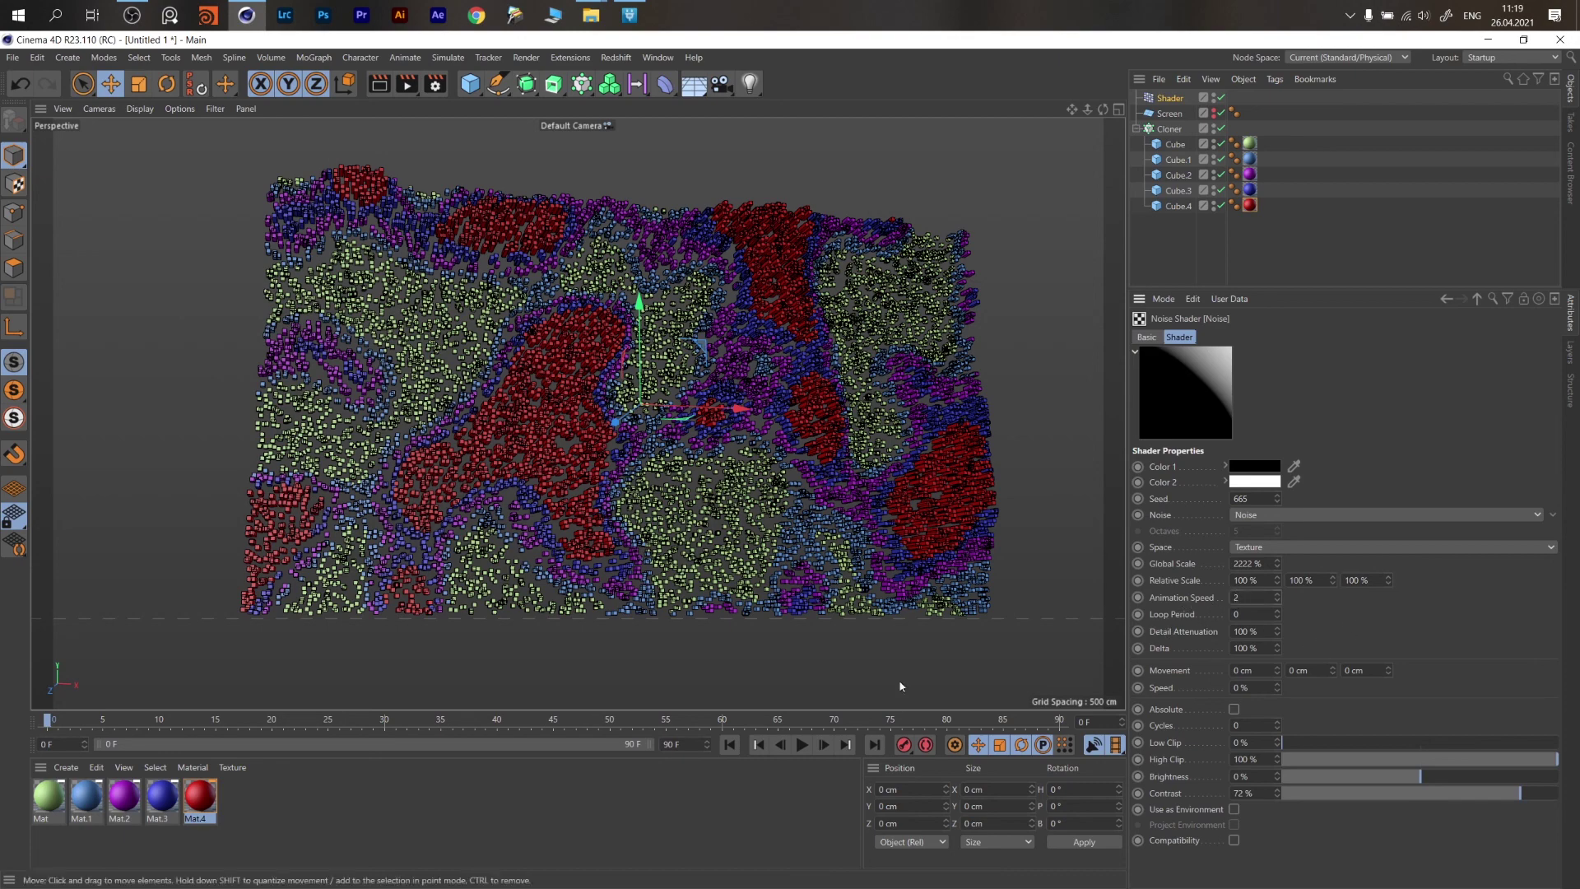
click(805, 745)
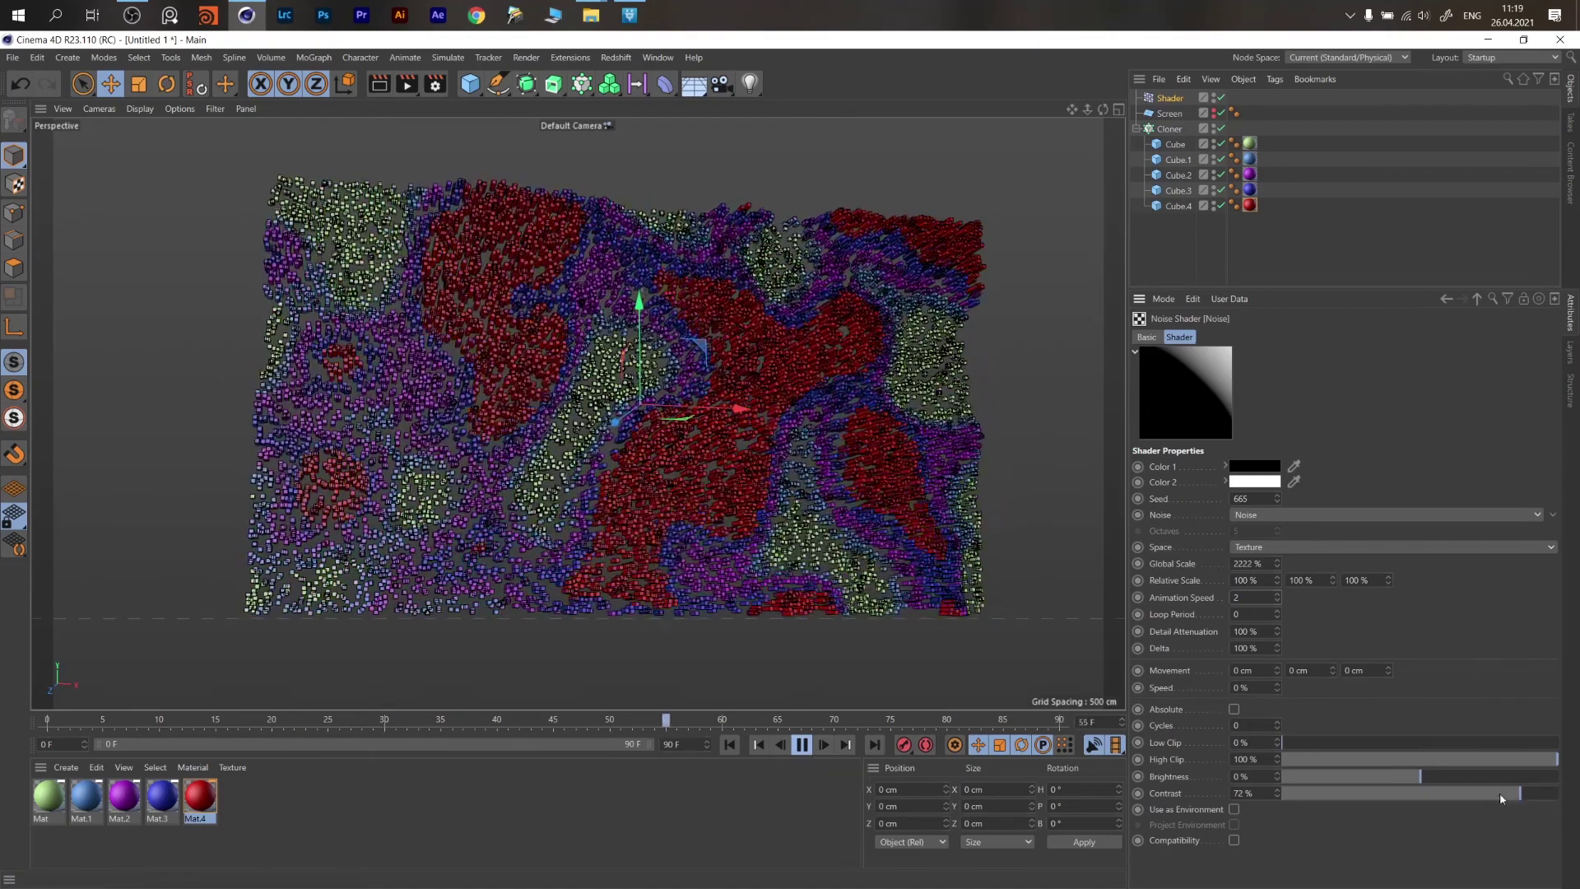
click(1502, 792)
drag(1506, 816, 1500, 817)
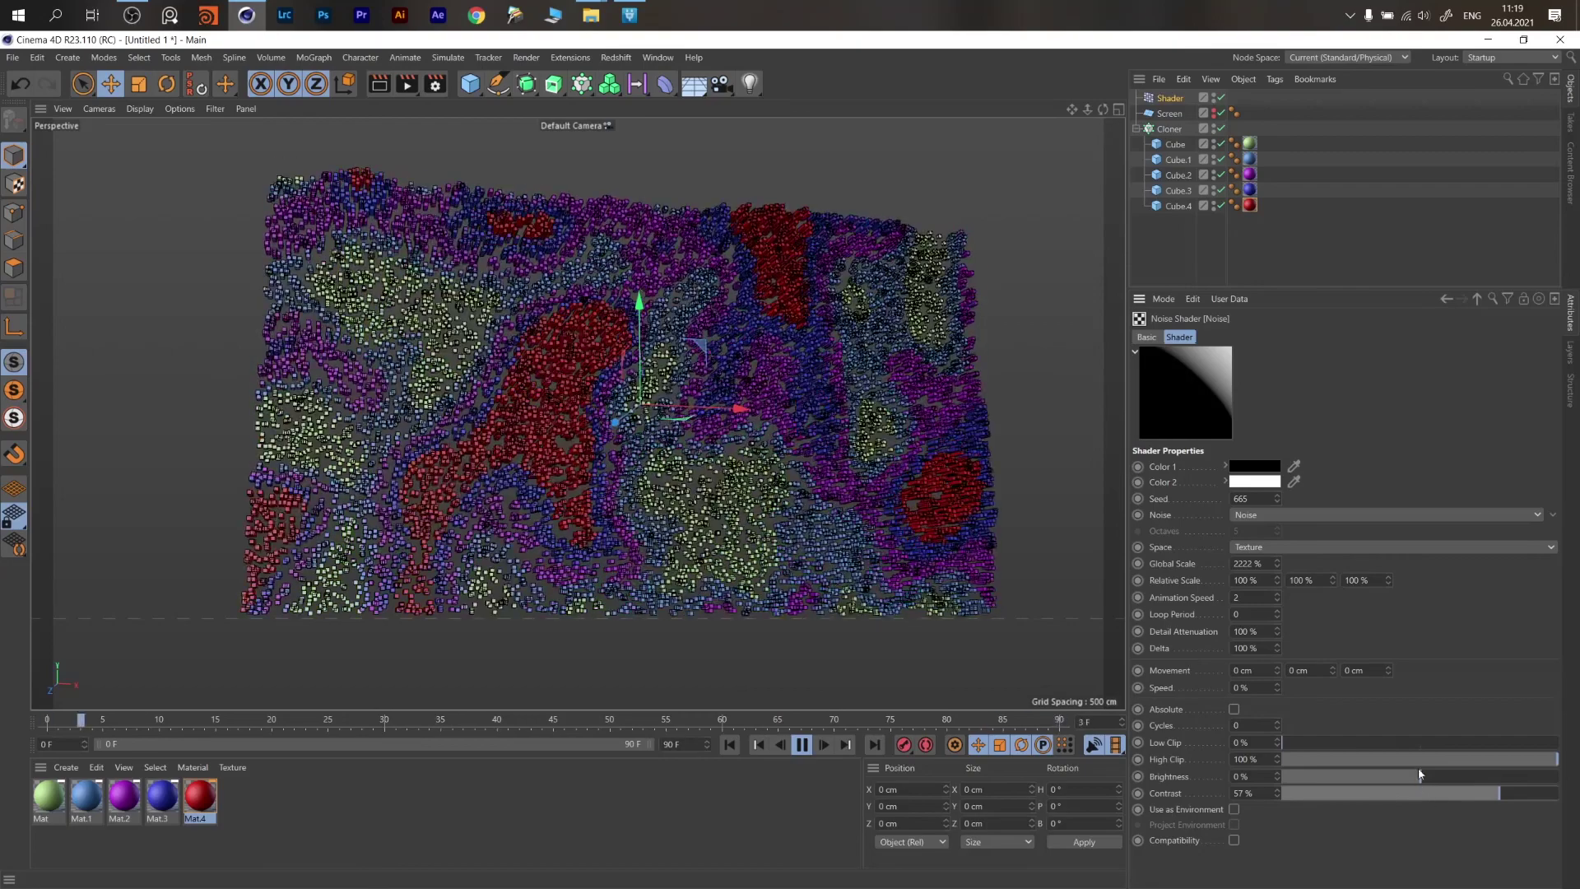
Set the Noise shader's Low Clip to 27 % and High Clip to 74 %, and stop the playback.
click(1330, 744)
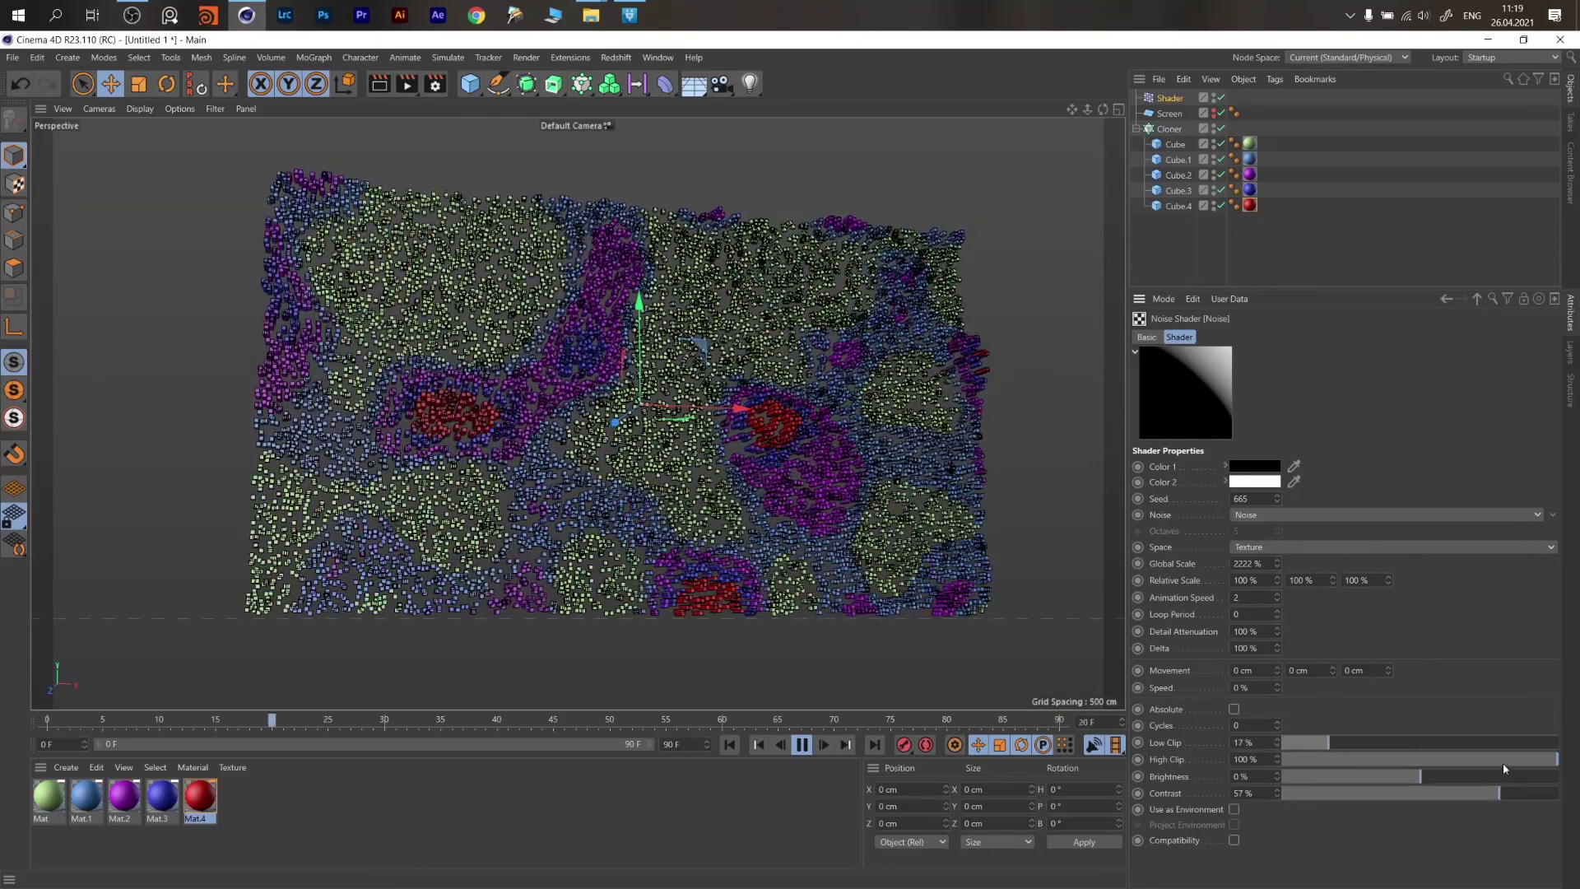
click(1487, 760)
click(1356, 743)
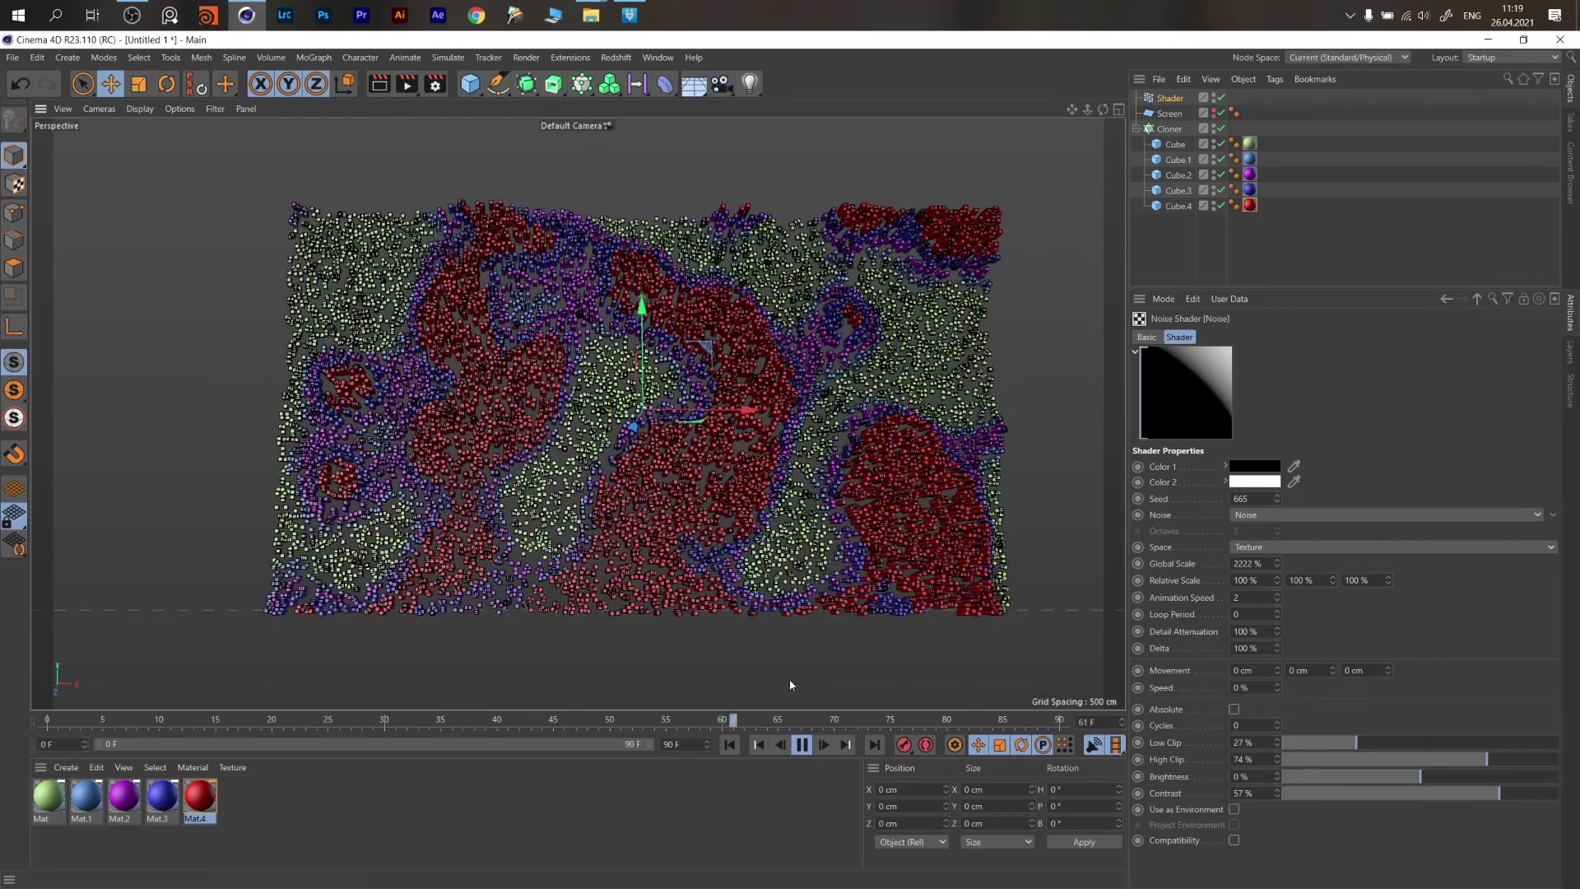
click(803, 744)
alt+drag(737, 497, 719, 512)
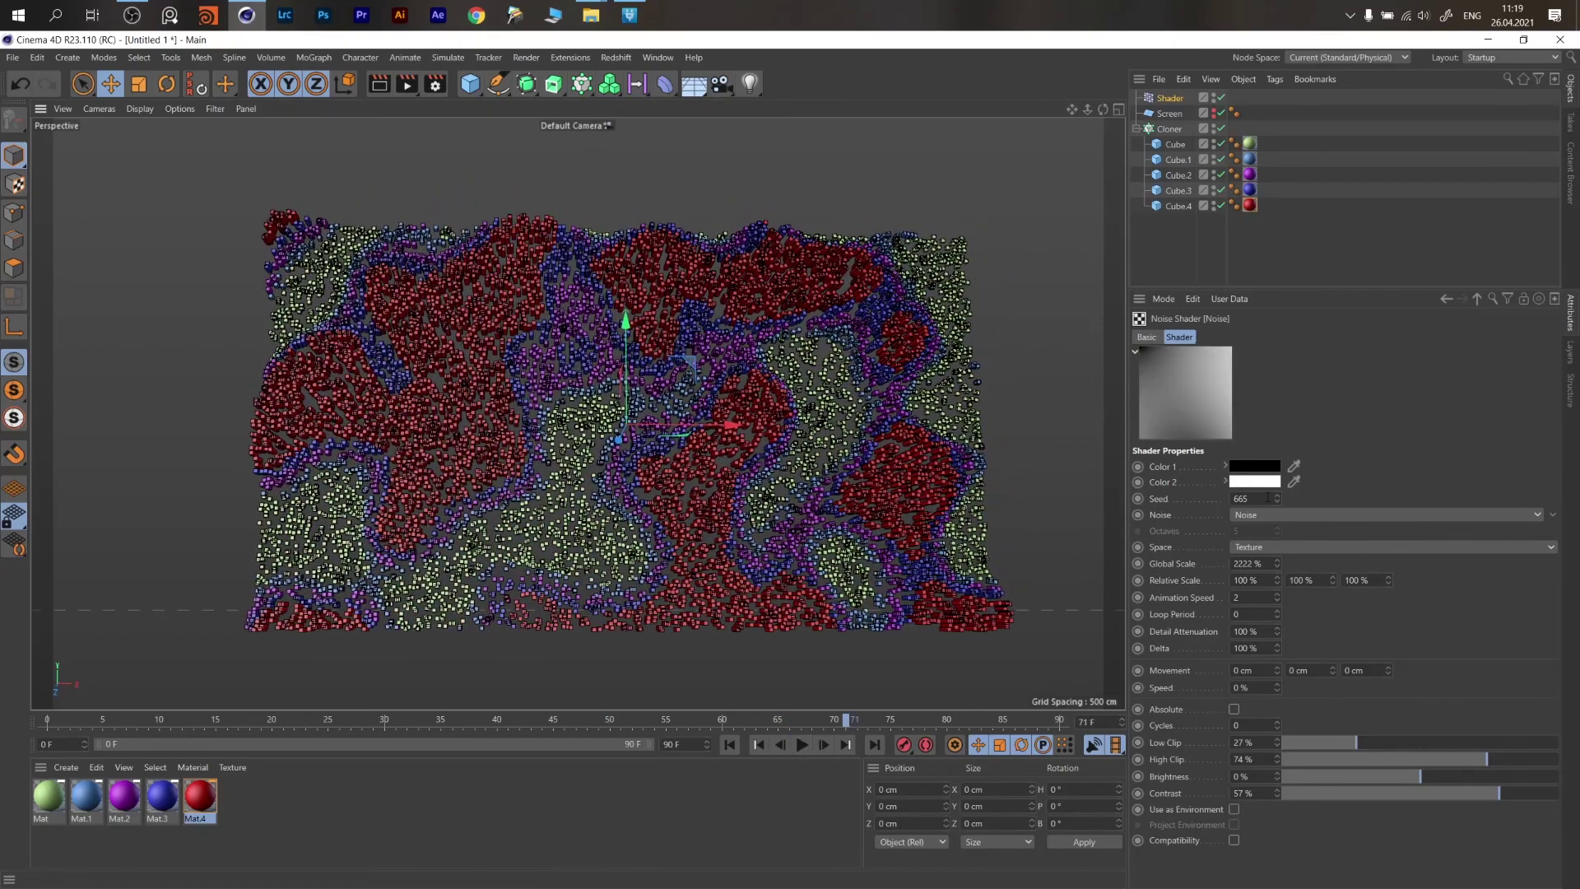
Enable Rotation in the Shader effector's parameters and set it to H 52°, P 59° and B 29°.
click(1225, 102)
click(1286, 337)
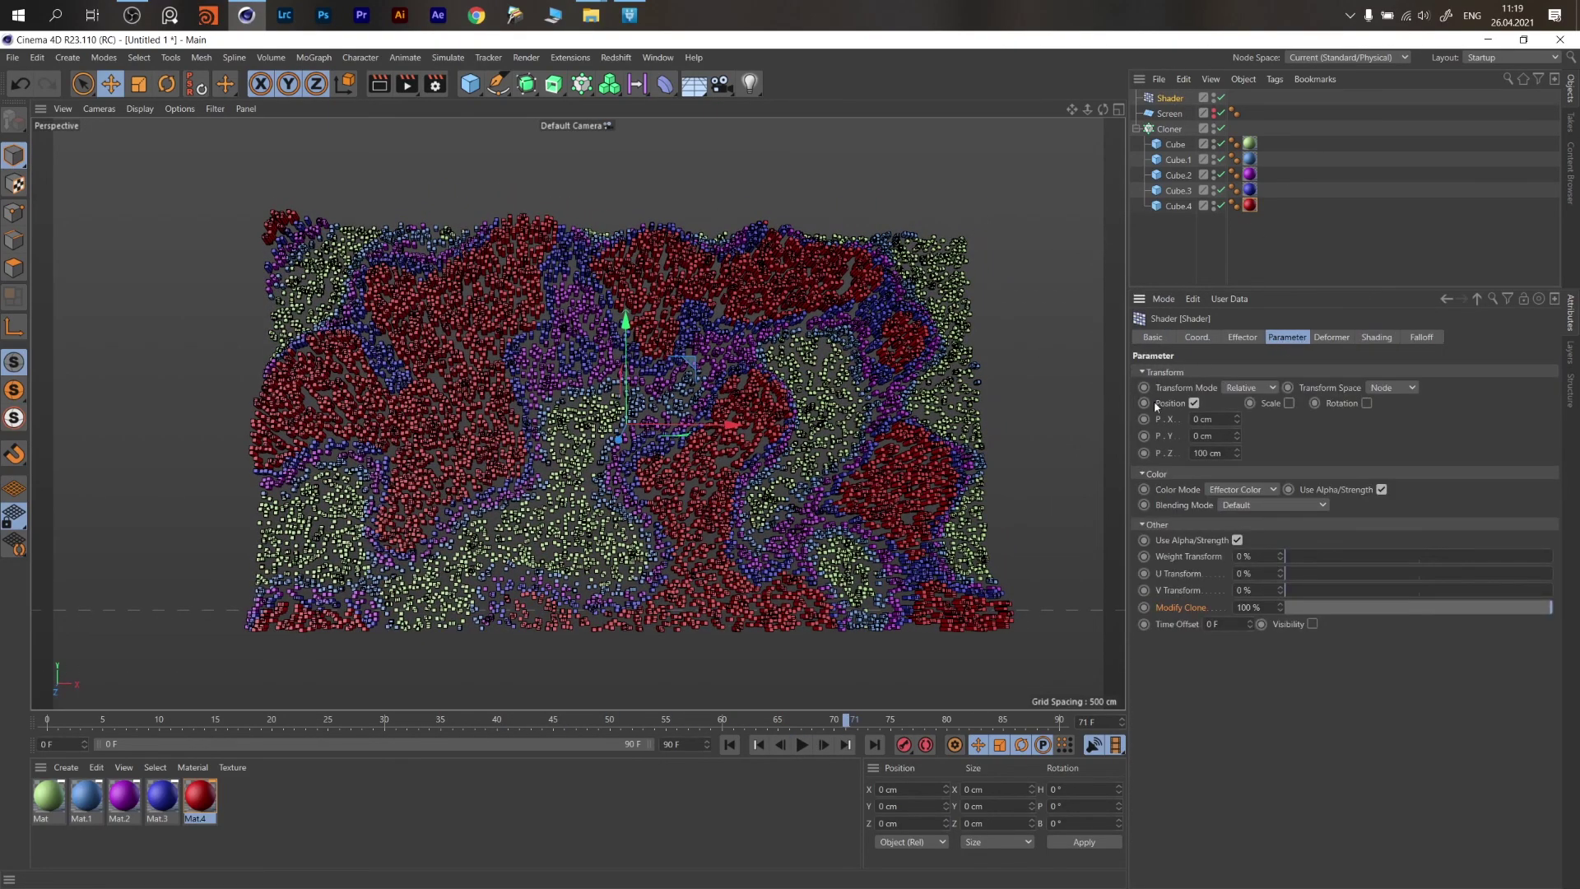
alt+drag(741, 405, 745, 422)
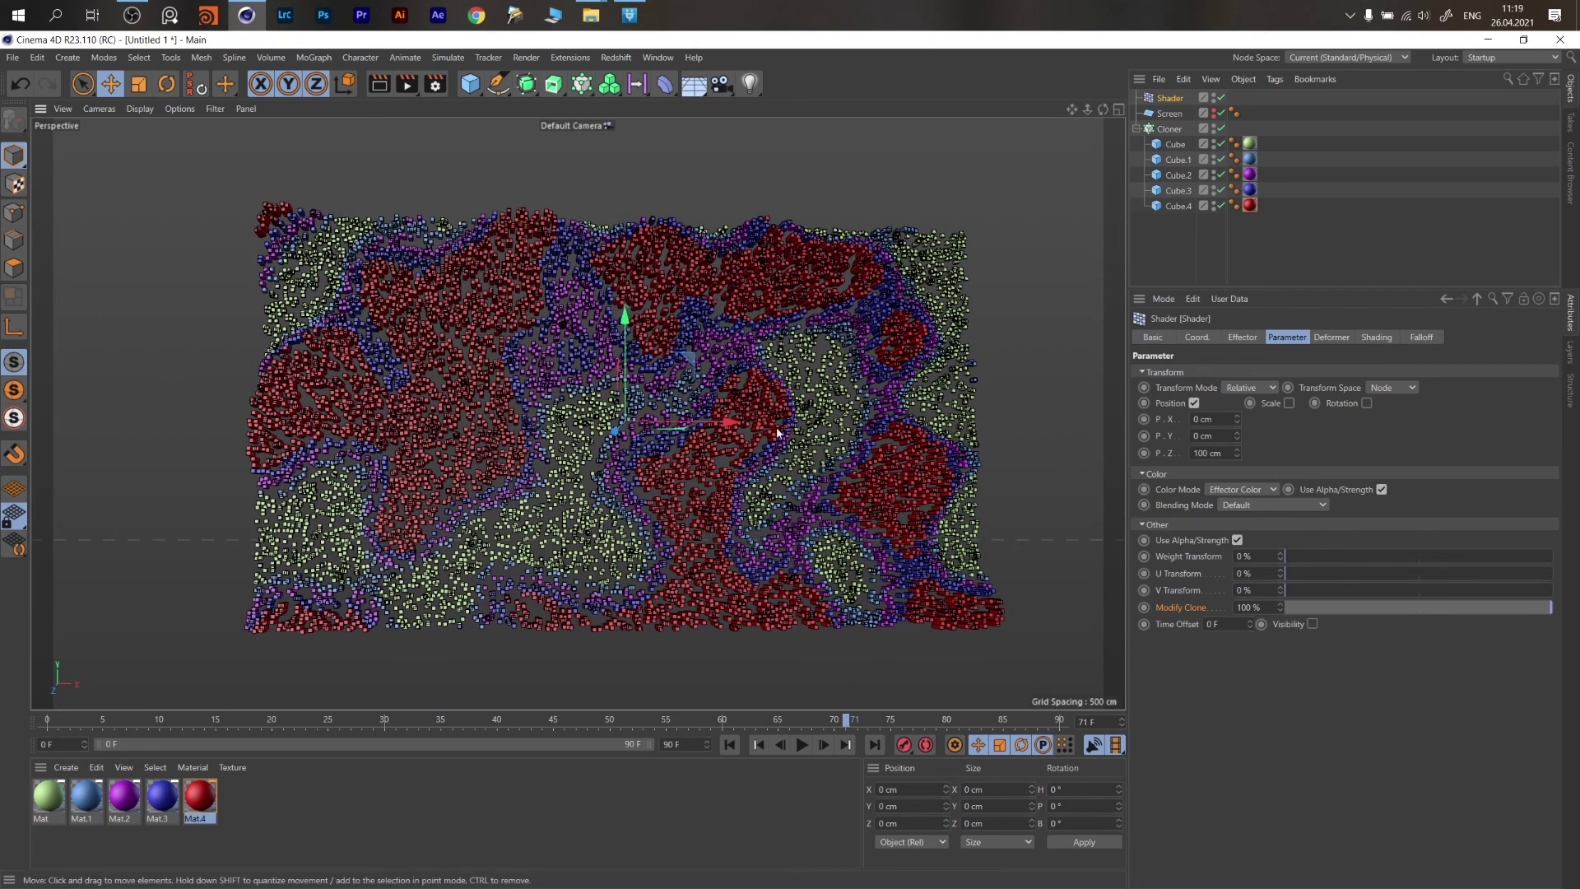
alt+drag(743, 430, 739, 431)
scroll(733, 430, up, 2)
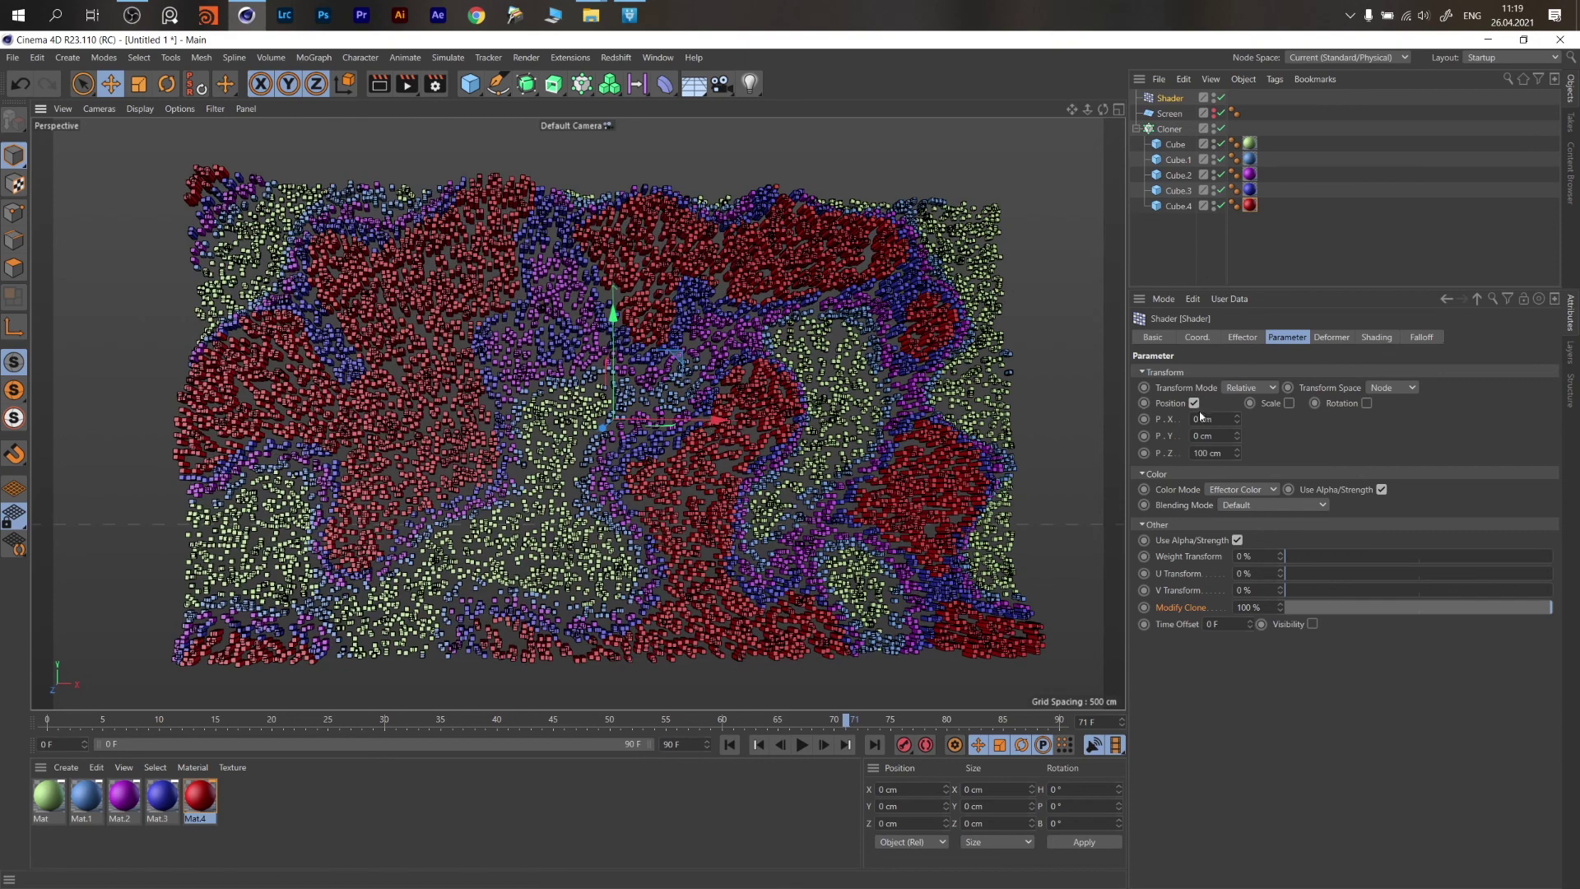
click(1366, 404)
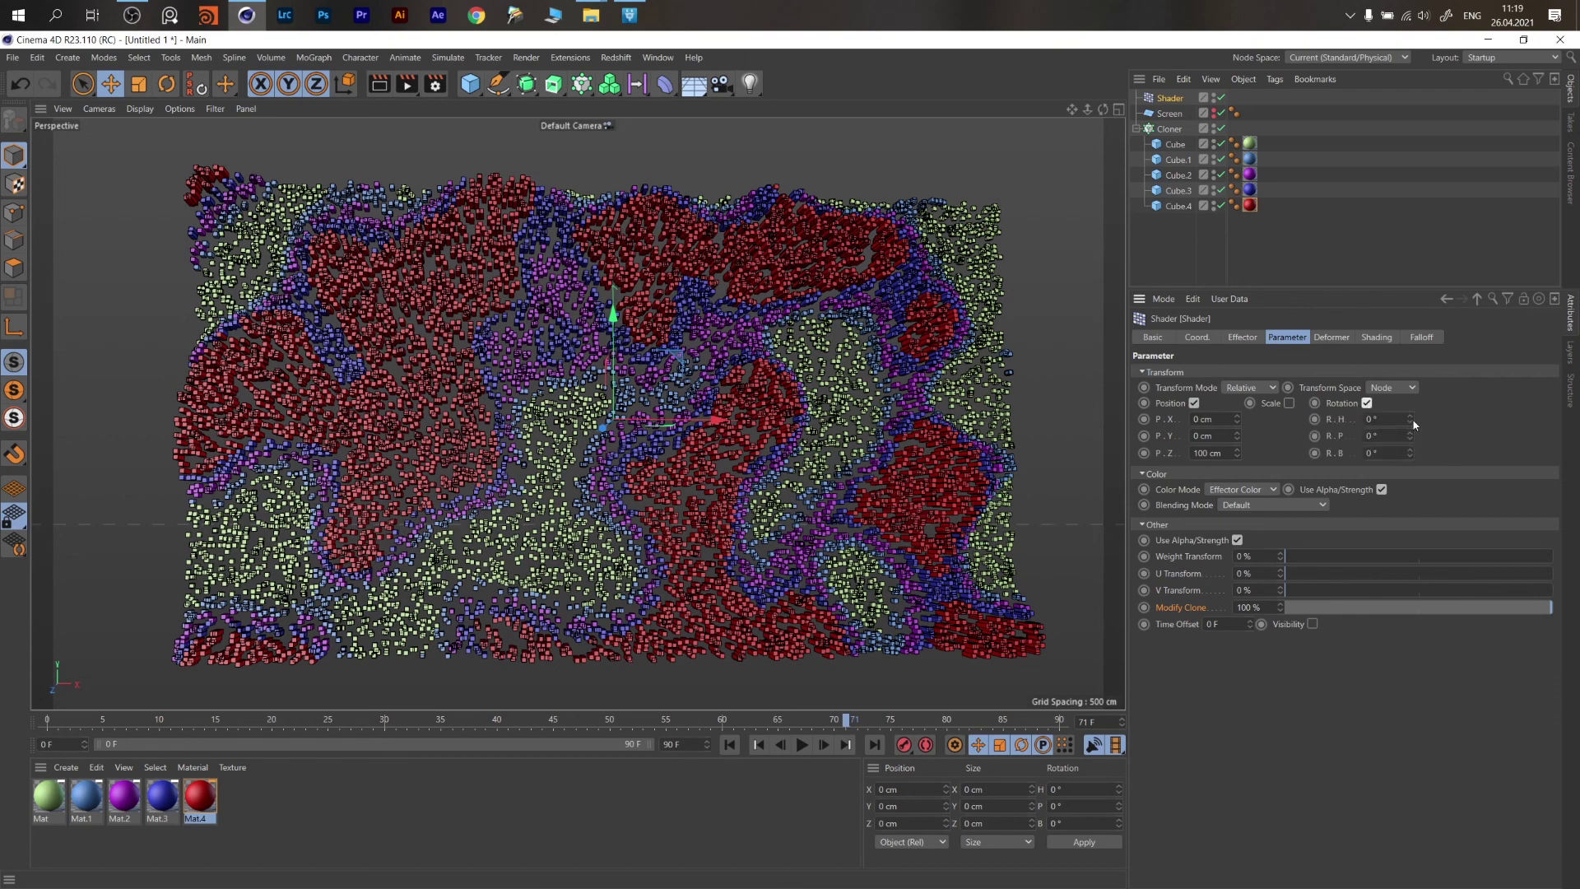
mouse_move(1410, 417)
mouse_down()
mouse_move(1428, 369)
mouse_move(1407, 429)
mouse_up()
Examine the rotated cubes from close up and across the whole plane.
alt+right_drag(811, 533, 1040, 518)
alt+middle_drag(987, 471, 885, 505)
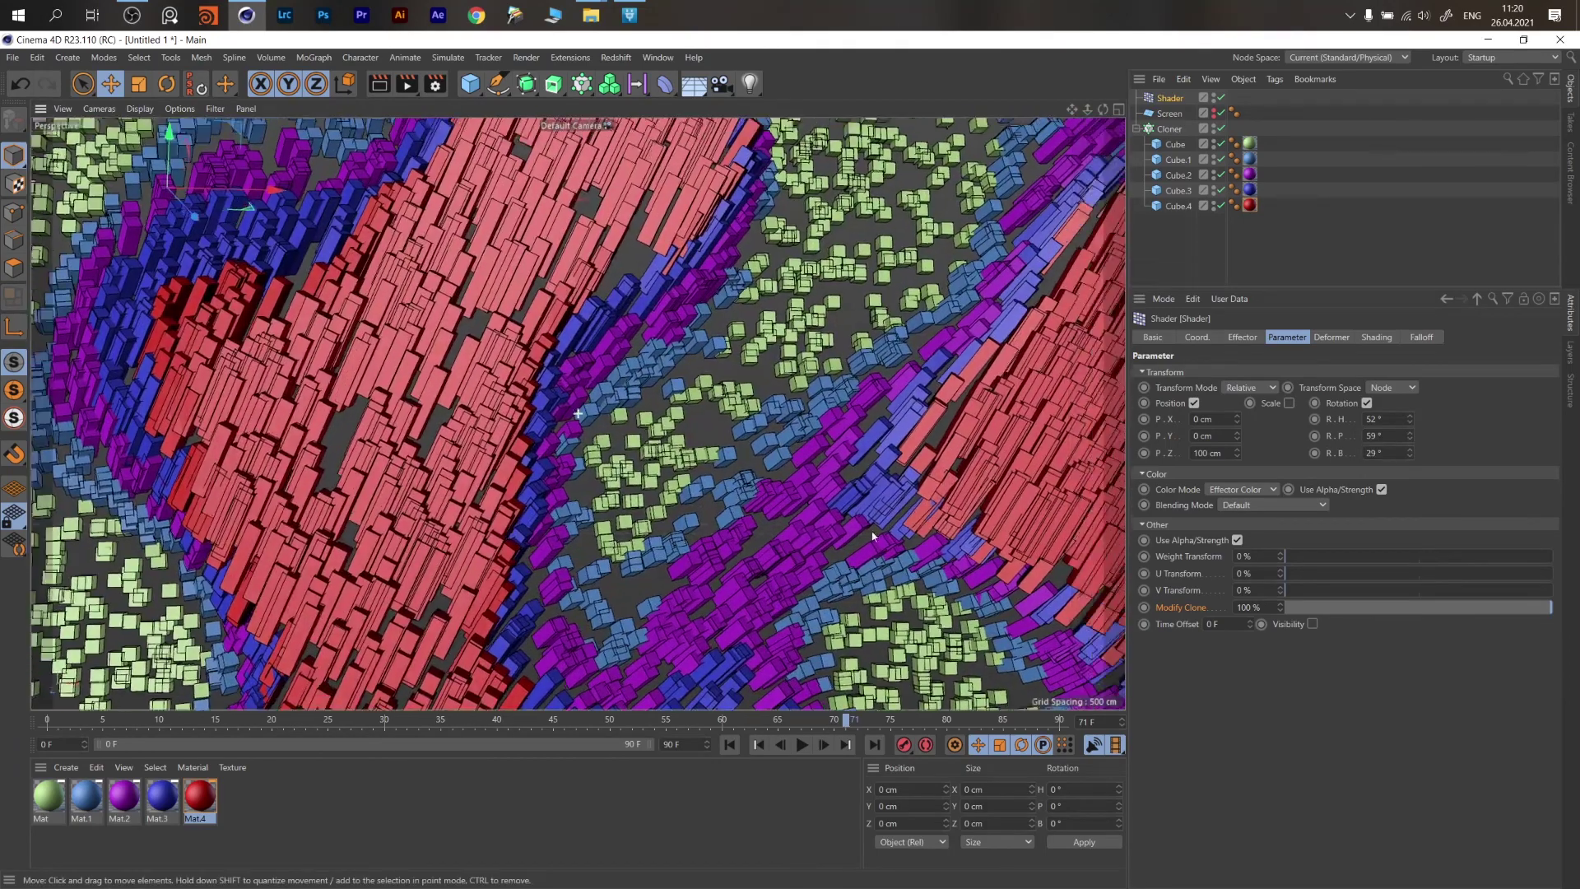
mouse_move(879, 505)
alt+mouse_down()
mouse_move(943, 508)
mouse_move(883, 522)
alt+mouse_up()
alt+drag(813, 287, 680, 442)
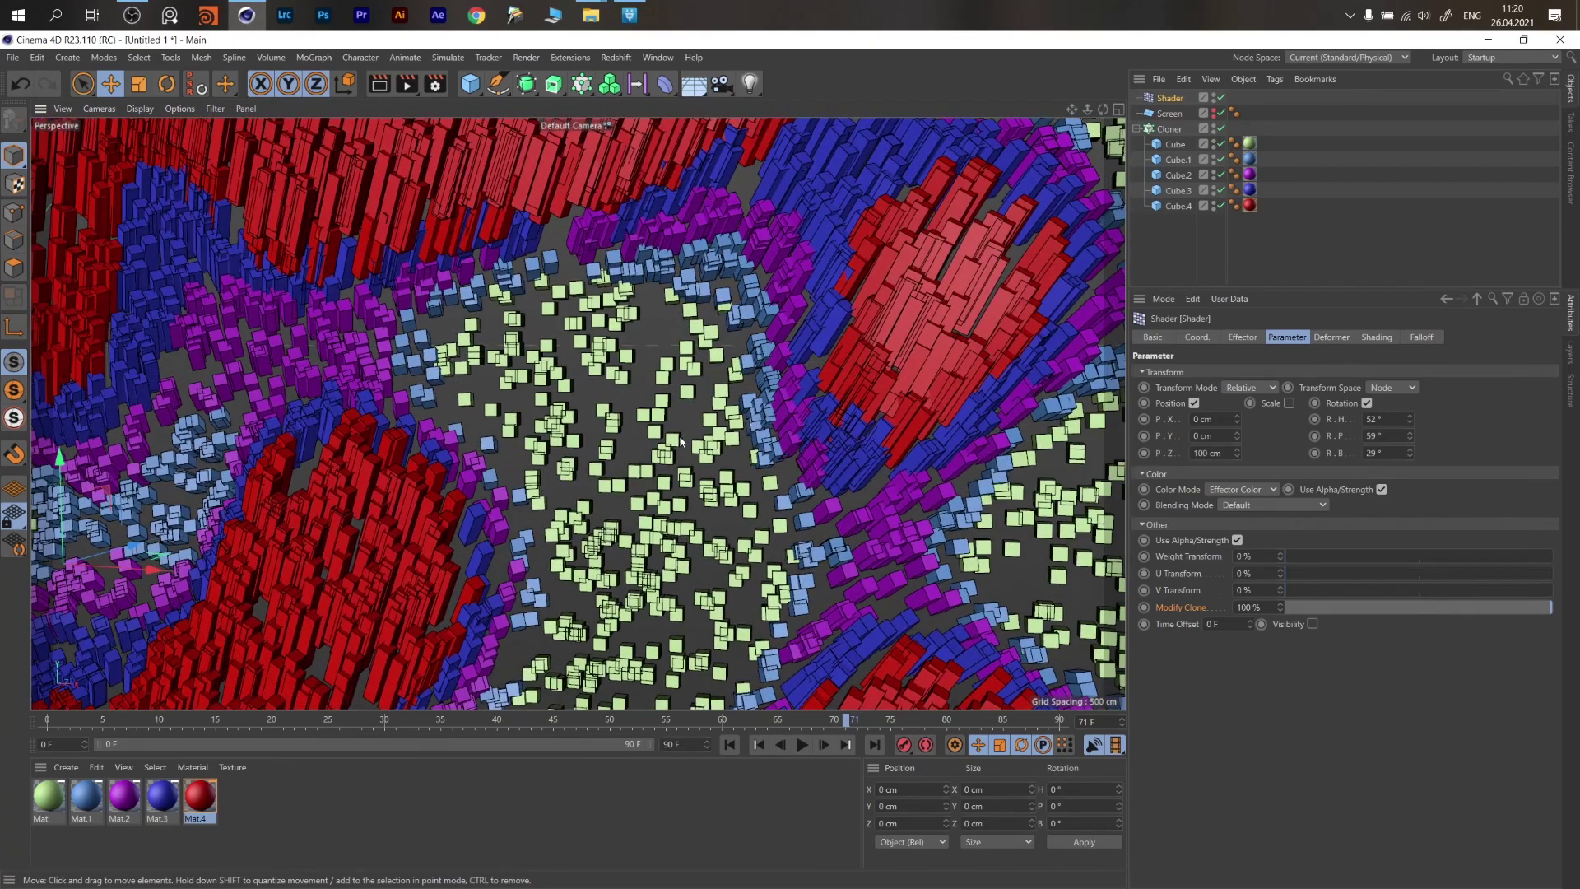
mouse_move(863, 303)
alt+mouse_down()
mouse_move(784, 442)
mouse_move(681, 344)
alt+mouse_up()
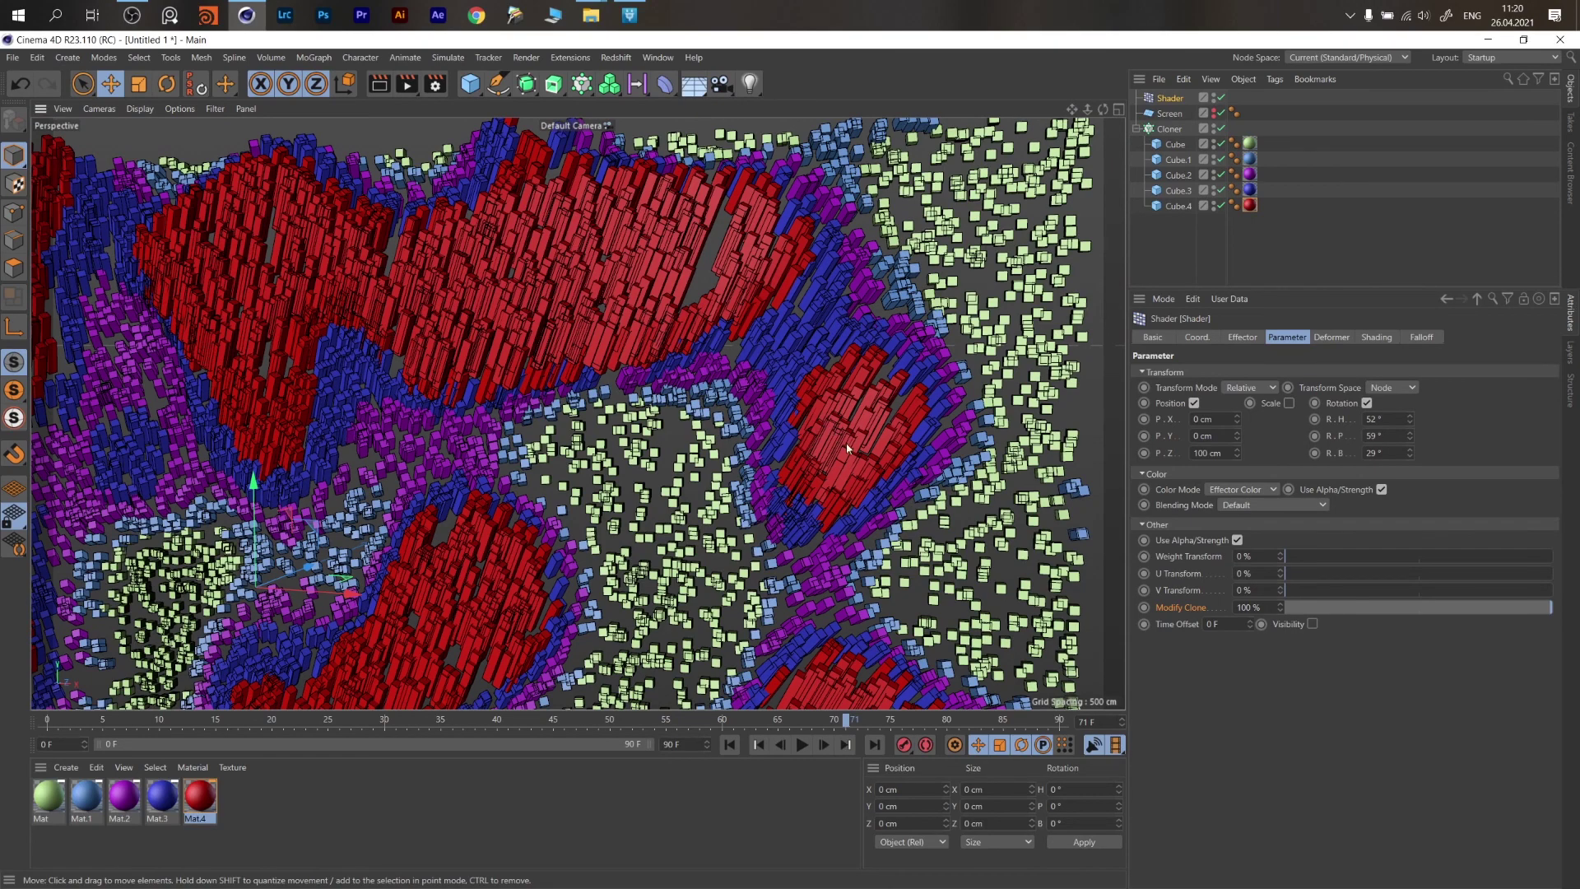
mouse_move(847, 448)
alt+mouse_down()
mouse_move(758, 217)
mouse_move(708, 283)
mouse_move(715, 334)
mouse_move(602, 247)
mouse_move(659, 277)
mouse_move(799, 269)
alt+mouse_up()
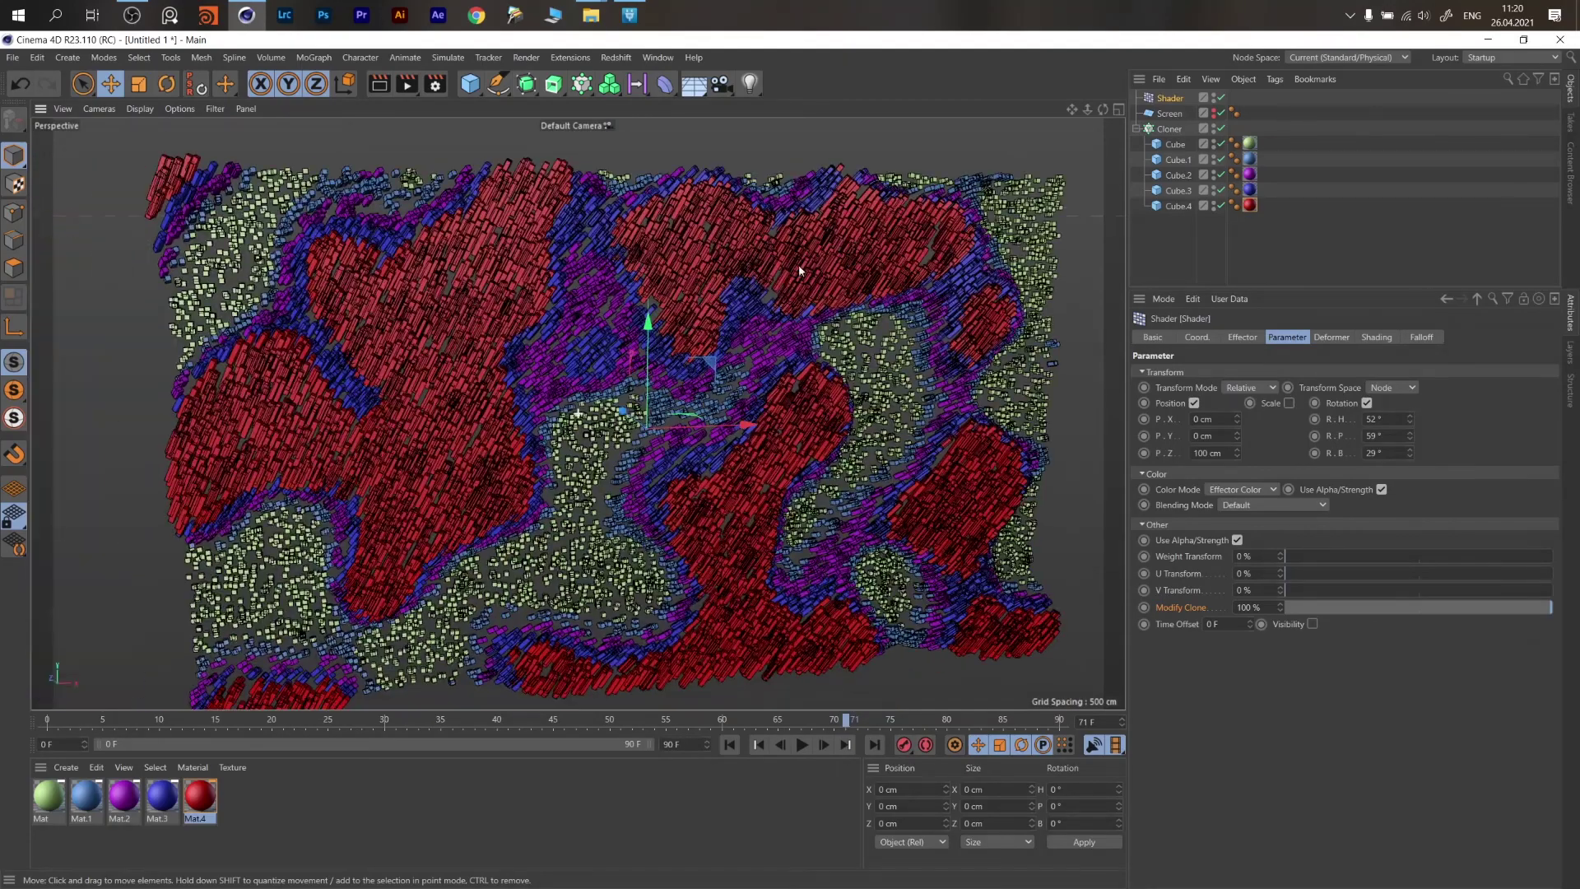
mouse_move(839, 463)
alt+mouse_down()
mouse_move(796, 454)
mouse_move(810, 419)
alt+mouse_up()
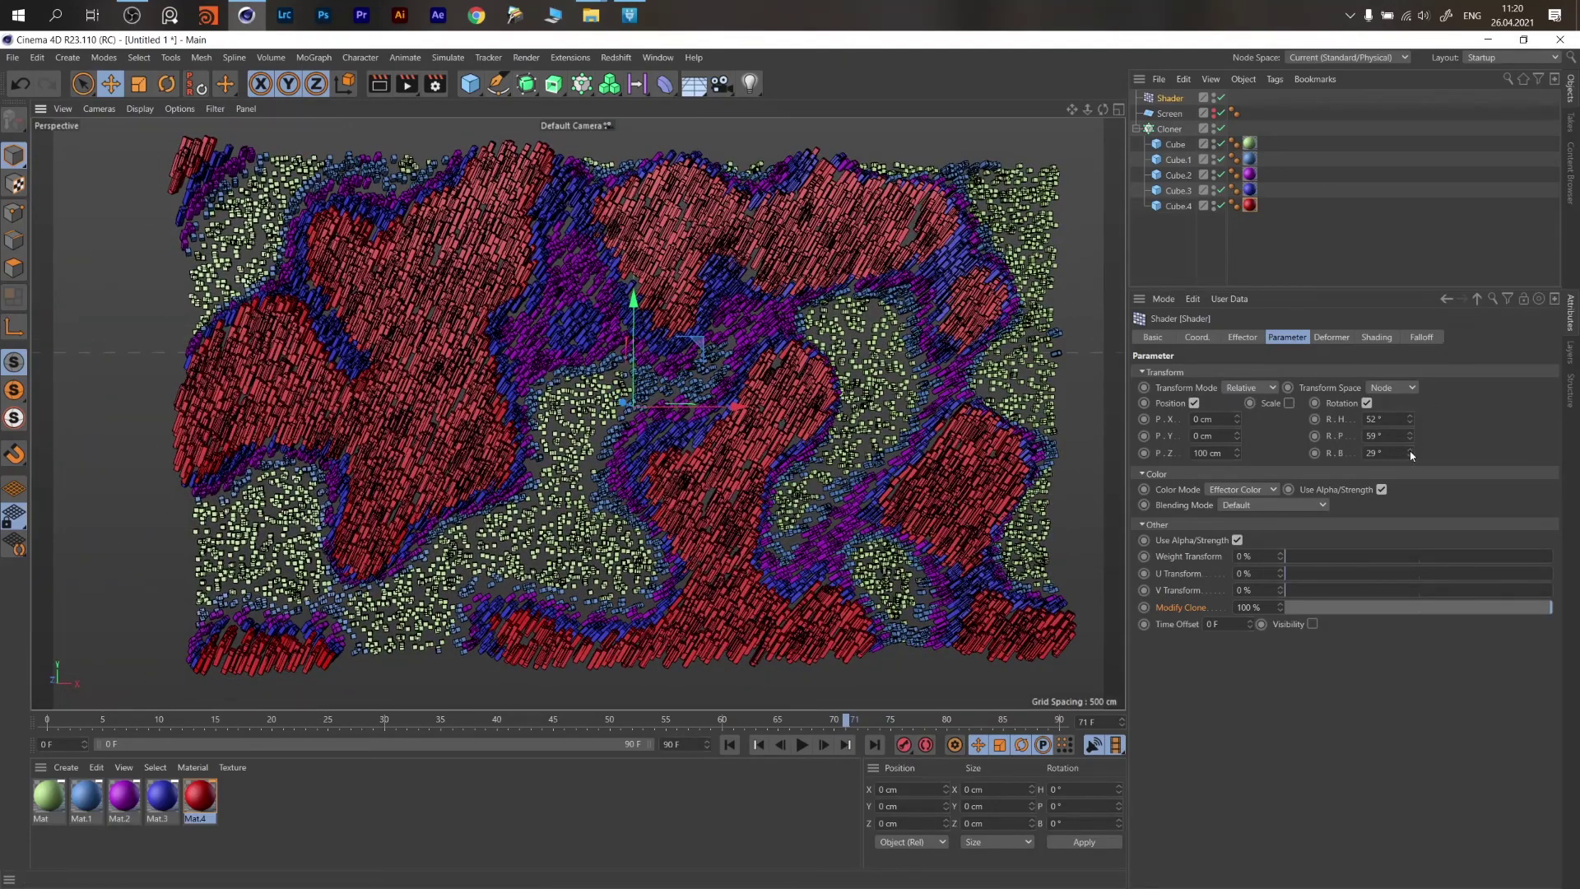
Set the Shader effector's rotation to H 53°, P 81° and B 50° and play the animation to check it.
drag(1410, 455, 1412, 418)
click(802, 745)
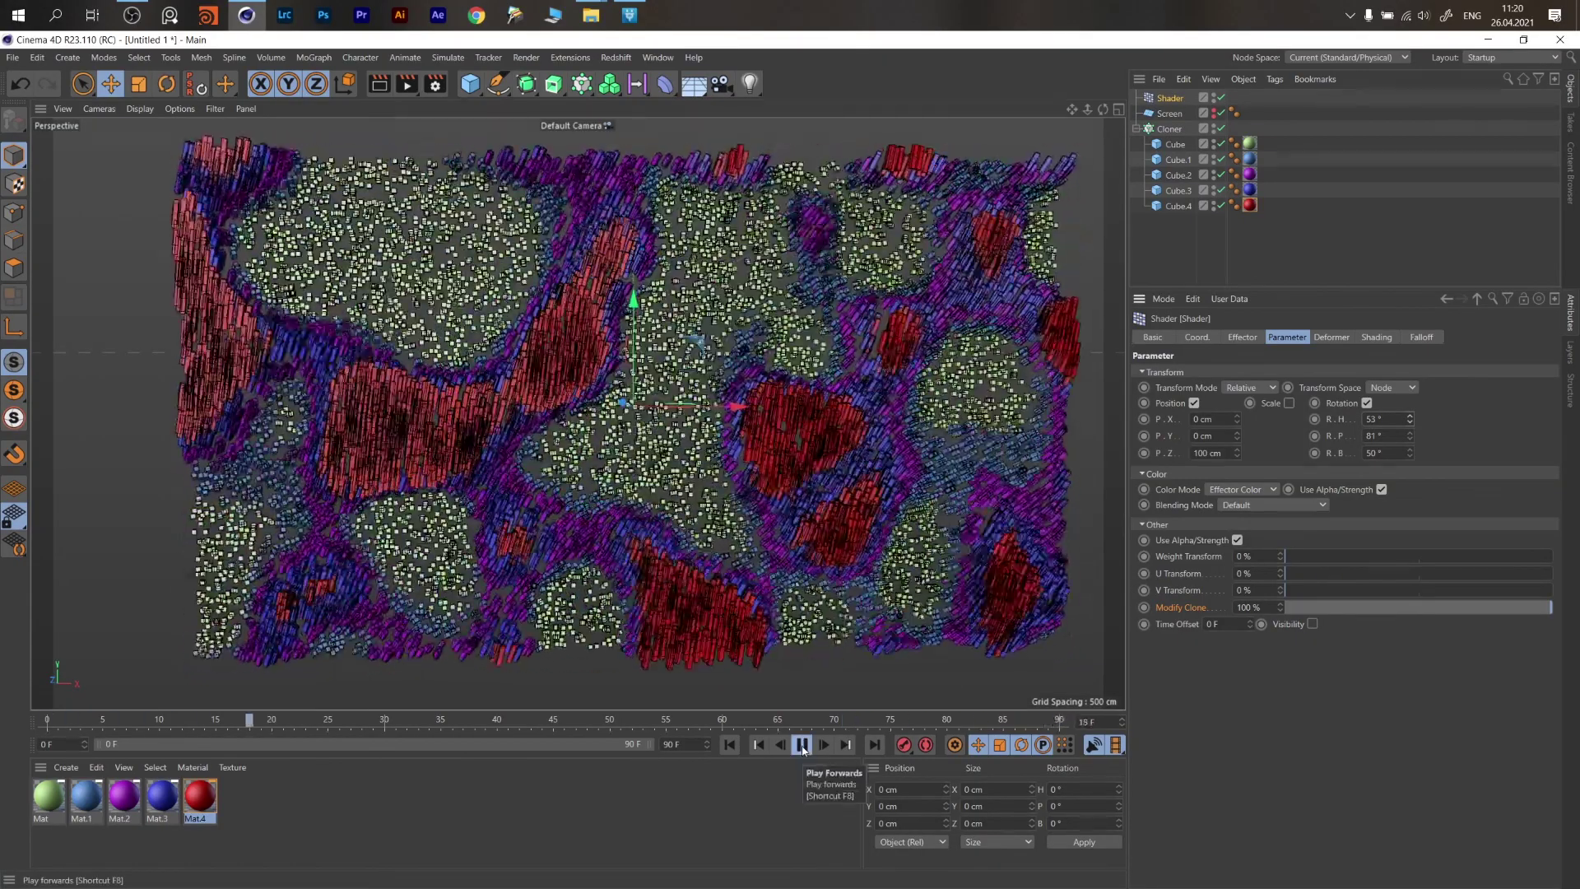
click(803, 744)
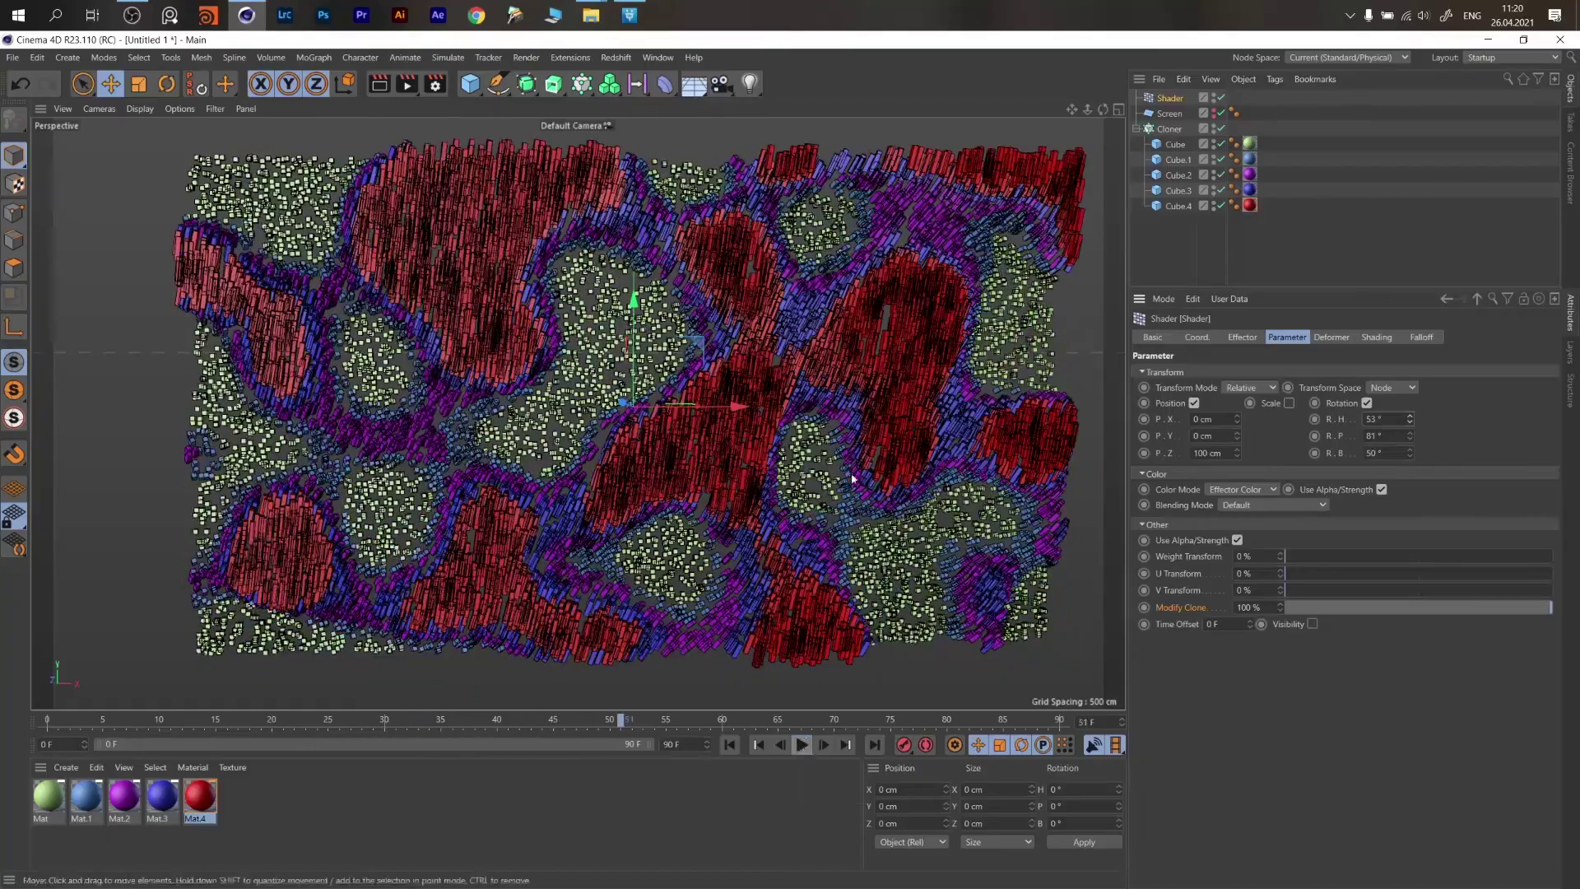
mouse_move(828, 497)
alt+mouse_down()
mouse_move(807, 439)
mouse_move(871, 353)
mouse_move(705, 309)
mouse_move(855, 489)
mouse_move(822, 492)
alt+mouse_up()
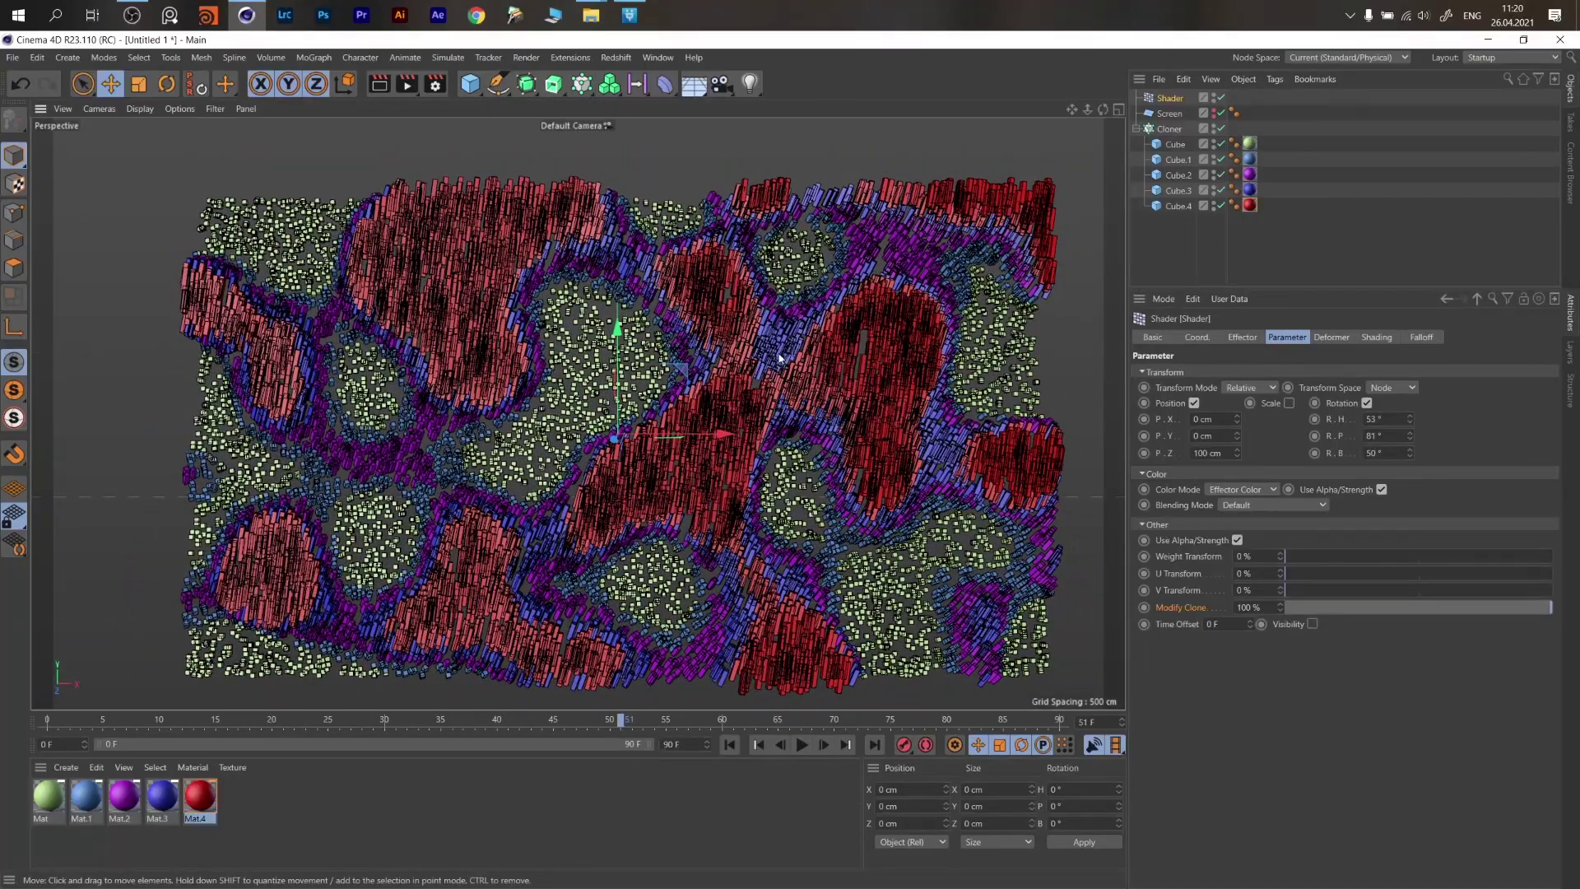
alt+middle_drag(779, 357, 768, 331)
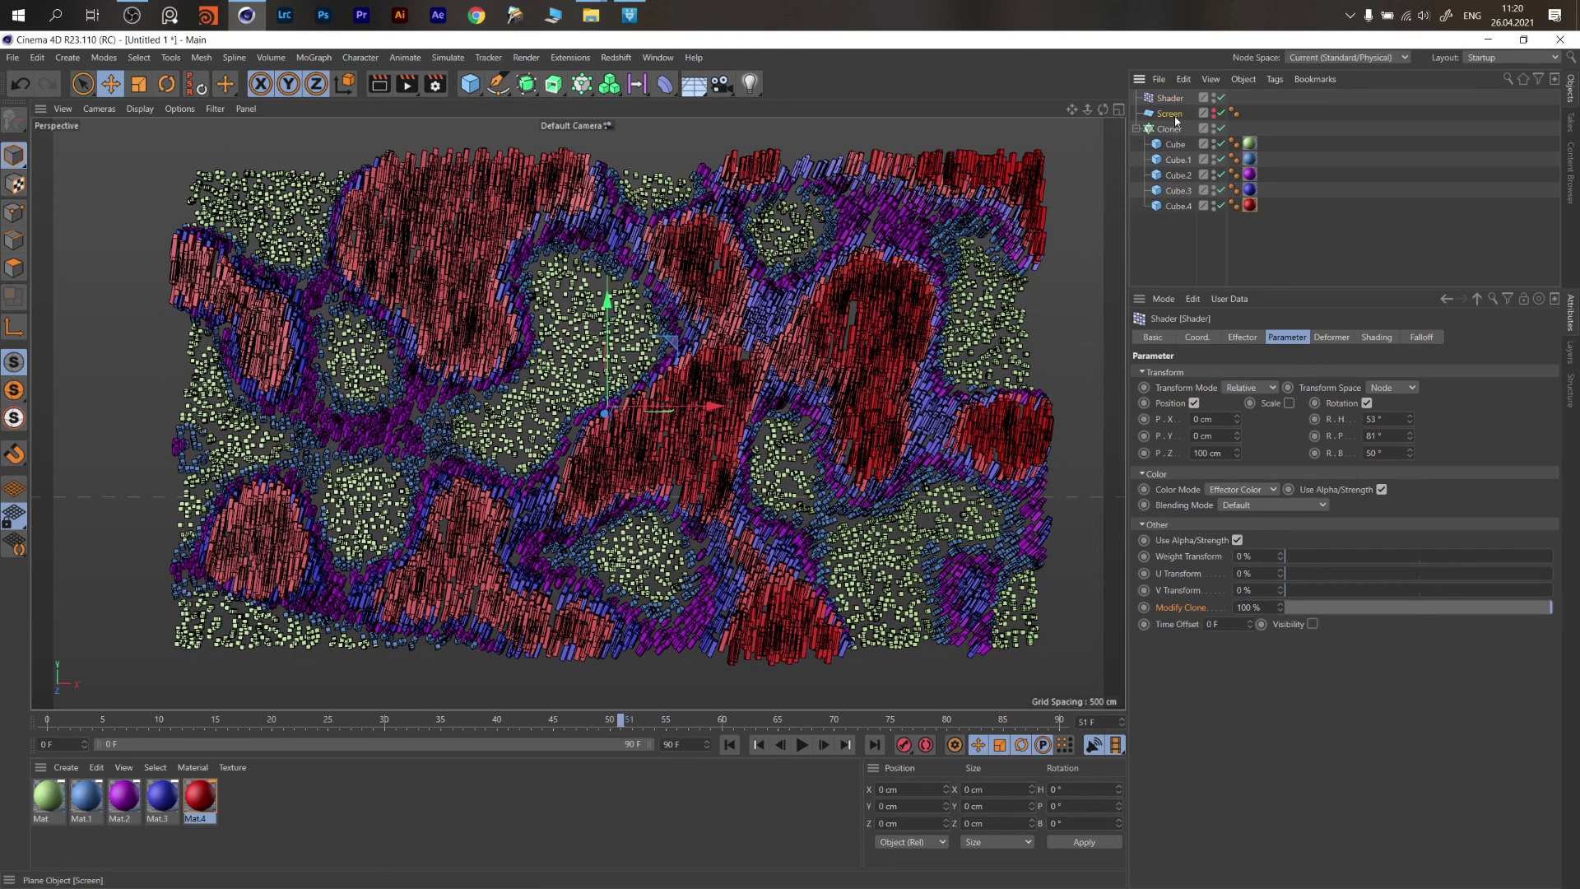
Duplicate the Screen plane and add a Bend deformer as a child of the copy.
ctrl+drag(1175, 117, 1174, 96)
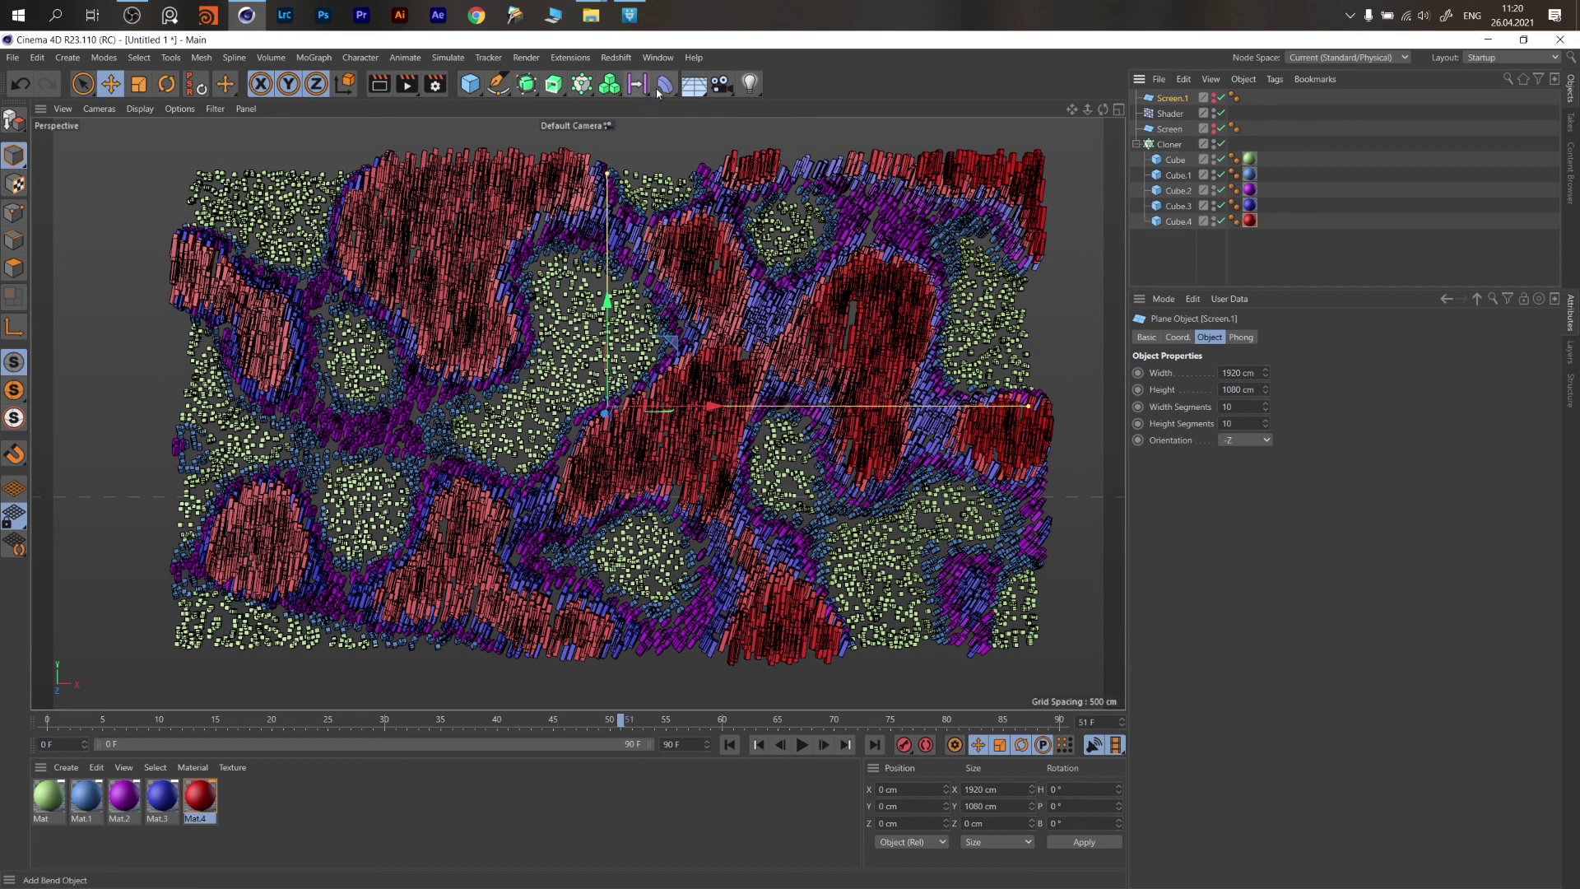
click(660, 88)
click(722, 106)
drag(1173, 97, 1180, 116)
click(1173, 98)
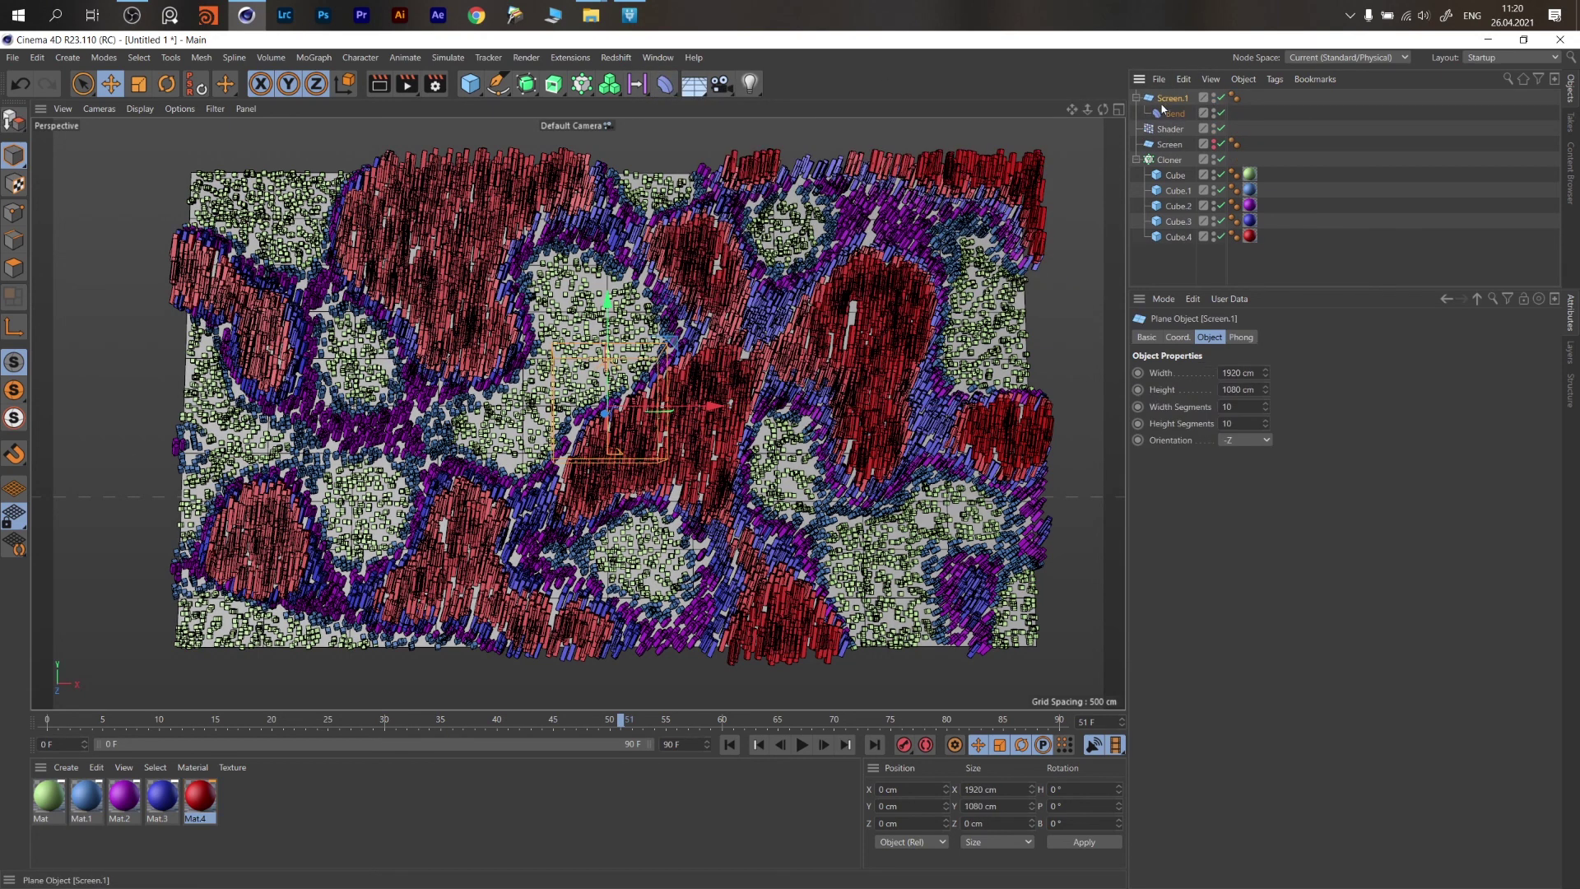
Solo the plane copy in the viewport and set the Bend deformer's Strength to 17°.
click(15, 393)
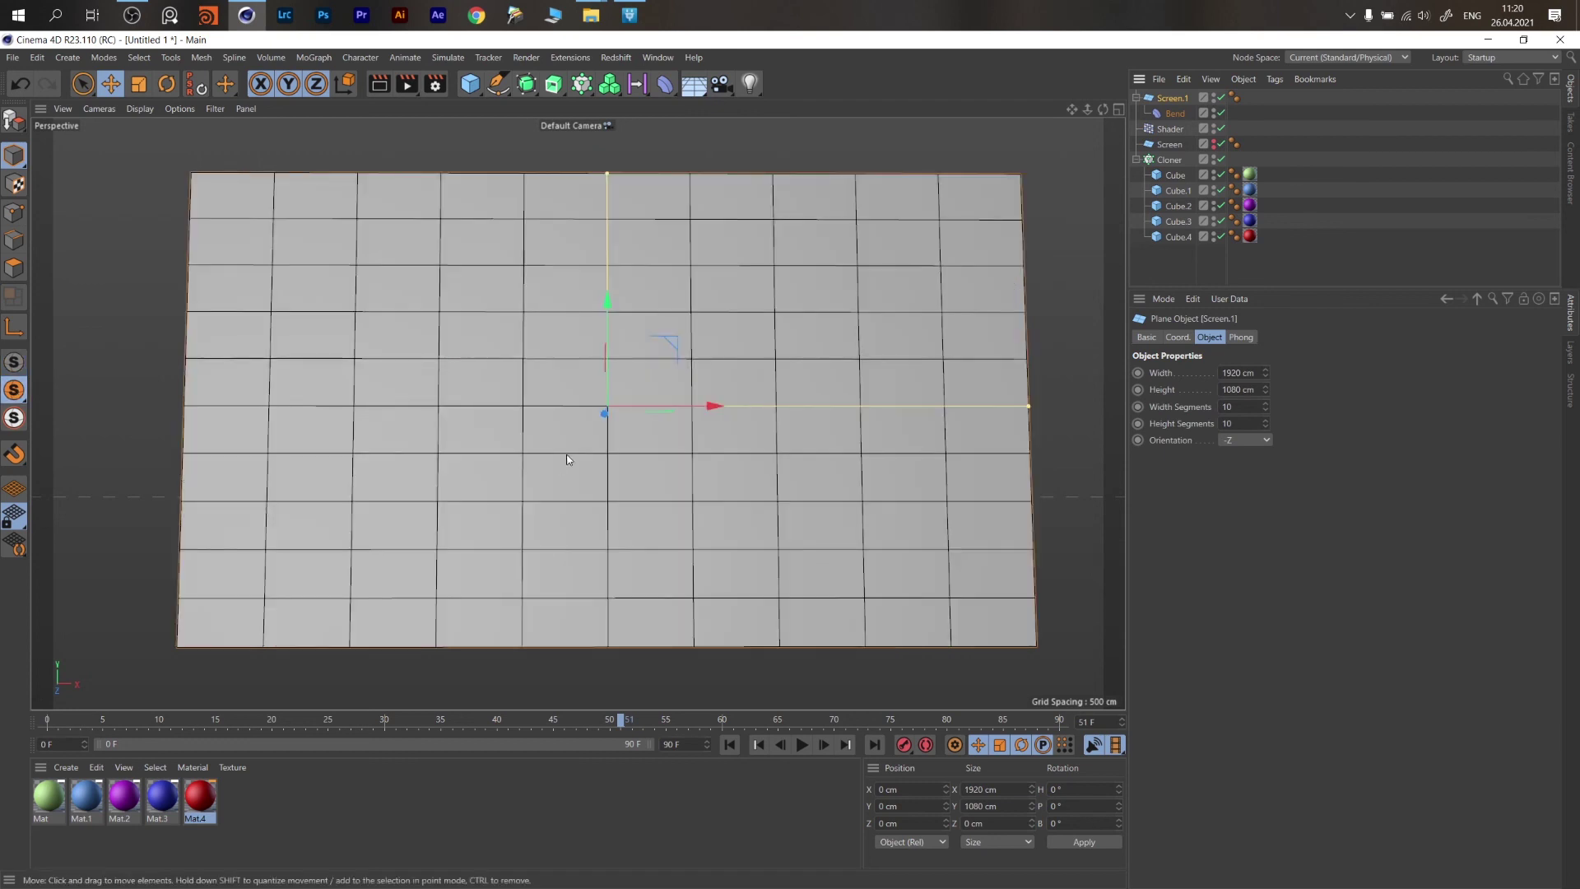
alt+drag(568, 458, 561, 418)
click(1174, 114)
alt+drag(1093, 234, 823, 448)
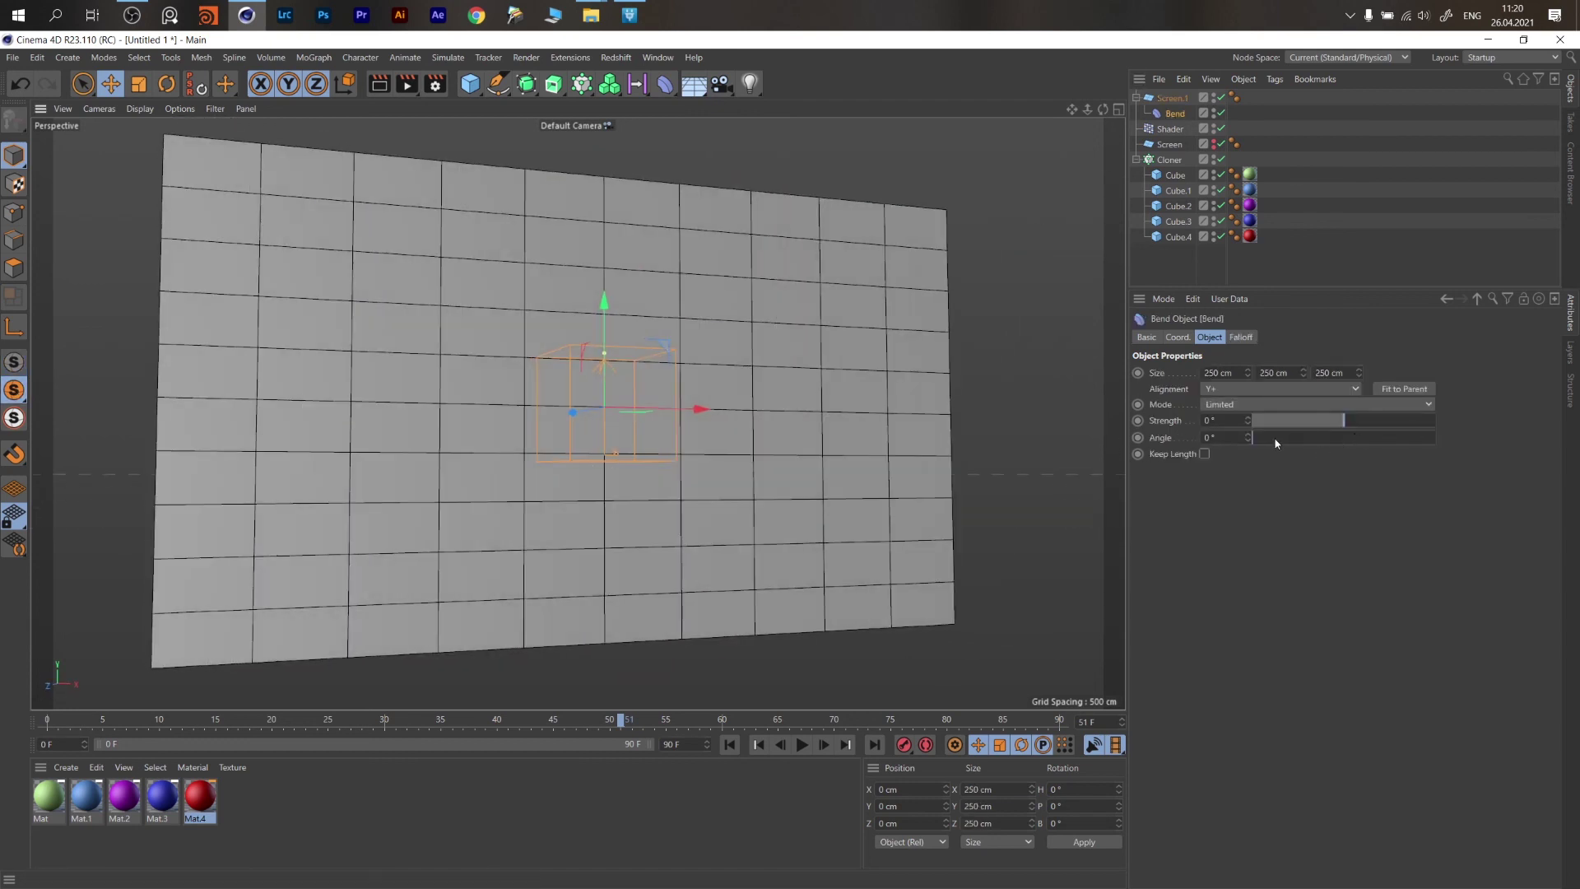
drag(1342, 420, 1349, 422)
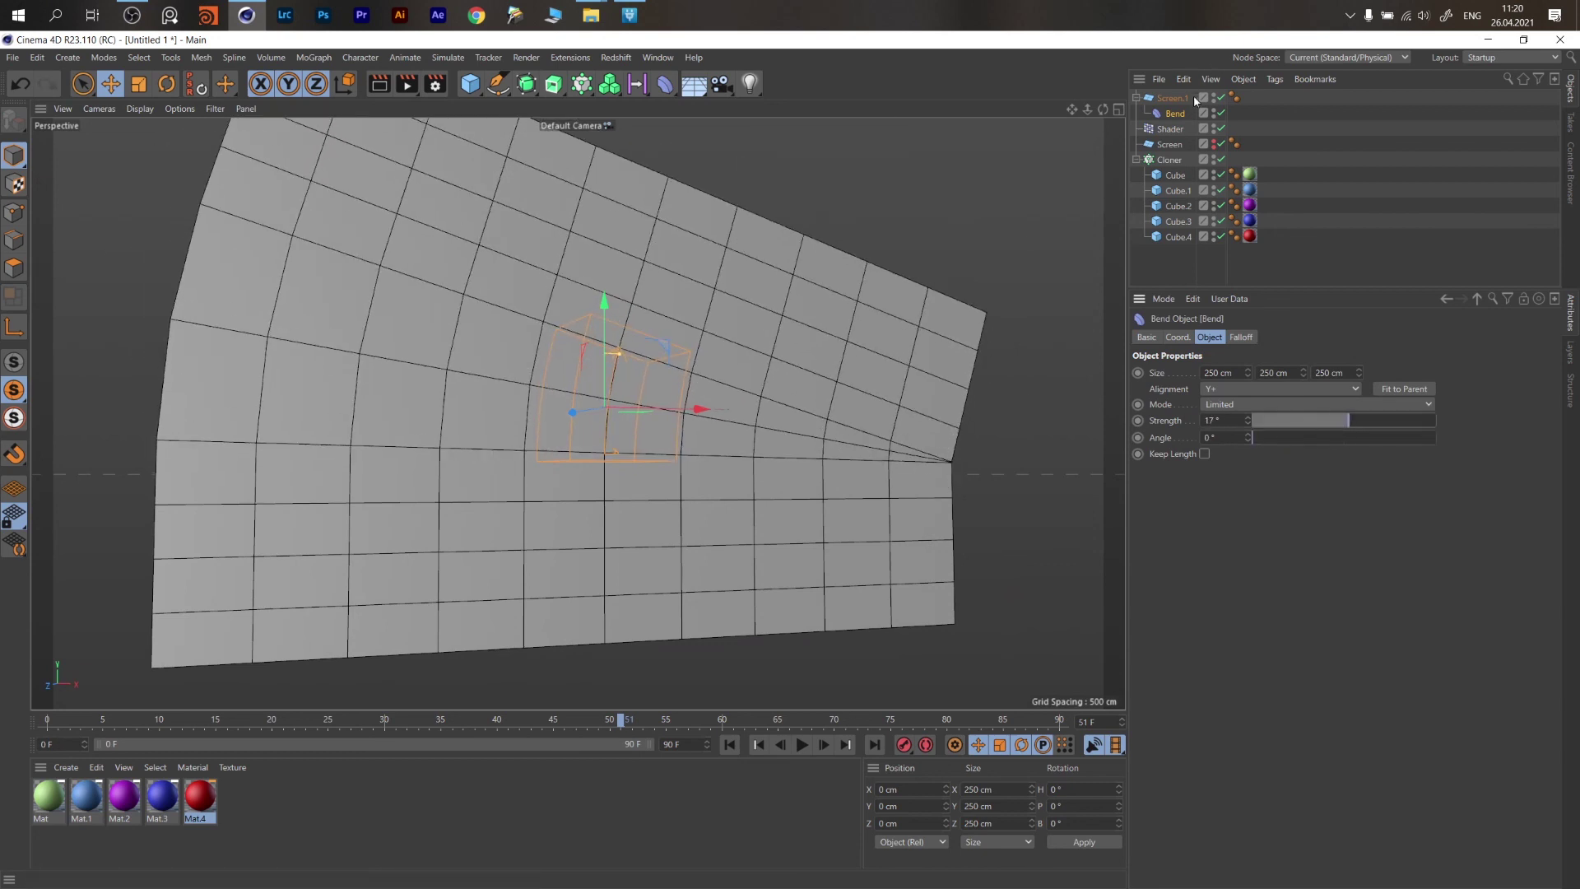
Rotate the Bend deformer to H 0°, P 90° and B 90° so the plane curves horizontally.
click(167, 85)
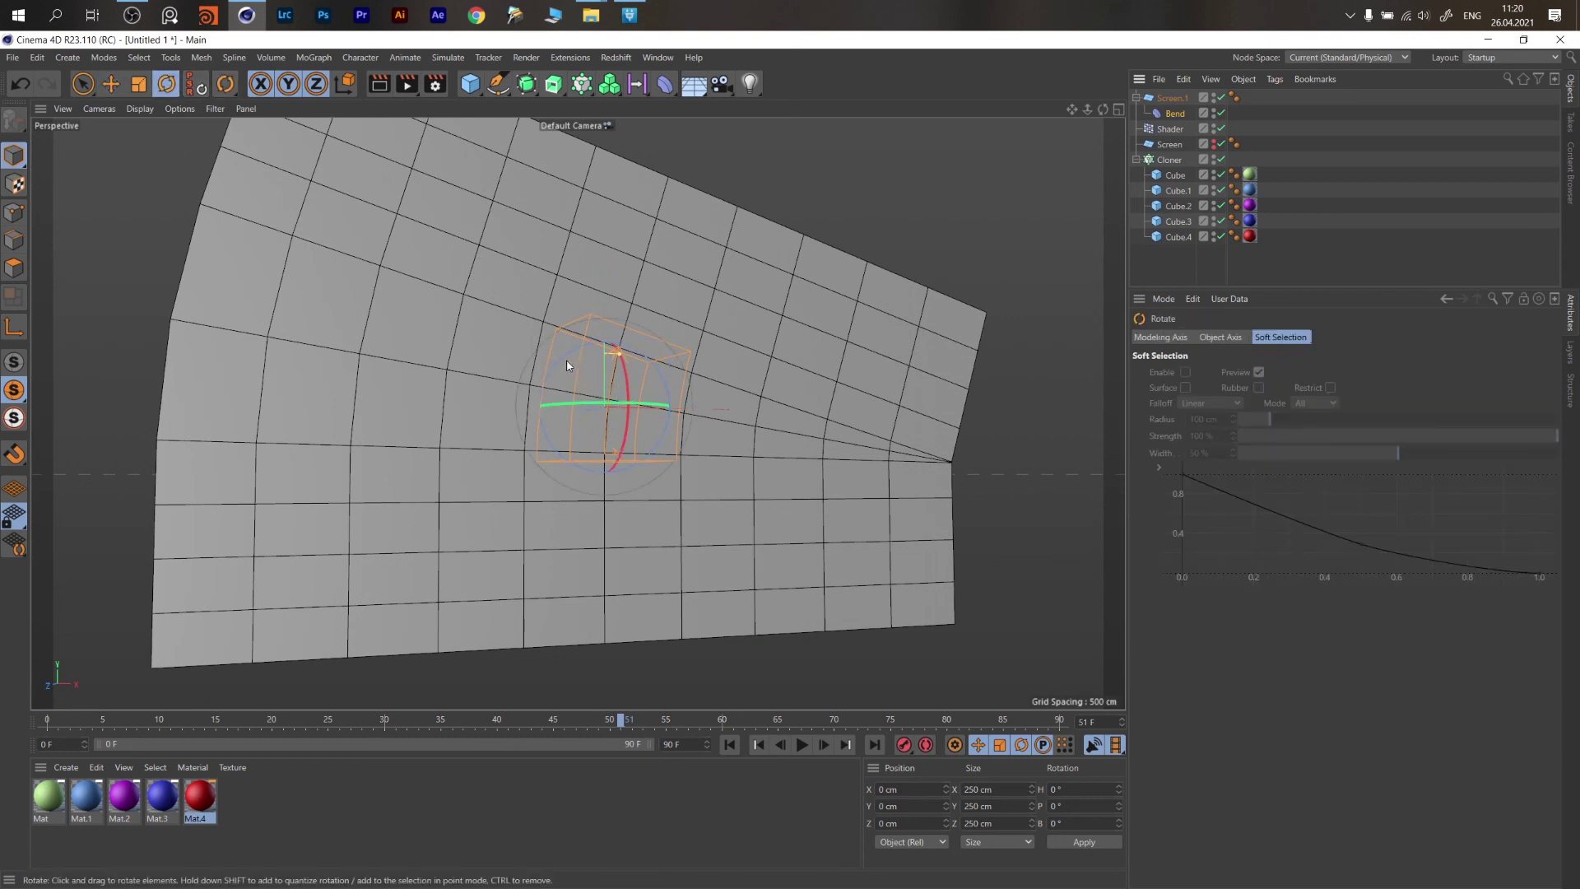
drag(580, 402, 752, 406)
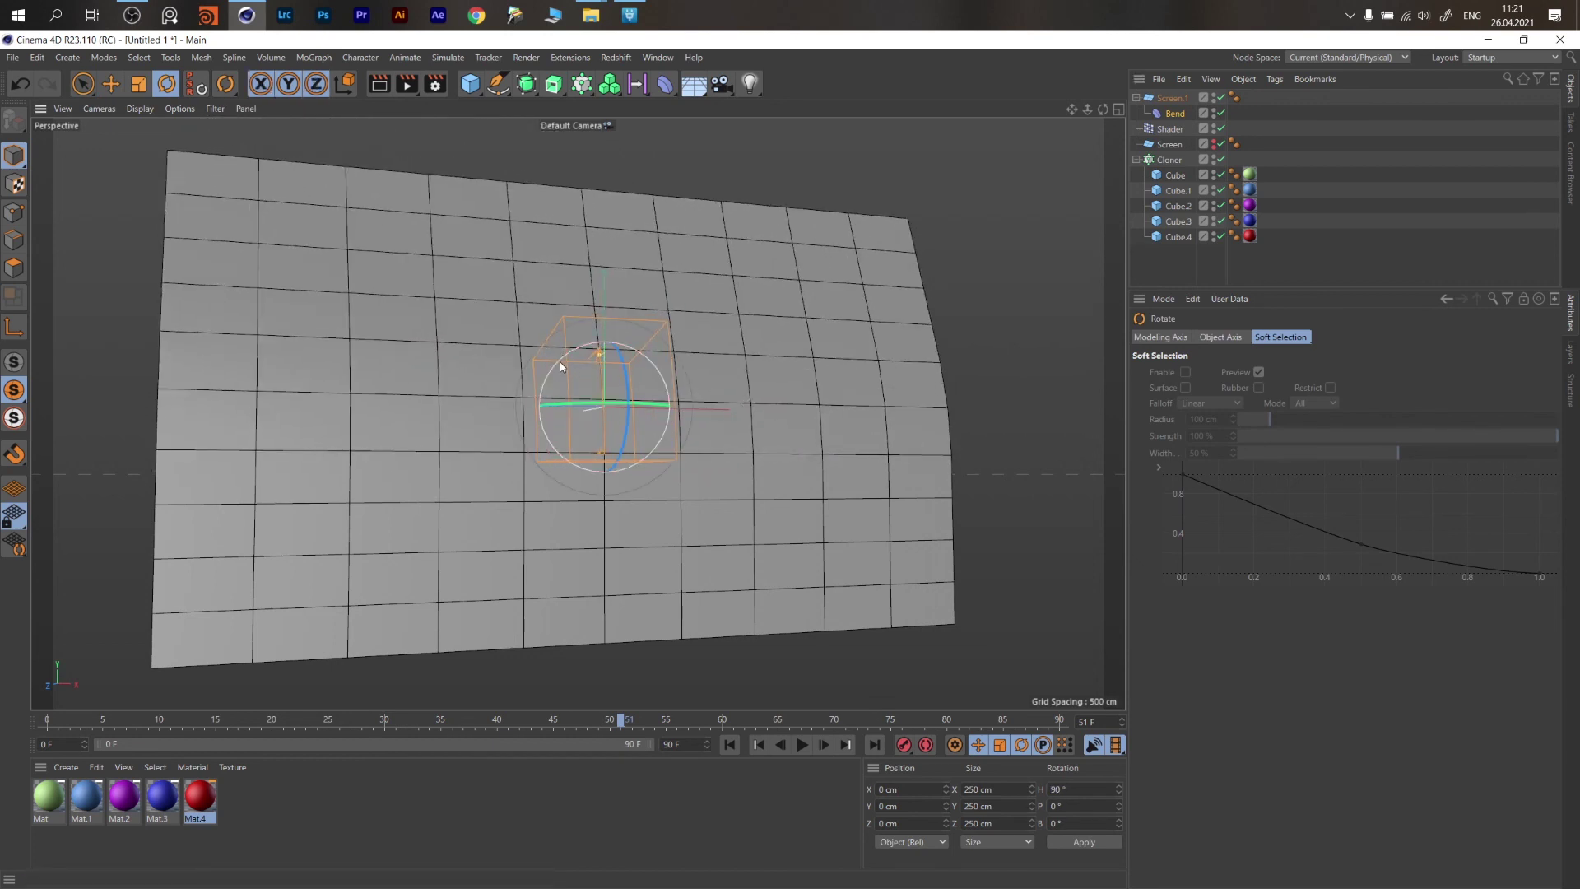
drag(599, 369, 643, 366)
alt+drag(648, 387, 566, 479)
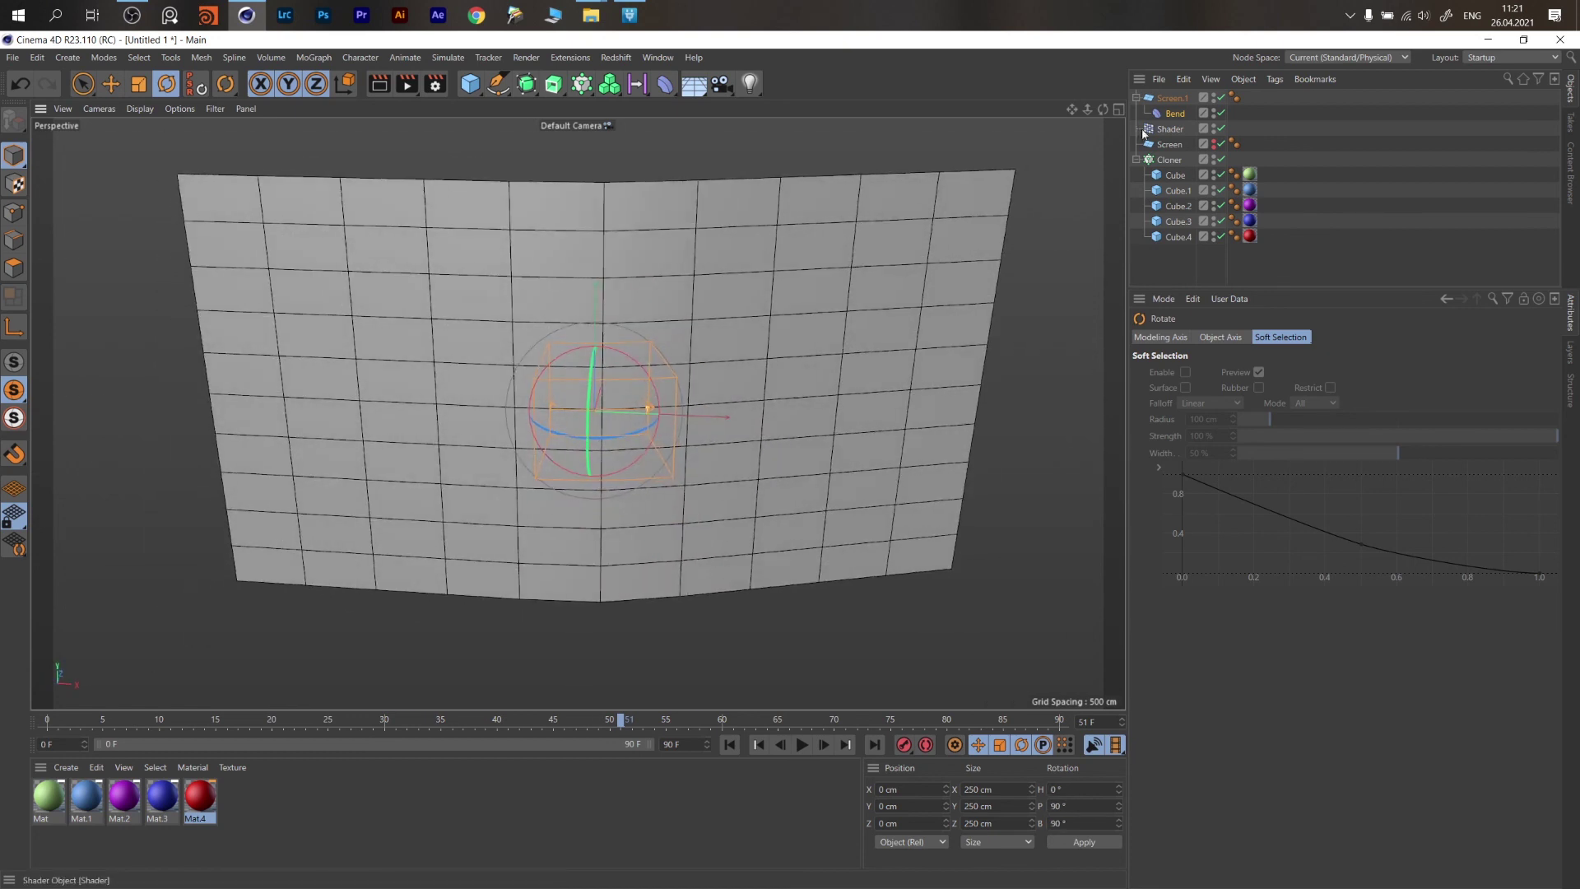
Set the Bend deformer's Mode to Unlimited so the whole plane is curved.
click(1174, 114)
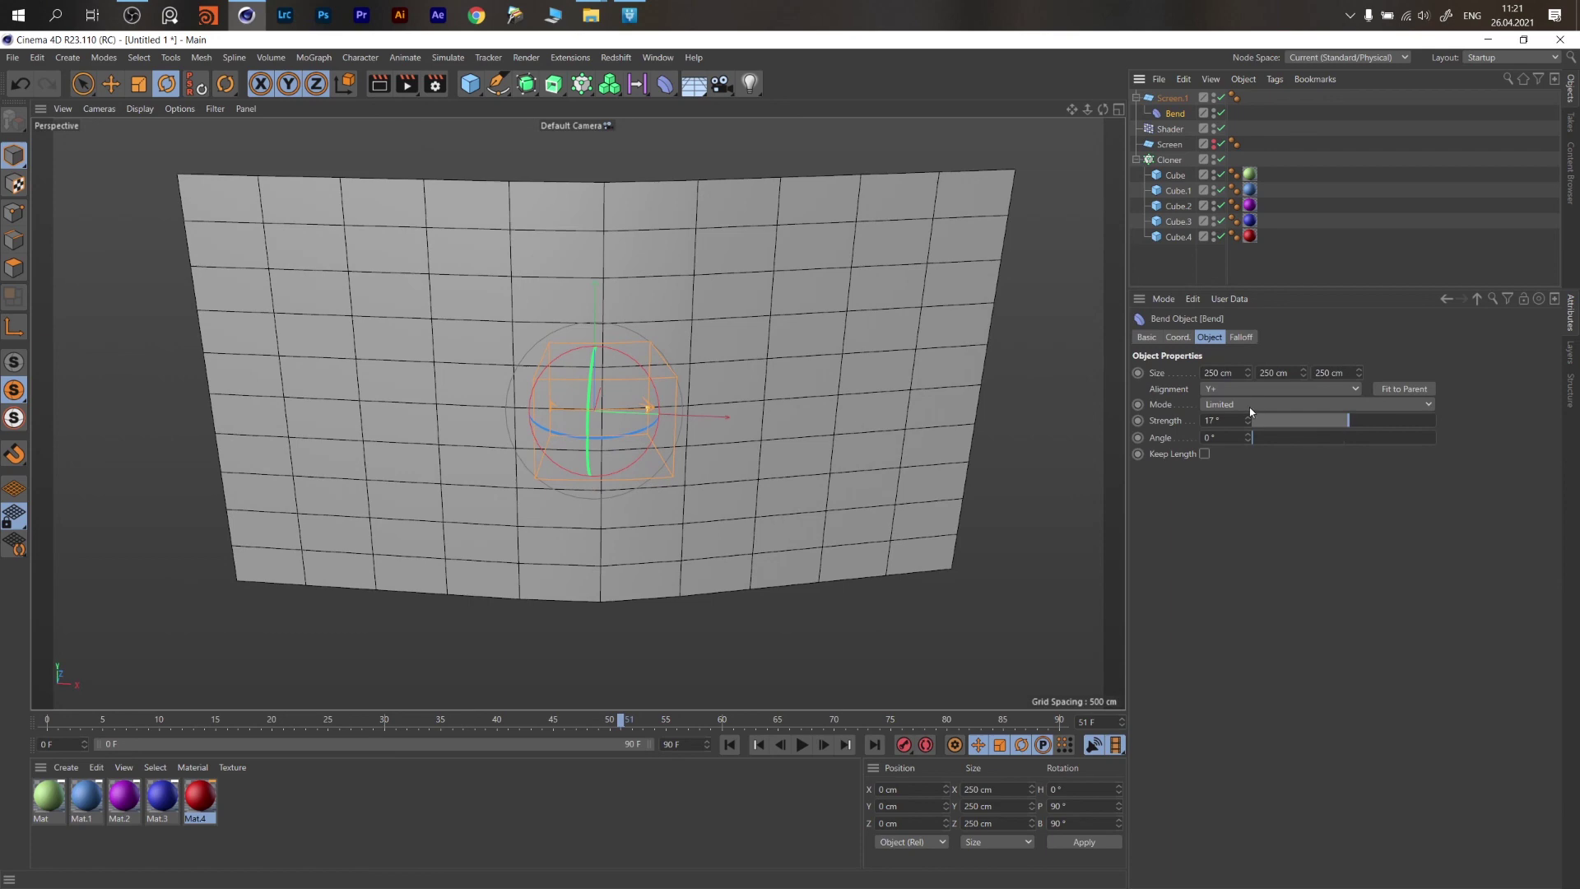
click(1221, 404)
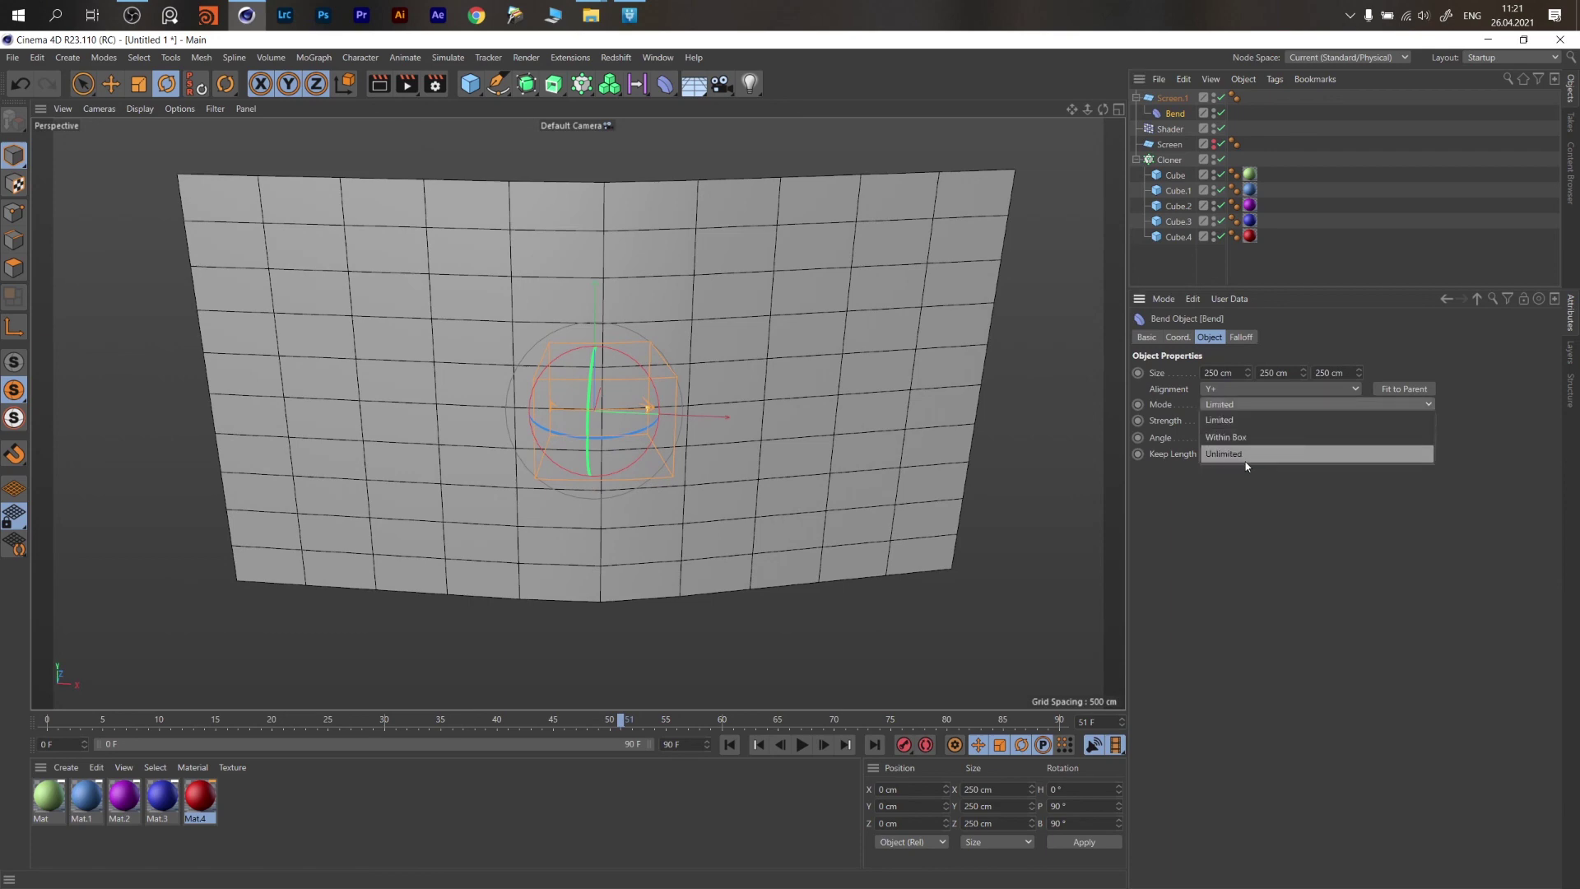
click(1246, 456)
mouse_move(761, 449)
alt+mouse_down()
mouse_move(815, 420)
mouse_move(815, 471)
mouse_move(487, 437)
mouse_move(673, 436)
alt+mouse_up()
alt+right_drag(673, 436, 615, 475)
alt+drag(615, 475, 610, 471)
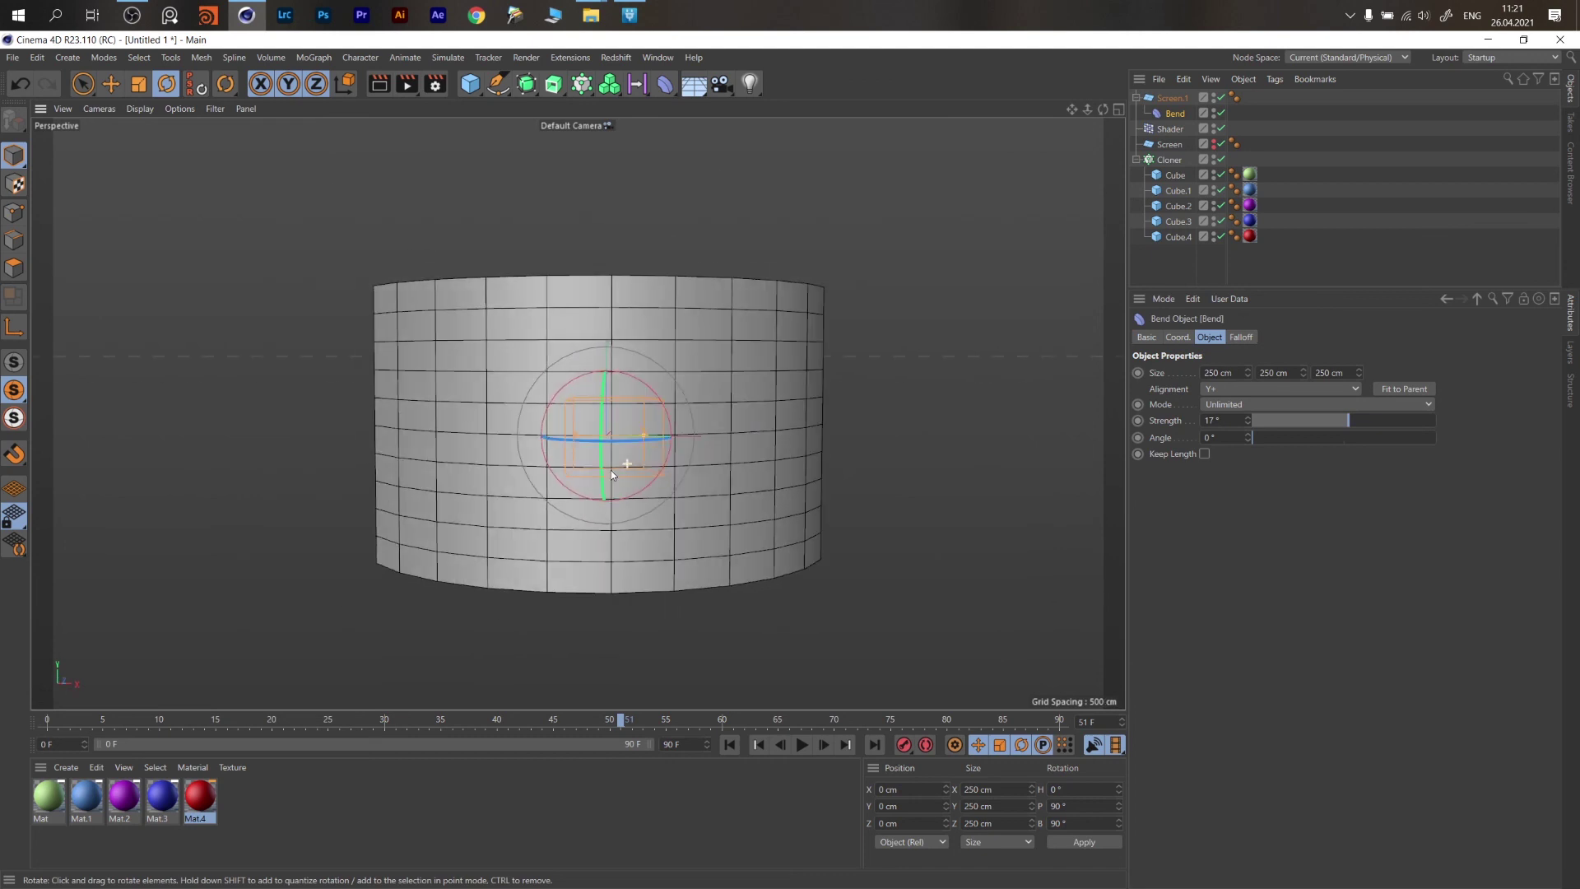
Assign the bent plane Screen.1 as the Cloner's distribution object and turn off viewport solo.
click(1166, 159)
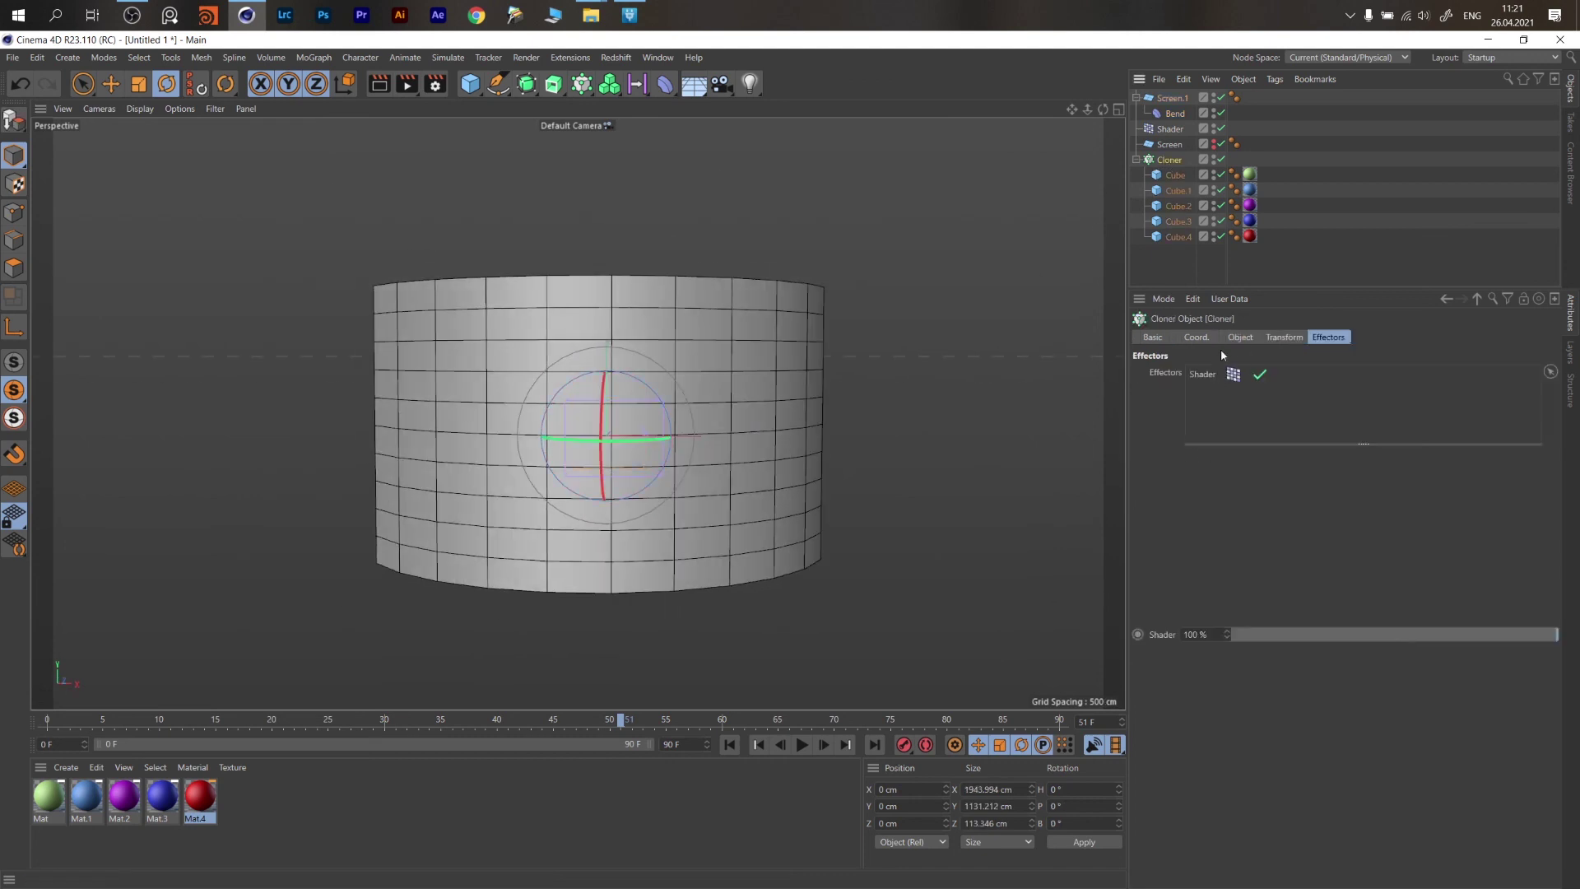
click(1197, 337)
click(1239, 338)
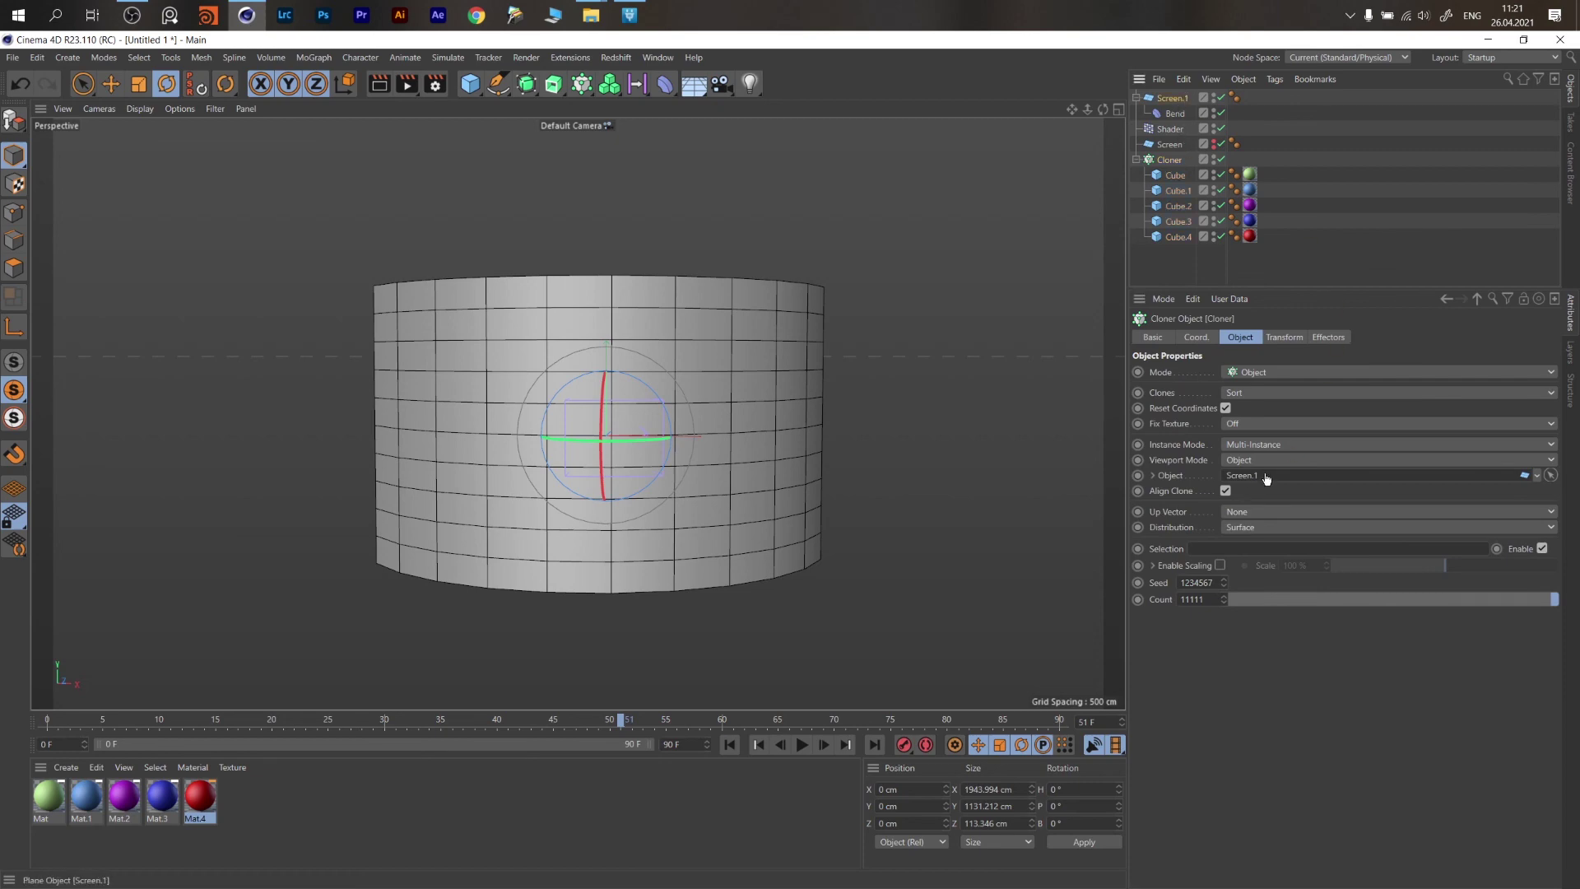
click(23, 362)
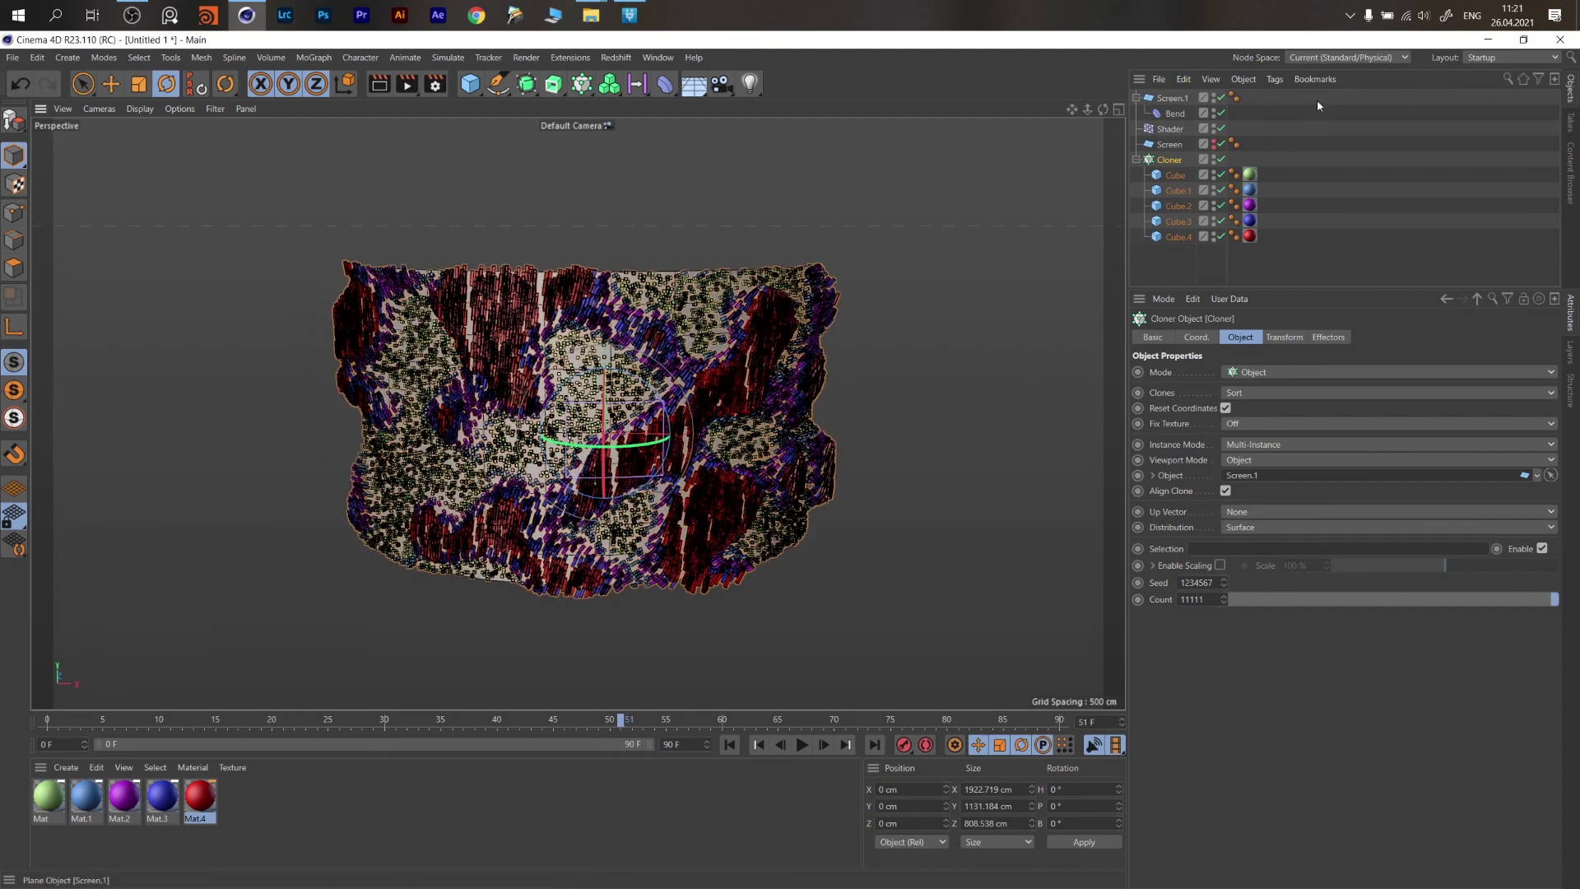
Hide the bent plane and play the animation to examine the cubes on the curved surface.
alt+drag(621, 461, 737, 395)
click(1182, 254)
click(802, 744)
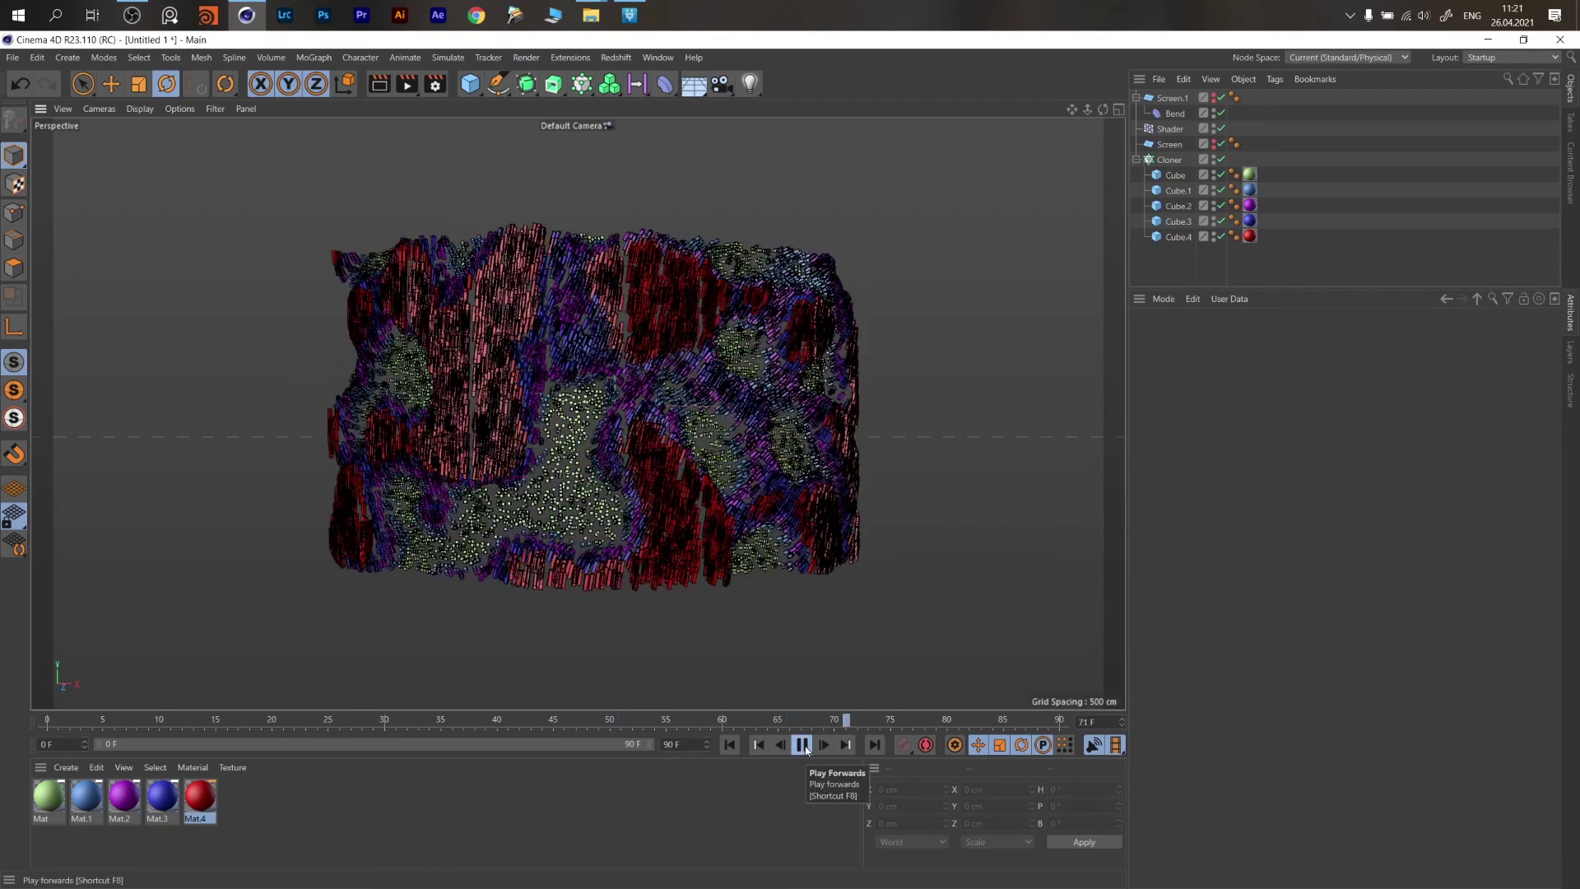
alt+drag(765, 526, 720, 367)
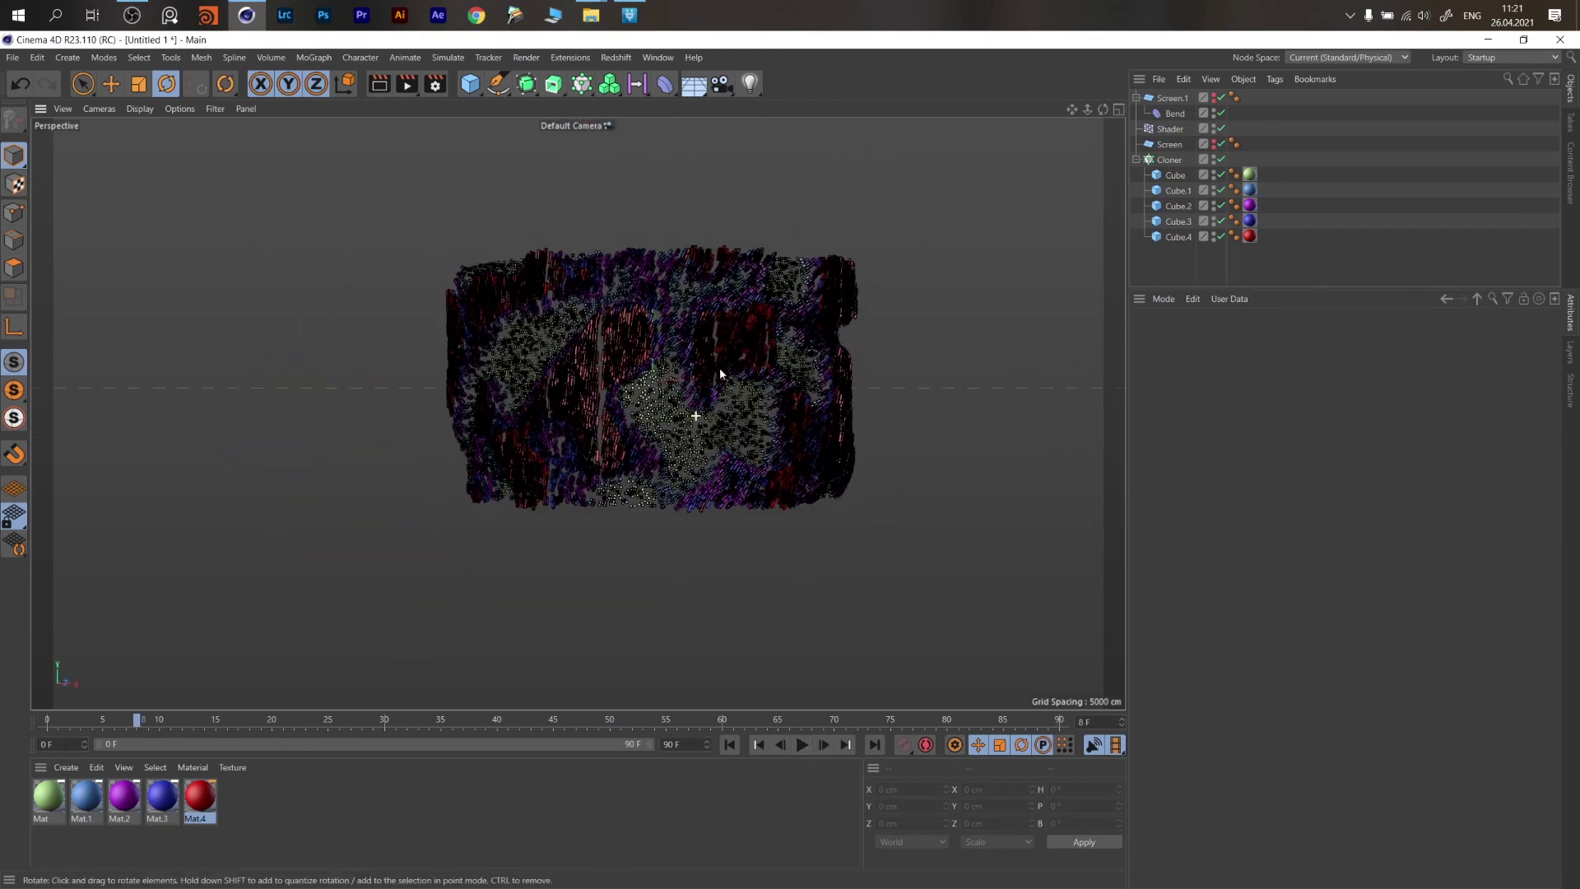
key(ctrl+shift+z)
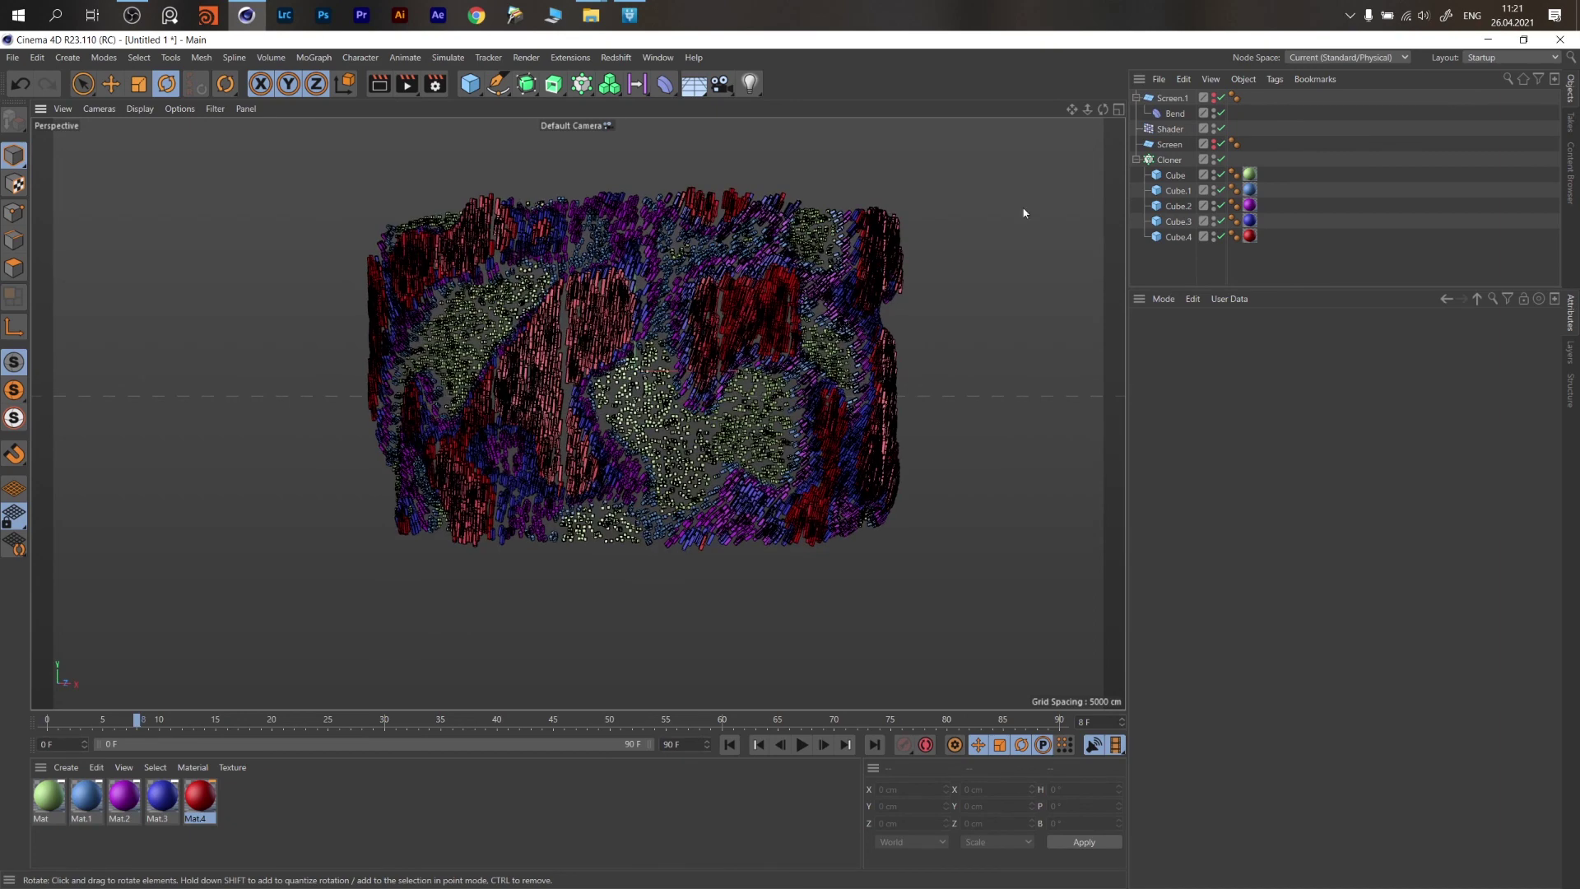
Reassign the flat Screen plane as the Cloner's distribution object and delete the bent copy Screen.1.
click(1182, 160)
drag(1178, 145, 1270, 491)
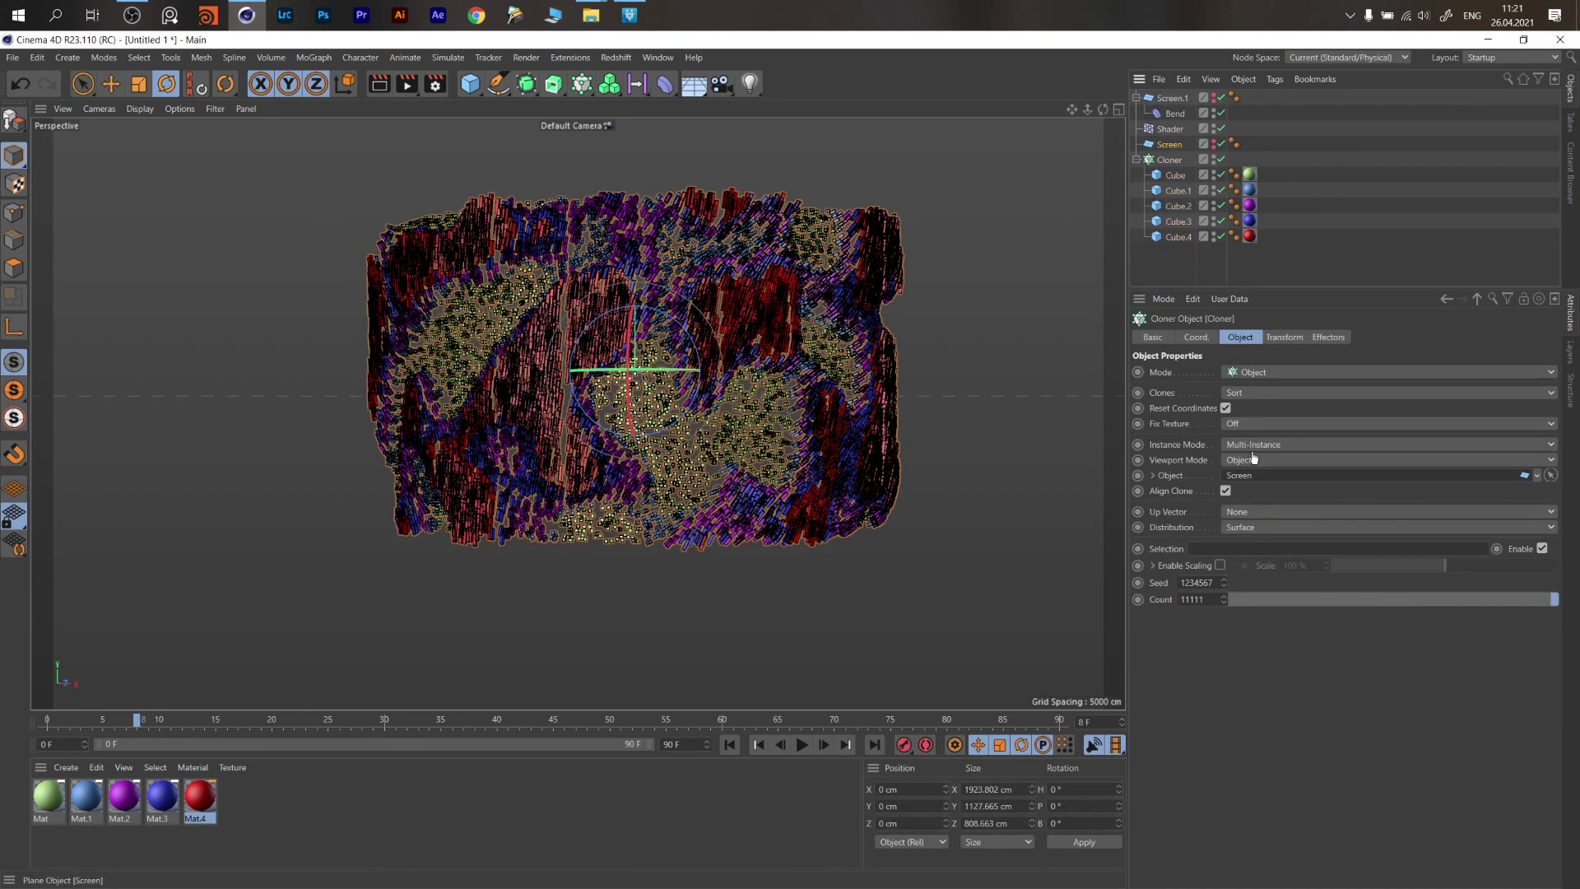
click(1172, 98)
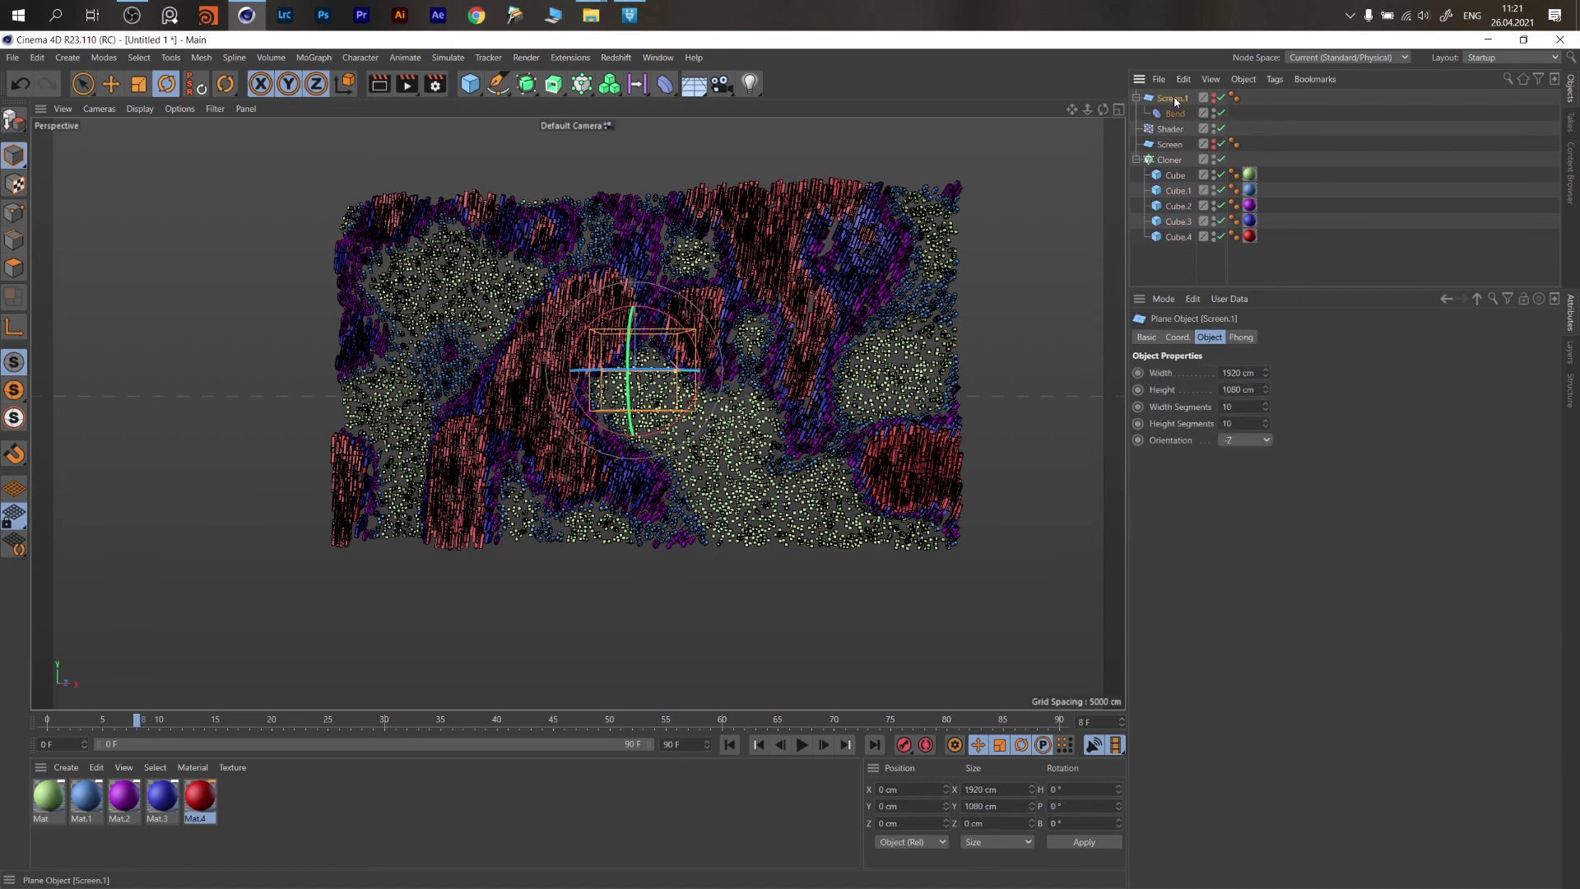
key(Delete)
Delete the material tags from all five cubes inside the Cloner.
scroll(751, 378, up, 4)
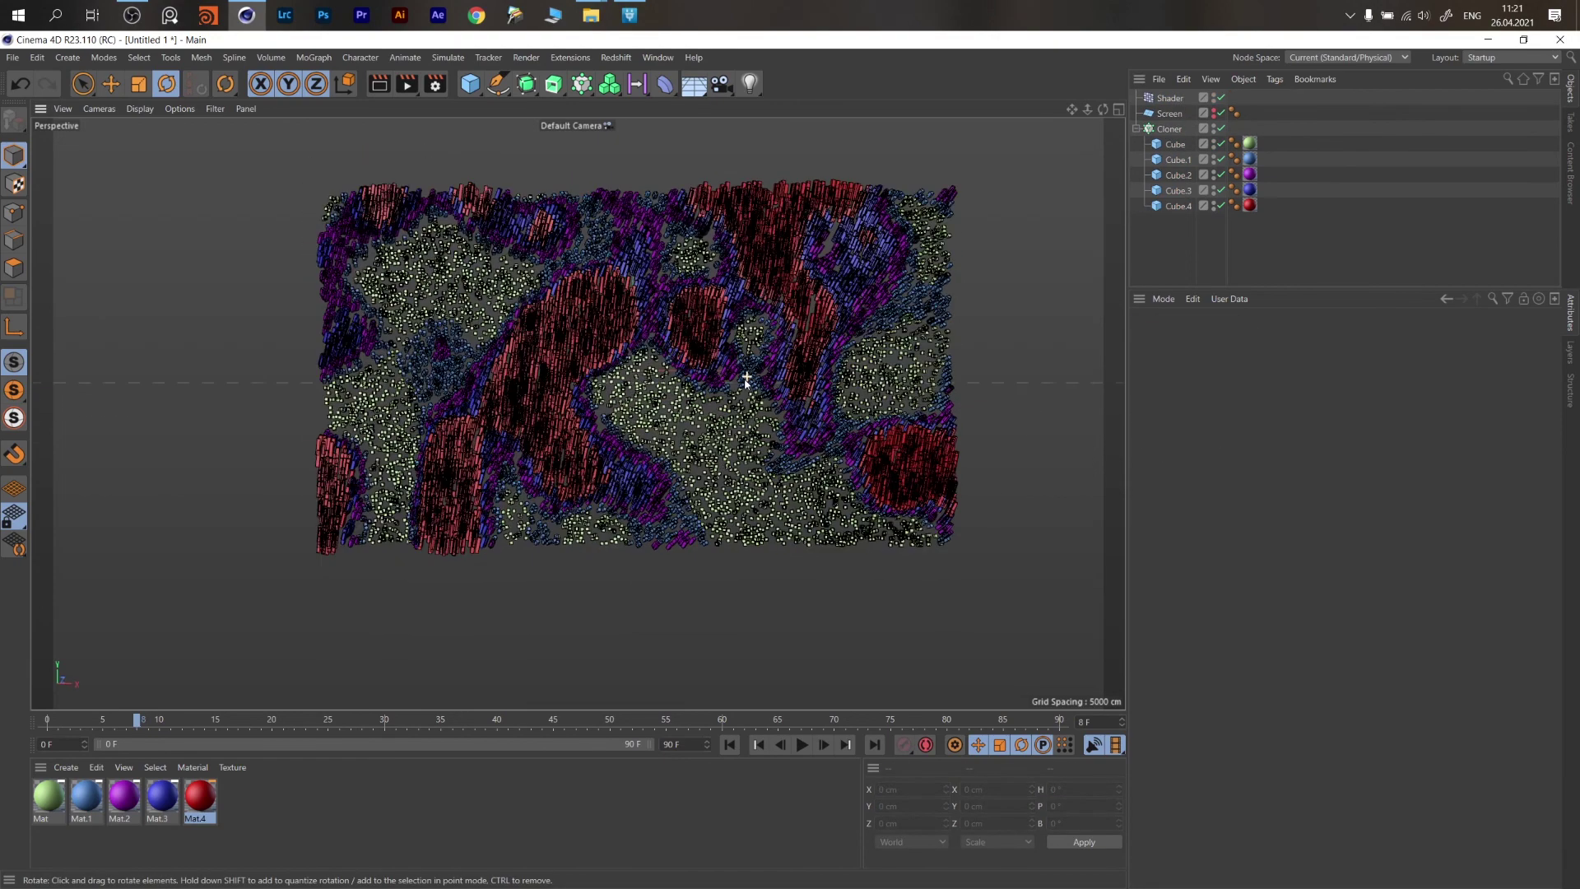
drag(1278, 143, 1247, 240)
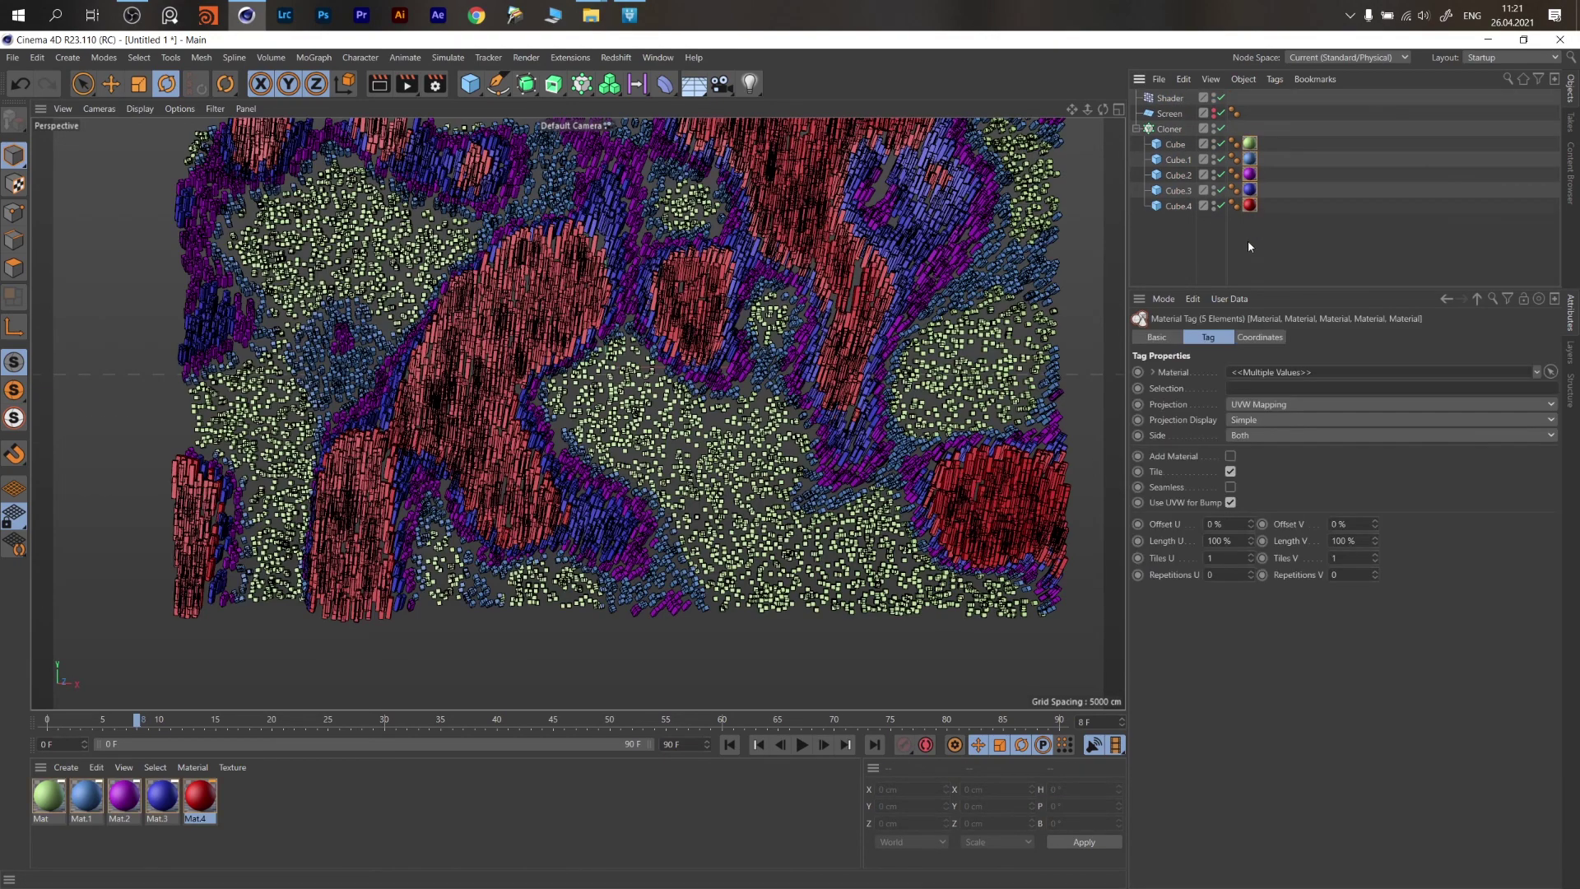
key(Delete)
alt+drag(751, 424, 759, 388)
alt+middle_drag(759, 389, 752, 416)
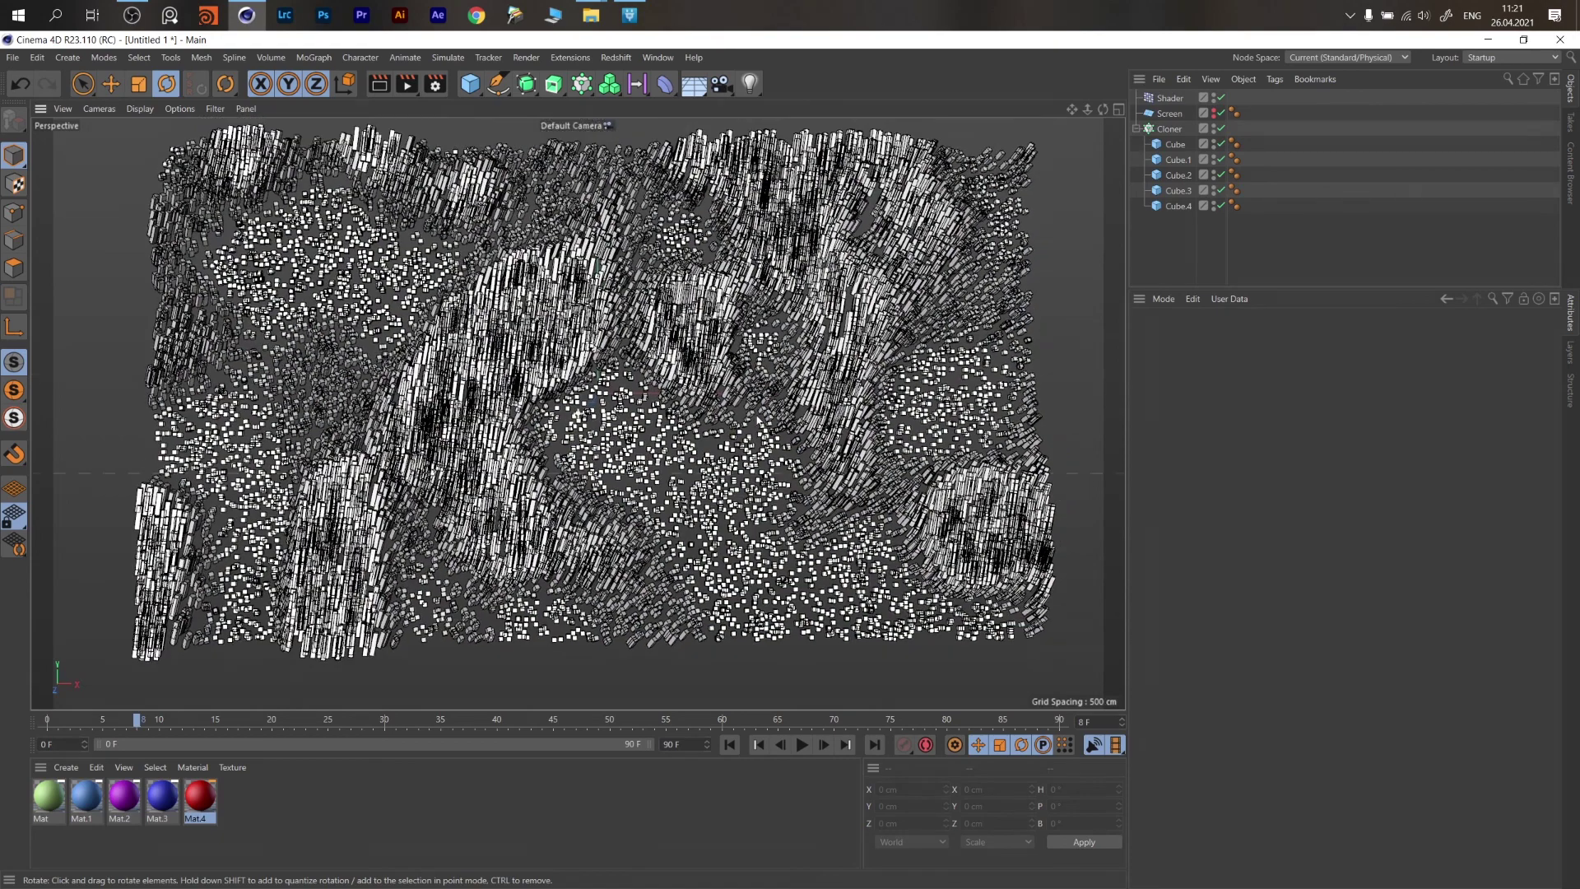
alt+right_drag(751, 415, 714, 432)
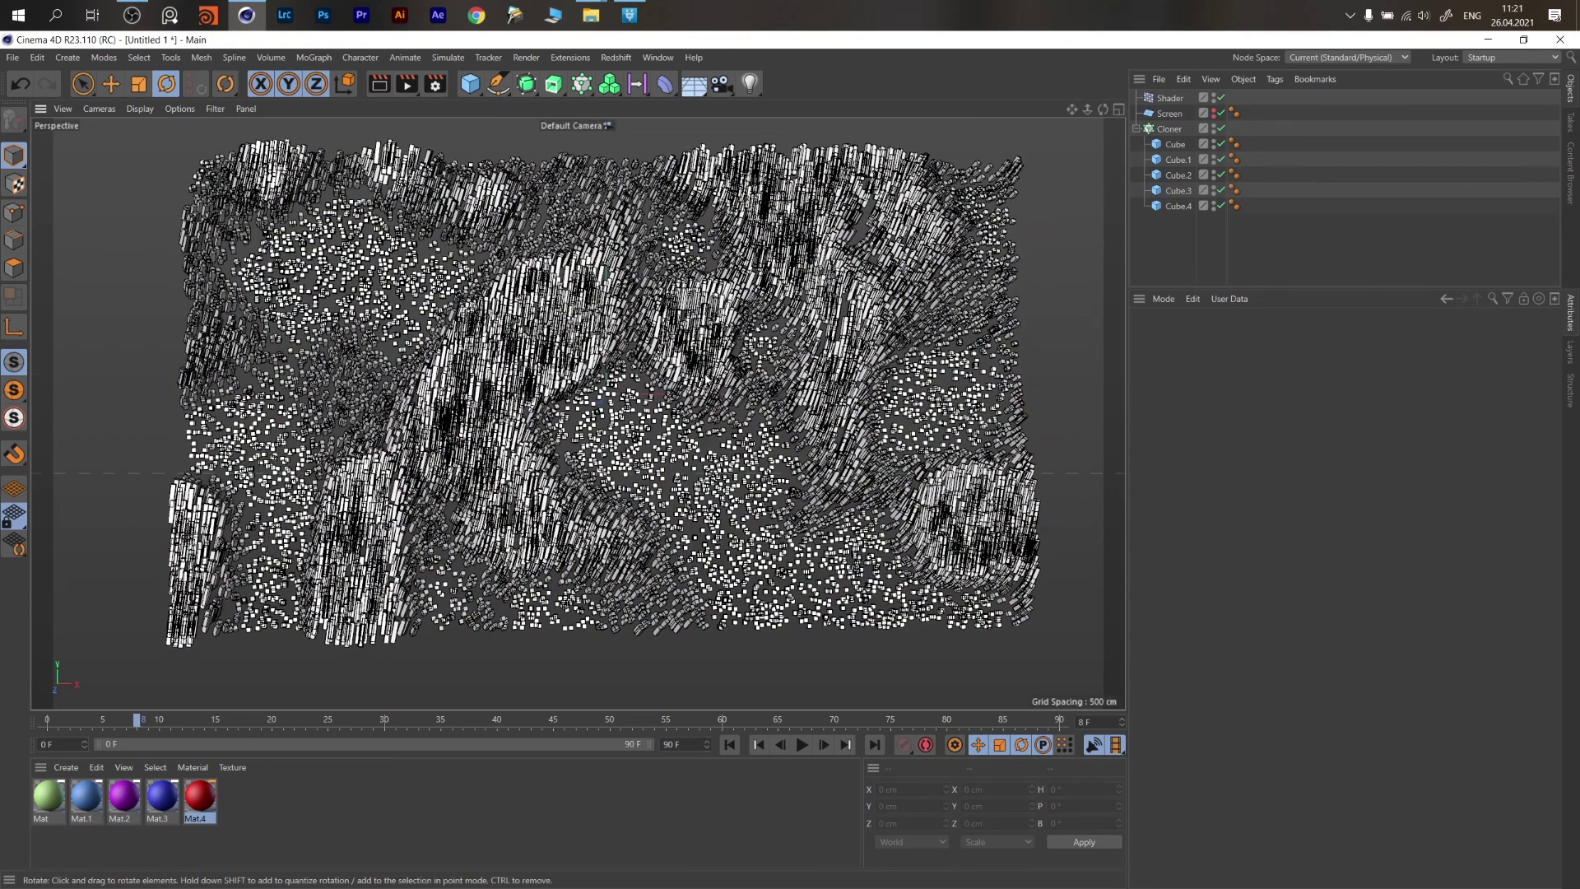
alt+middle_drag(572, 418, 606, 411)
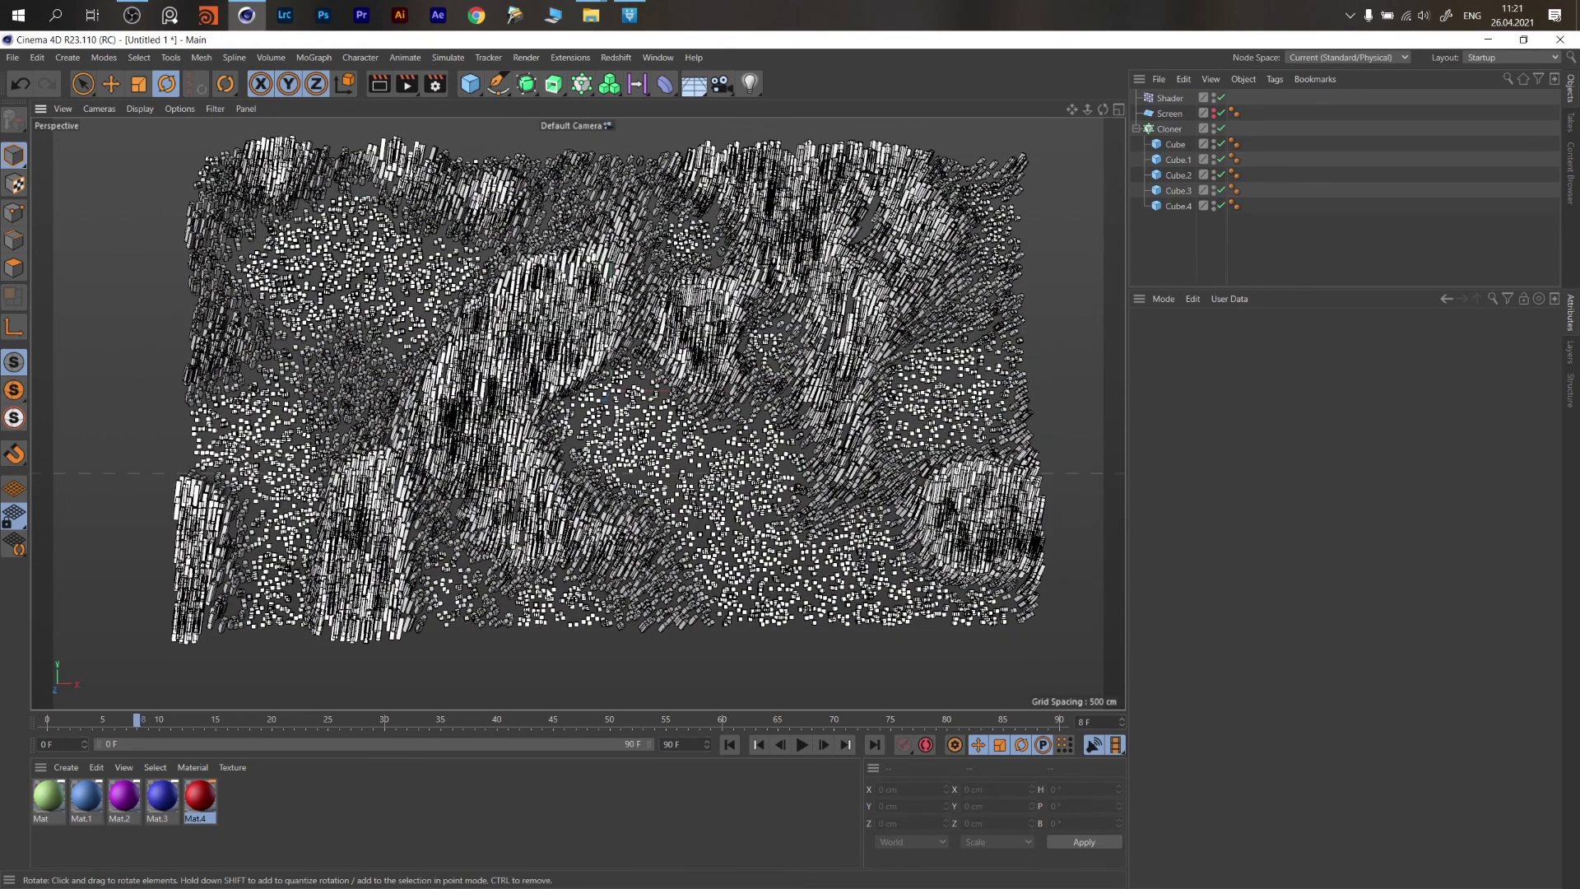
Create a new material, place it after the red one, and disable its Reflectance channel.
double_click(356, 804)
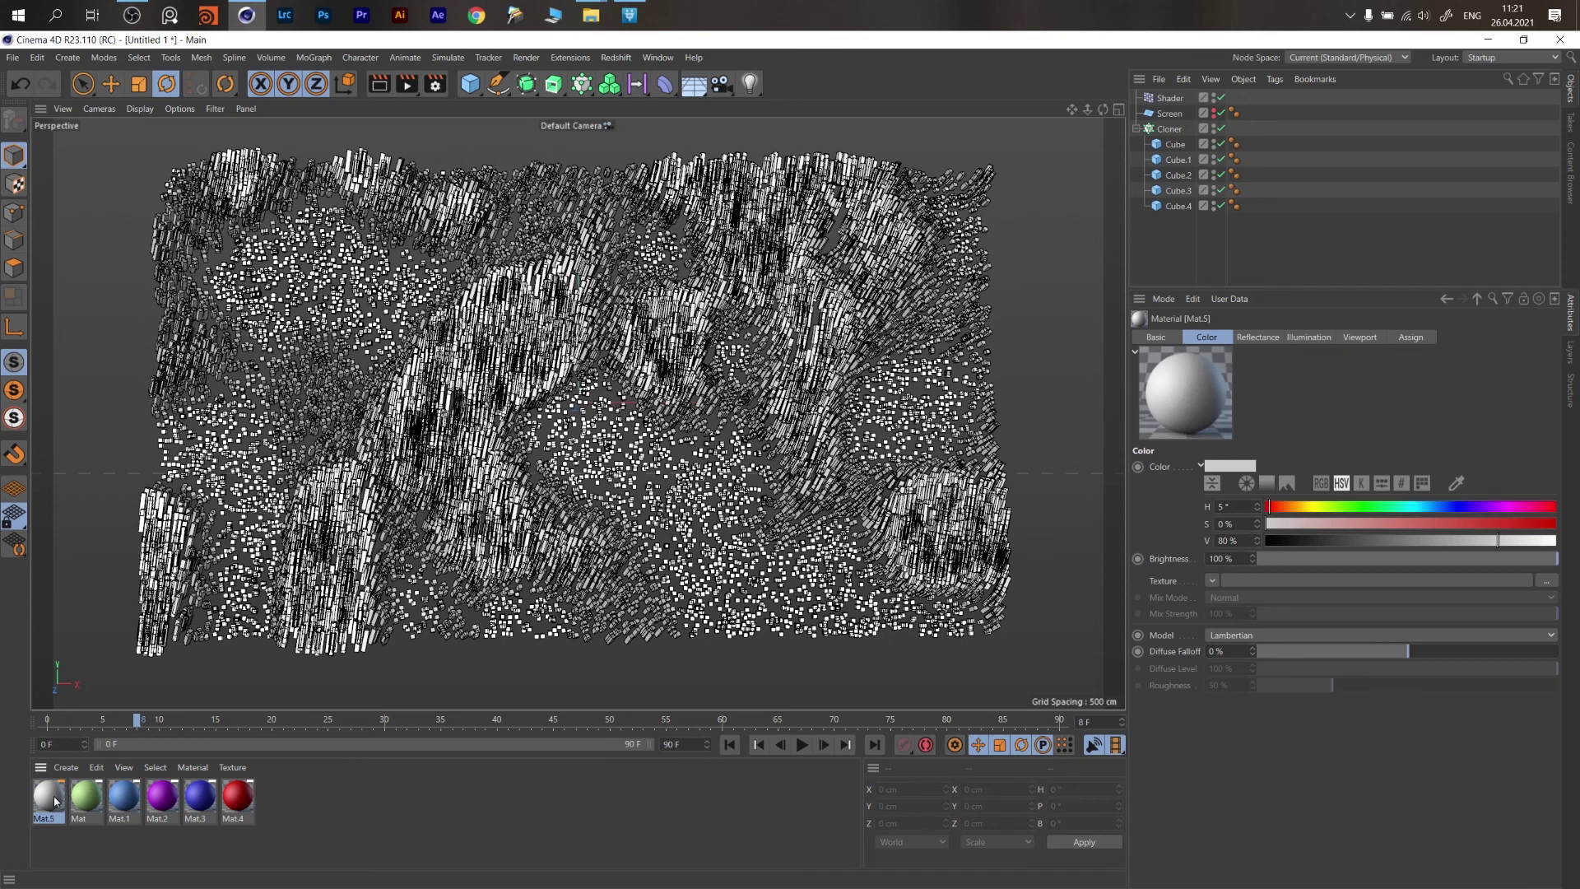
drag(55, 799, 280, 802)
click(266, 816)
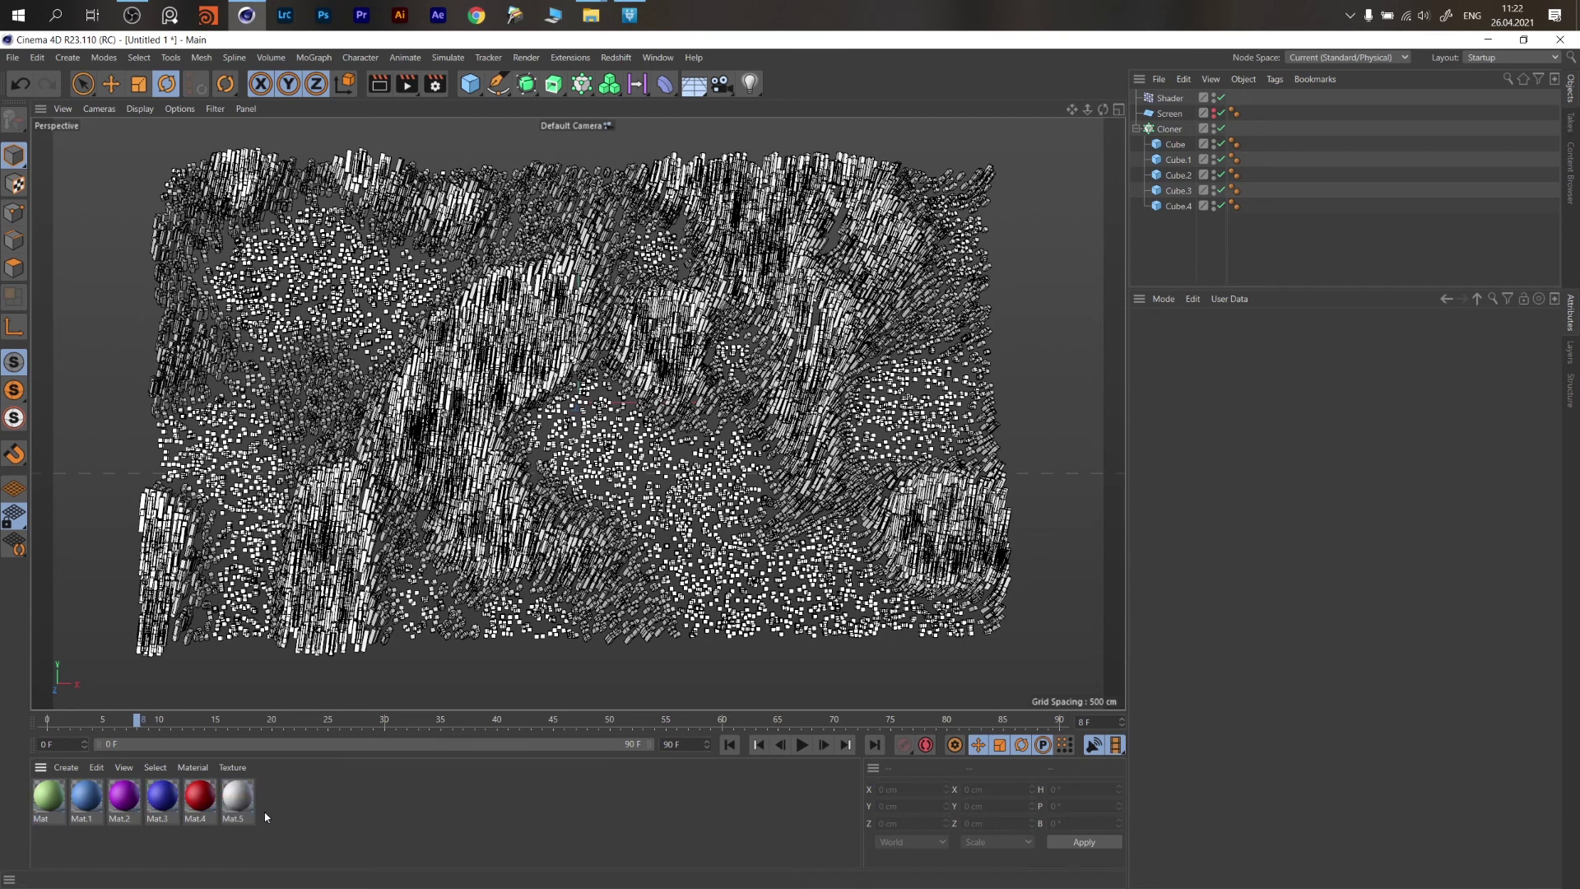
double_click(246, 804)
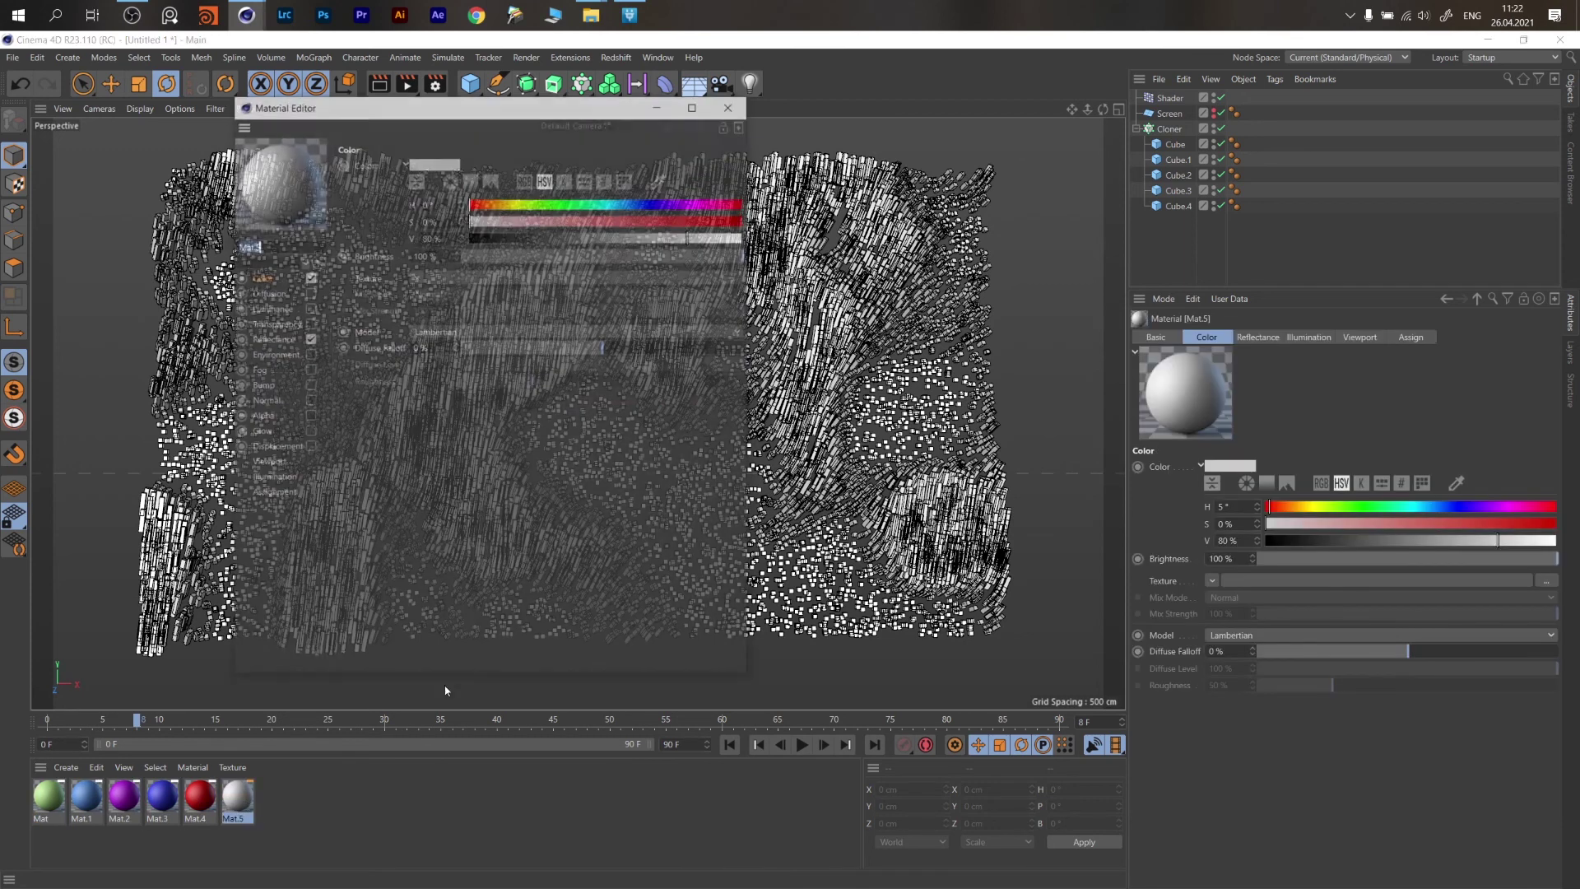
click(309, 338)
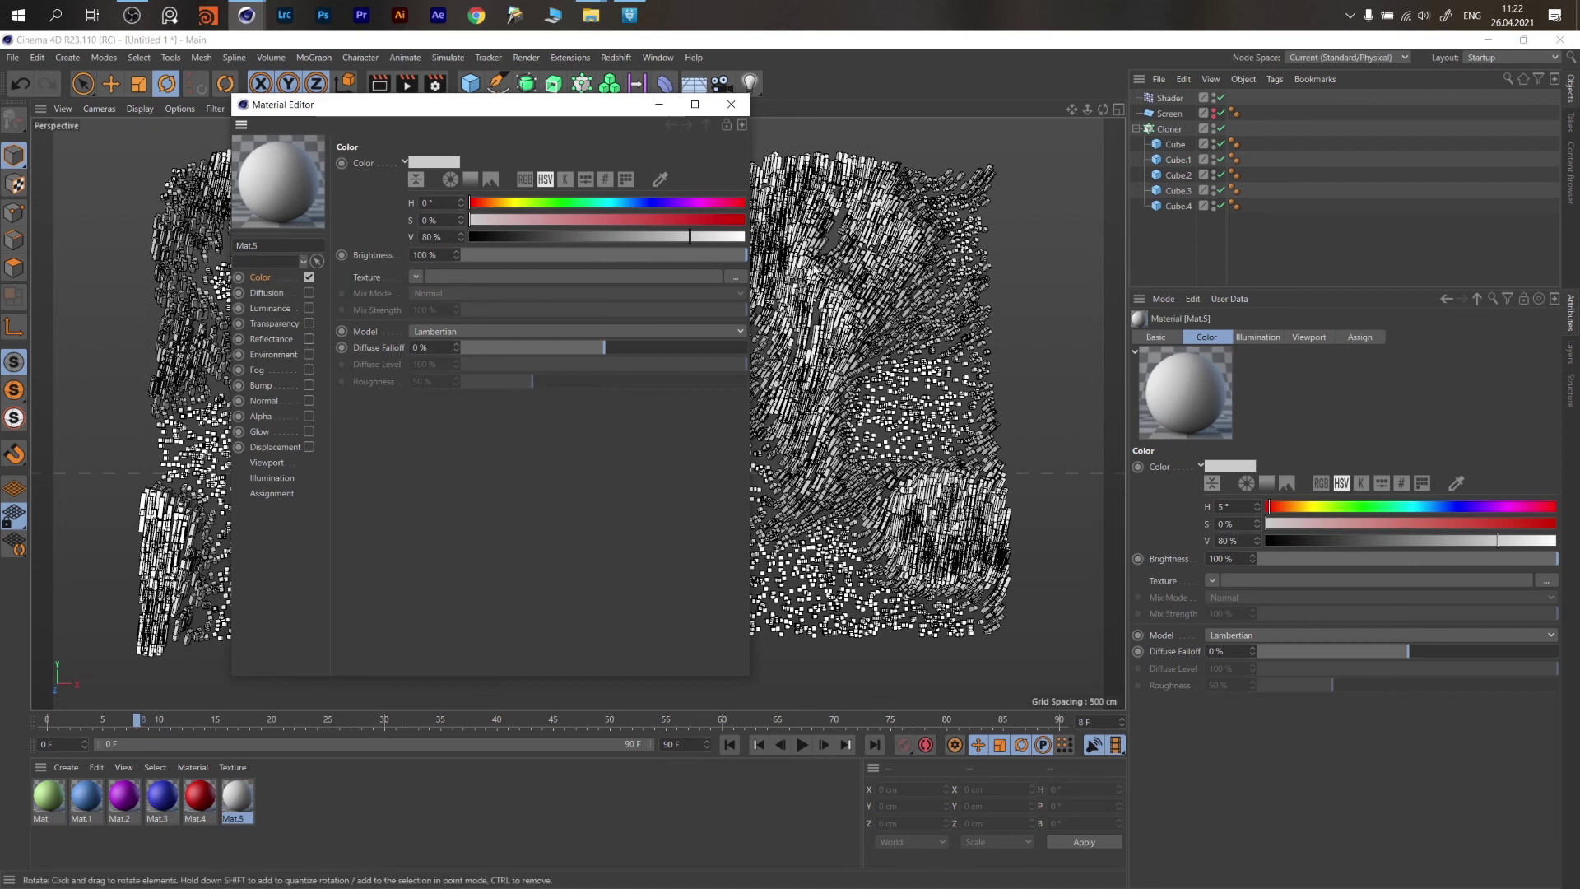
Load the 1920x1080 video as the new material's Color texture without copying it to the project, and close the Material Editor.
click(735, 277)
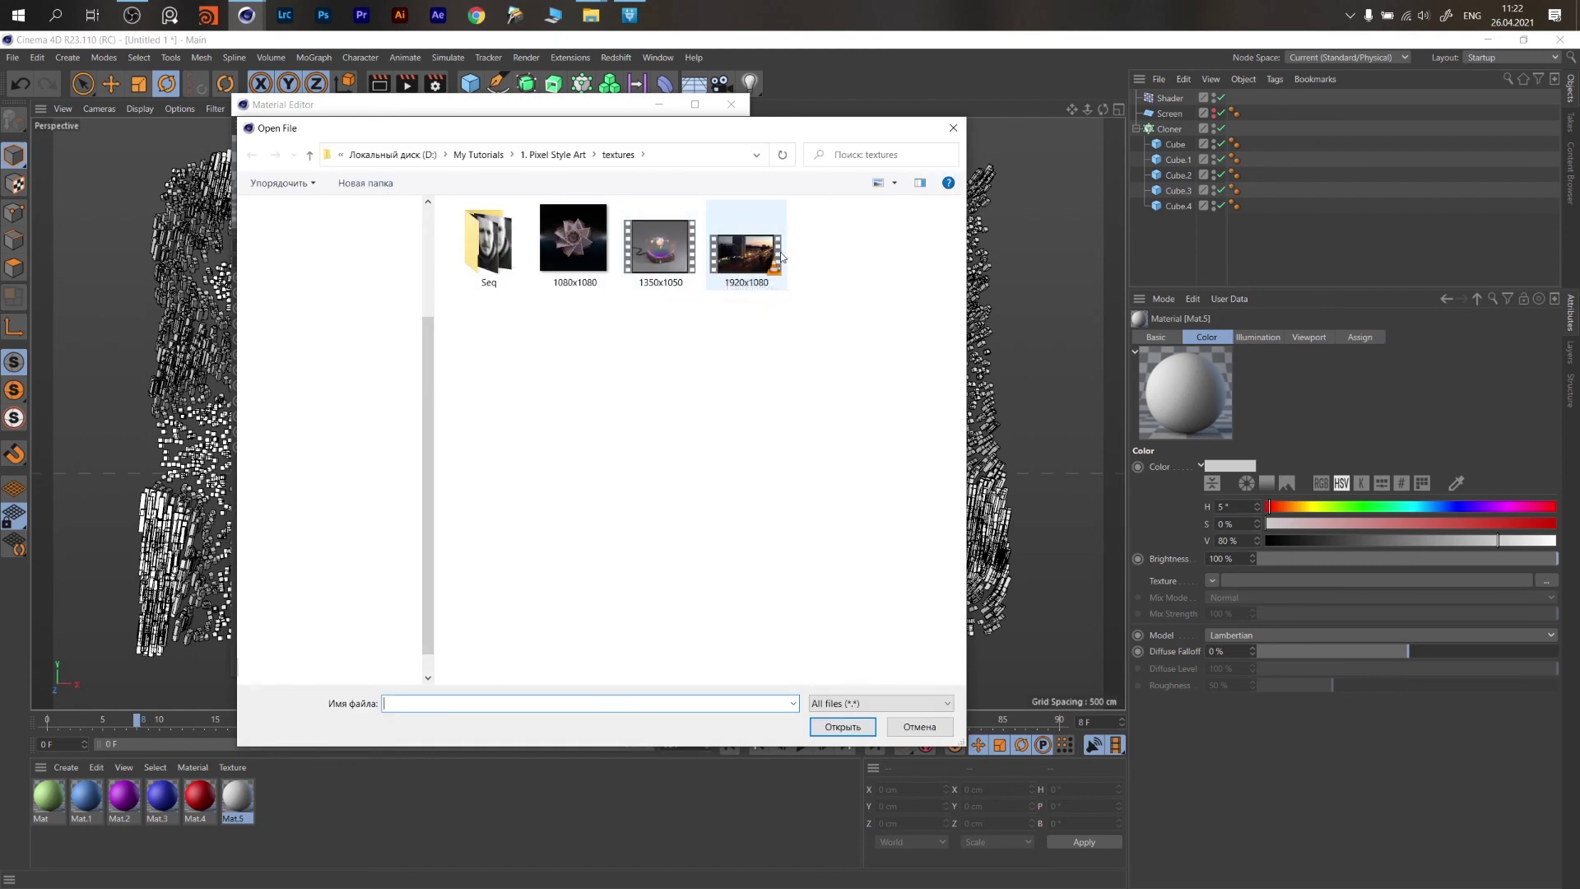
click(741, 230)
click(780, 372)
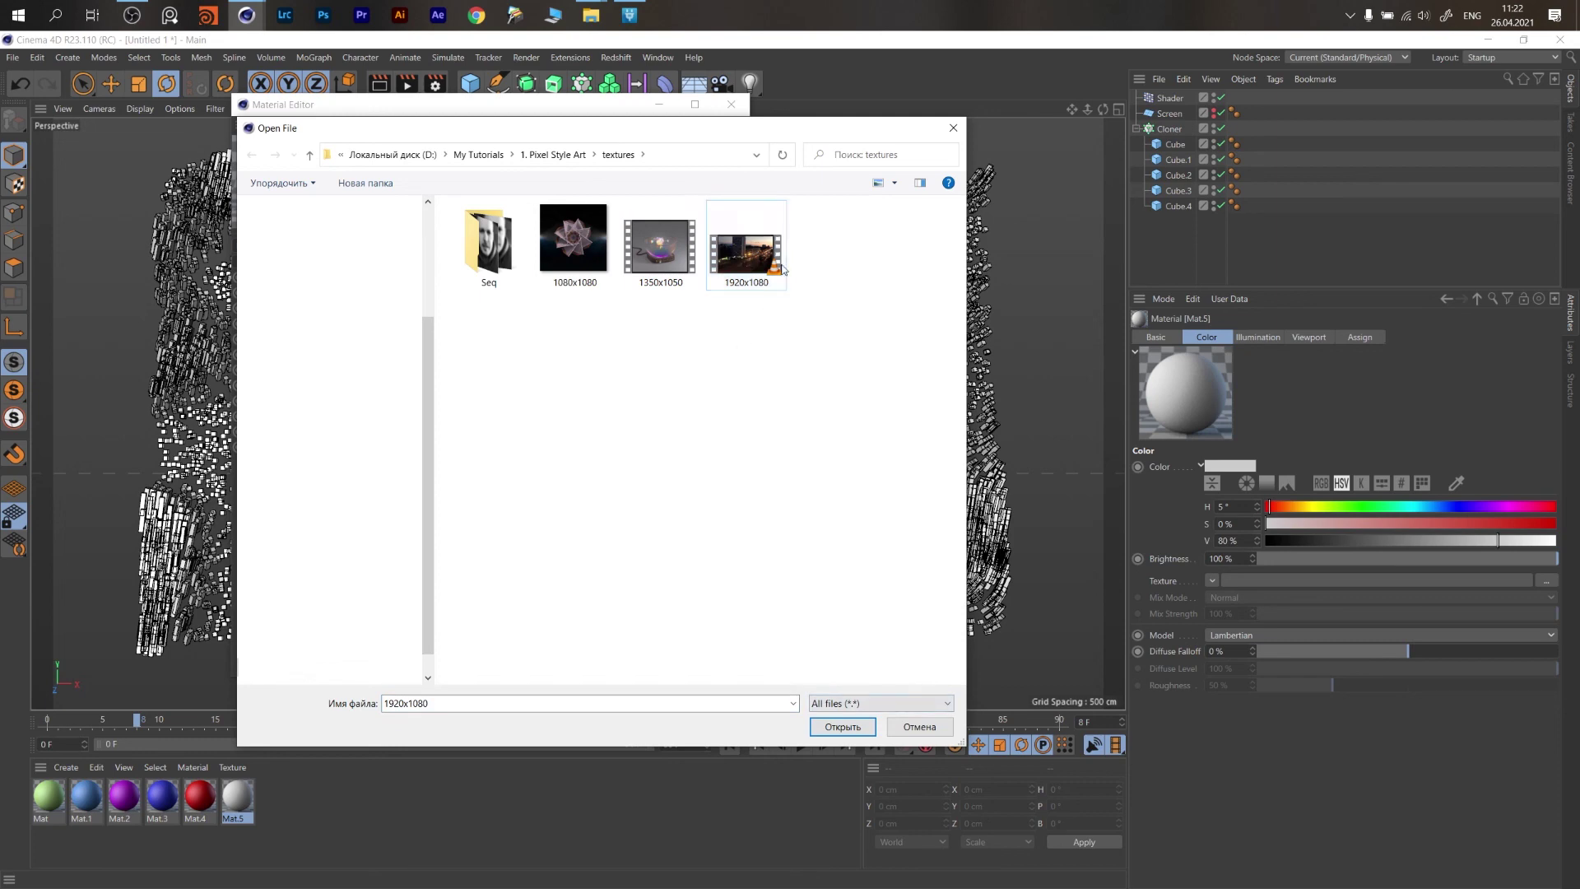
click(843, 725)
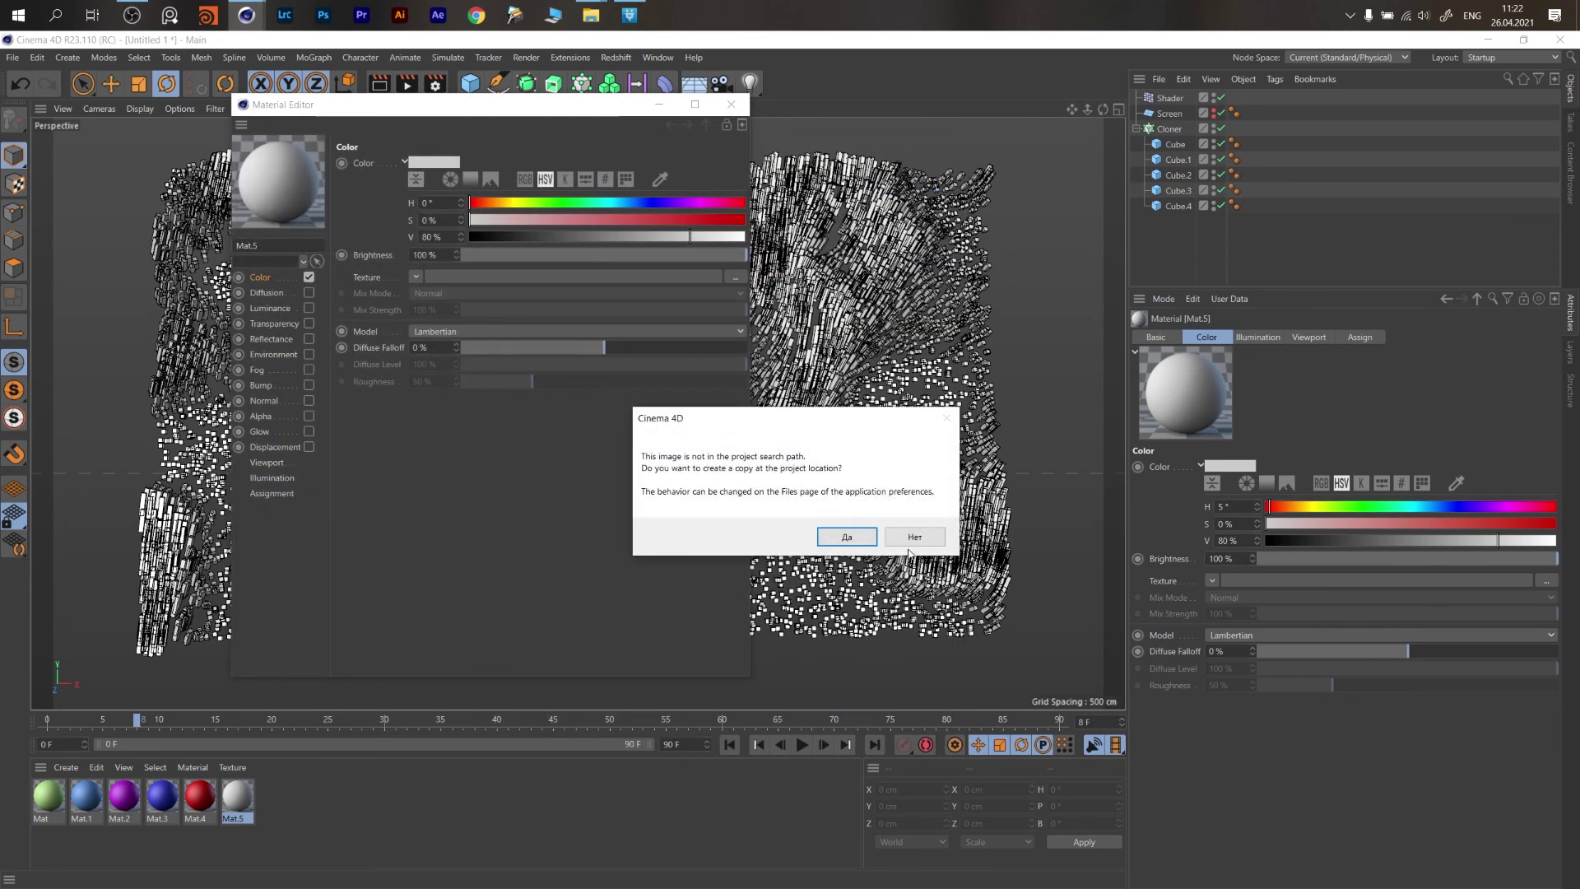
click(932, 542)
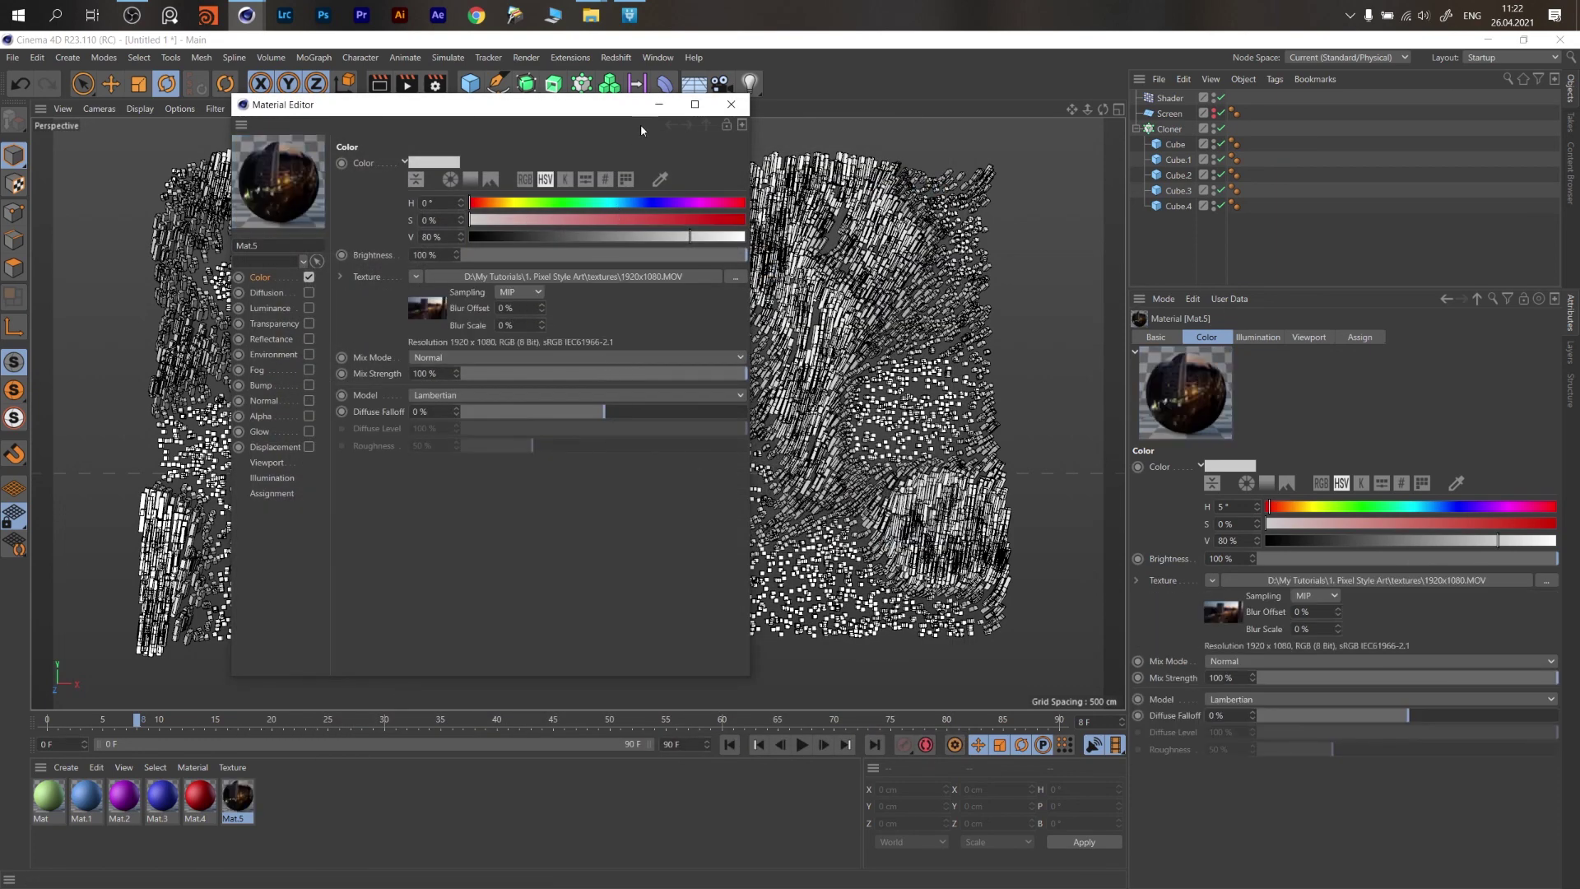
drag(640, 105, 917, 222)
click(1007, 222)
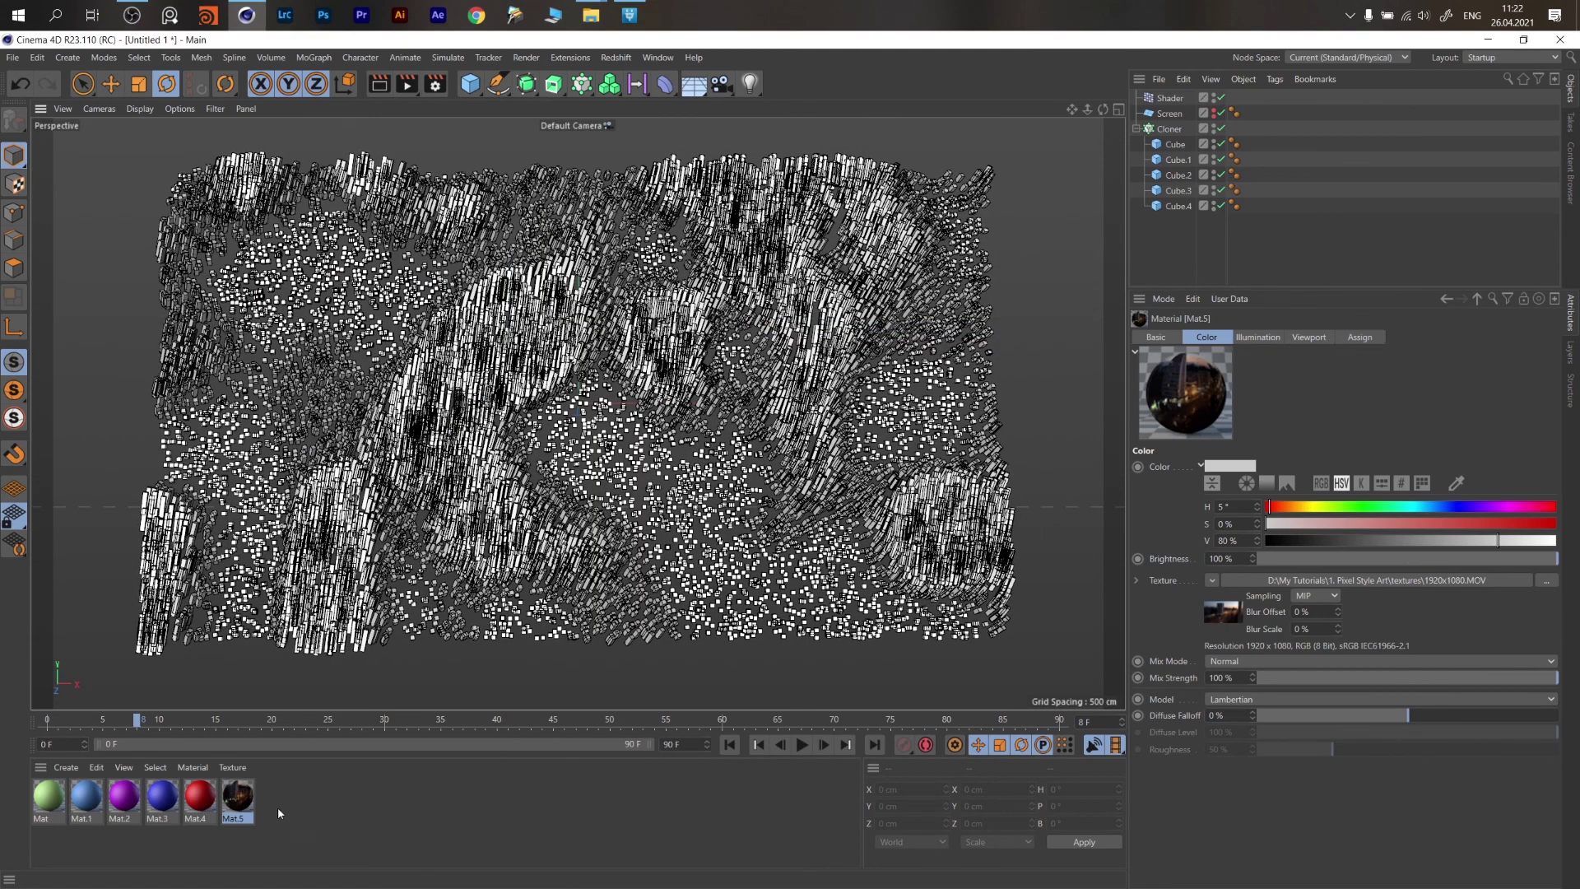
Apply the video material to the Shader effector and set its shading channel to Color.
drag(1191, 108, 1193, 105)
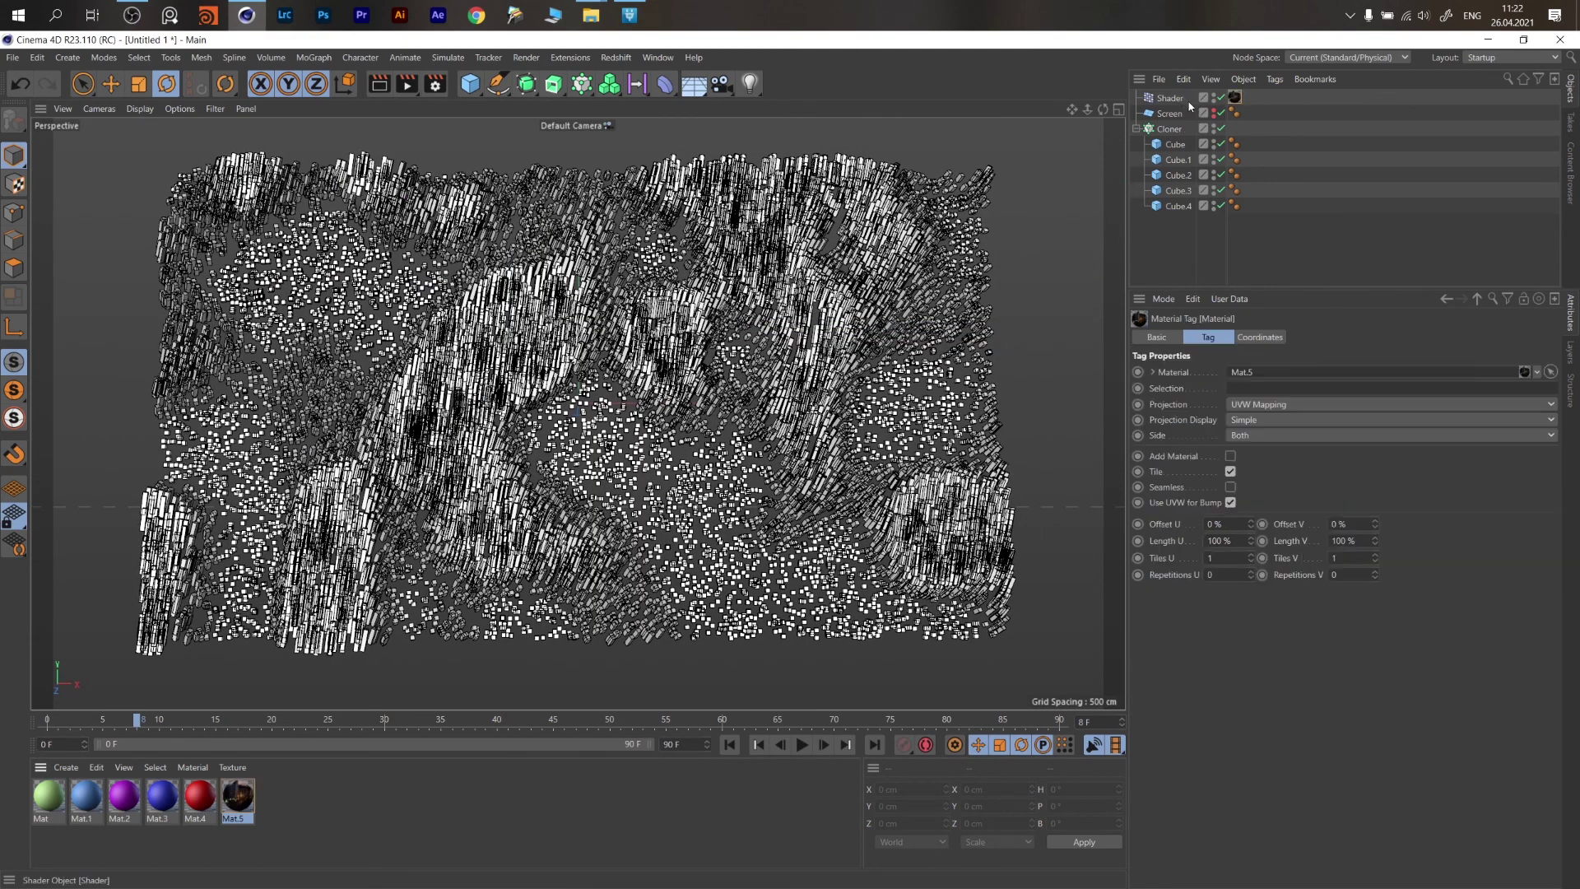
click(1191, 102)
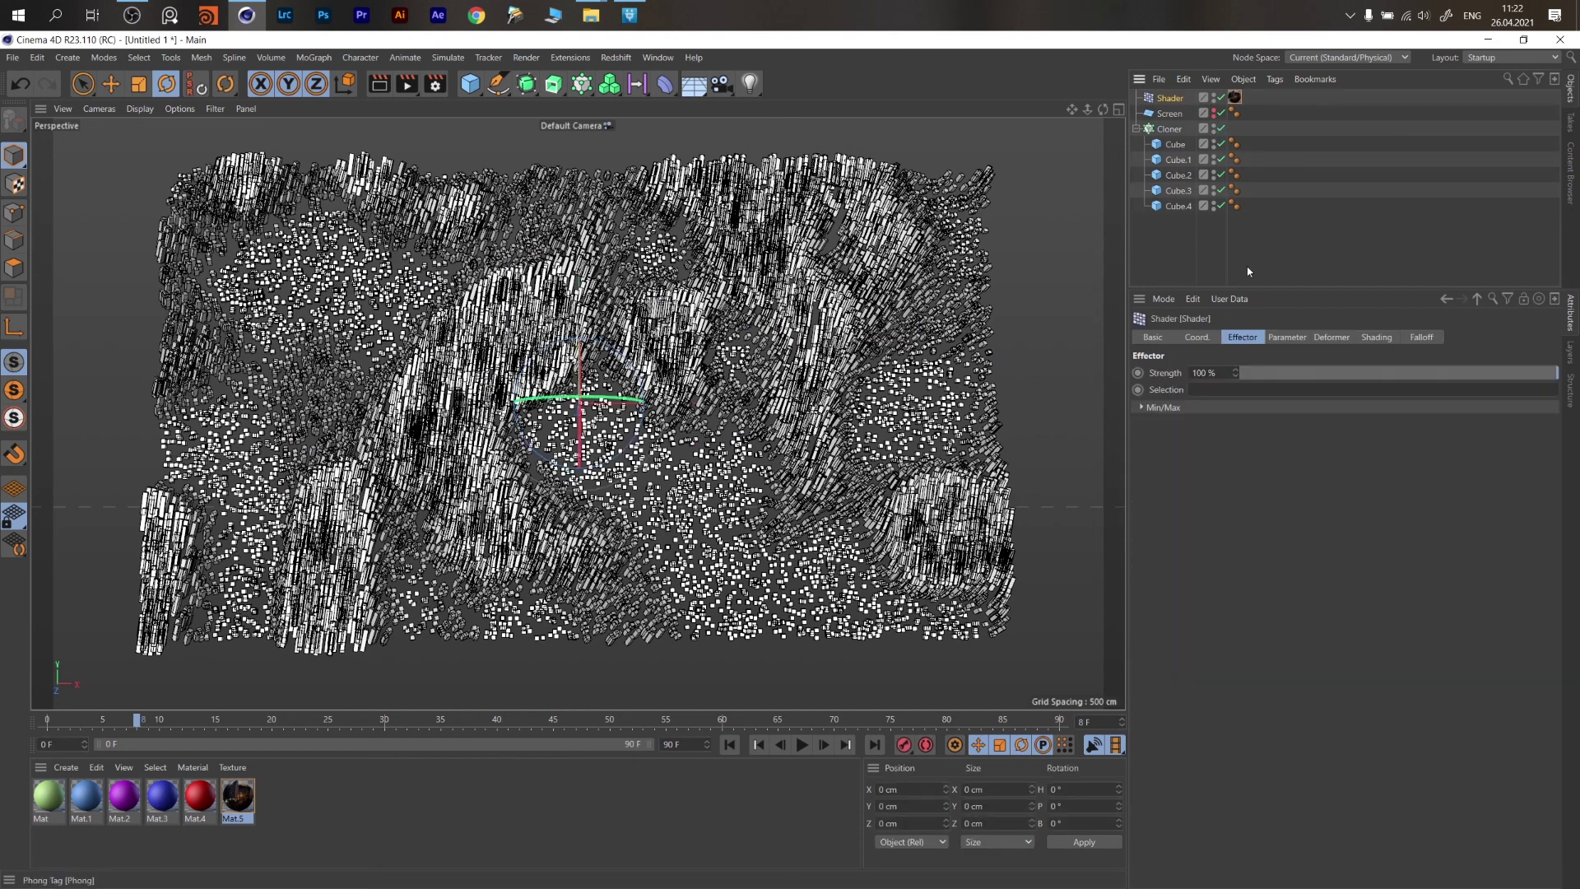
click(1374, 339)
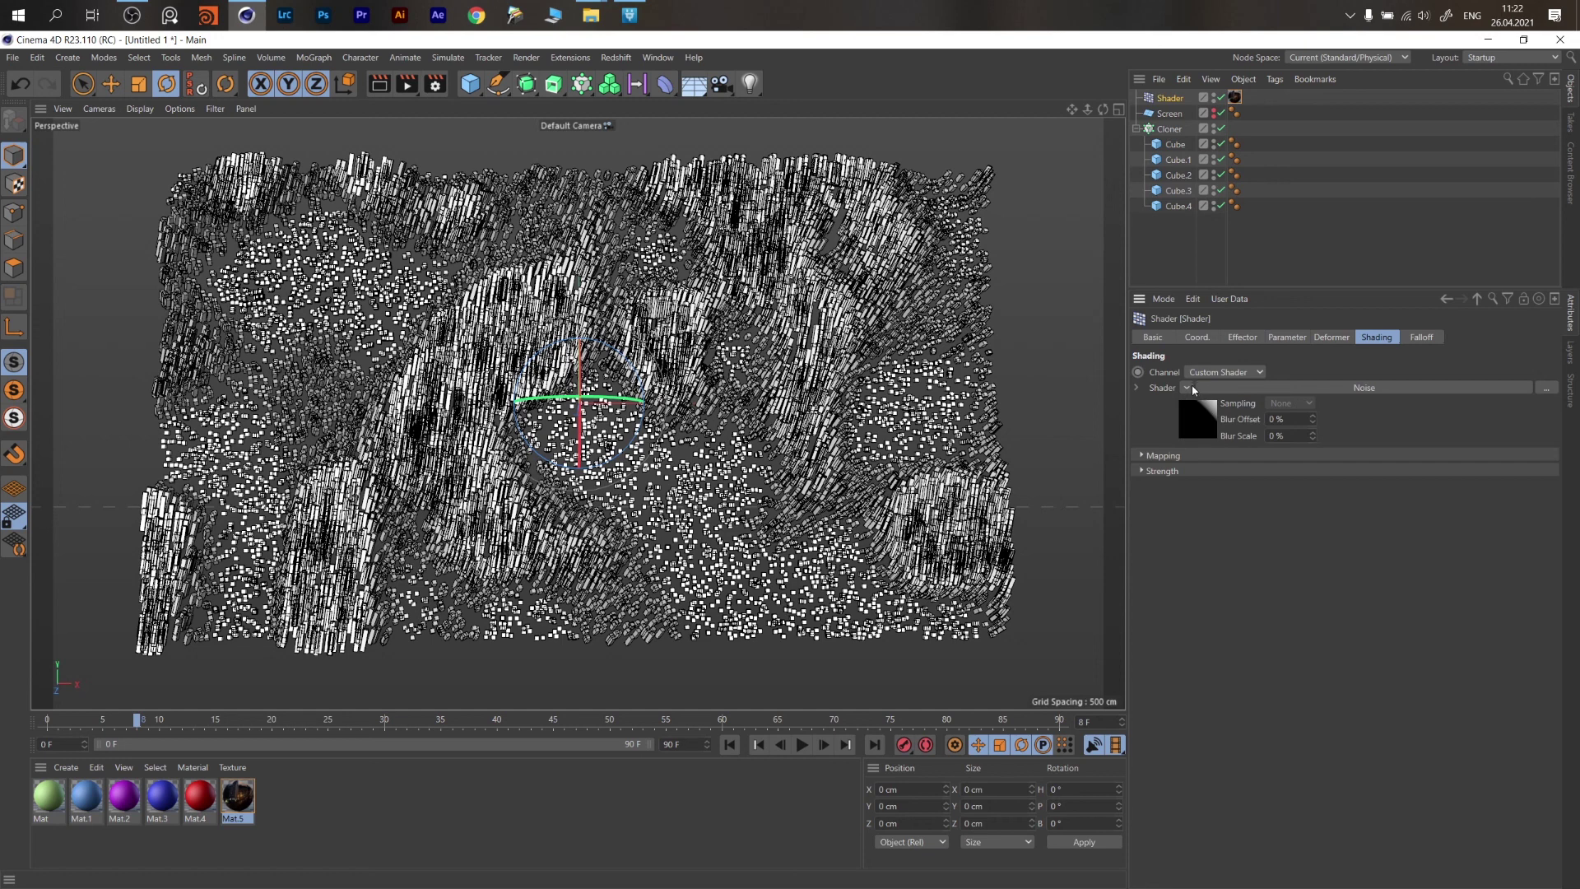
click(1194, 374)
click(1180, 372)
click(1203, 373)
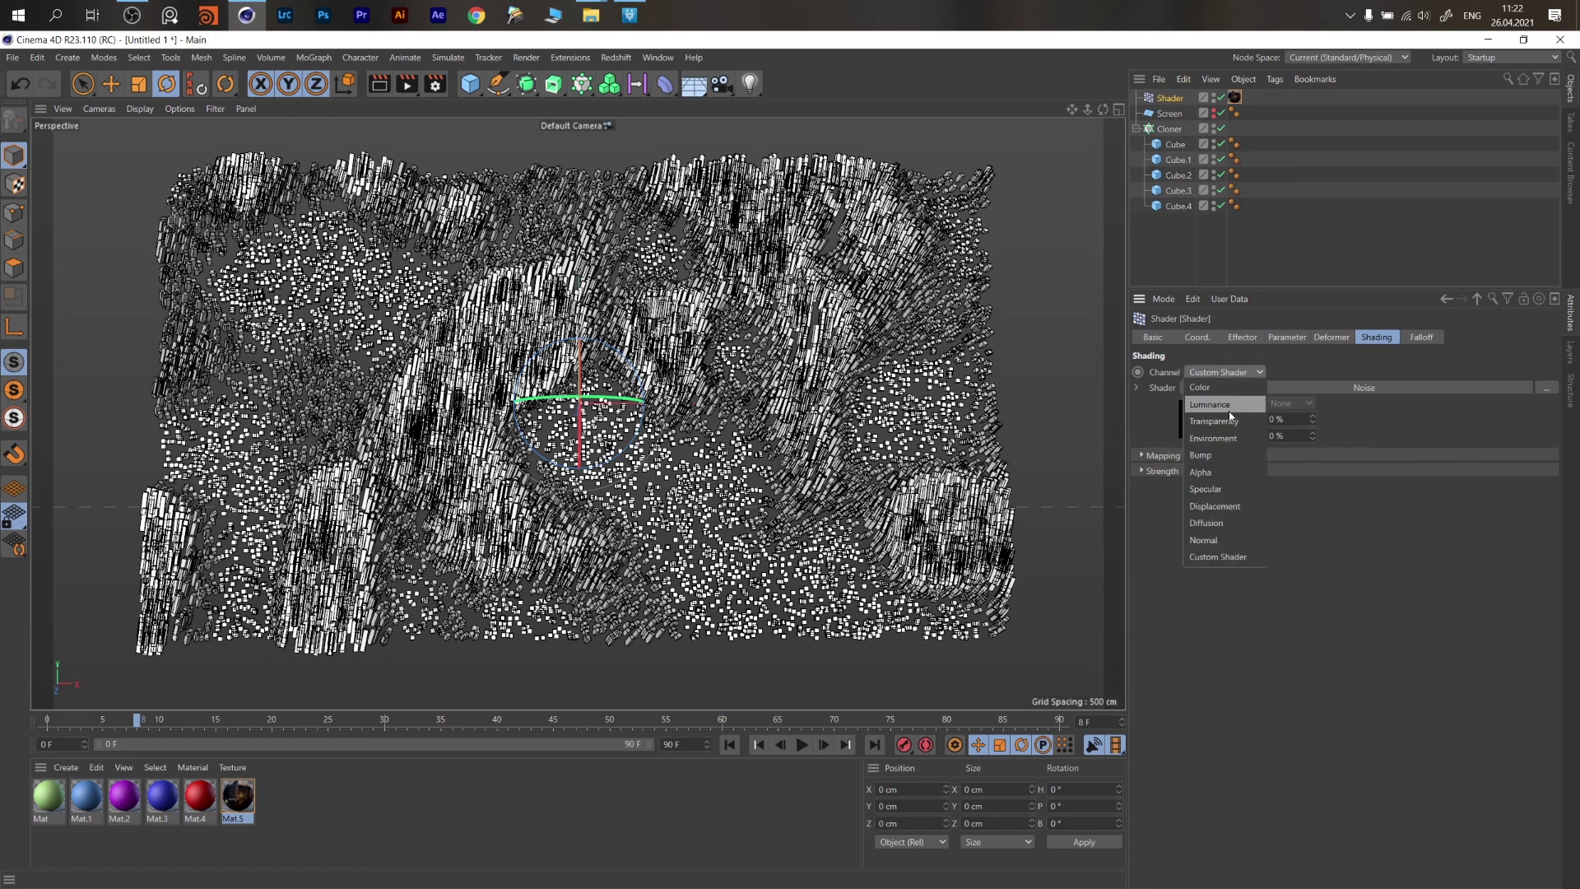
click(1226, 394)
mouse_move(807, 387)
alt+mouse_down()
mouse_move(922, 420)
mouse_move(755, 362)
mouse_move(848, 386)
mouse_move(782, 313)
mouse_move(749, 351)
mouse_move(724, 349)
mouse_move(747, 344)
alt+mouse_up()
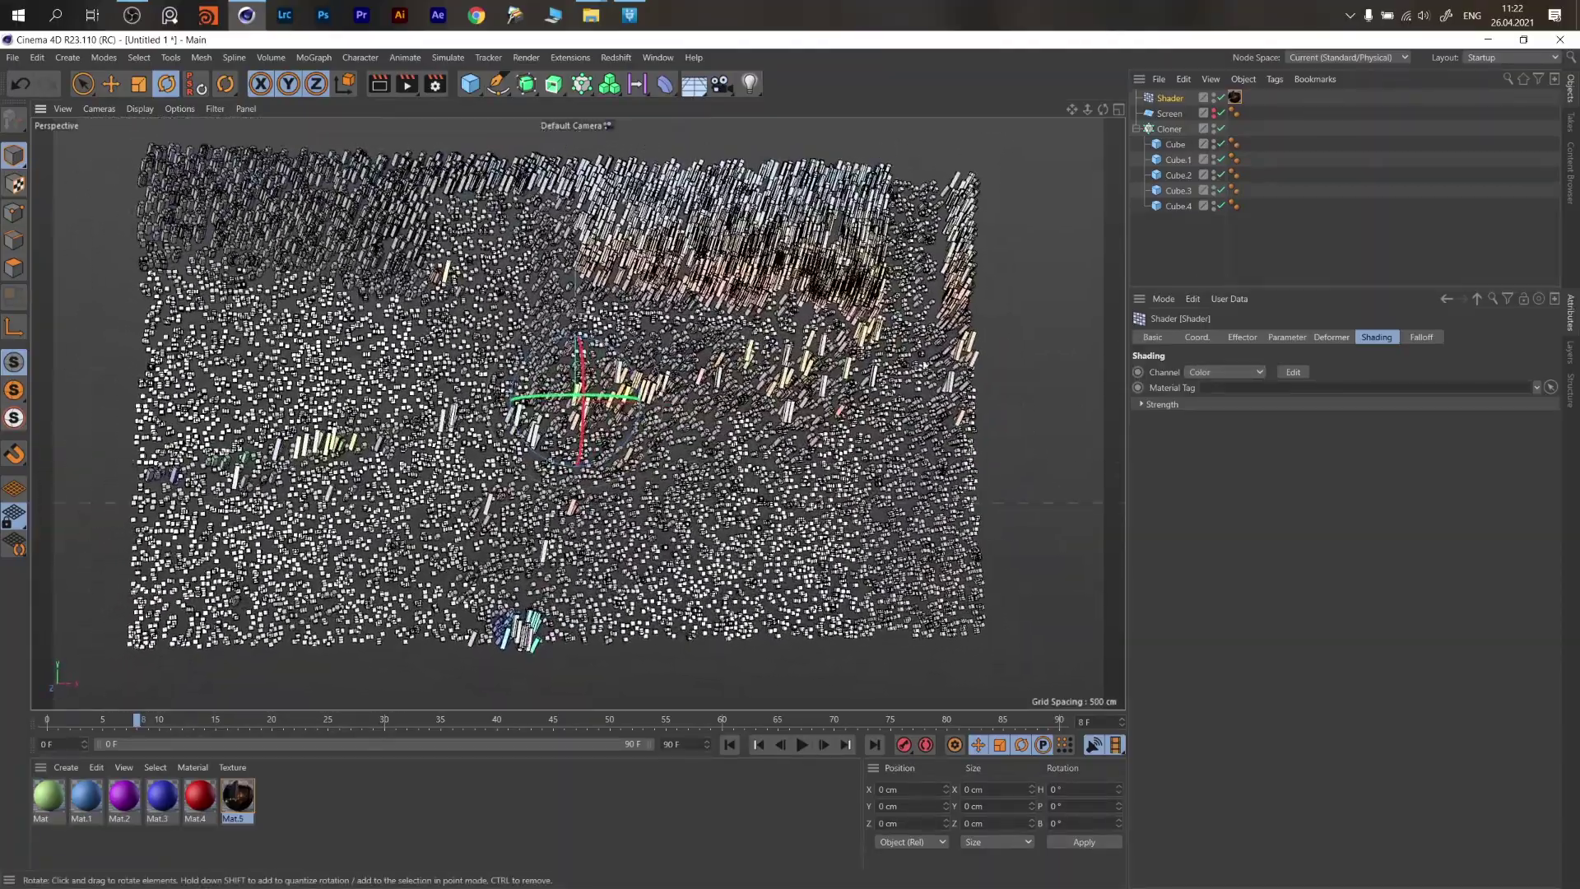
Expand the Shader effector's Strength settings and check the Use options, keeping Gray.
click(1171, 403)
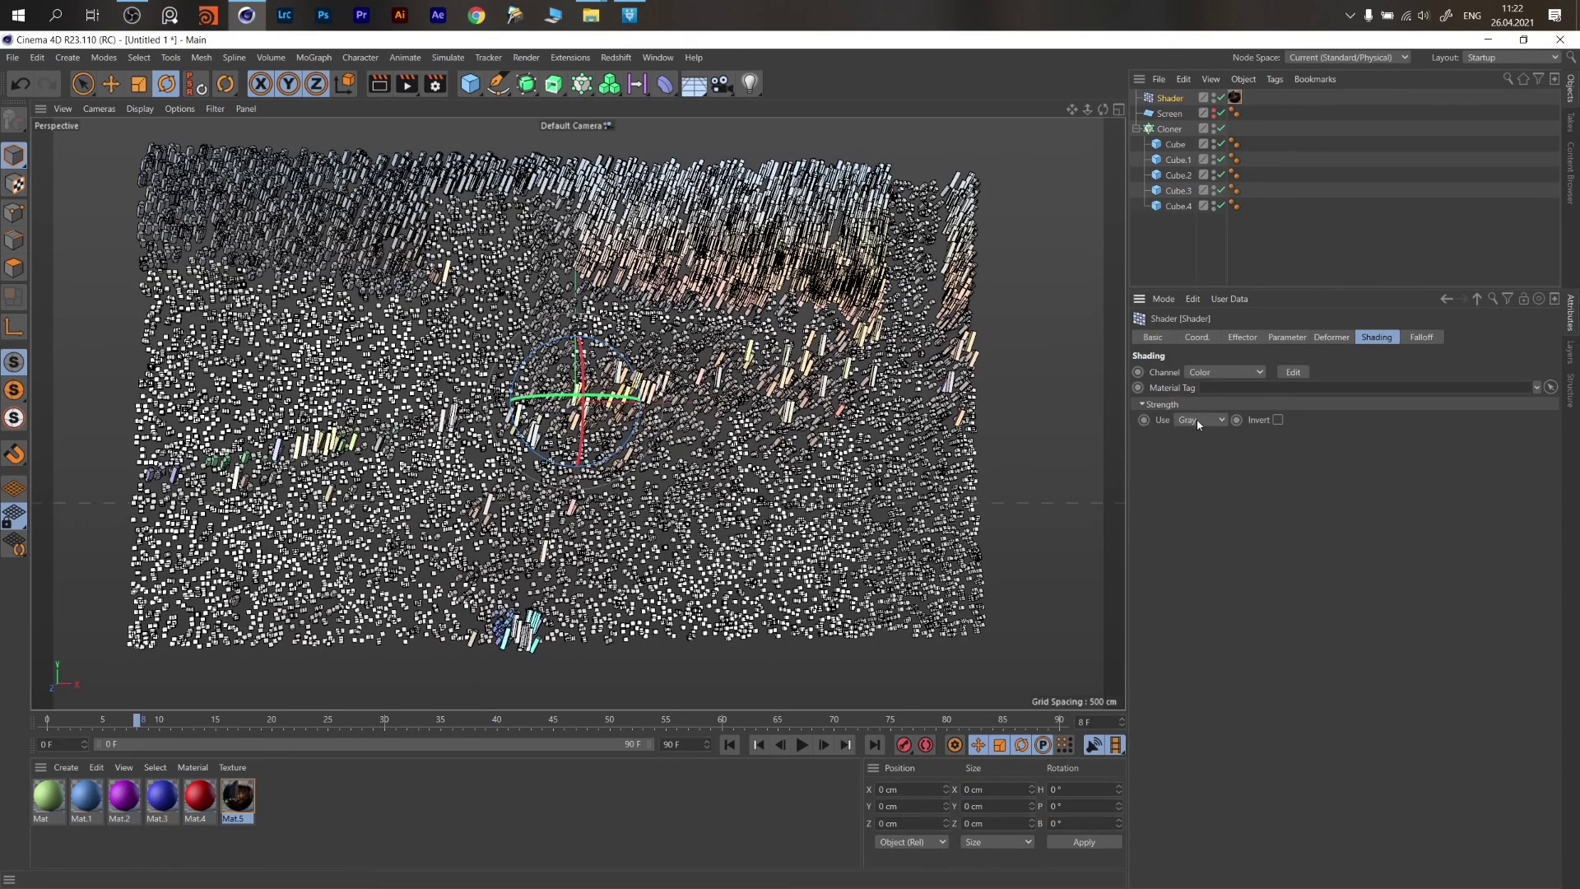
mouse_move(755, 336)
alt+mouse_down()
mouse_move(790, 340)
mouse_move(753, 342)
alt+mouse_up()
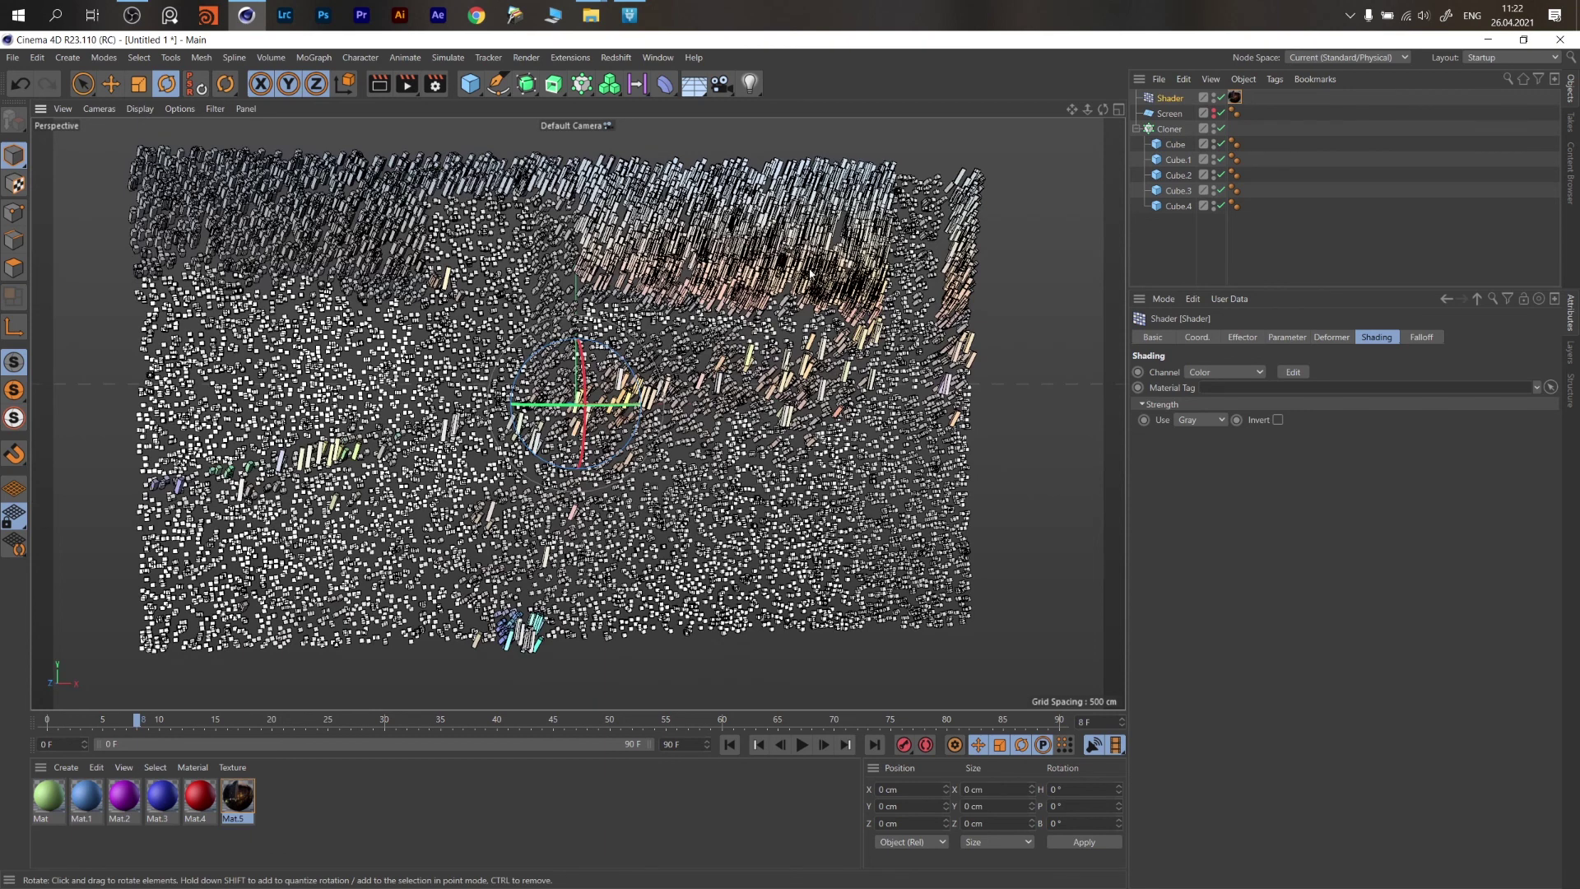
click(1196, 423)
click(1275, 463)
click(1220, 421)
click(1259, 466)
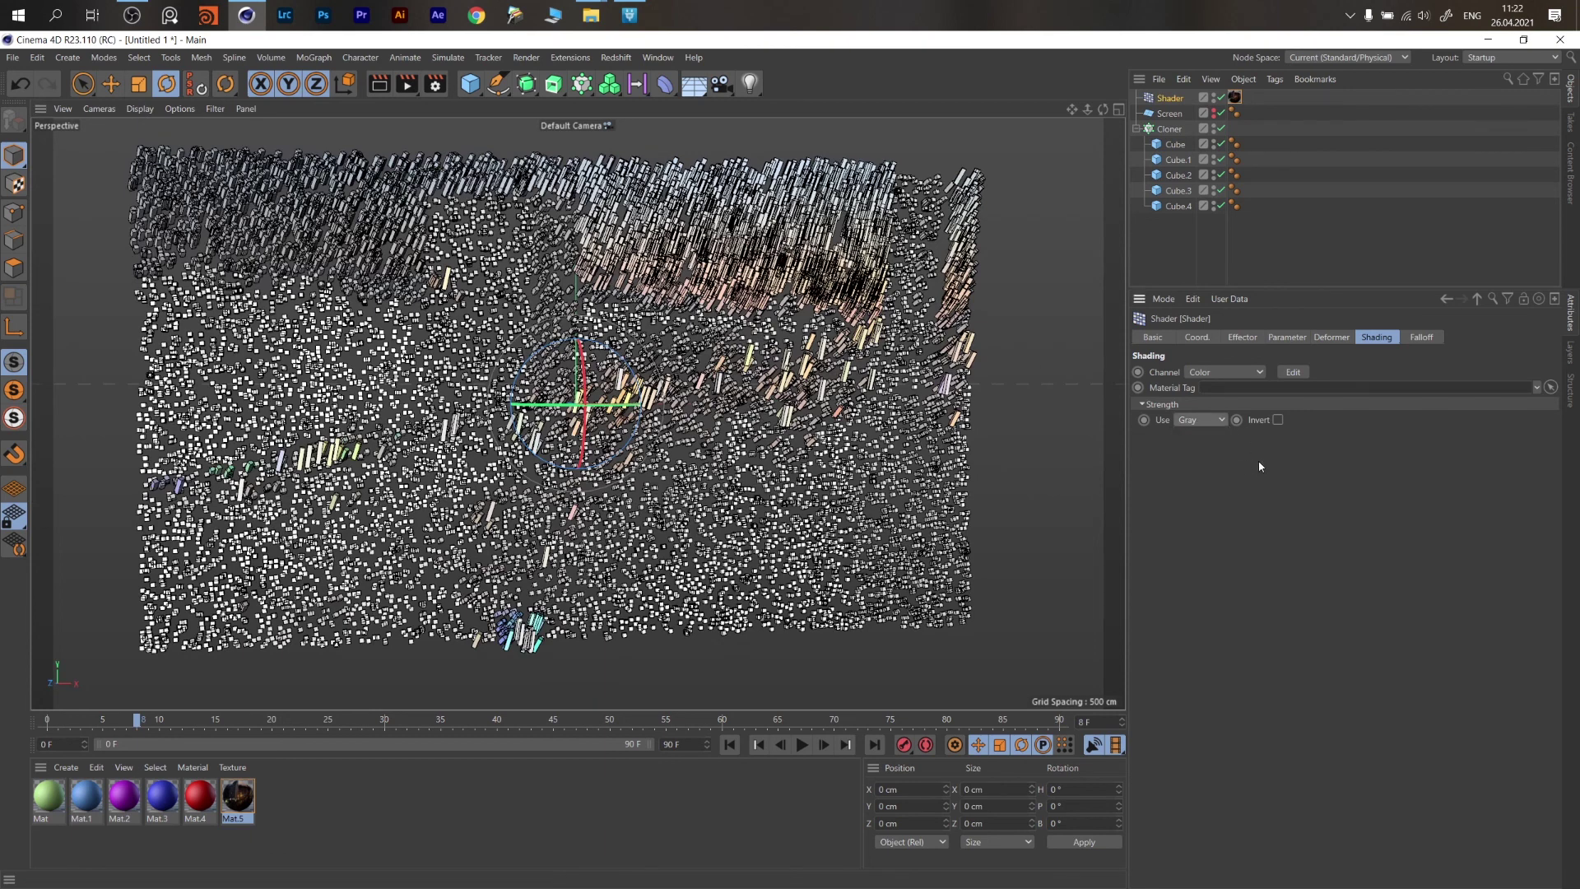
Try the Shader effector's Invert option on and off to compare the cubes' displacement, leaving it off.
click(1277, 421)
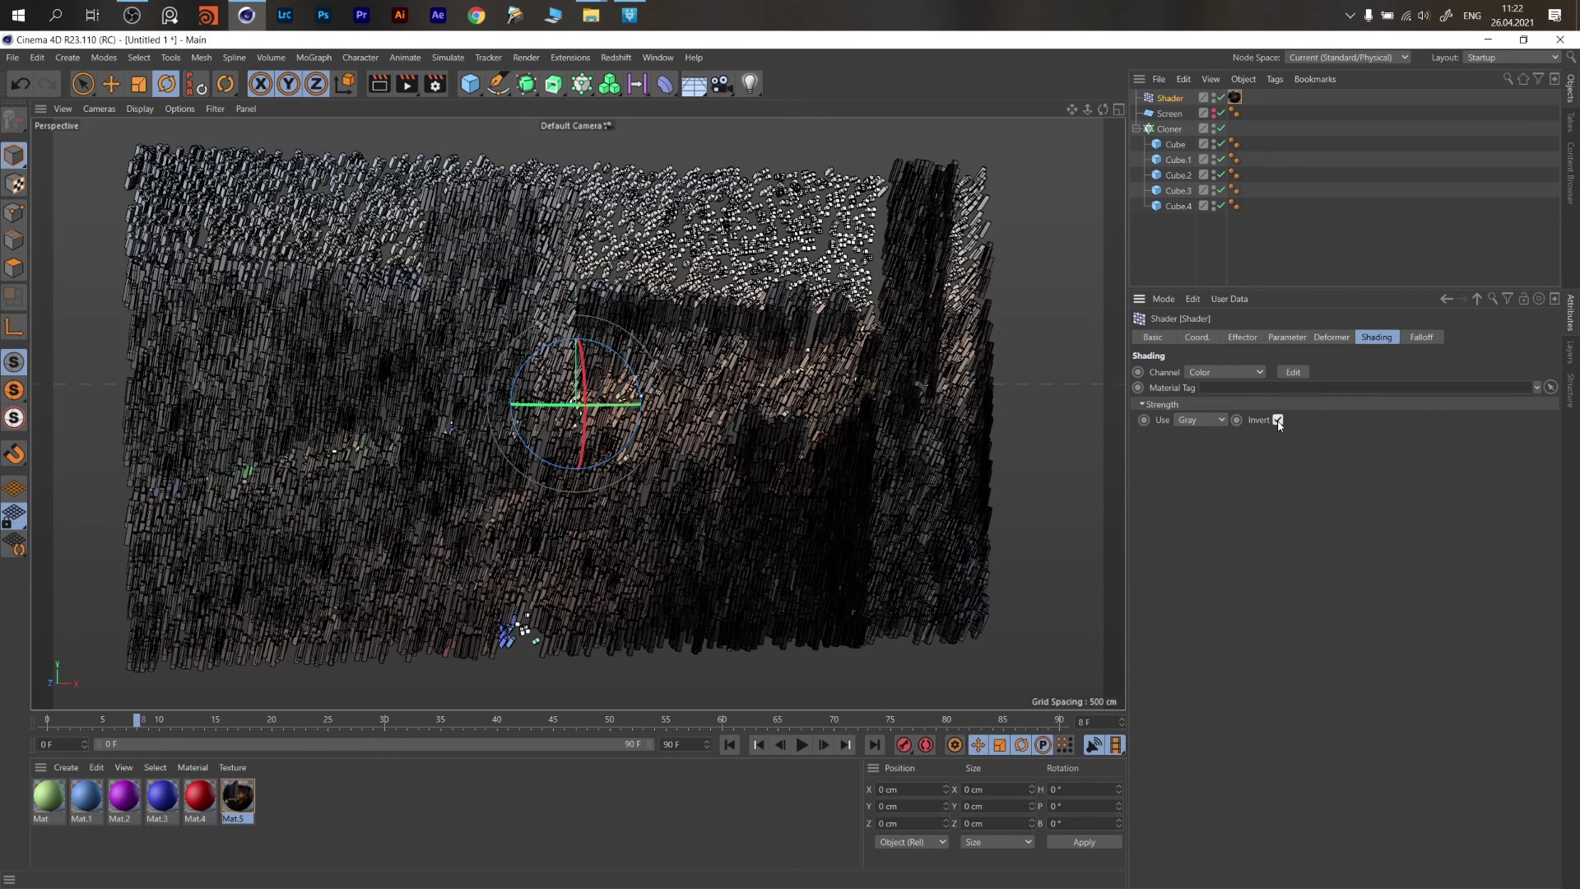
click(1278, 420)
click(1278, 420)
click(1278, 421)
click(1278, 421)
click(1278, 420)
alt+drag(704, 345, 739, 202)
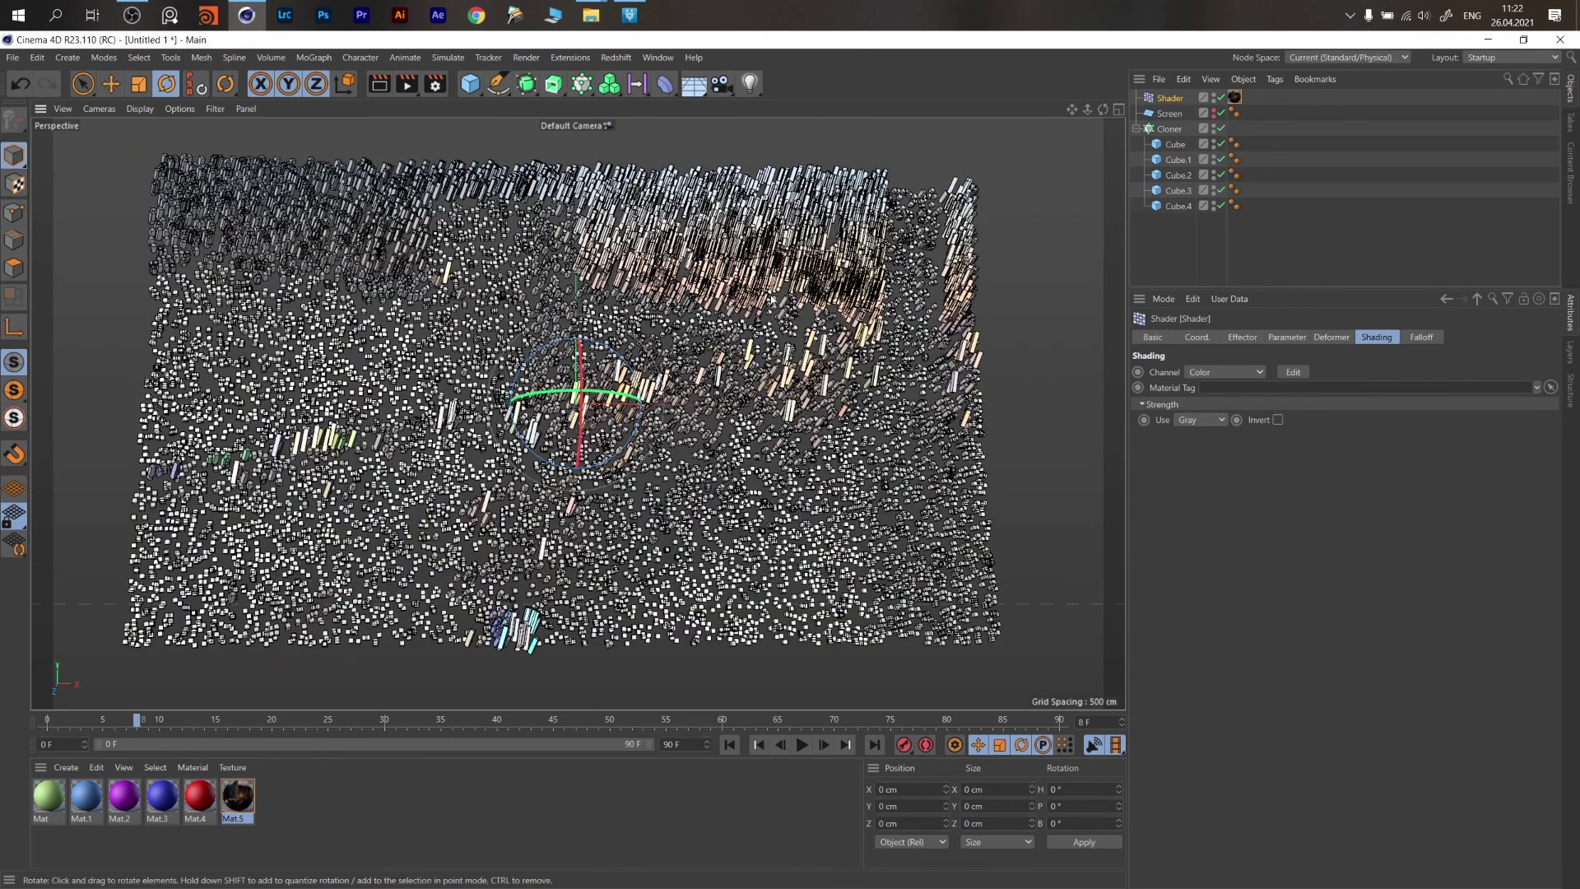
alt+drag(684, 280, 763, 241)
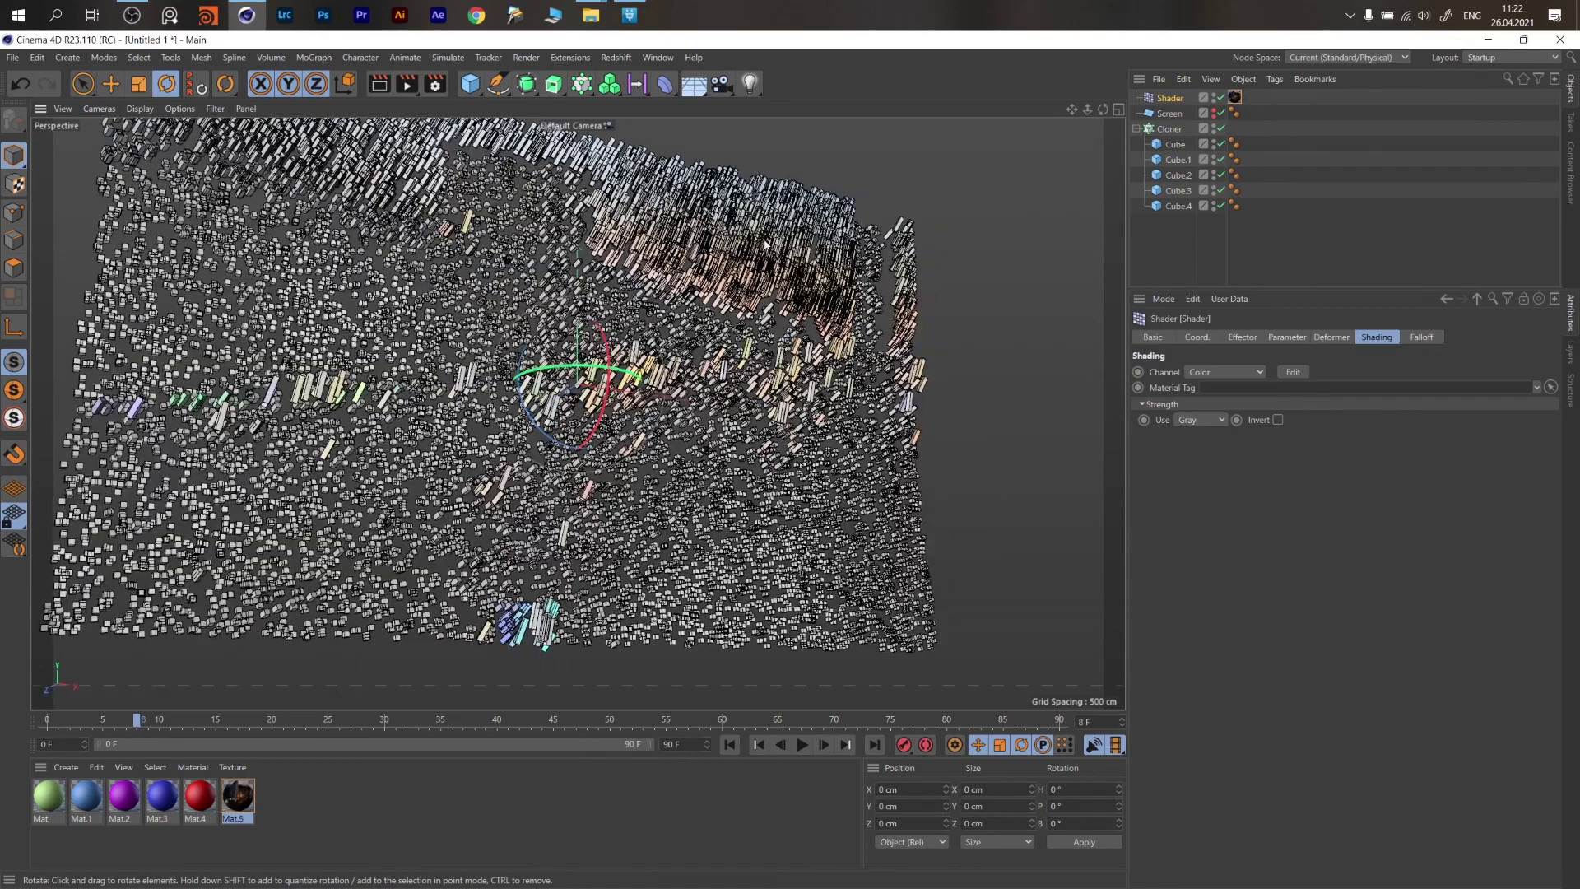
click(1278, 421)
click(1278, 420)
alt+drag(749, 479, 747, 406)
scroll(706, 493, up, 2)
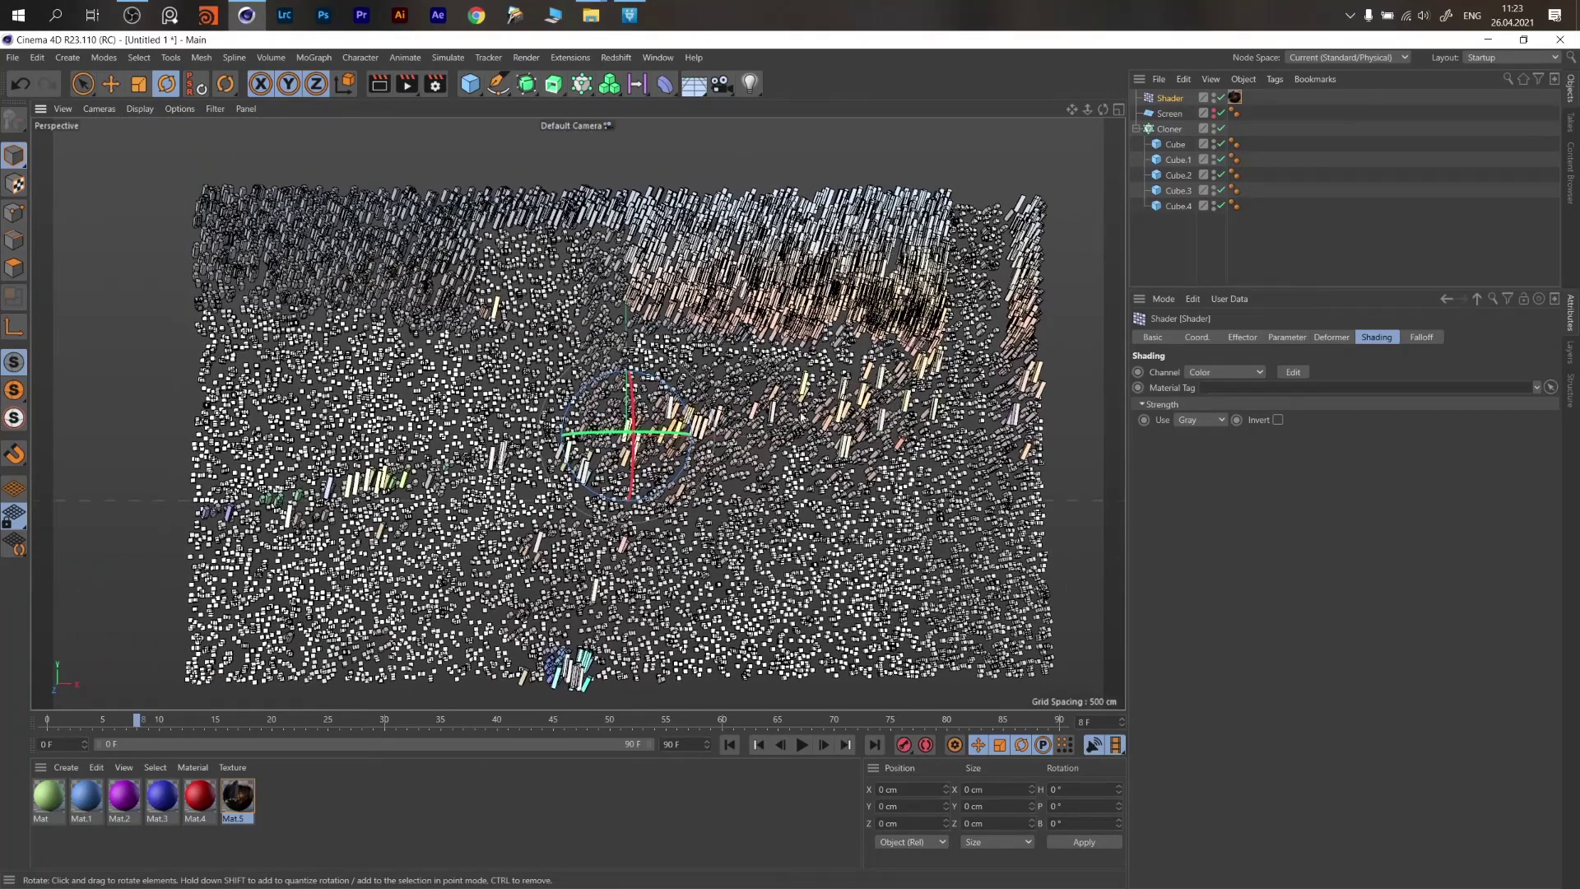
Open the Shader effector's material tag properties and examine the video colors on the cubes up close.
click(1236, 97)
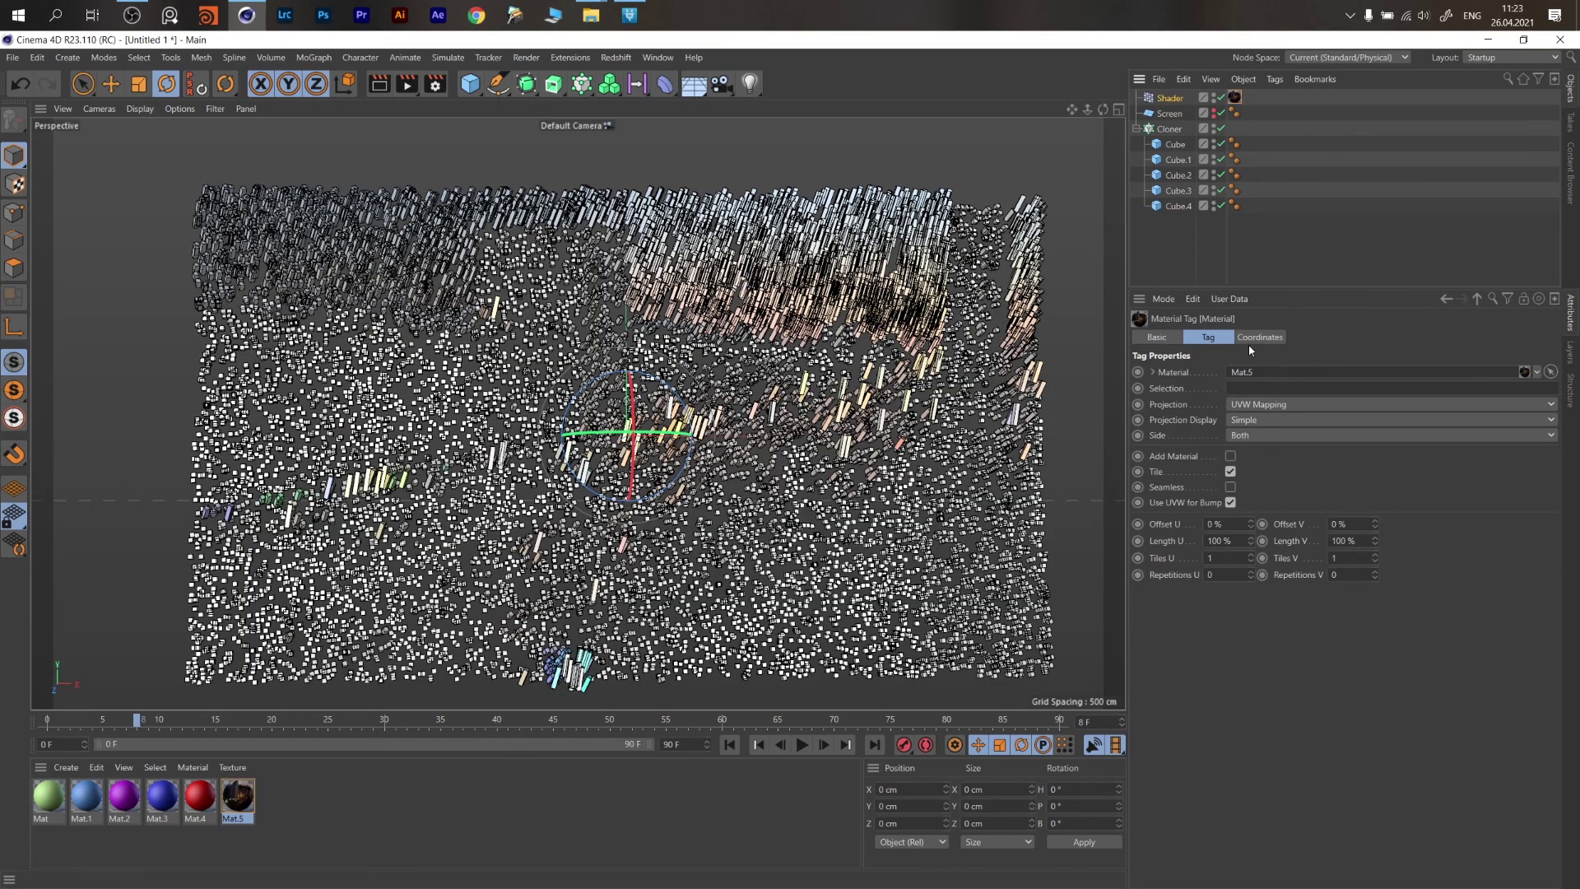
scroll(849, 338, up, 5)
scroll(849, 338, down, 3)
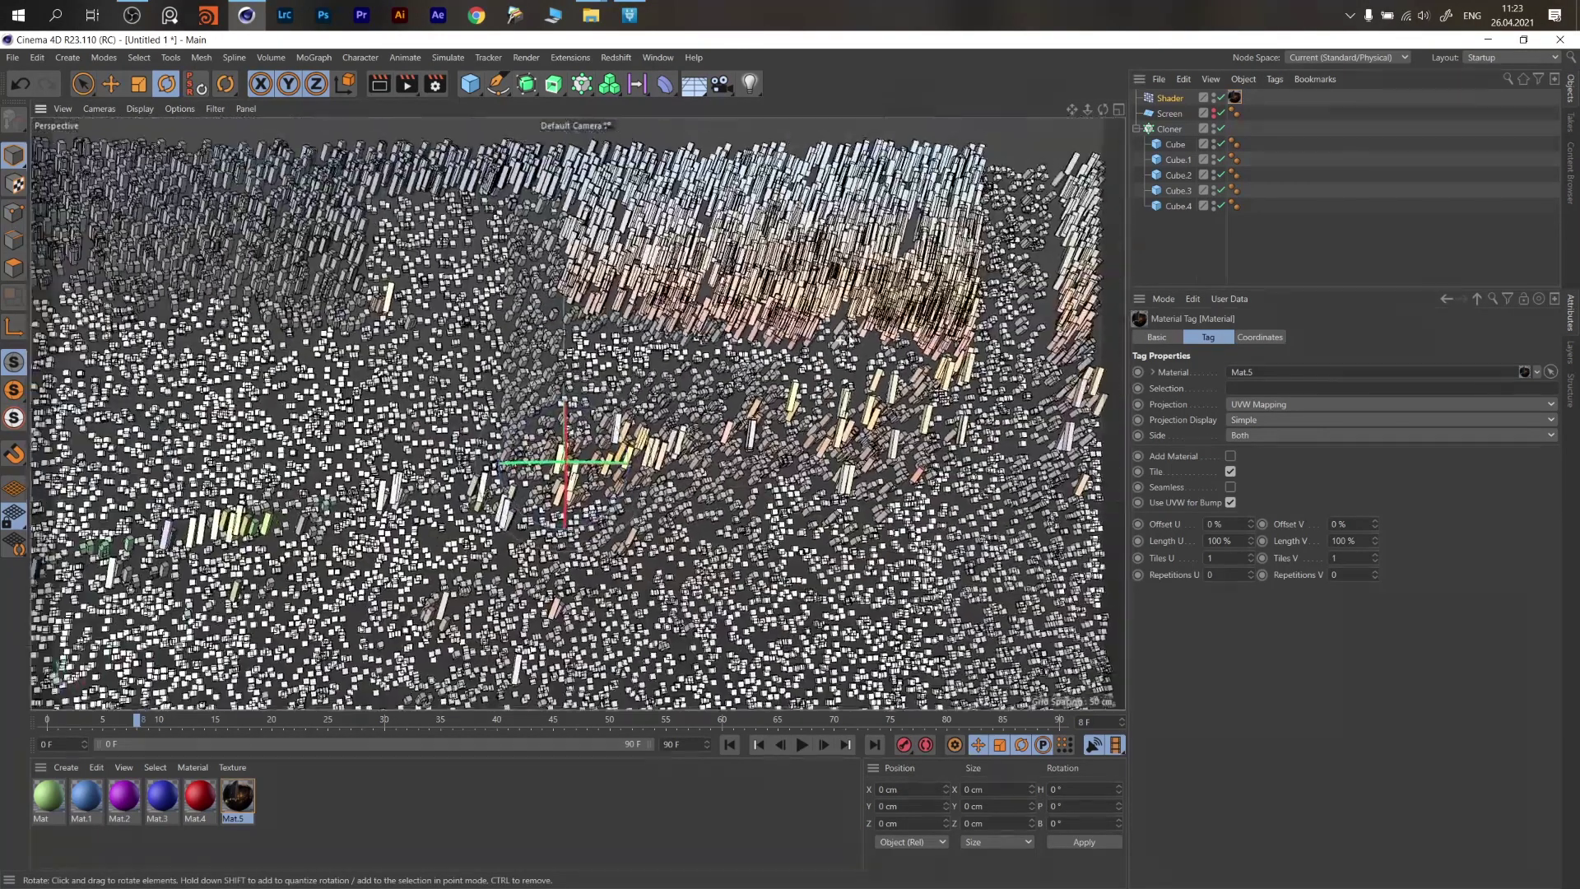
scroll(848, 337, down, 5)
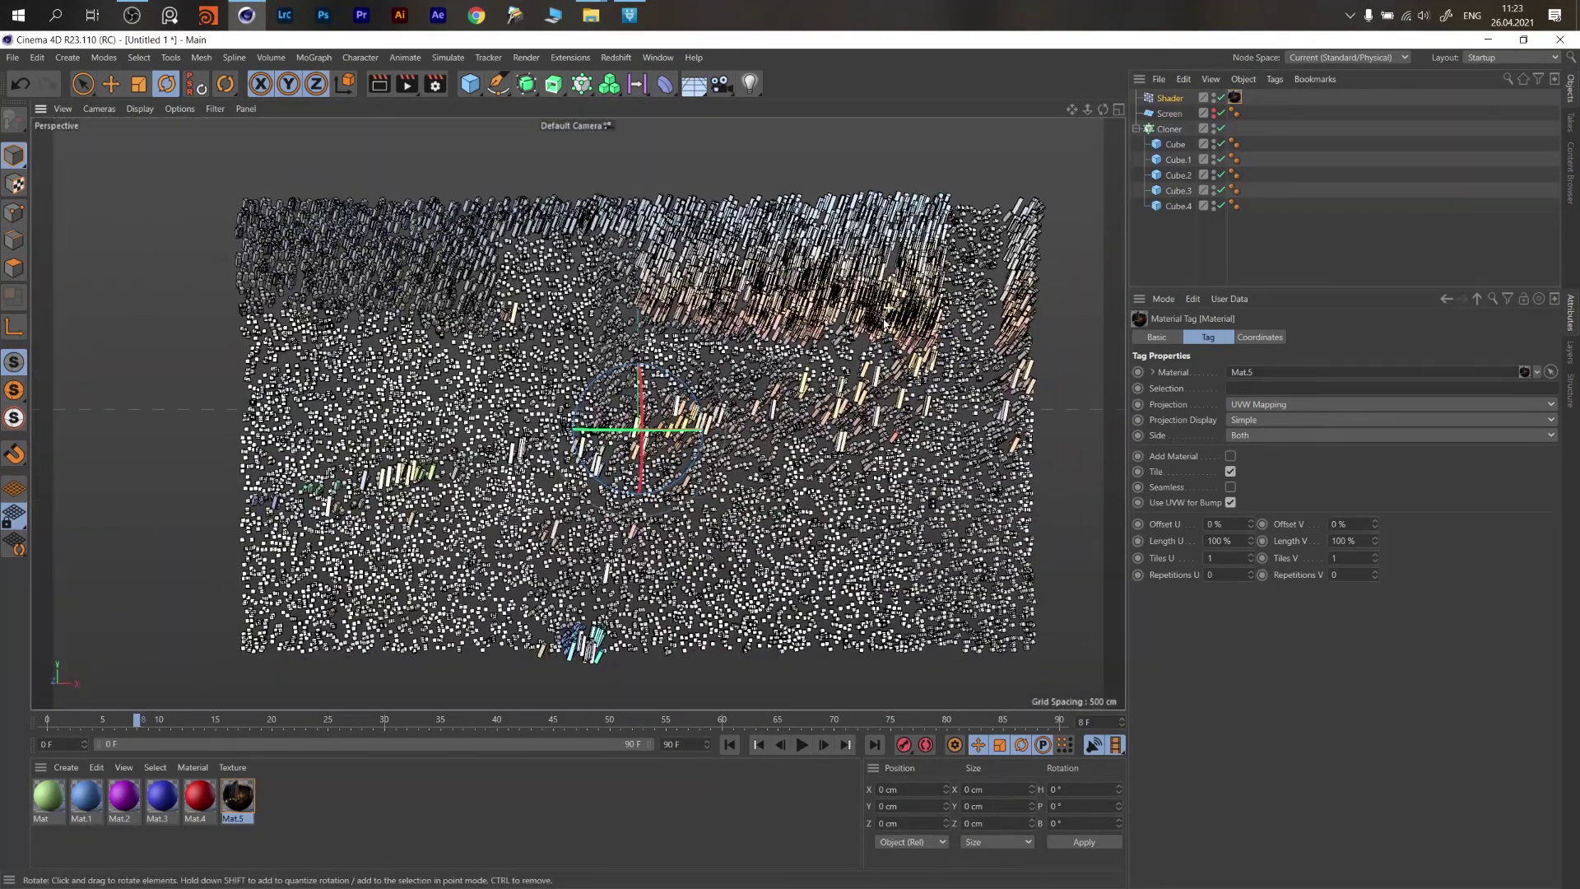
alt+middle_drag(601, 427, 579, 413)
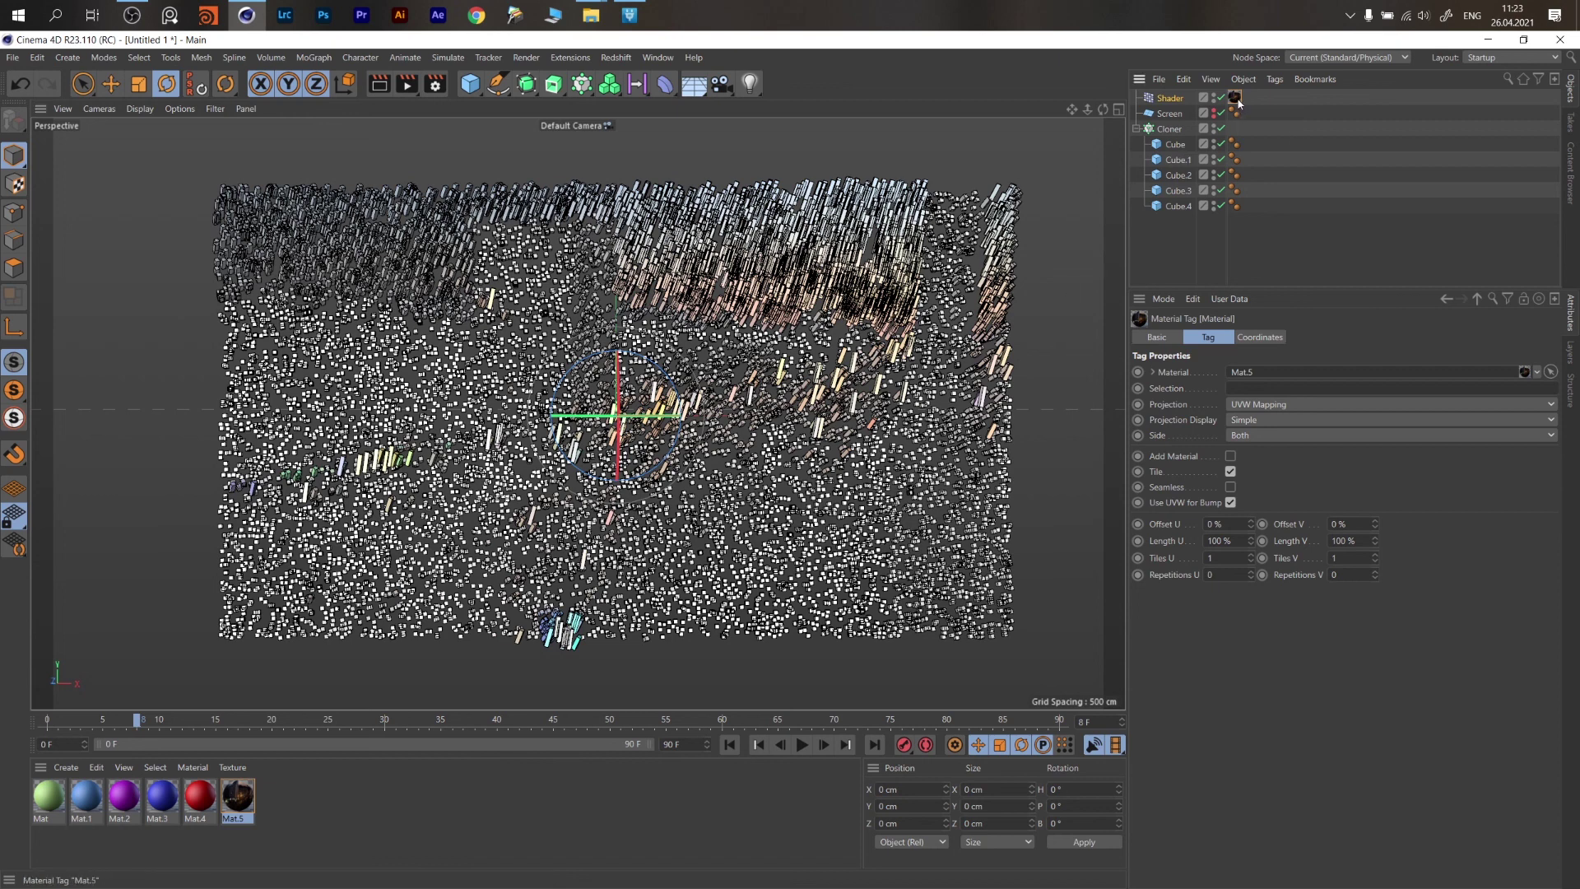
Move the material tag from the Shader to the Cloner and link it as the Shader's Material Tag.
drag(1256, 132, 1254, 135)
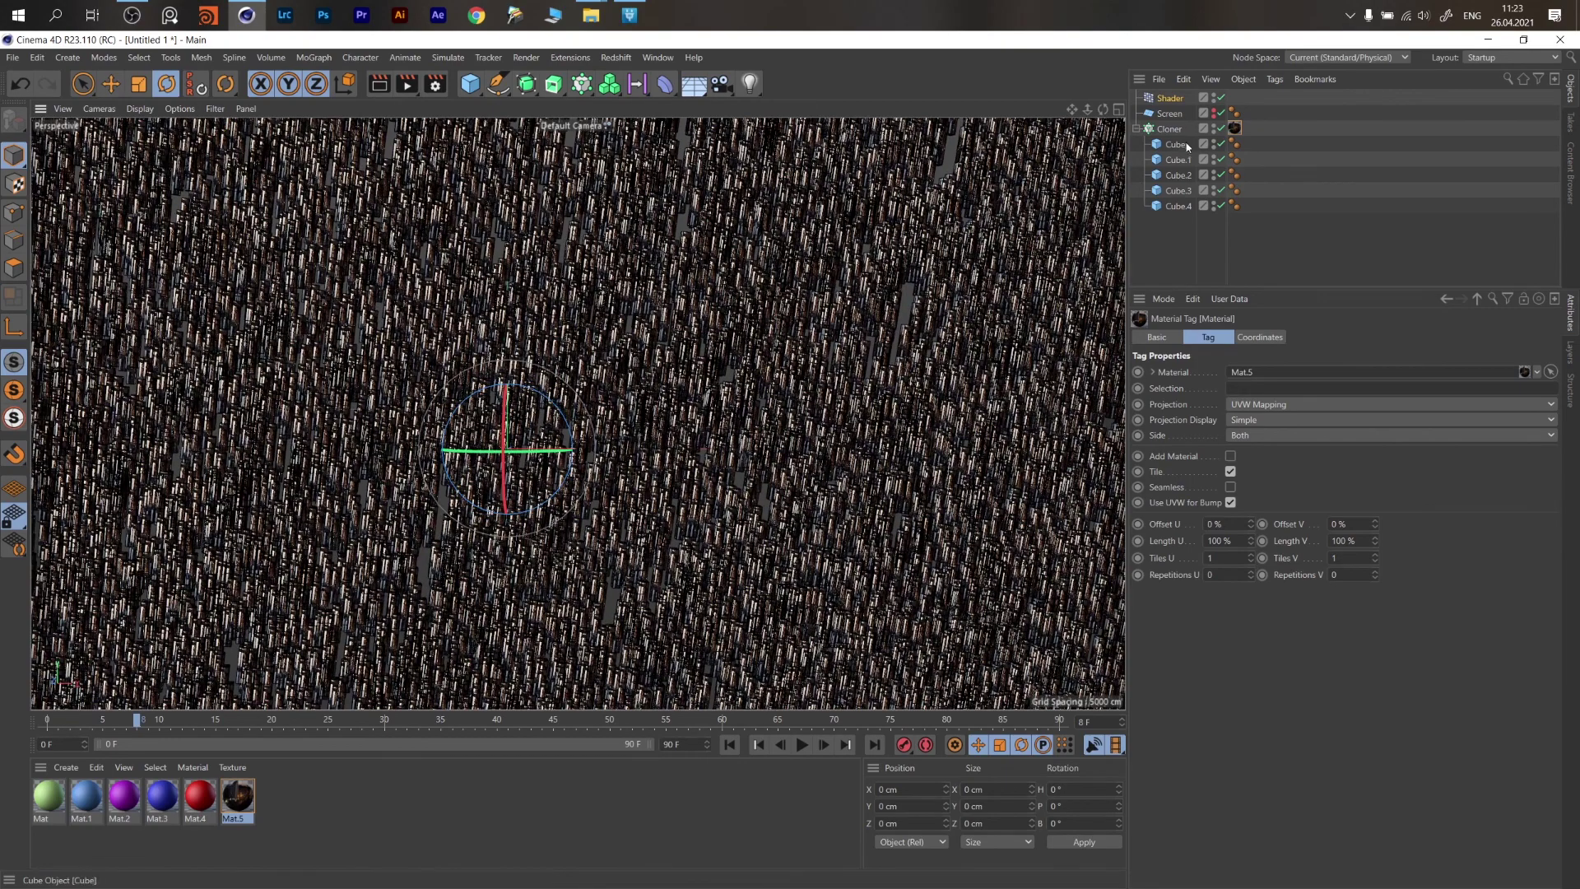
click(1170, 98)
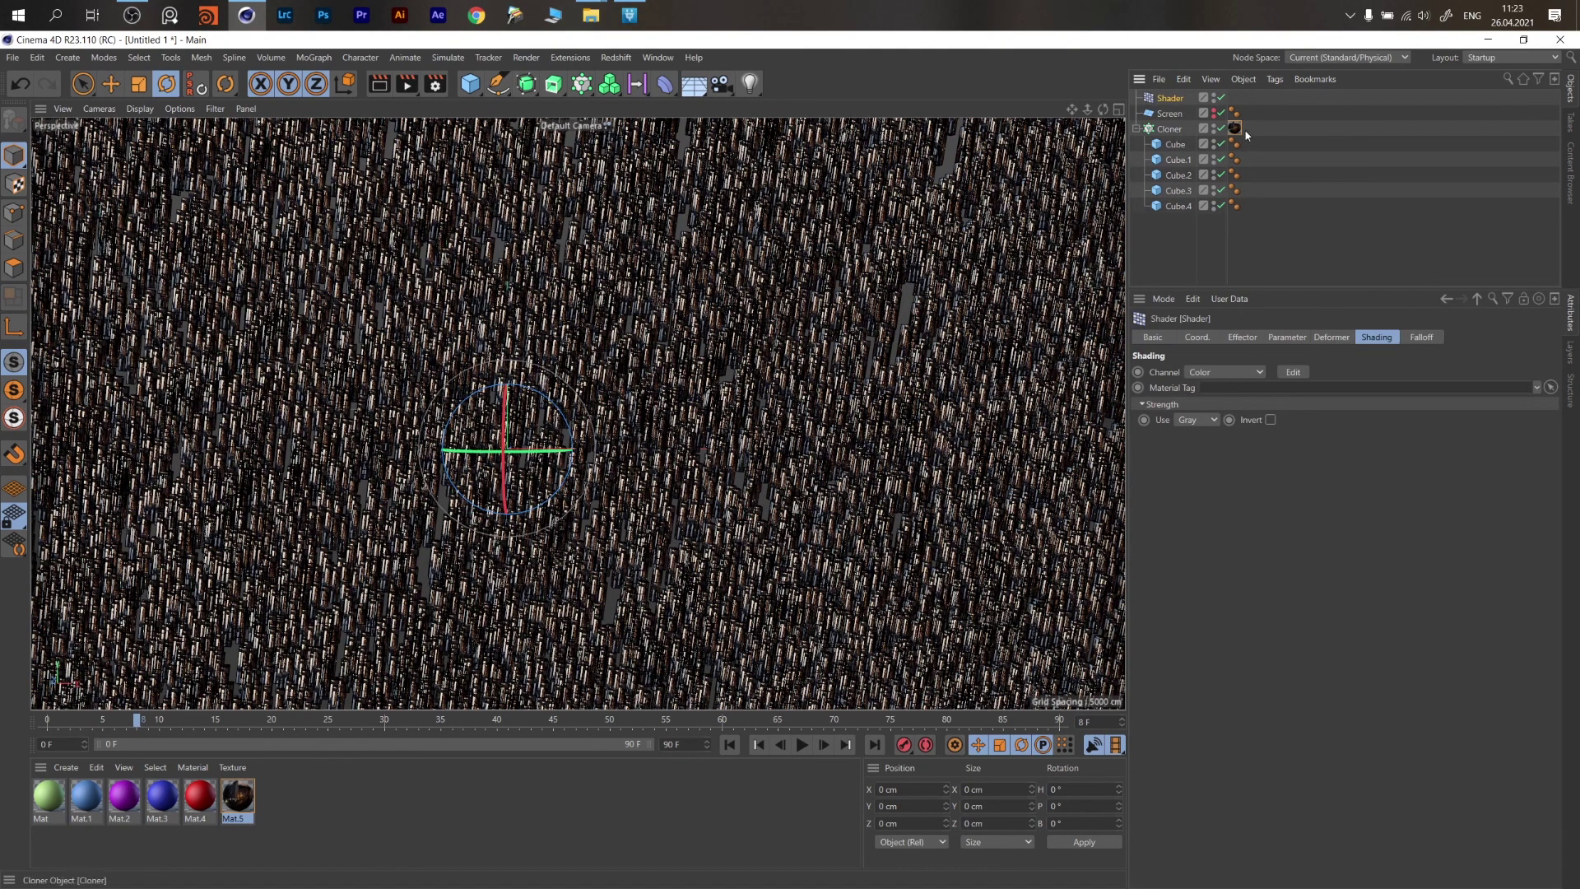
mouse_move(1234, 129)
mouse_down()
mouse_move(1273, 299)
mouse_move(1226, 387)
mouse_up()
Examine up close how the video texture maps onto the individual cloned cubes.
scroll(849, 550, down, 8)
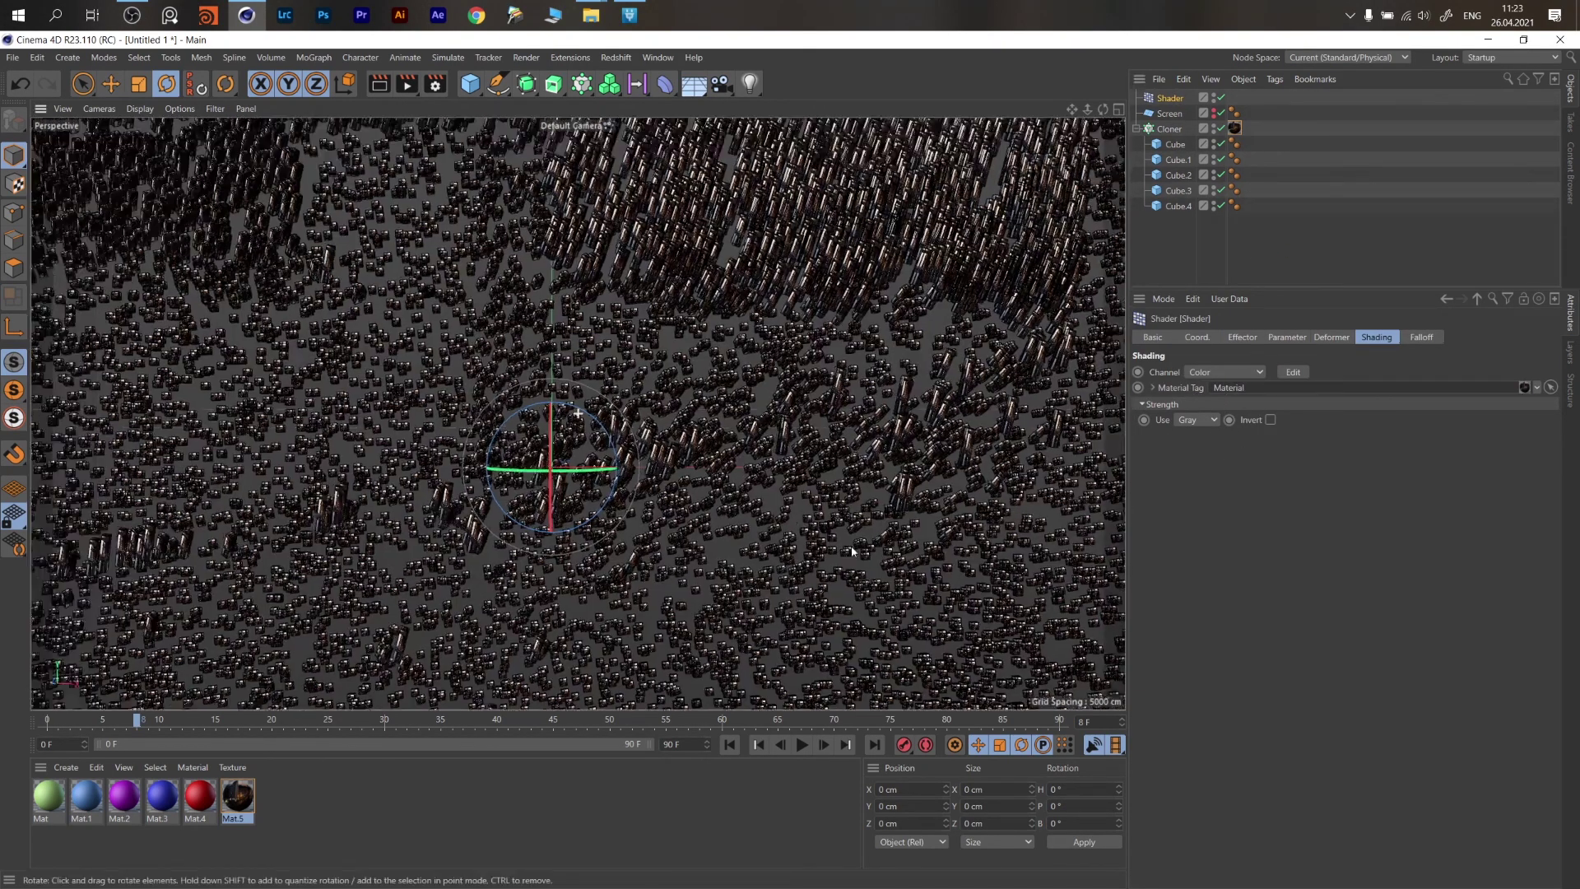
scroll(798, 543, up, 8)
alt+drag(691, 486, 733, 478)
scroll(732, 479, up, 3)
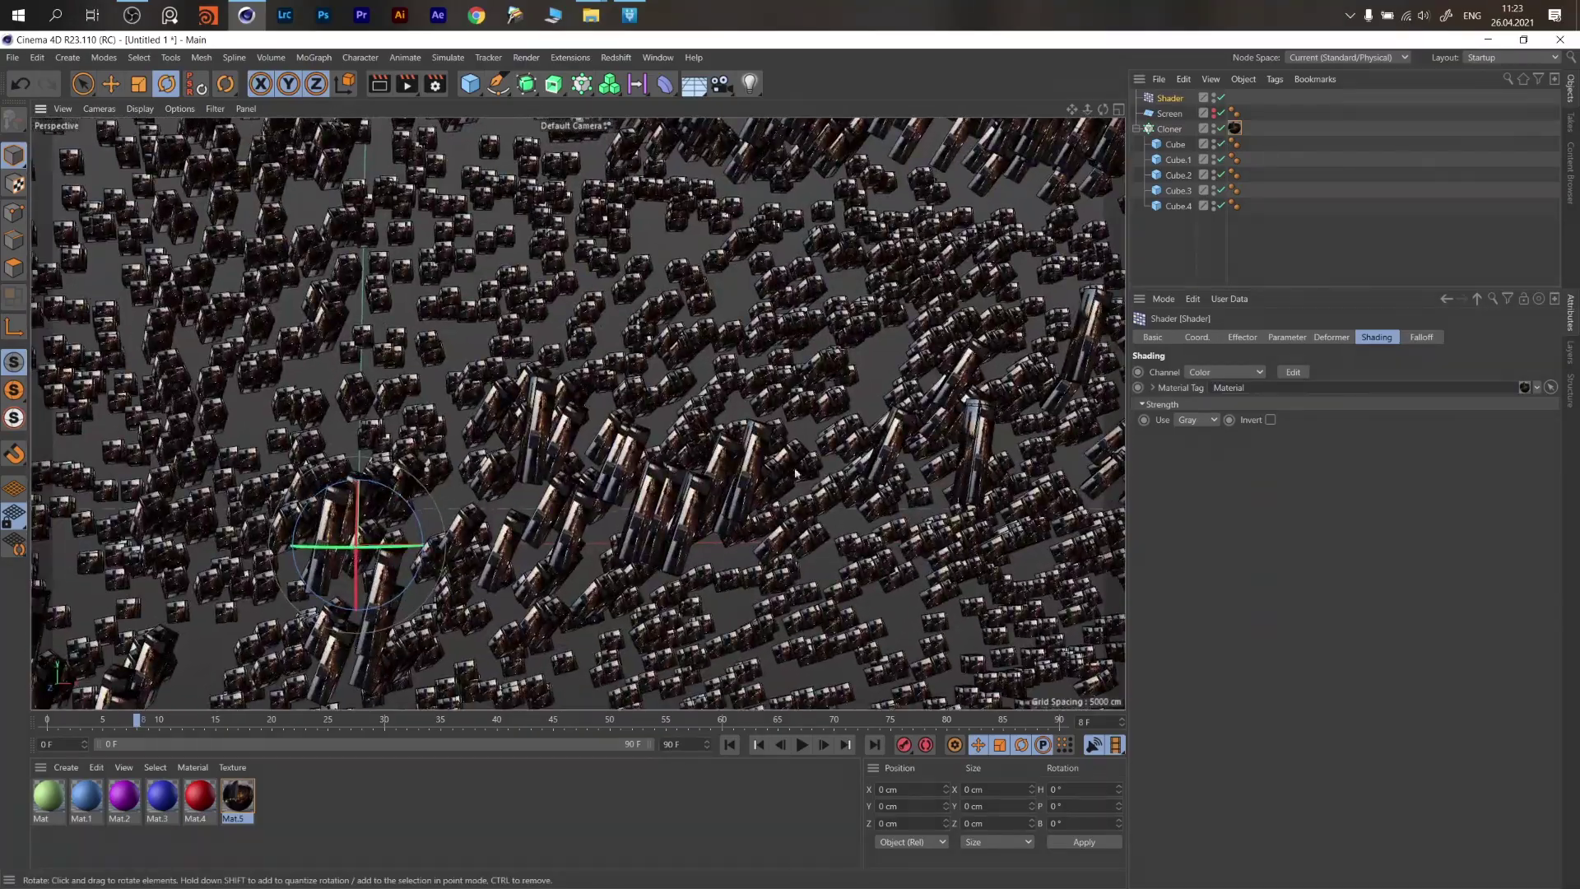
scroll(739, 469, up, 3)
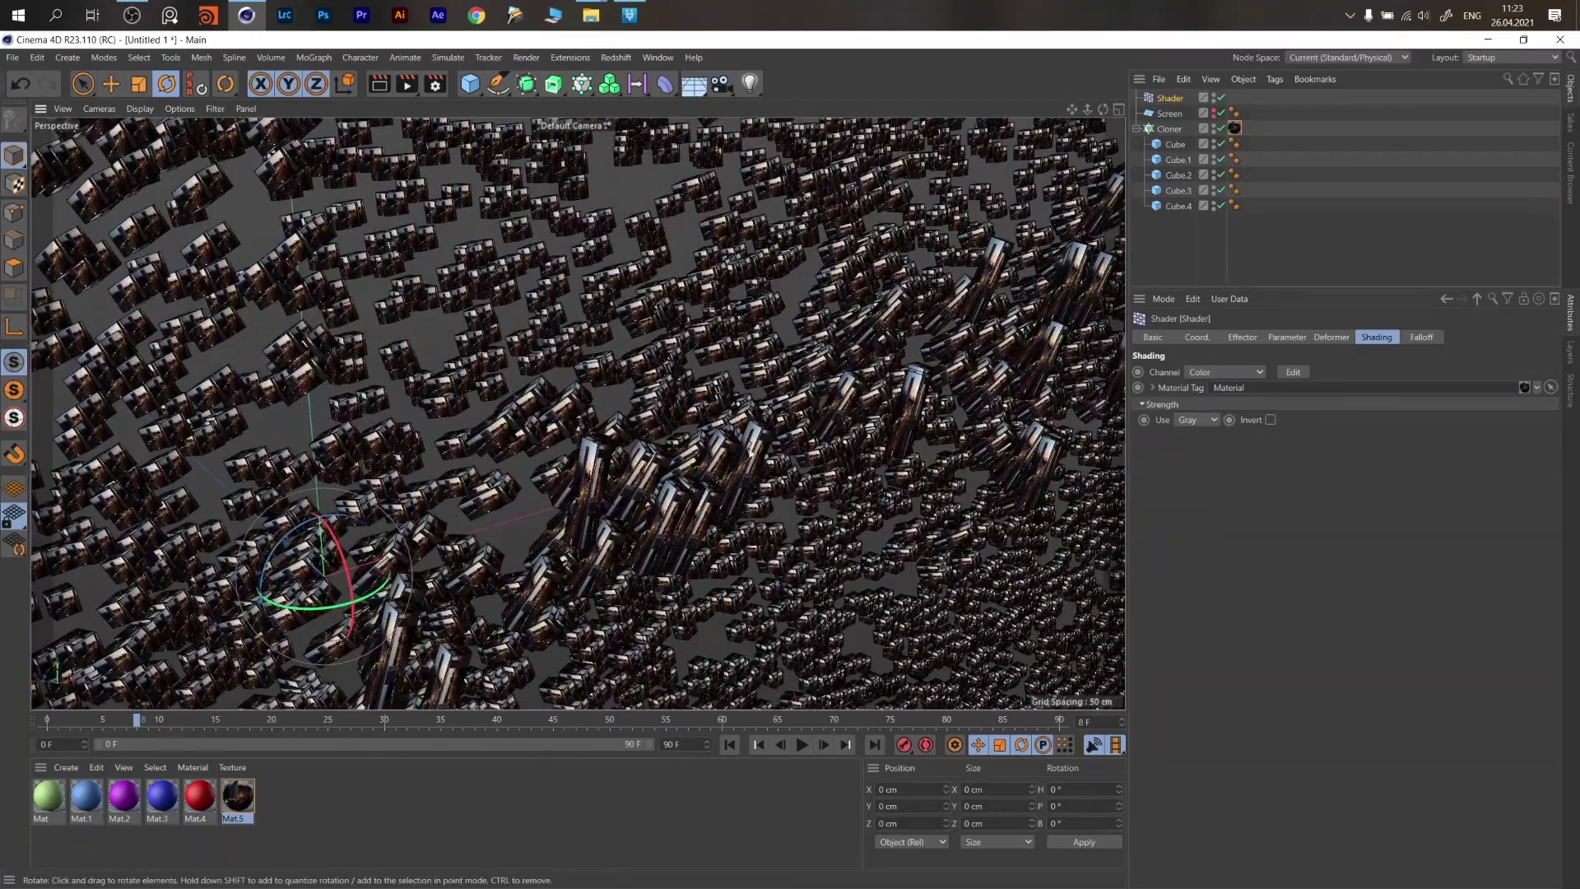
scroll(751, 451, up, 8)
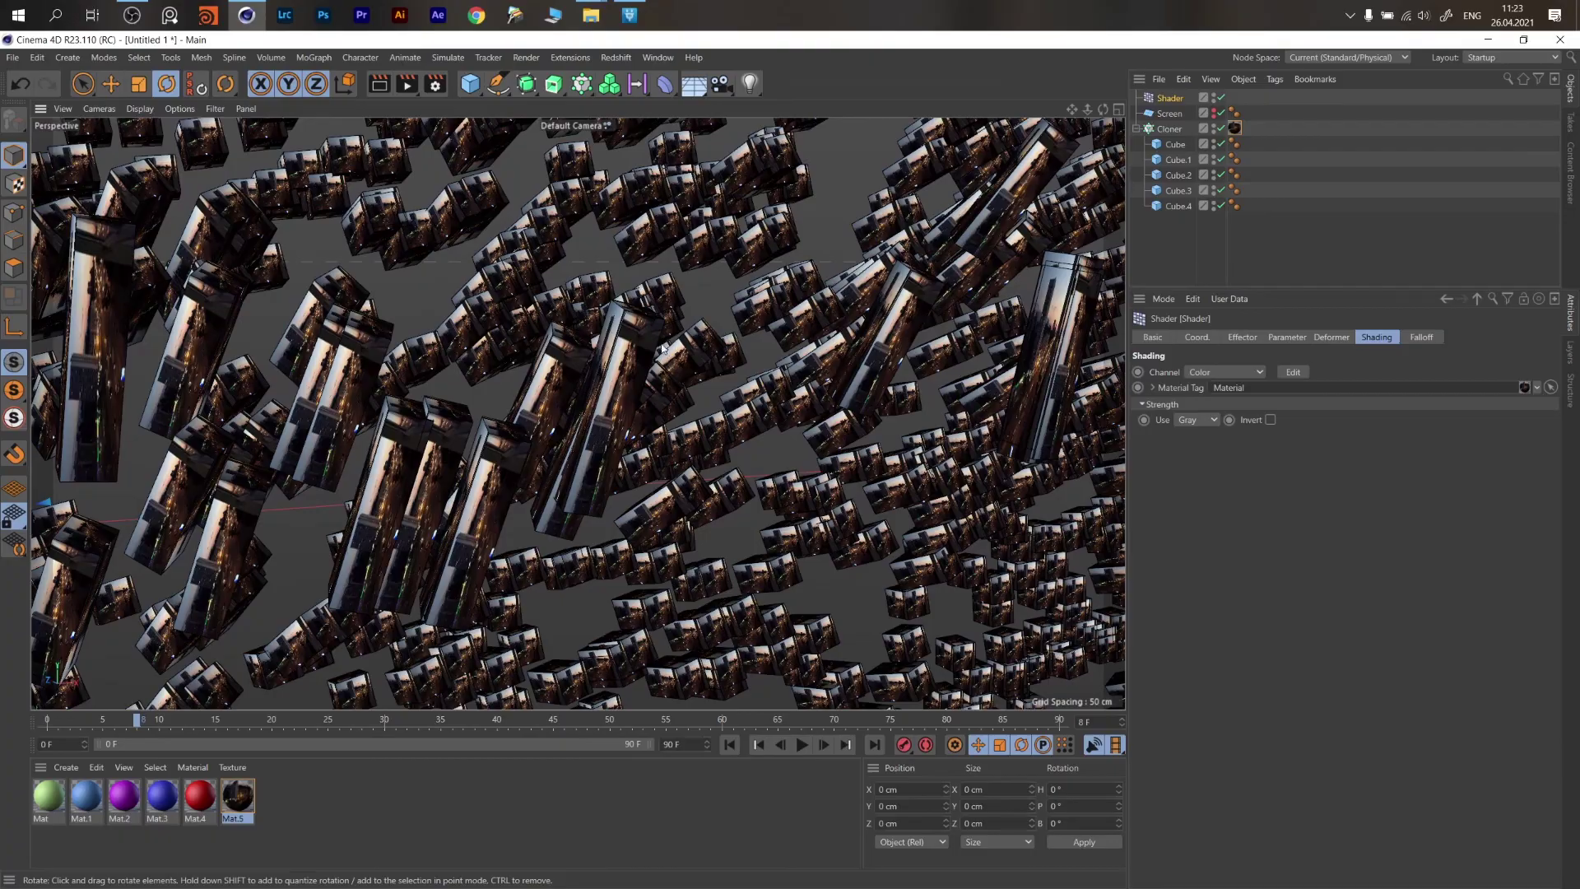
alt+middle_drag(662, 349, 700, 413)
mouse_move(700, 413)
alt+mouse_down()
mouse_move(674, 401)
mouse_move(724, 487)
mouse_move(813, 533)
mouse_move(856, 498)
alt+mouse_up()
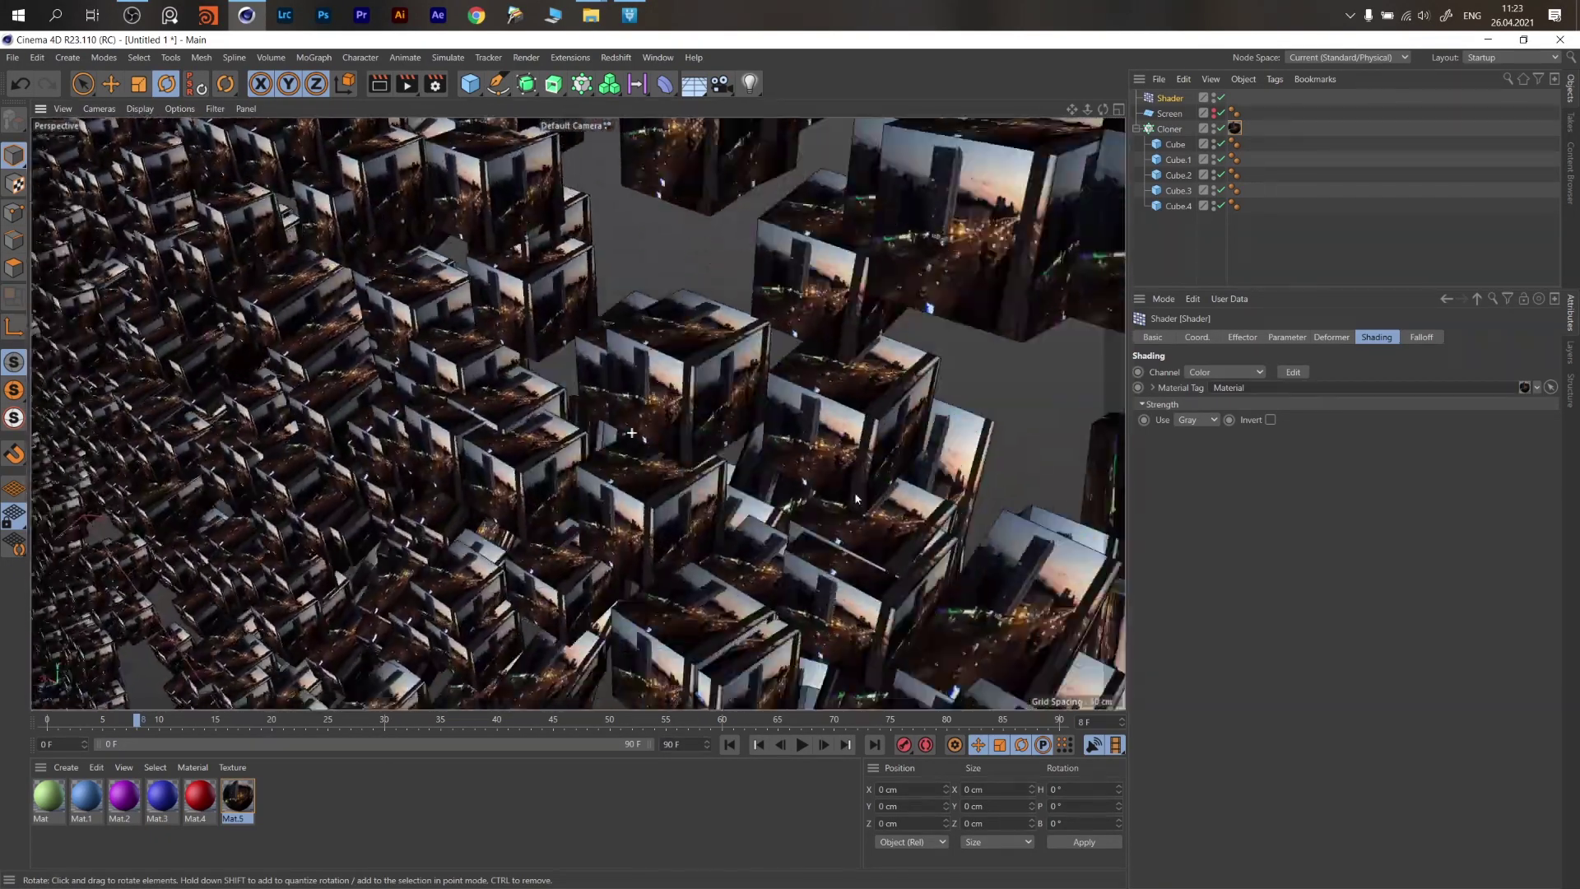
scroll(856, 498, down, 10)
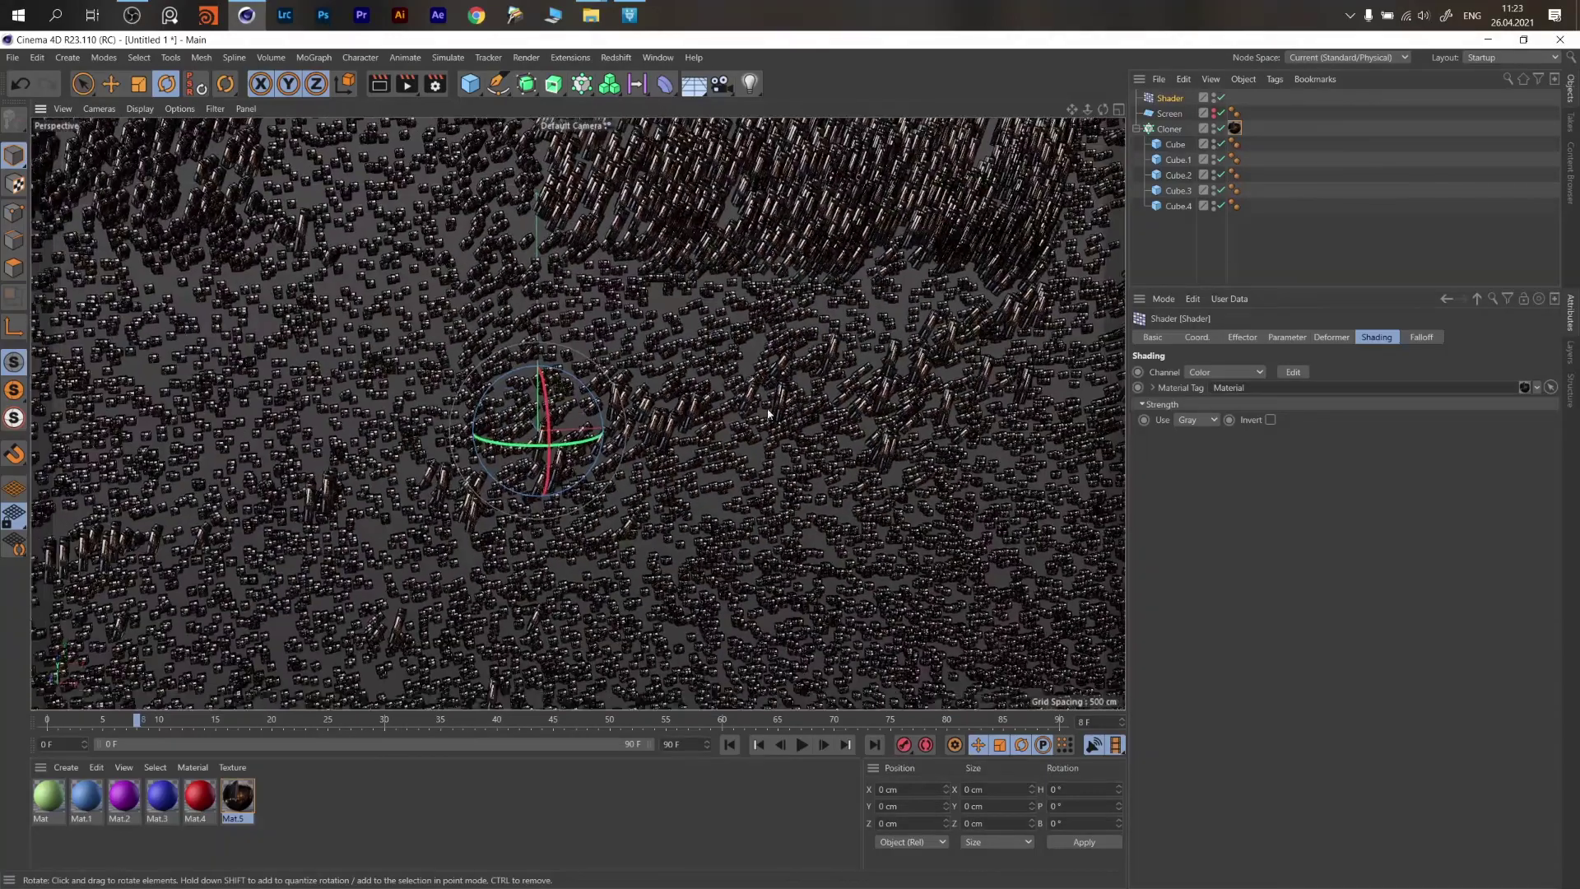
scroll(768, 413, down, 4)
alt+drag(704, 436, 724, 412)
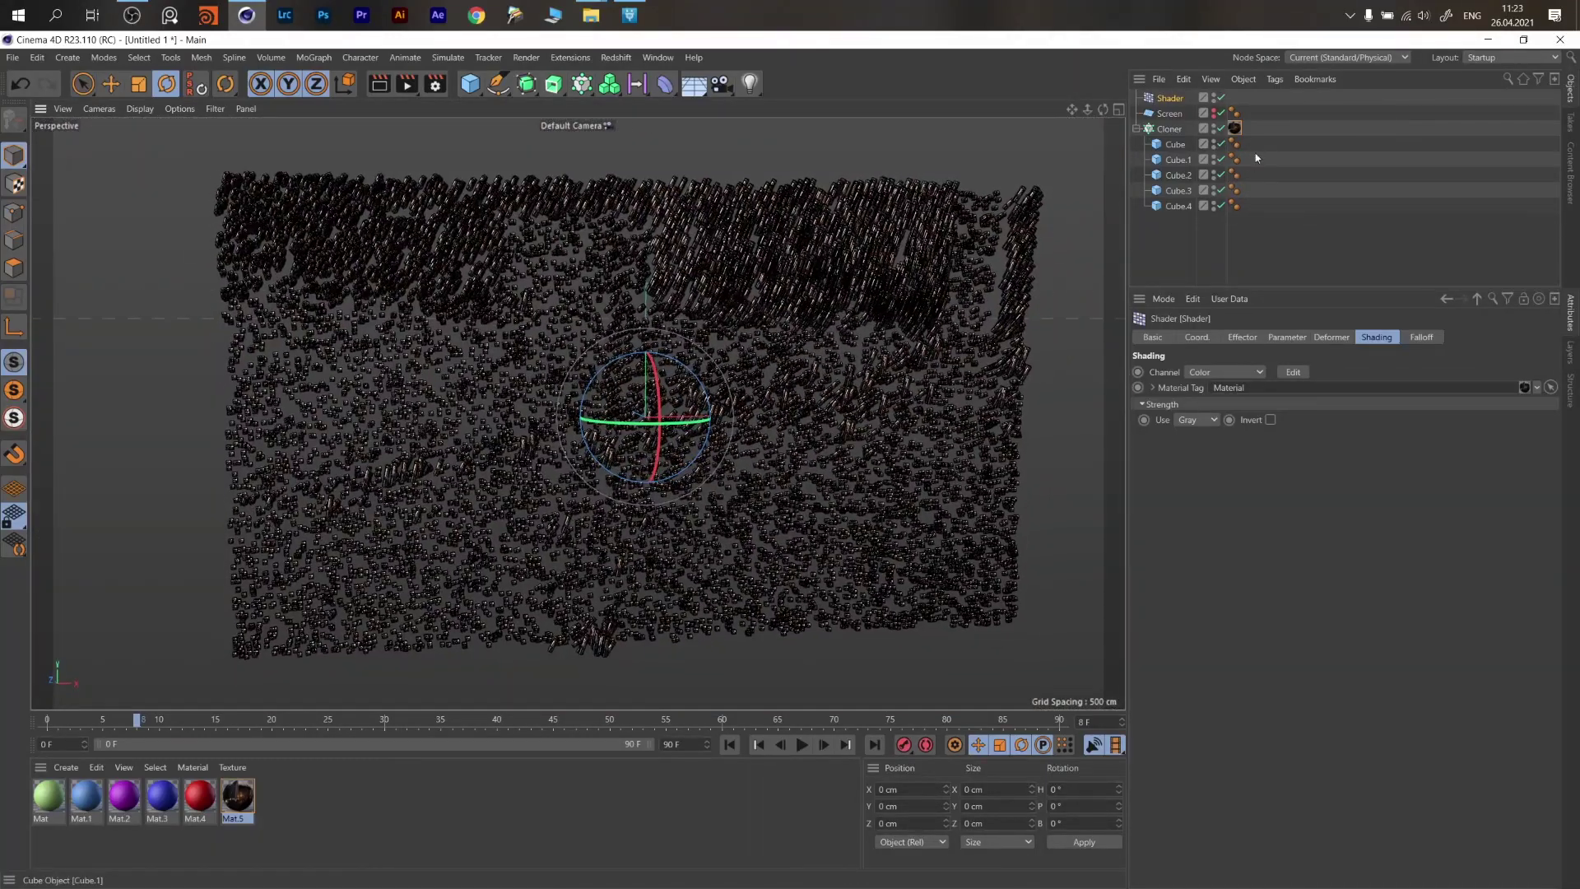
Move the video material tag from the Cloner to the Screen plane.
click(1238, 130)
drag(1237, 130, 1249, 115)
click(1246, 116)
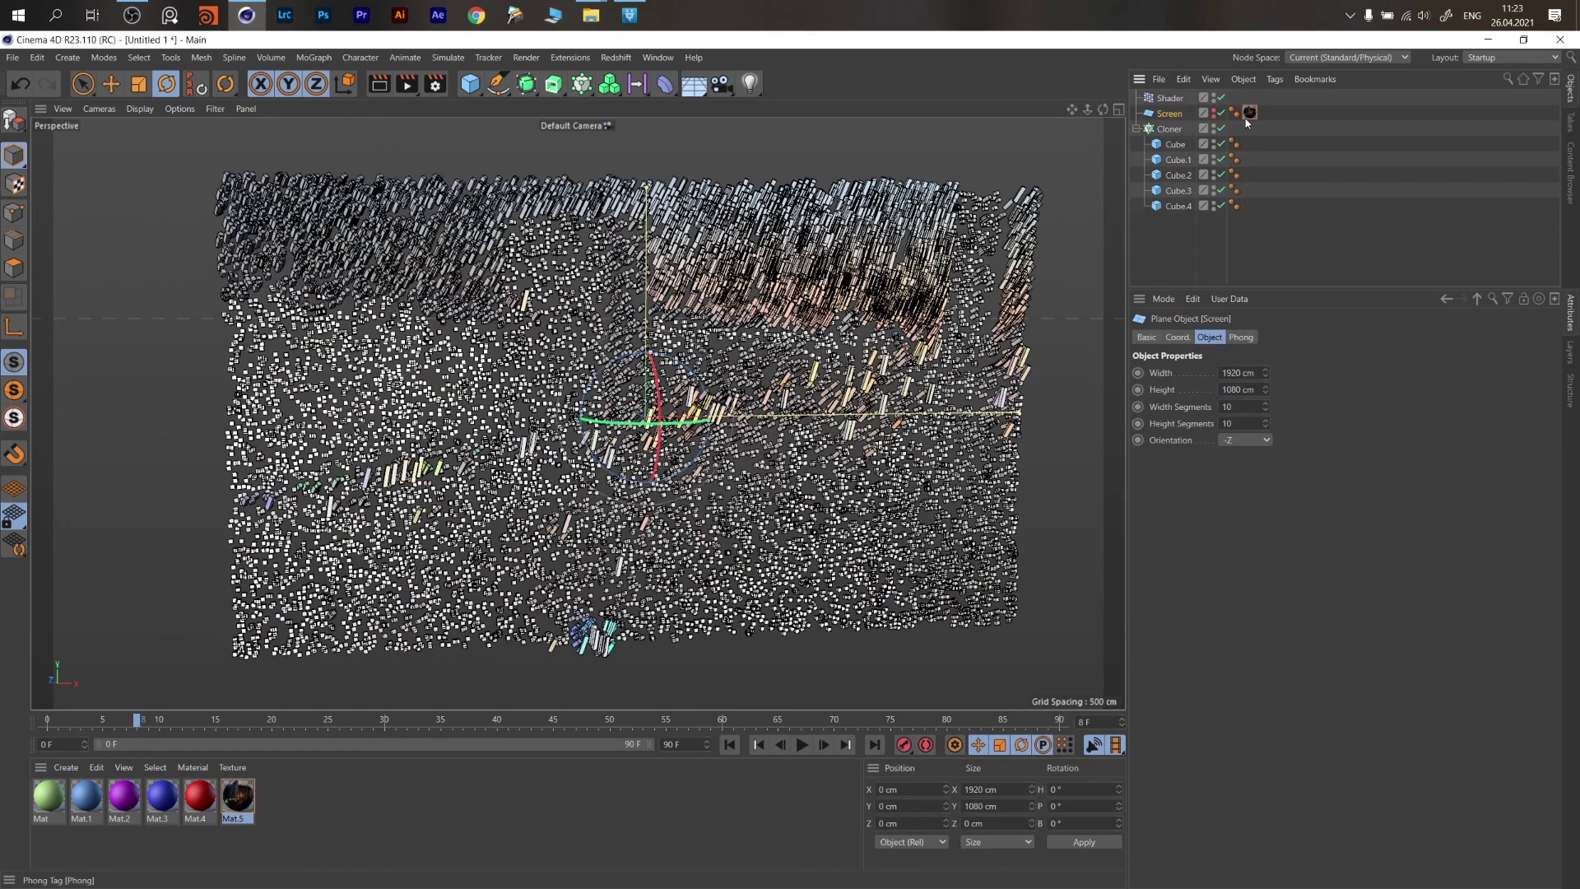
right_click(1250, 116)
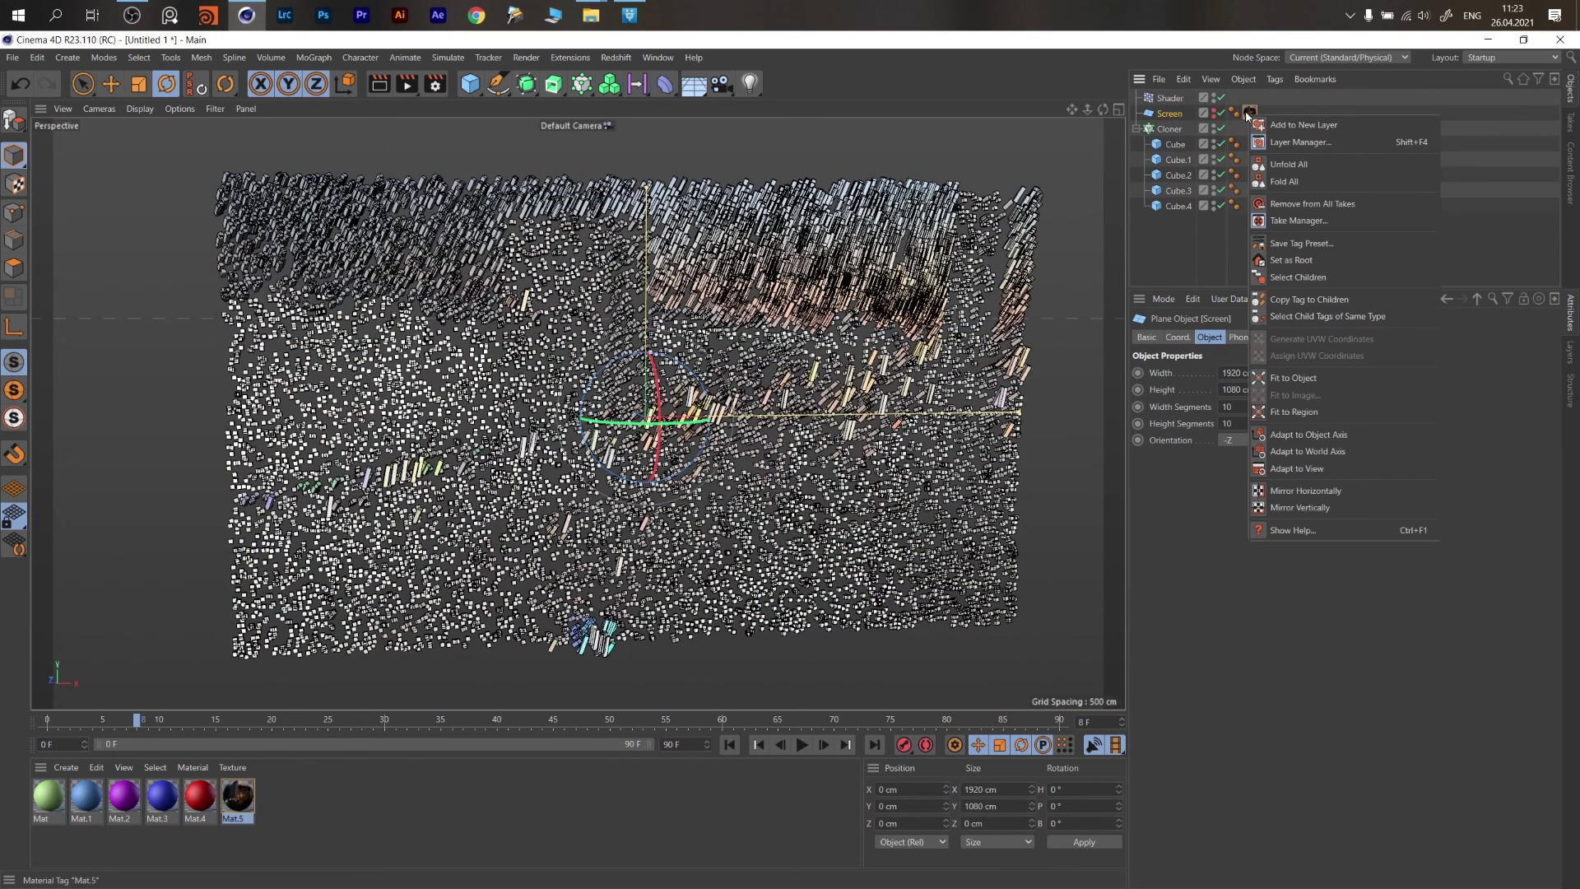
click(1252, 111)
Set the projection of the Screen plane's material tag to Flat.
click(1249, 113)
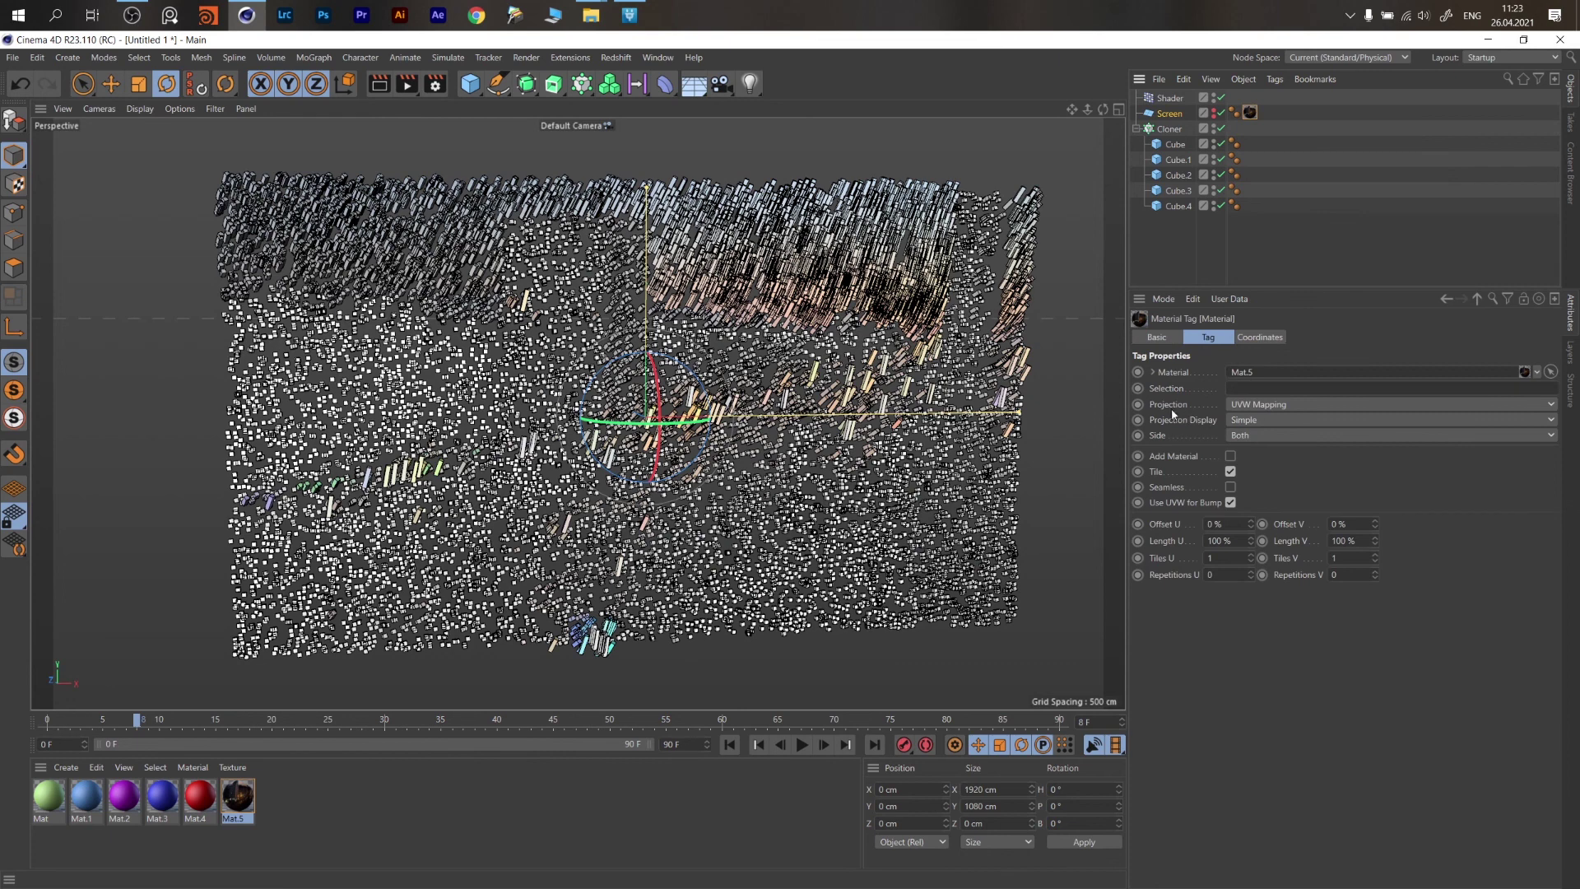
click(1246, 404)
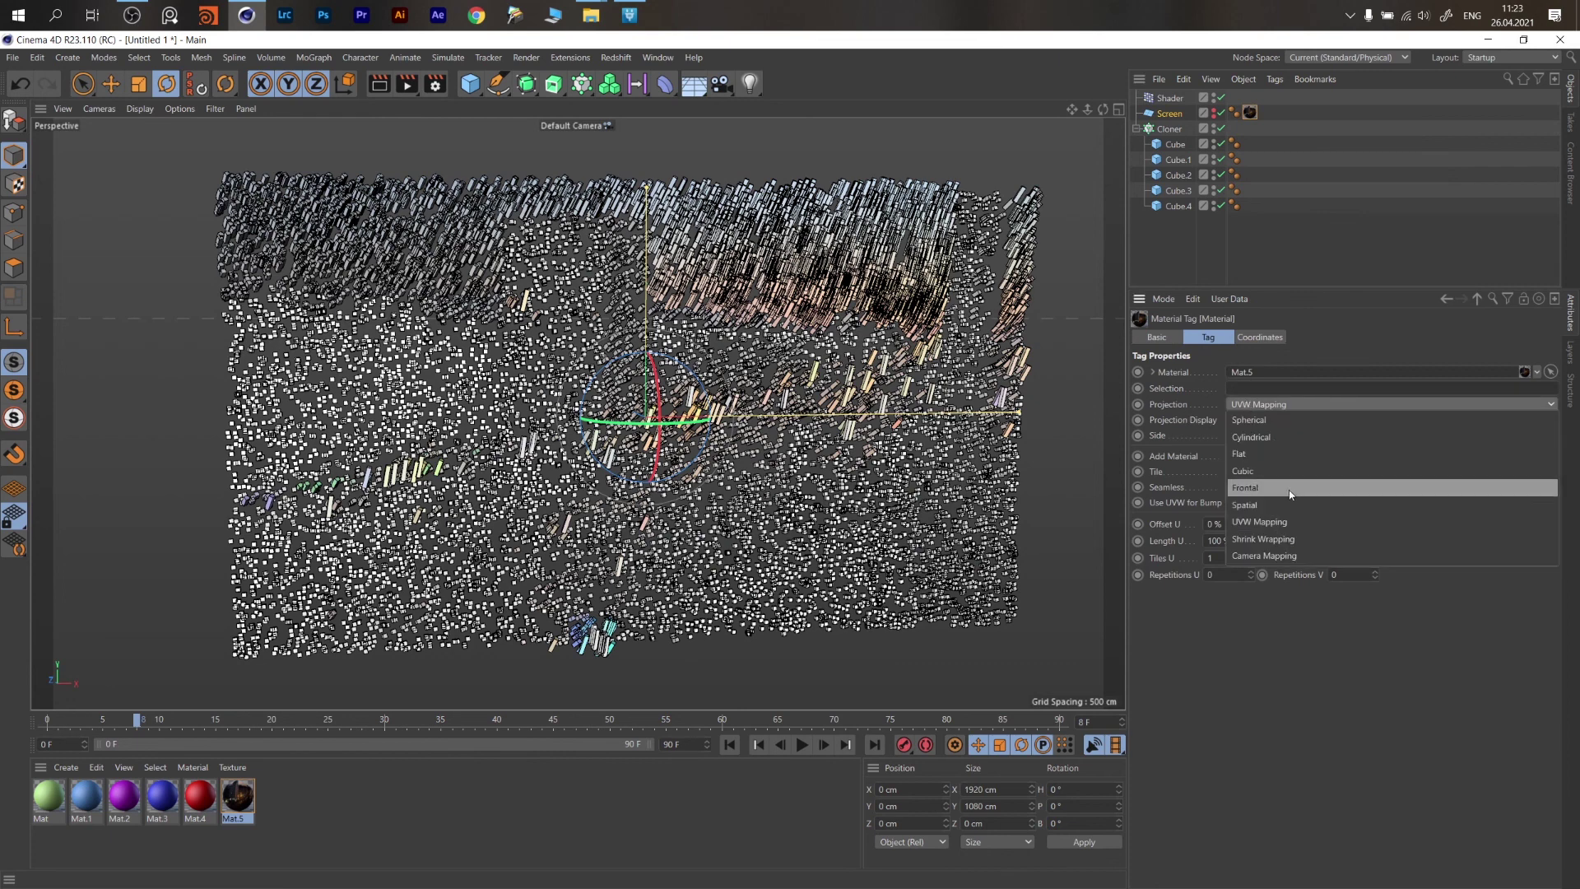
click(1287, 457)
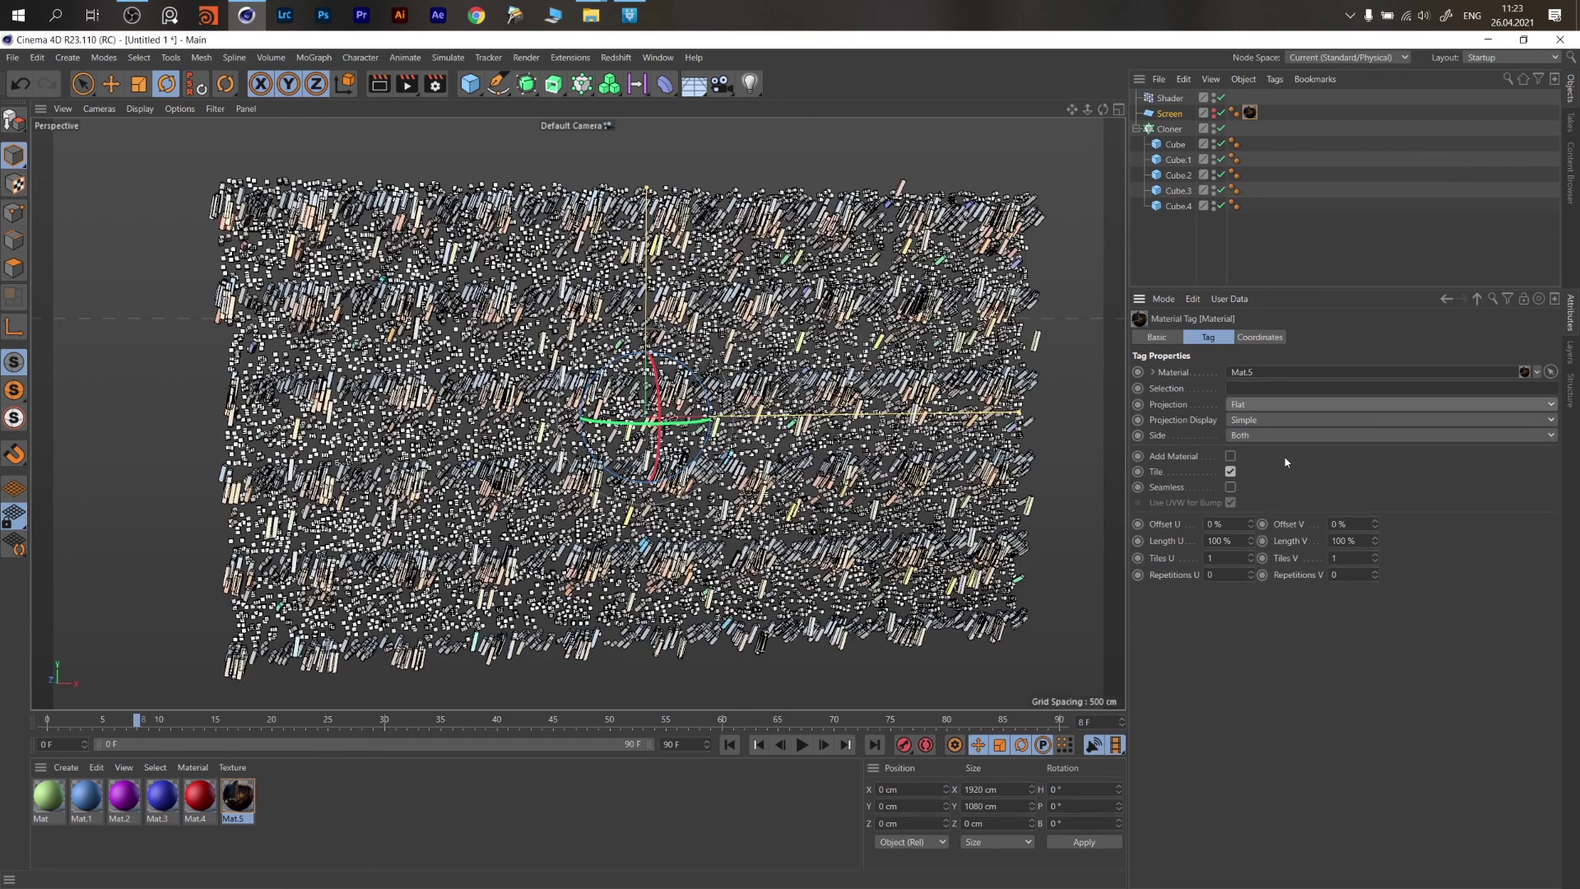
Fit the video material tag's projection to the Screen plane and move the tag onto the Cloner.
right_click(1250, 112)
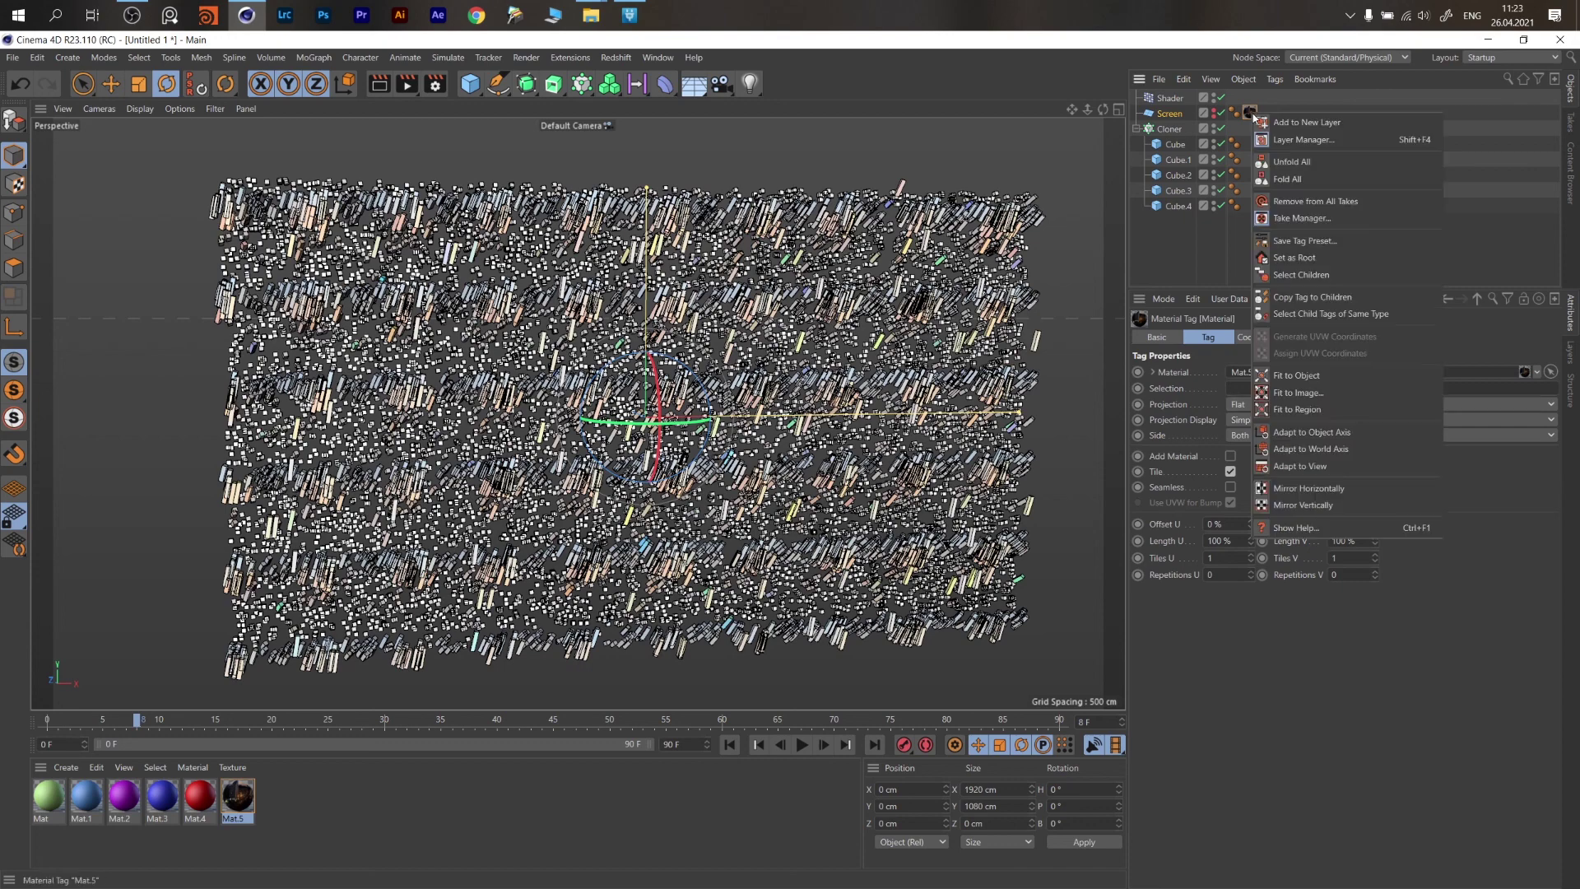
click(1333, 374)
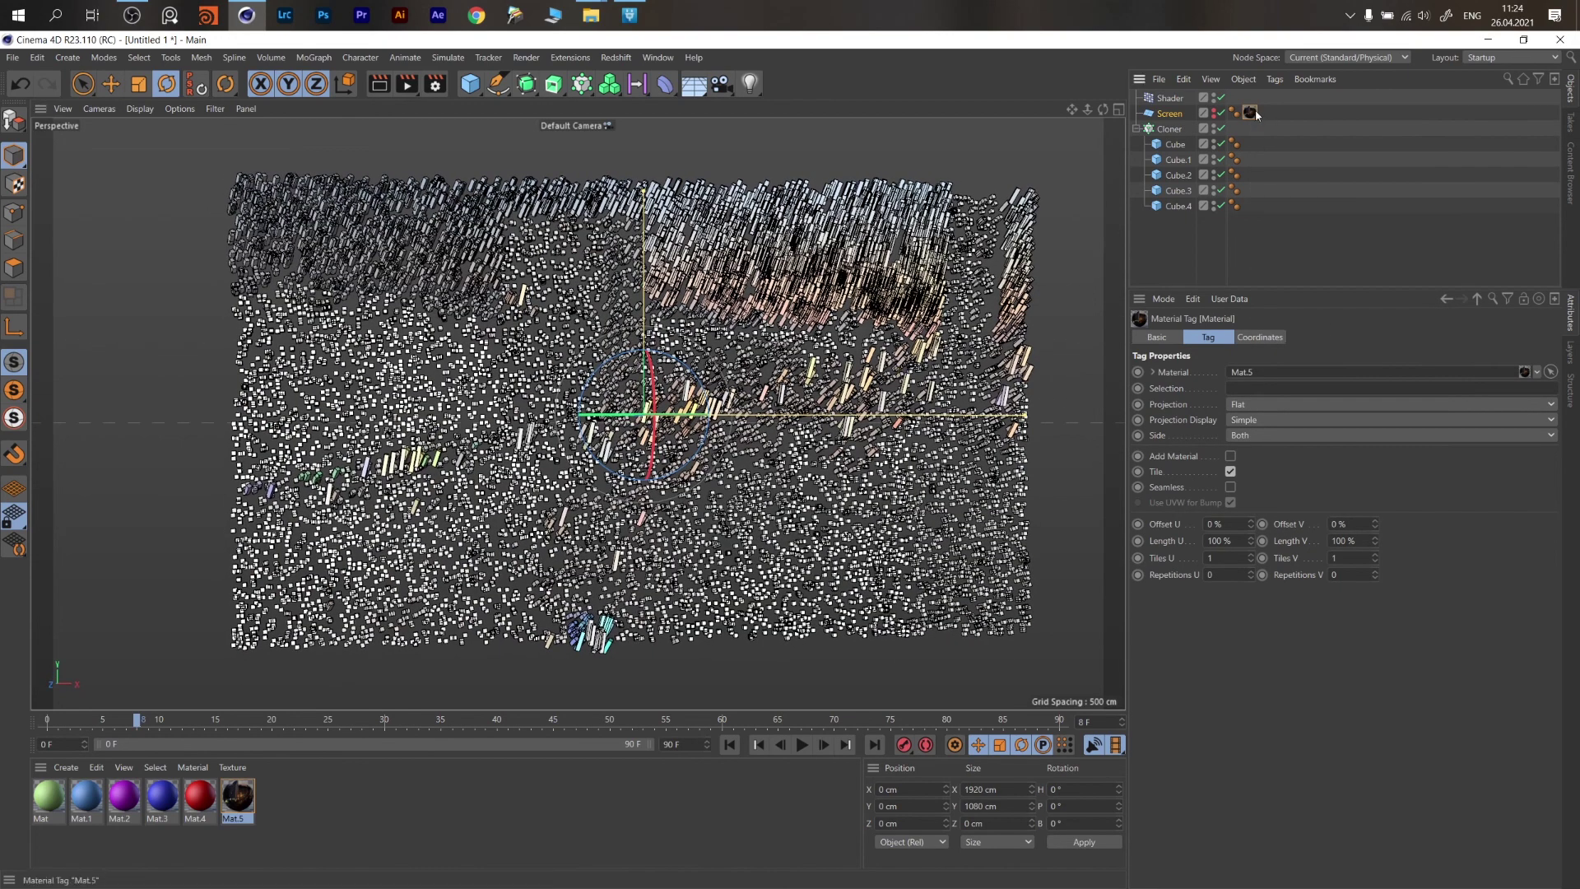
drag(1250, 112, 1244, 130)
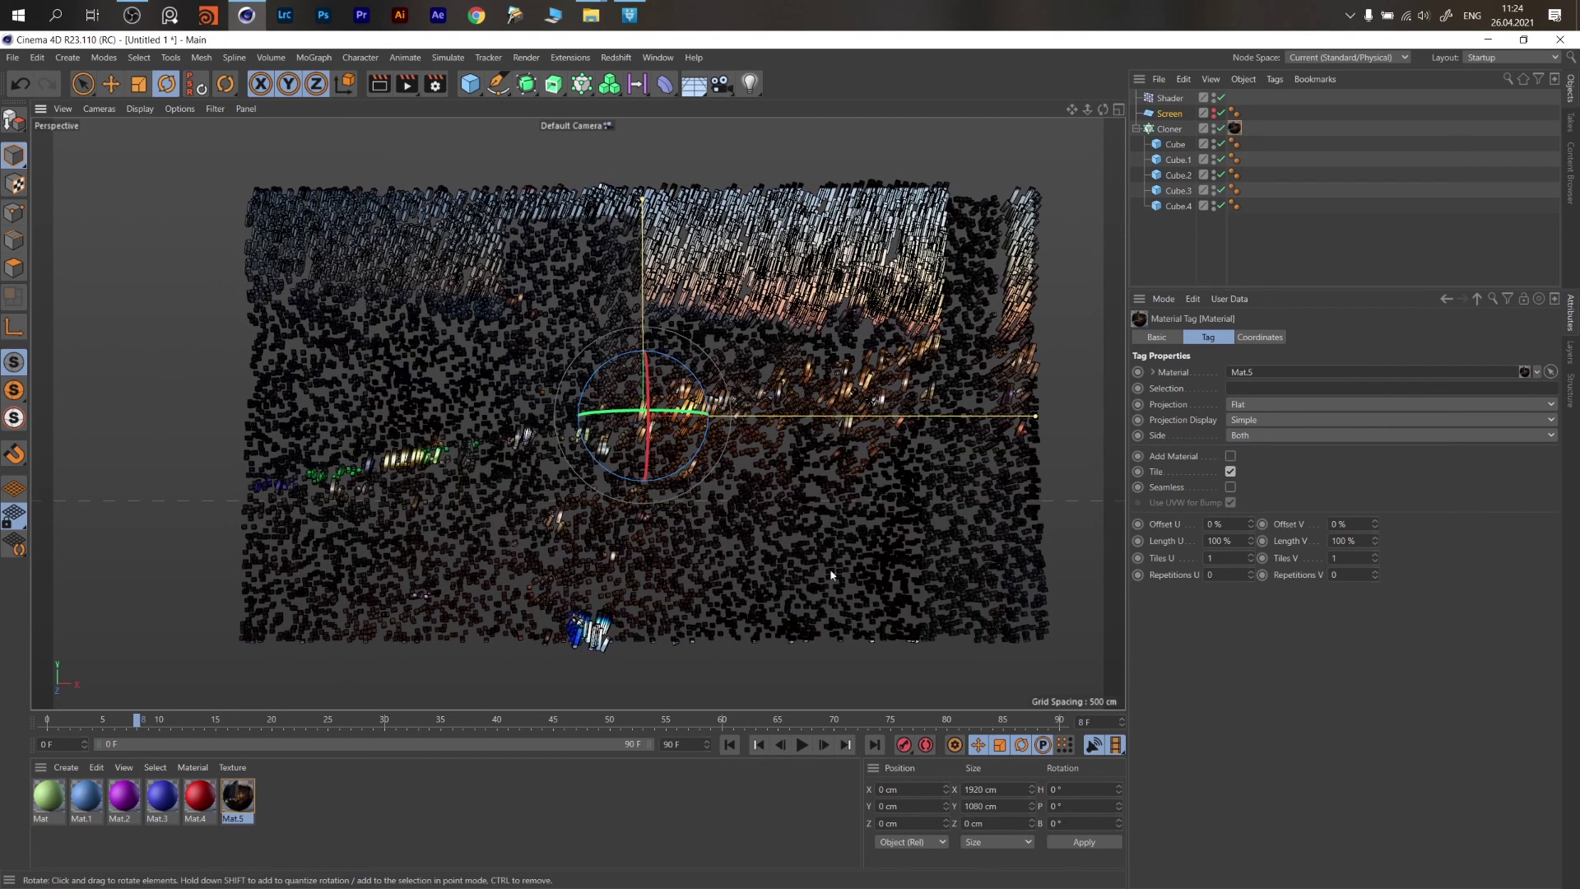
alt+drag(714, 460, 713, 467)
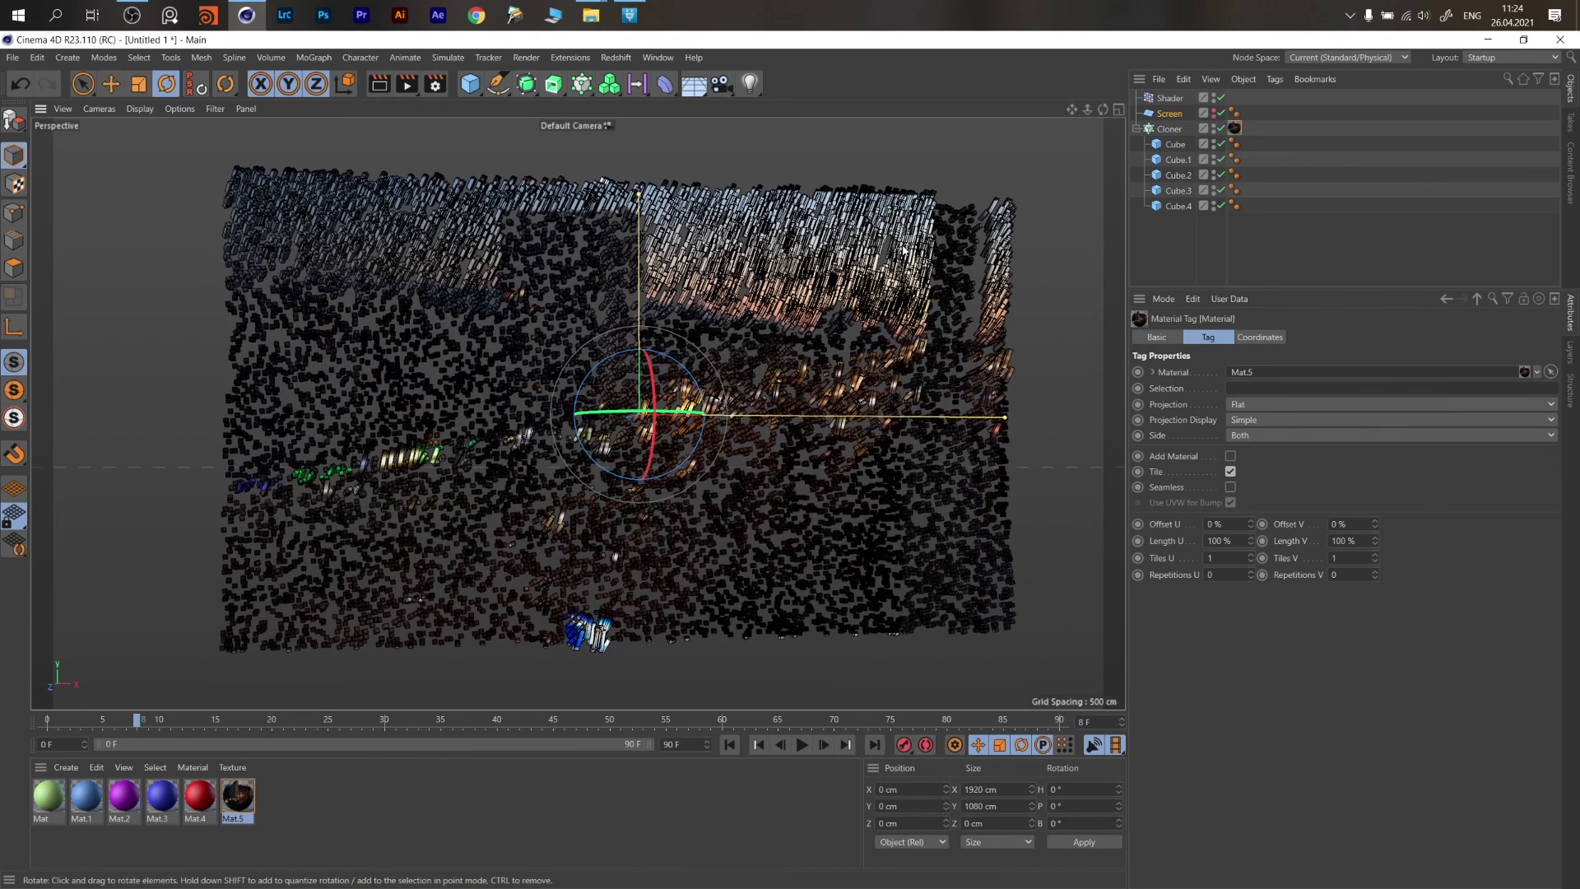
Set the Cloner's clone count to 22222.
click(1179, 230)
click(1174, 144)
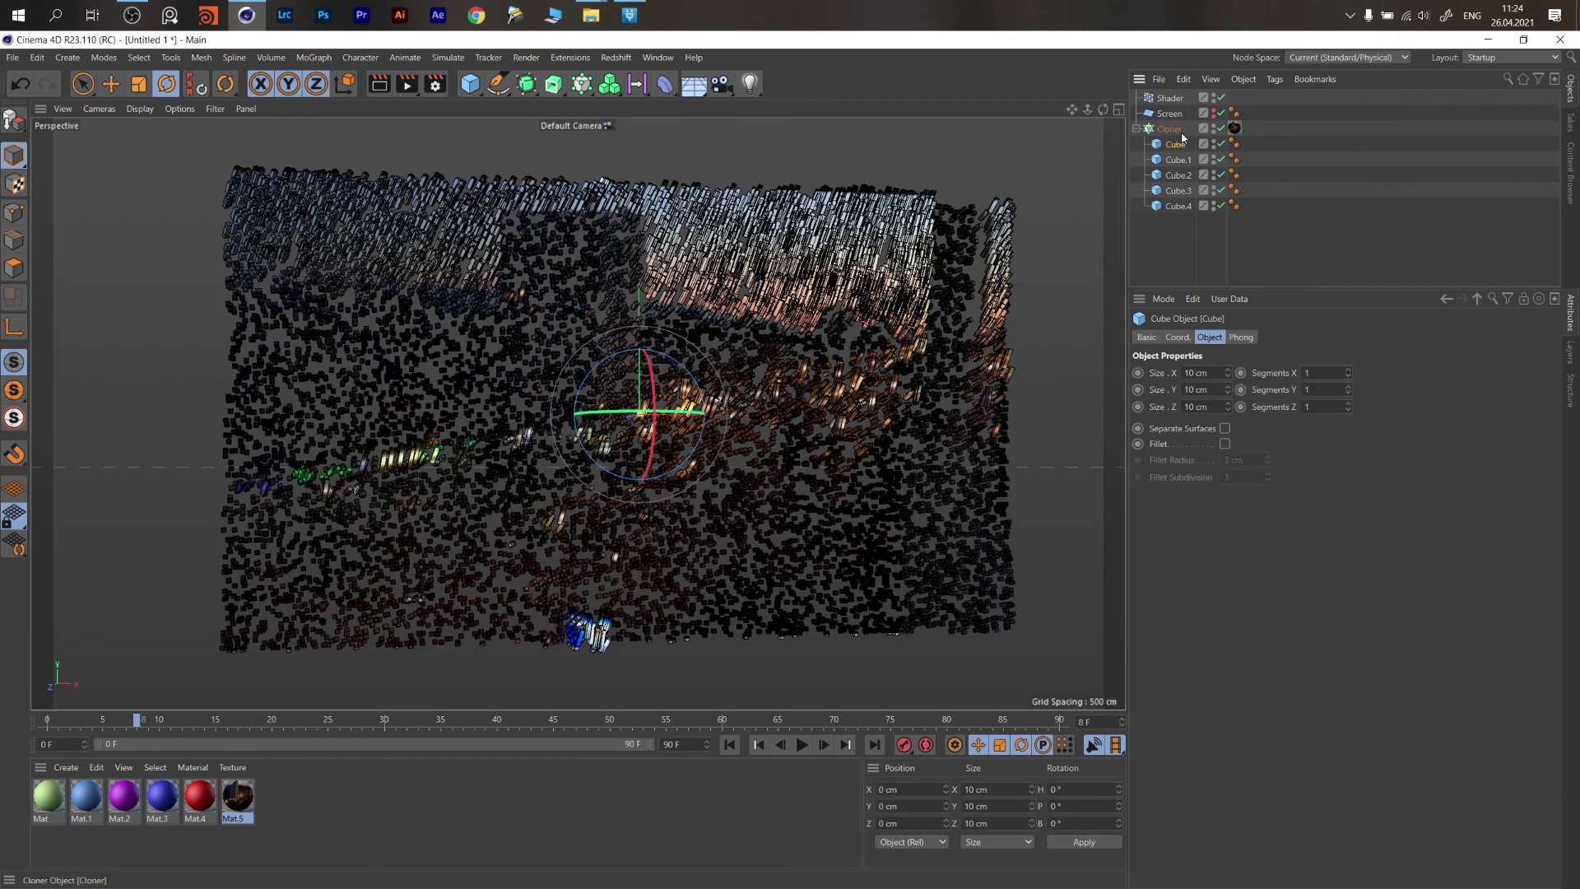
click(1169, 129)
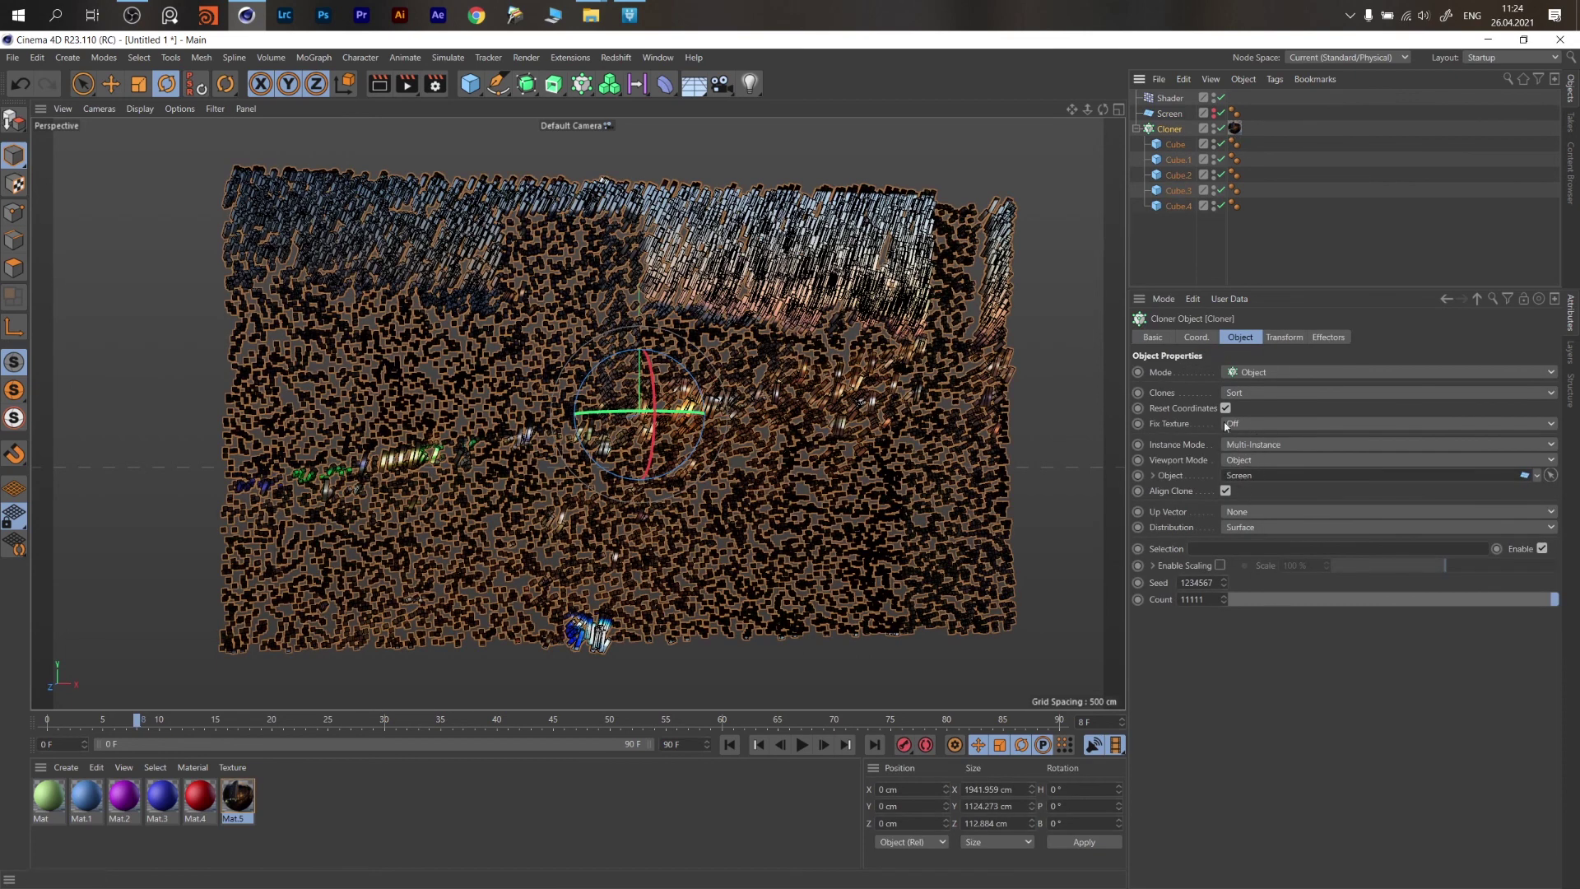
click(1215, 601)
text(2)
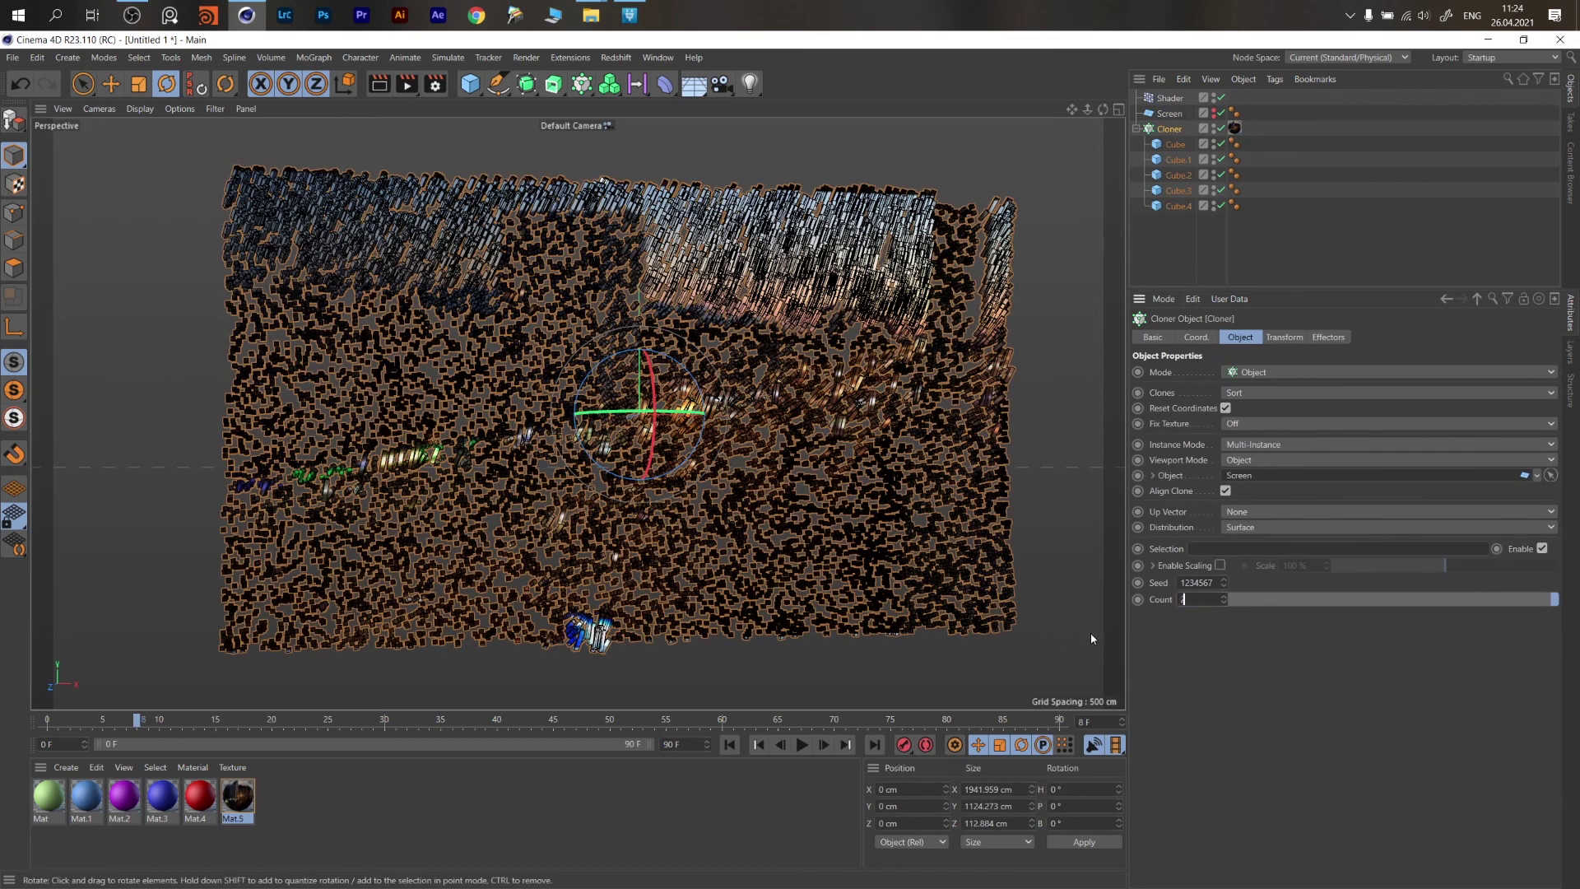
text(2222)
key(Return)
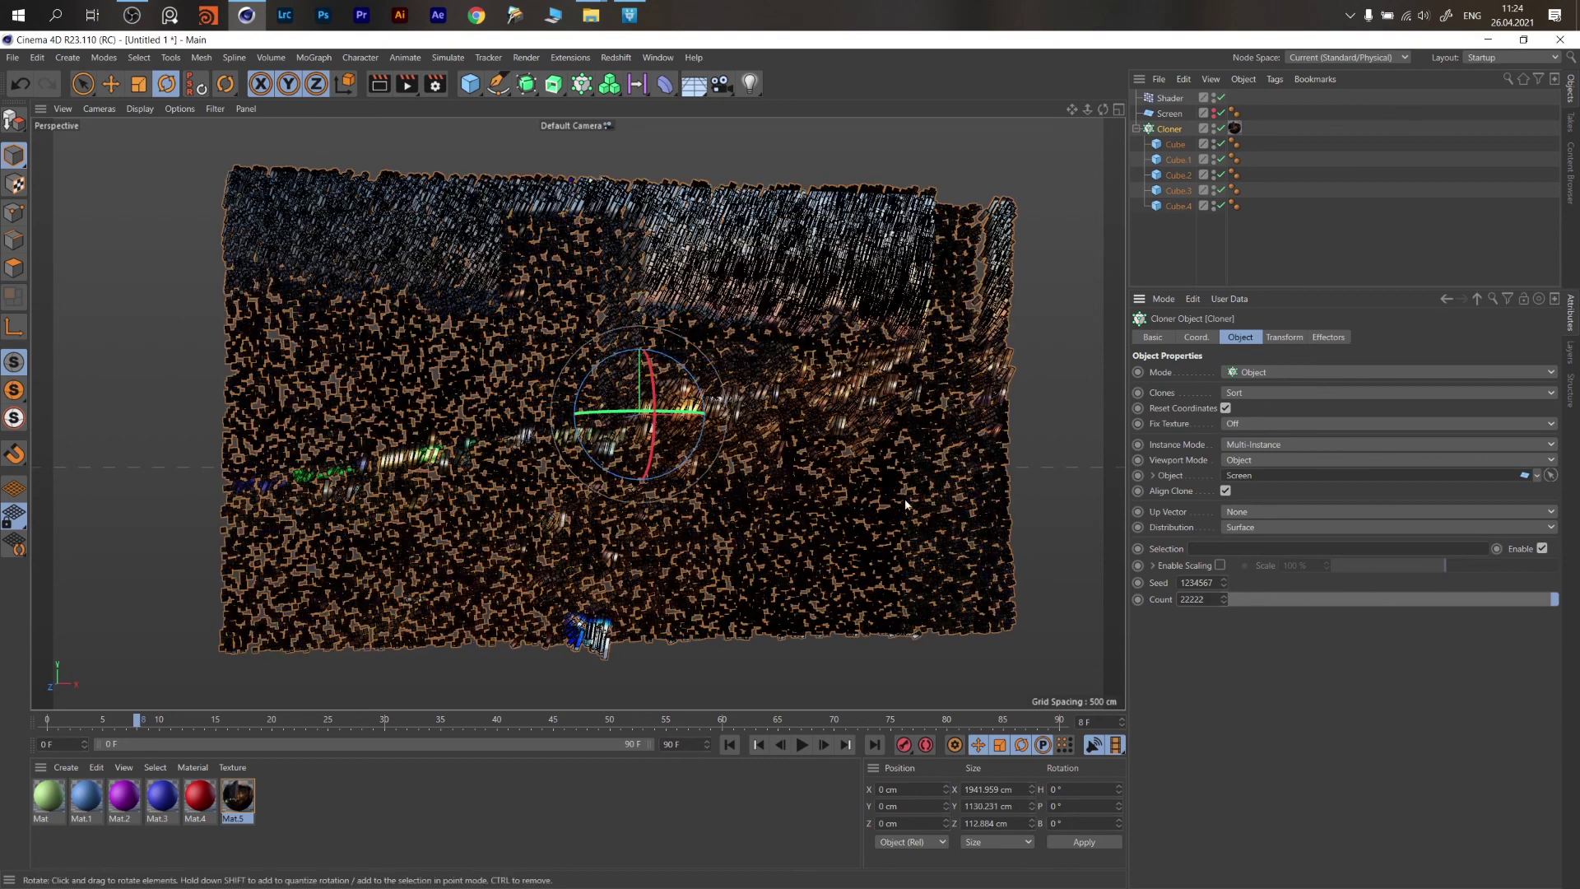
Play back the animation and examine the denser video-textured cubes up close.
click(1149, 280)
click(802, 745)
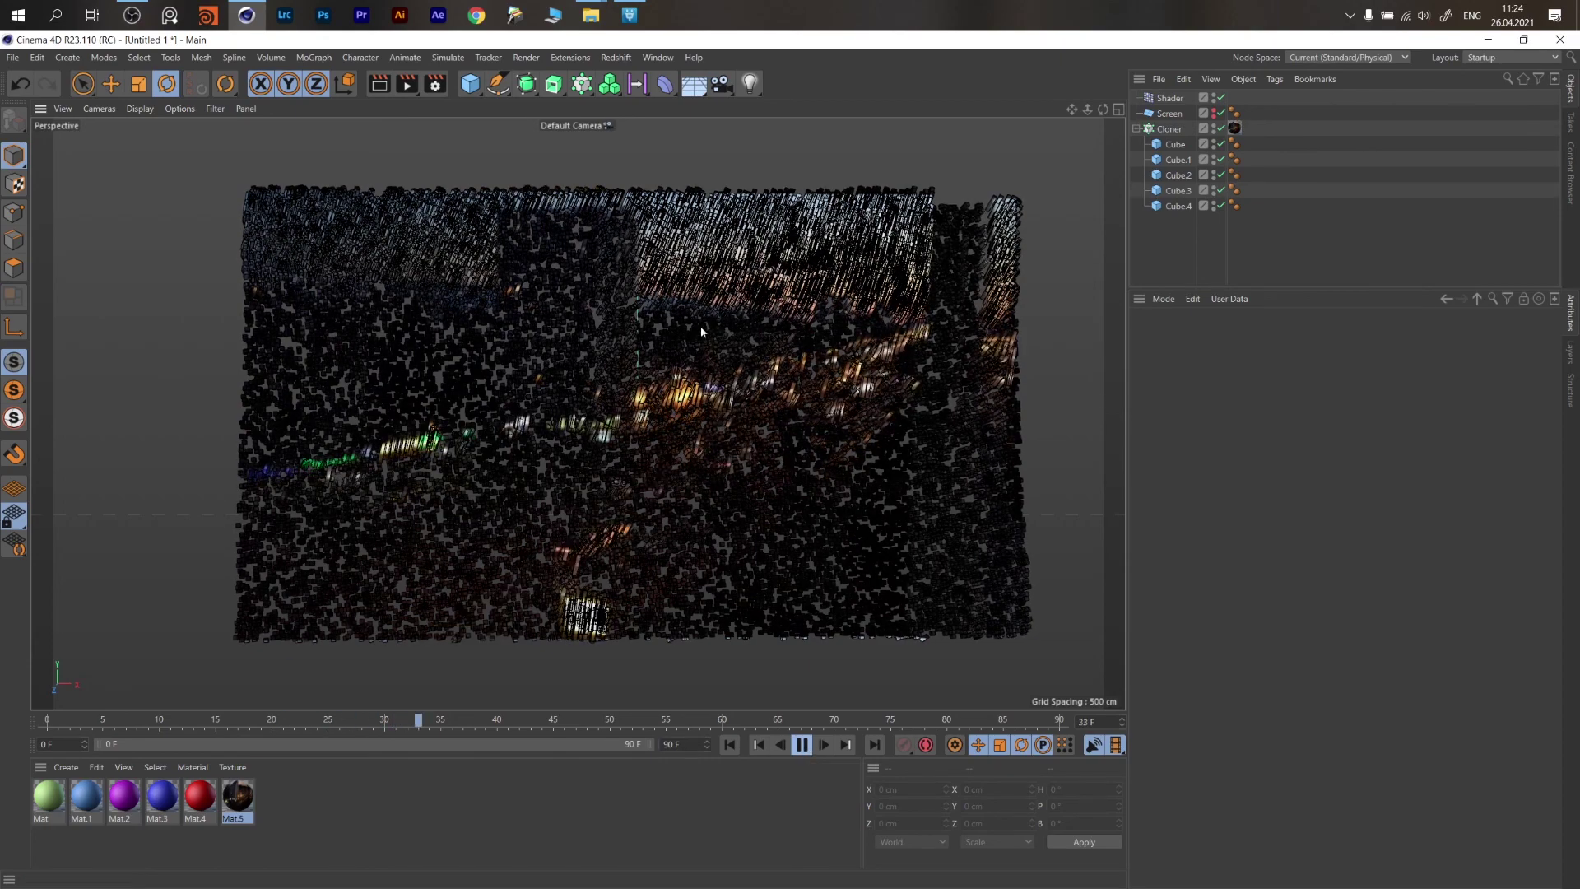
alt+drag(634, 411, 674, 400)
alt+right_drag(674, 400, 703, 372)
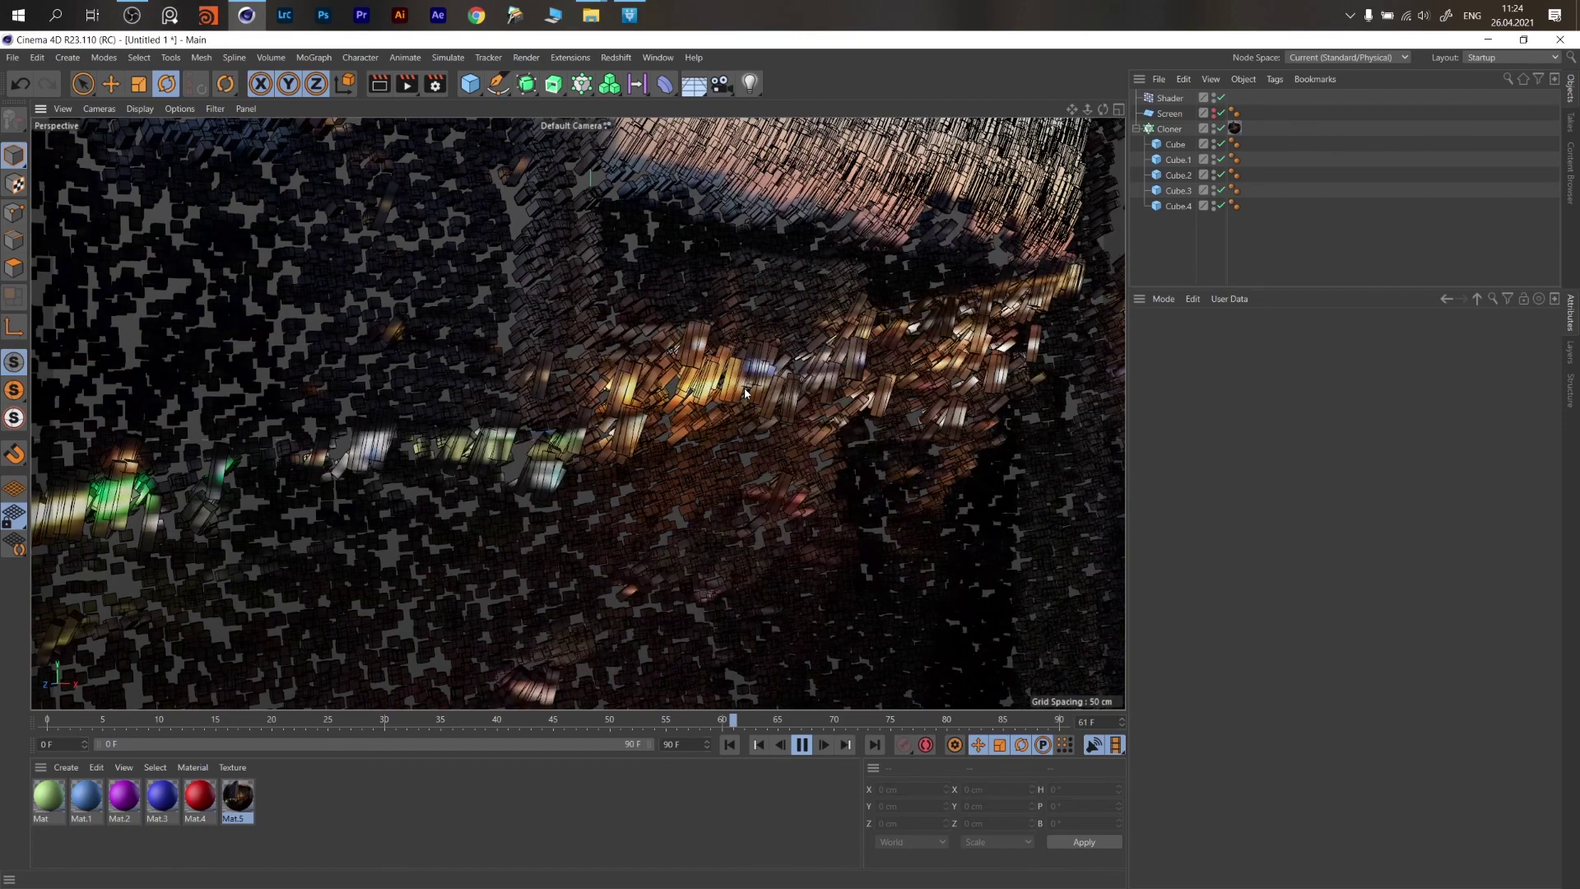
key(space)
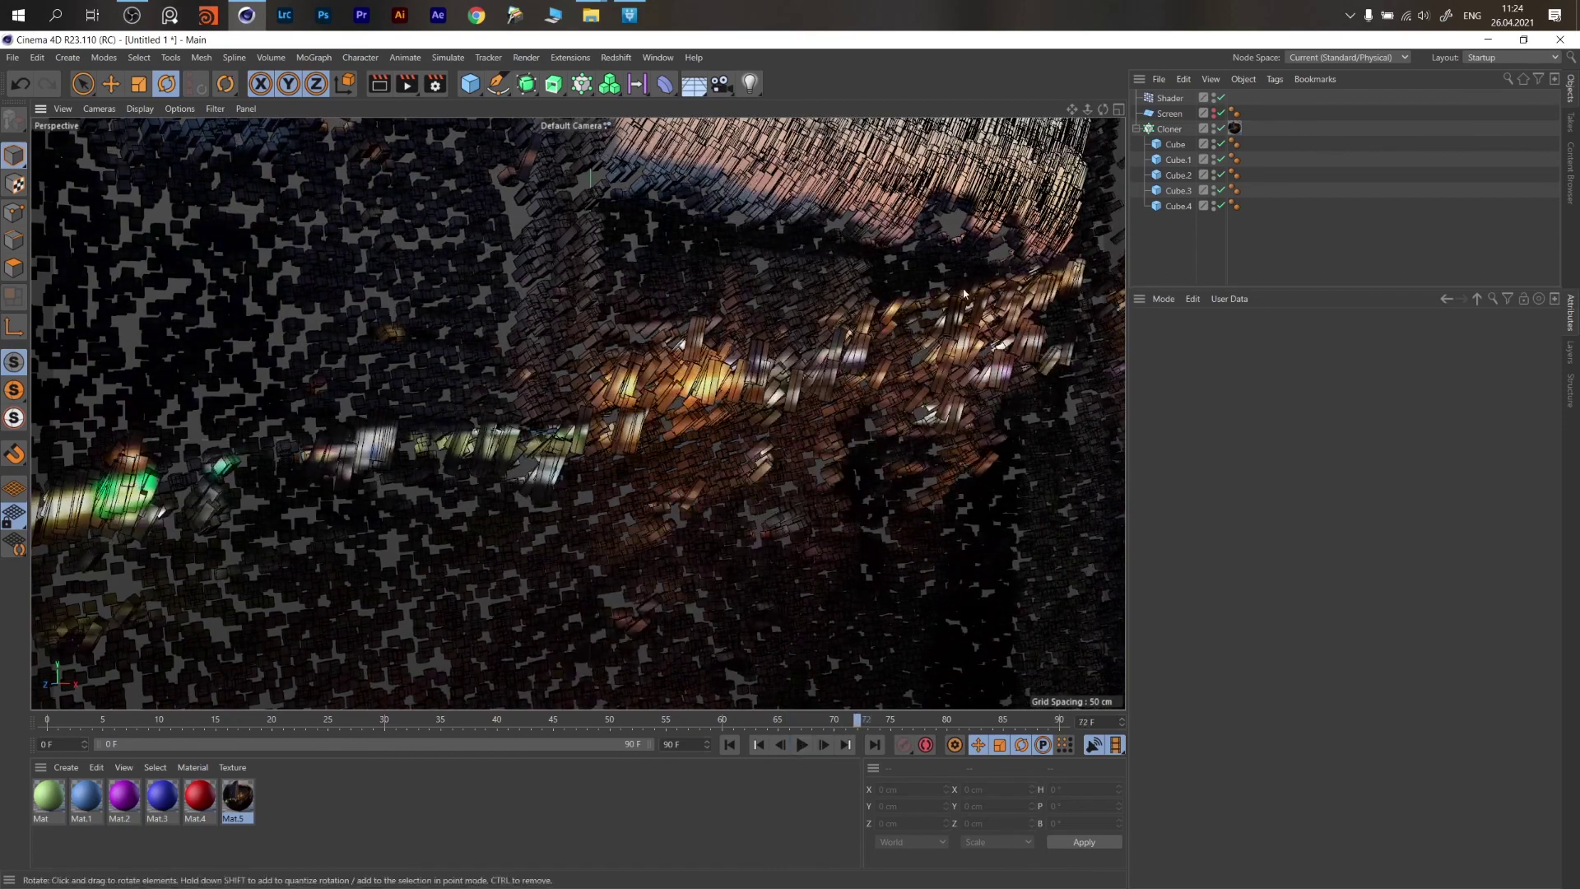
scroll(603, 410, down, 8)
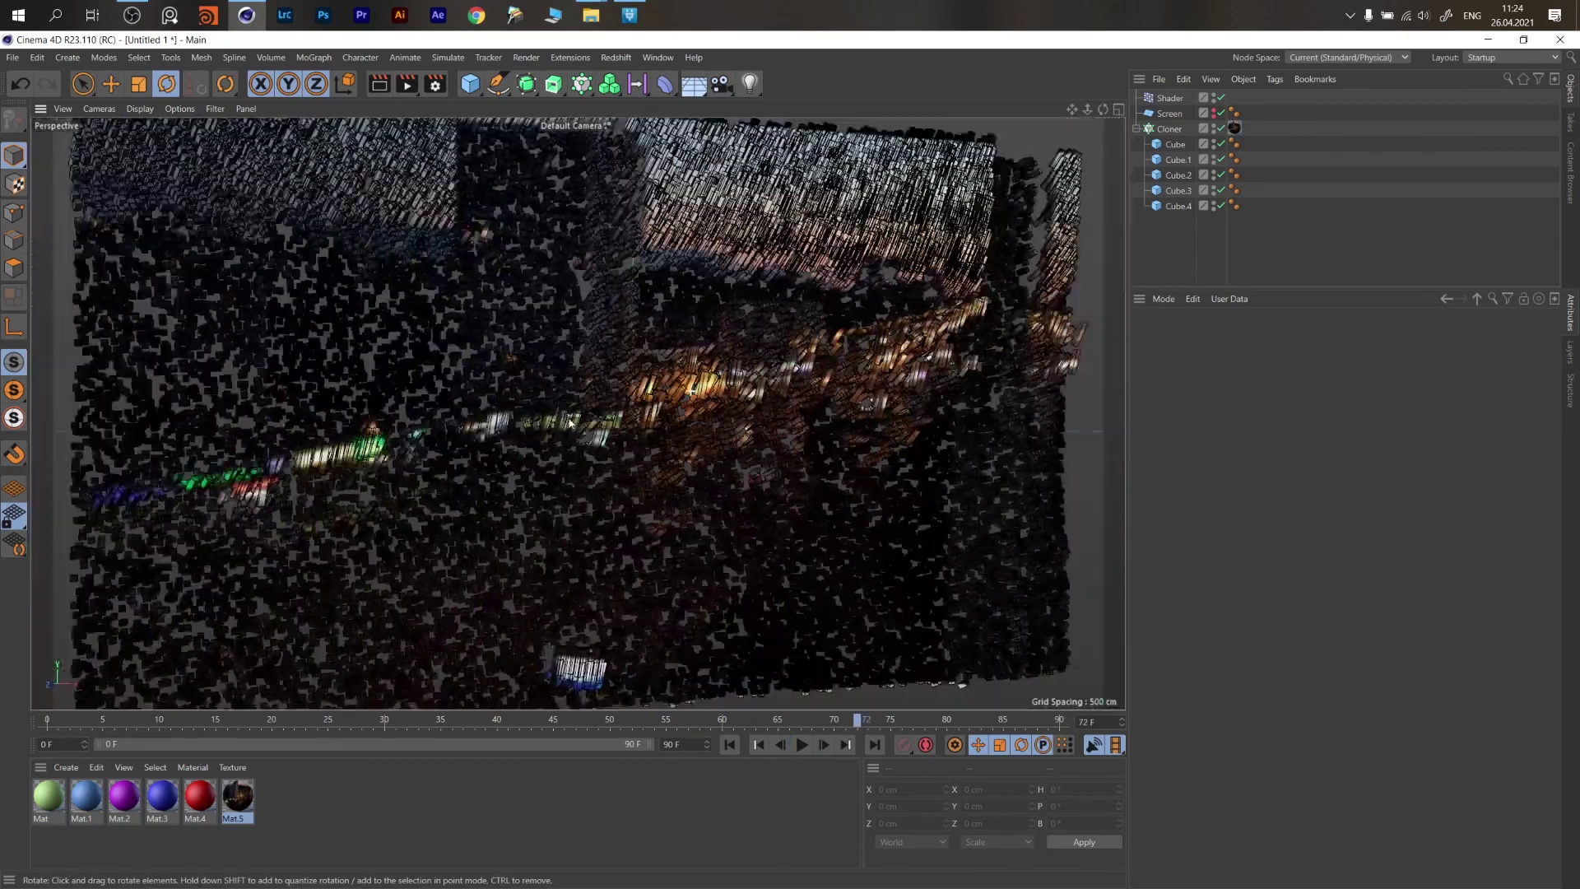
Reset the Shader effector's H, P and B rotation to 0° and set its P.Z to 234 cm.
click(1169, 98)
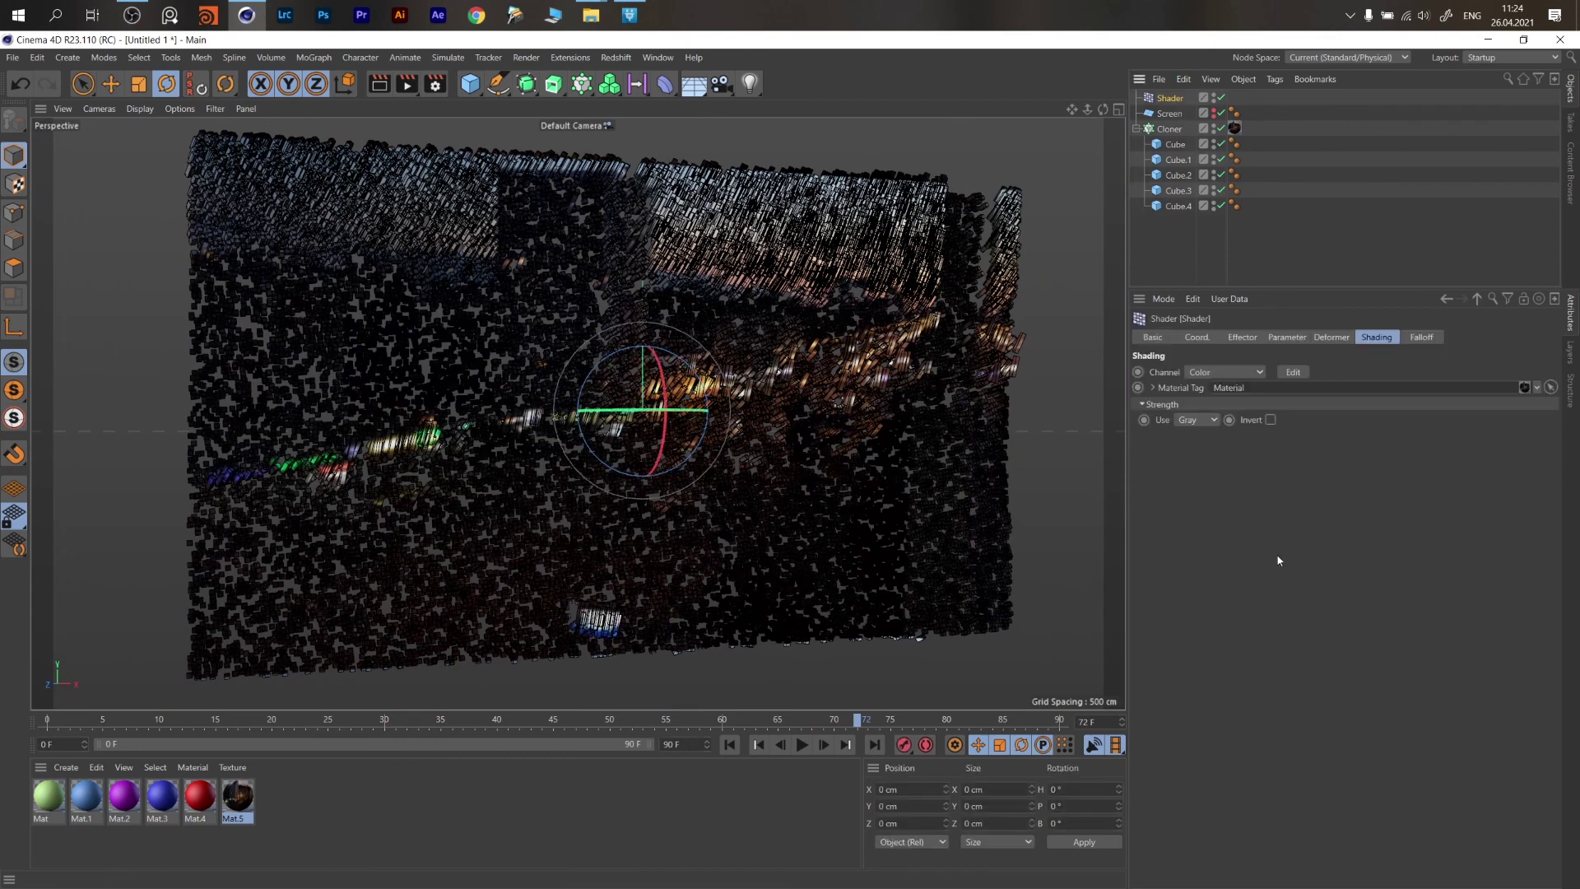
click(1288, 338)
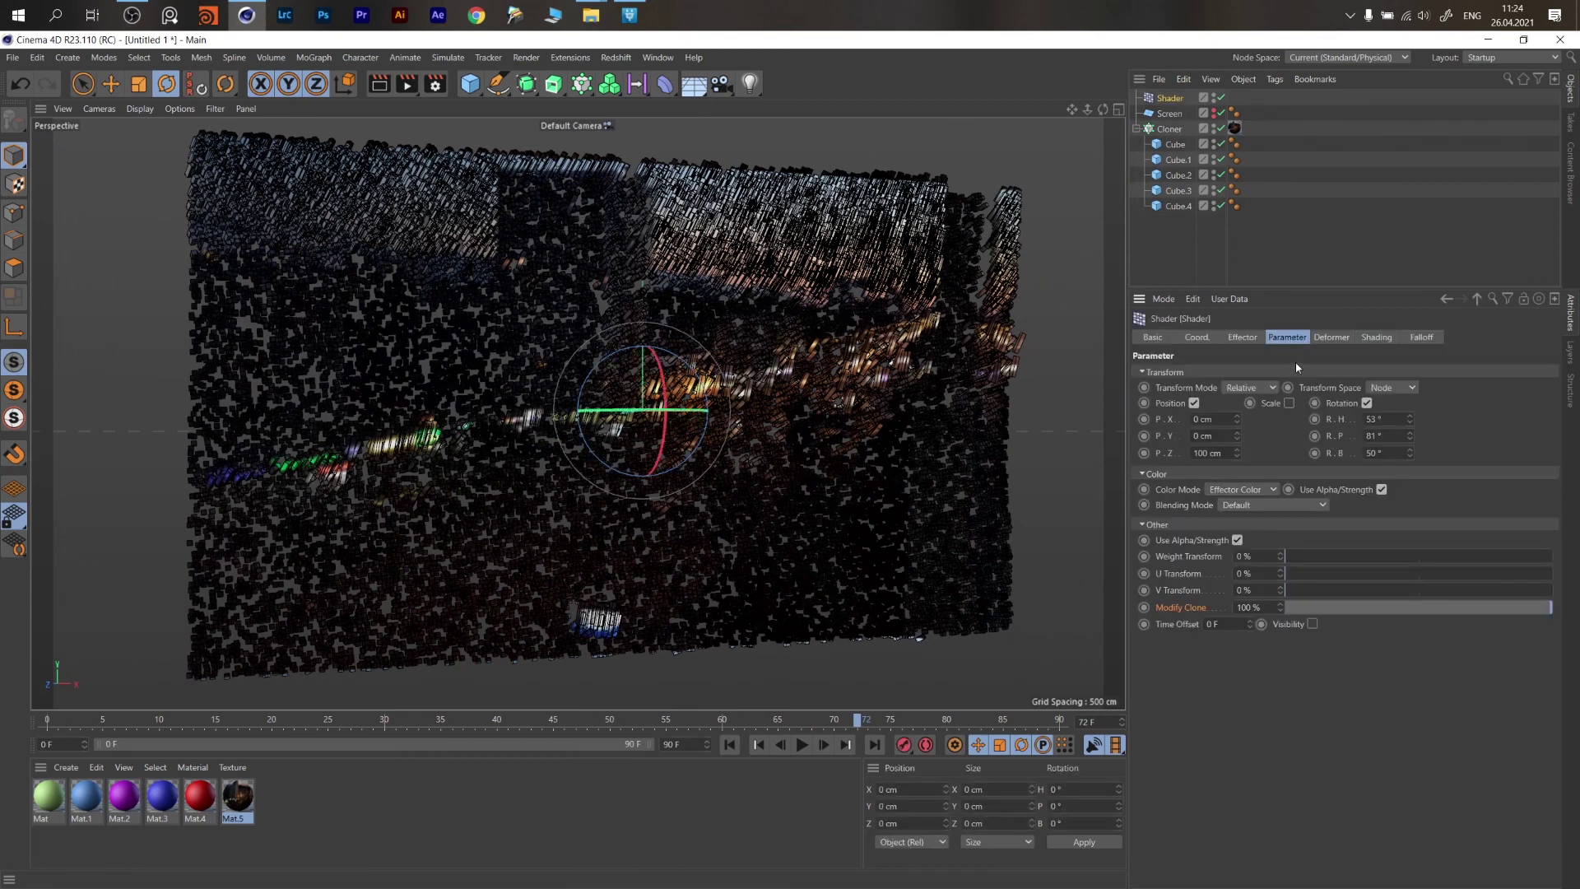
right_click(1410, 436)
click(1412, 453)
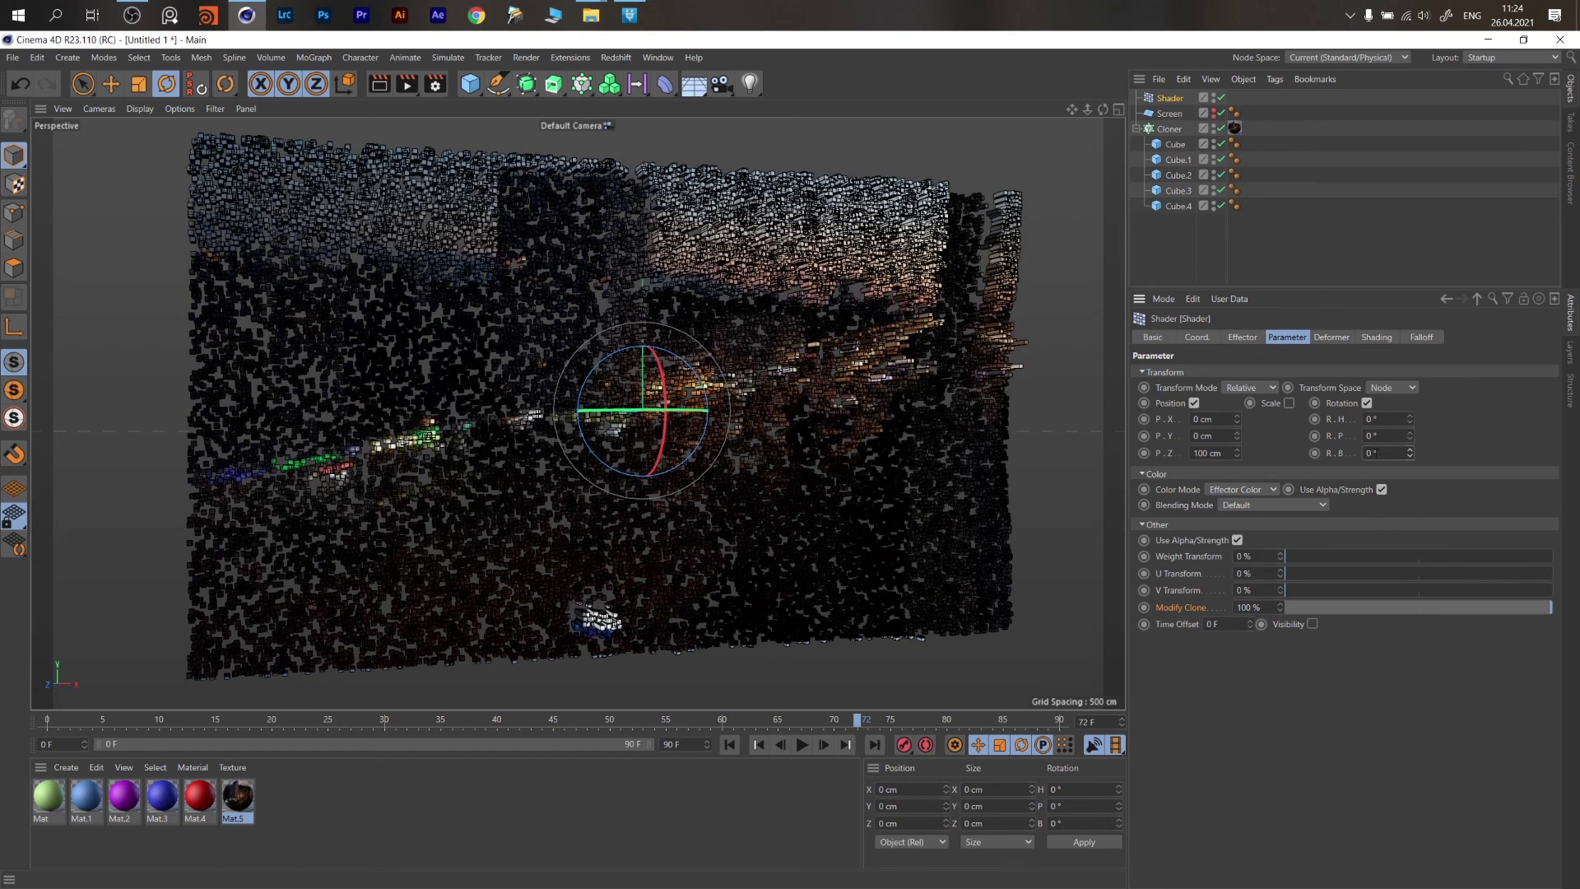
right_click(1341, 457)
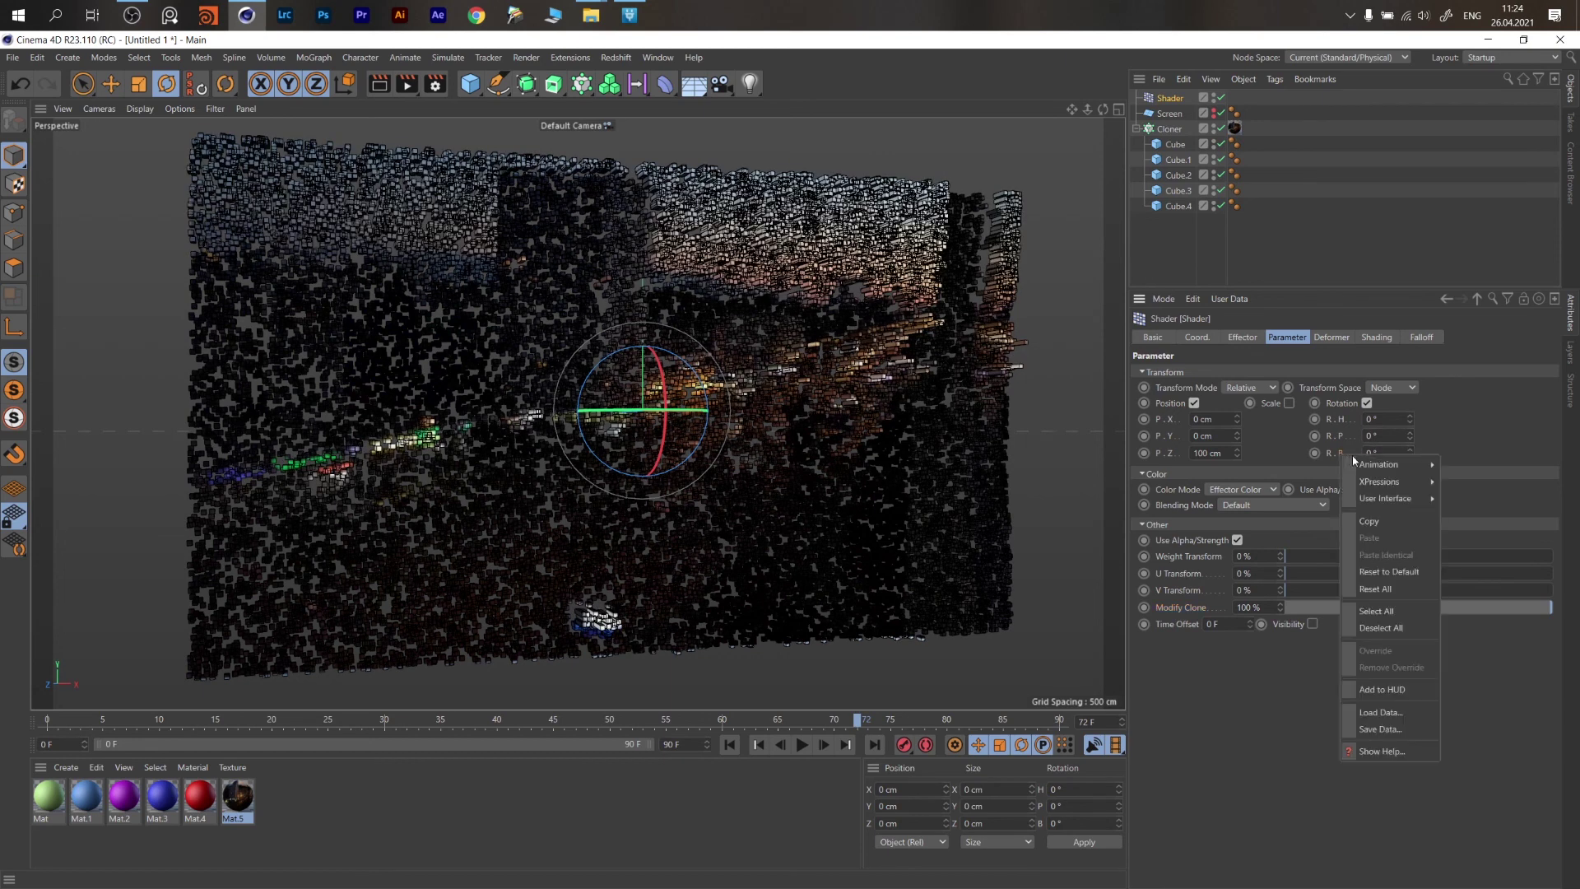
click(1399, 571)
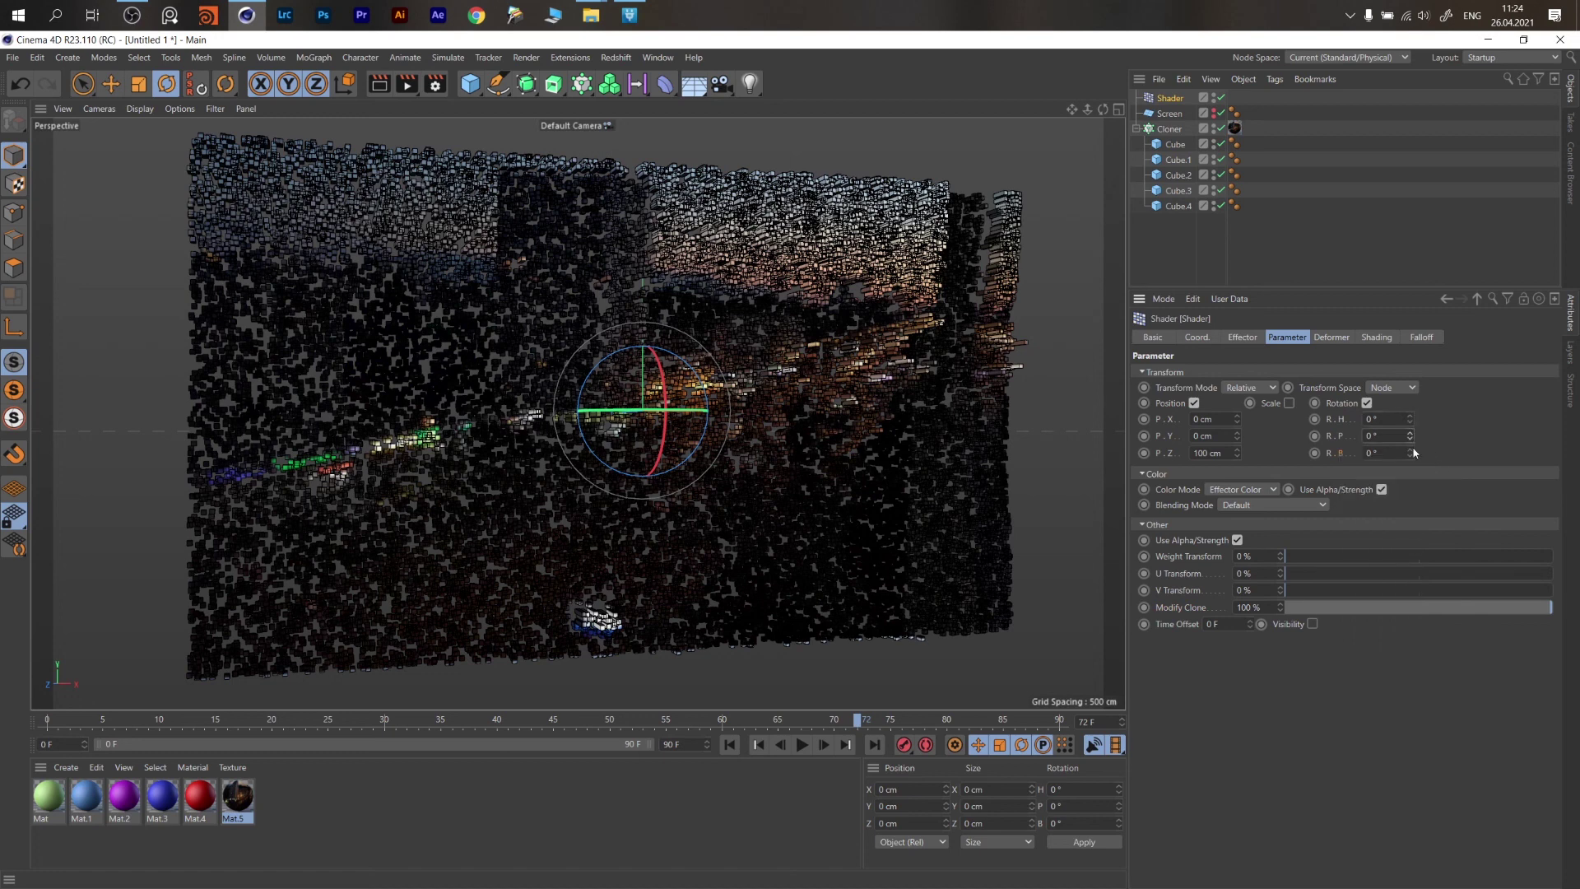
mouse_move(1236, 454)
mouse_down()
mouse_move(1236, 526)
mouse_move(1236, 378)
mouse_up()
alt+drag(884, 447, 869, 452)
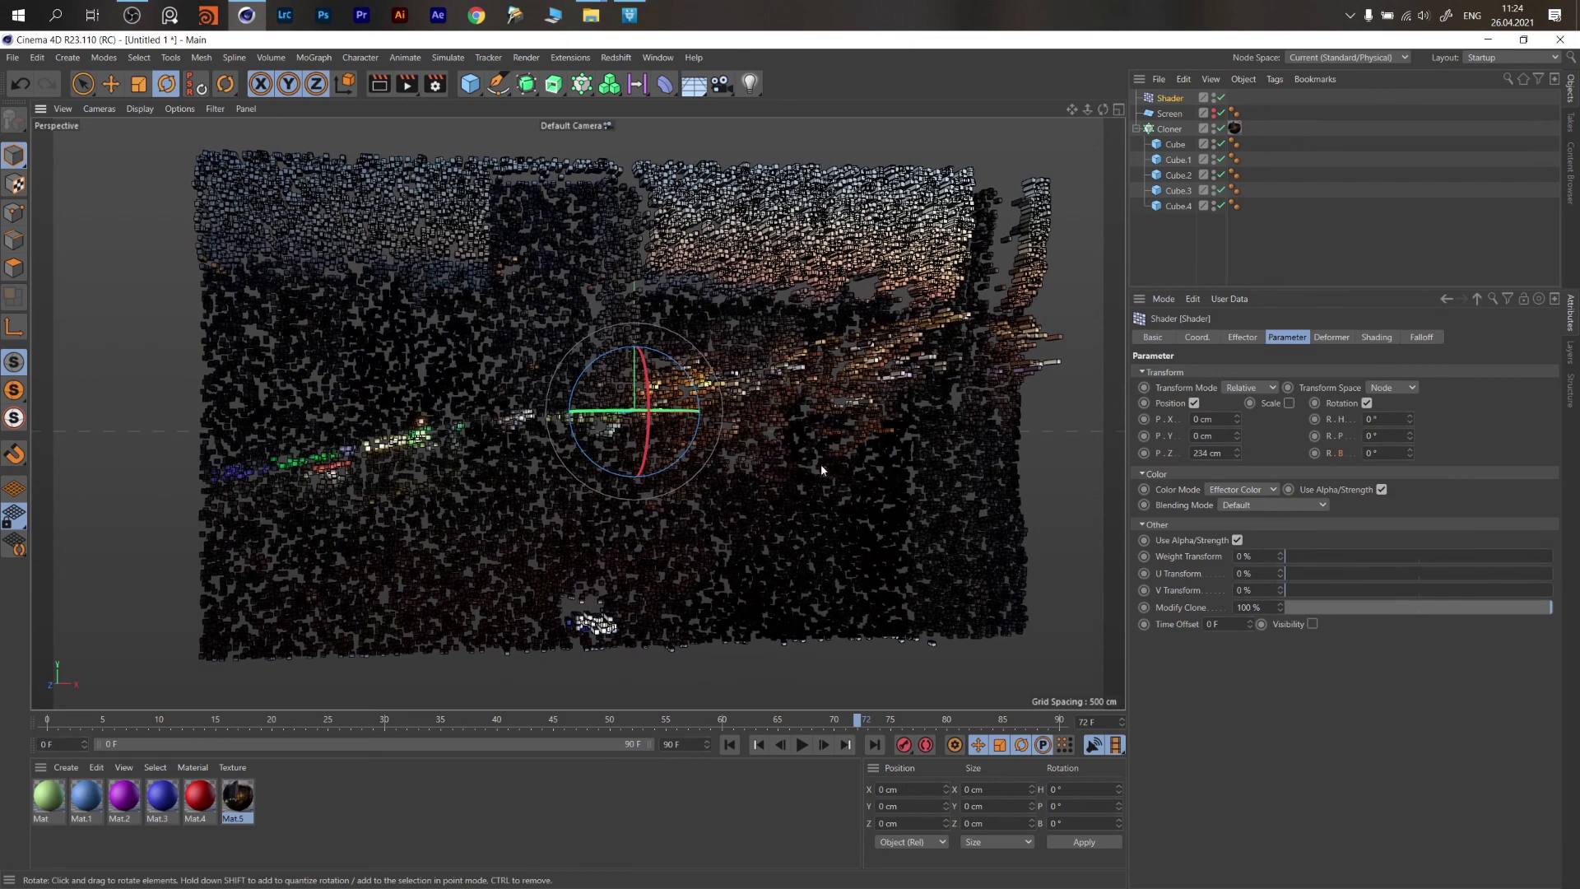
Switch the viewport display to Gouraud Shading.
key(n)
key(a)
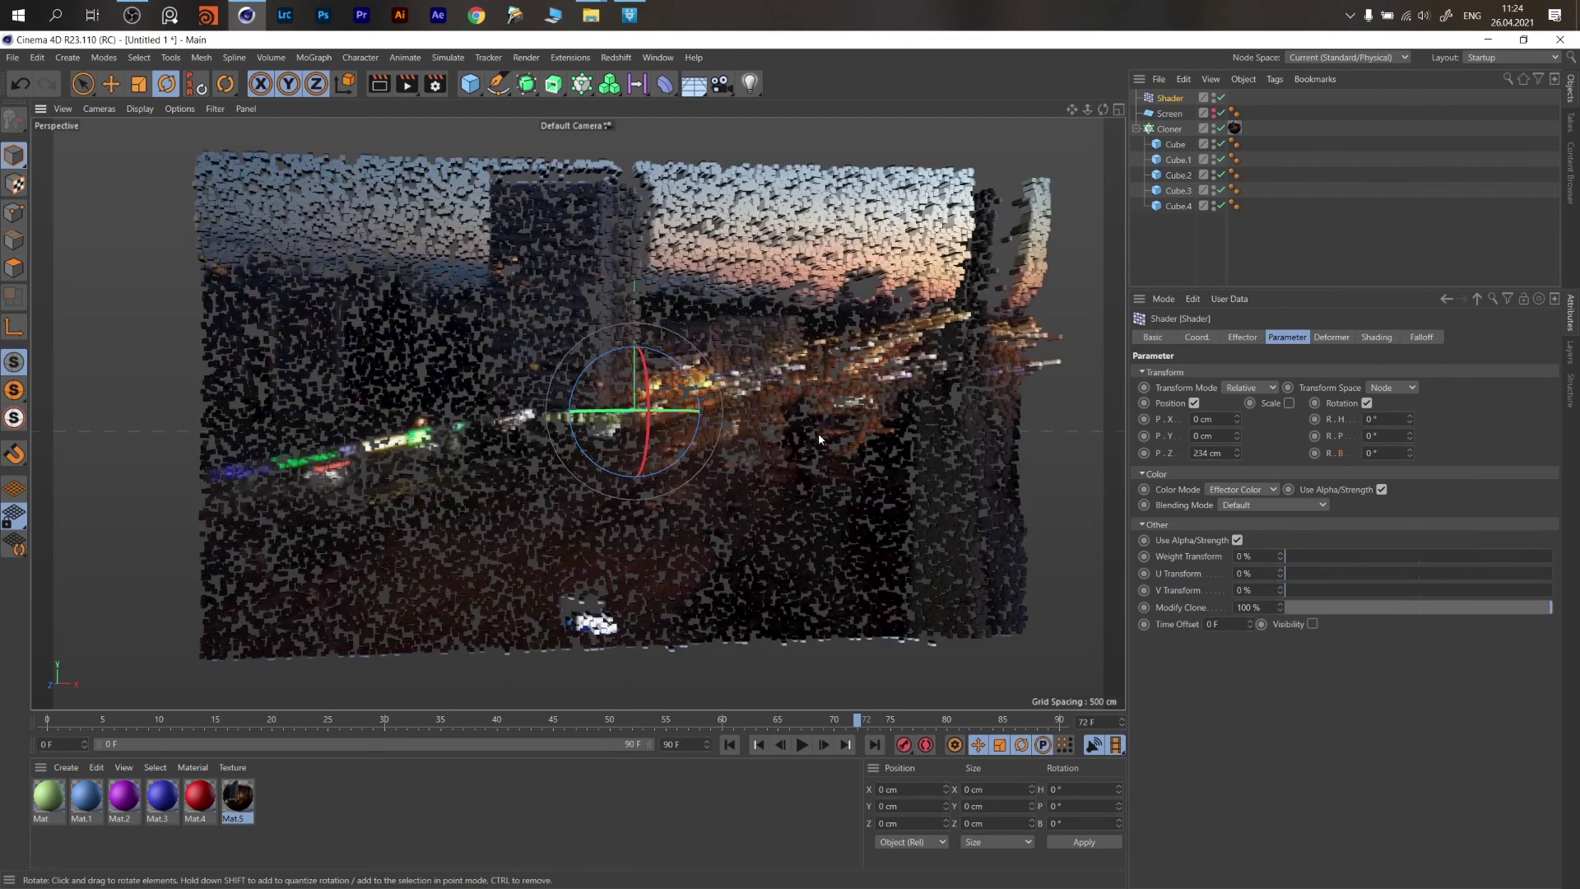
alt+drag(817, 435, 803, 430)
scroll(689, 262, up, 3)
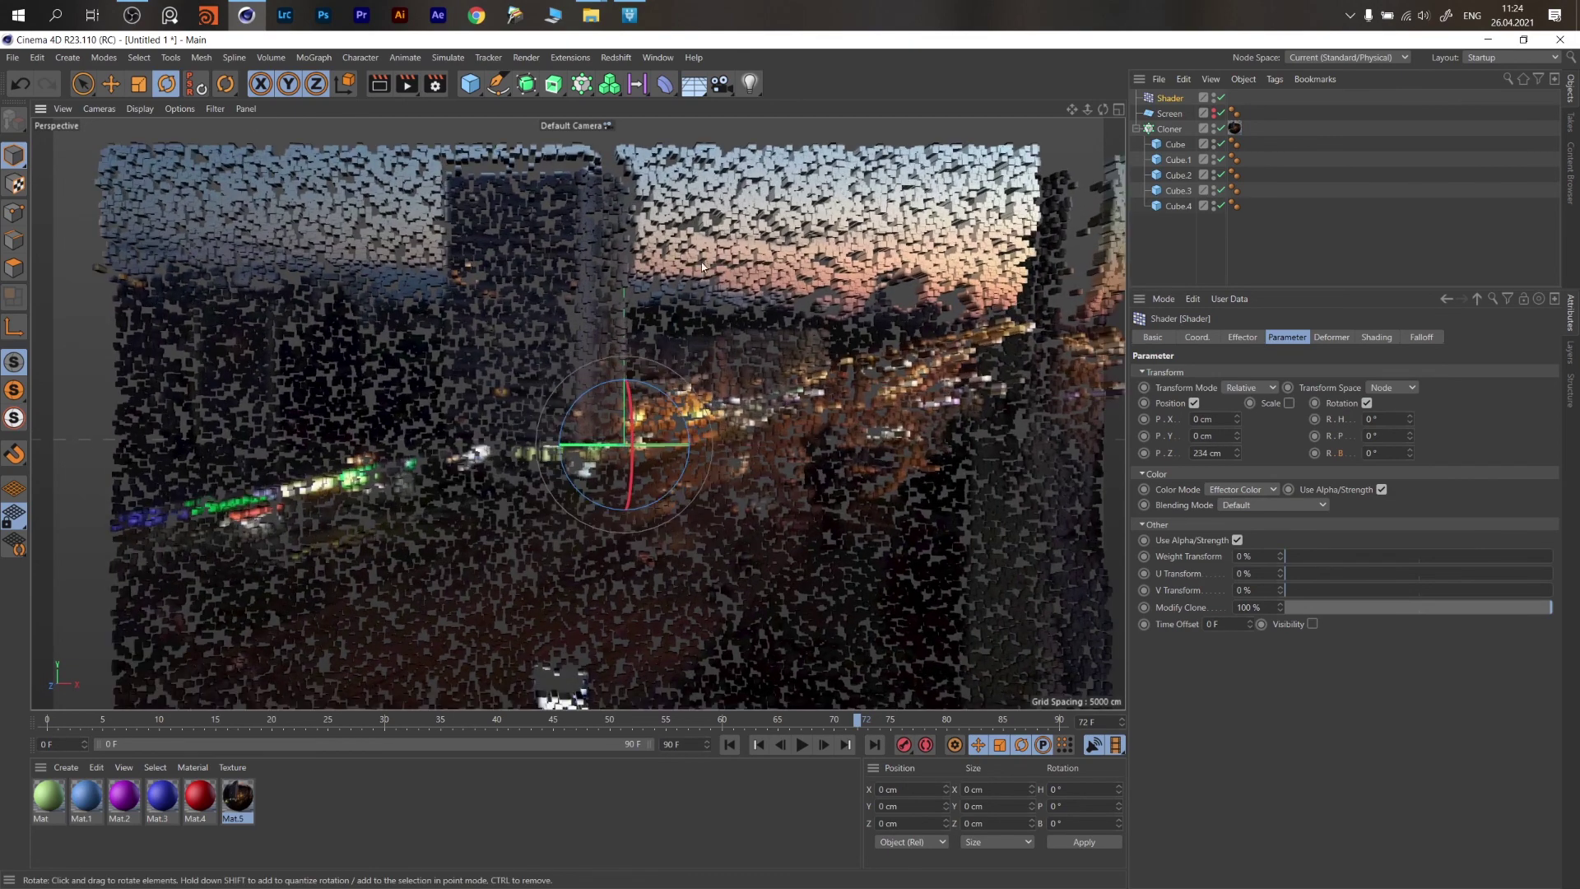
mouse_move(700, 262)
alt+mouse_down()
mouse_move(758, 225)
mouse_move(783, 235)
mouse_move(705, 274)
alt+mouse_up()
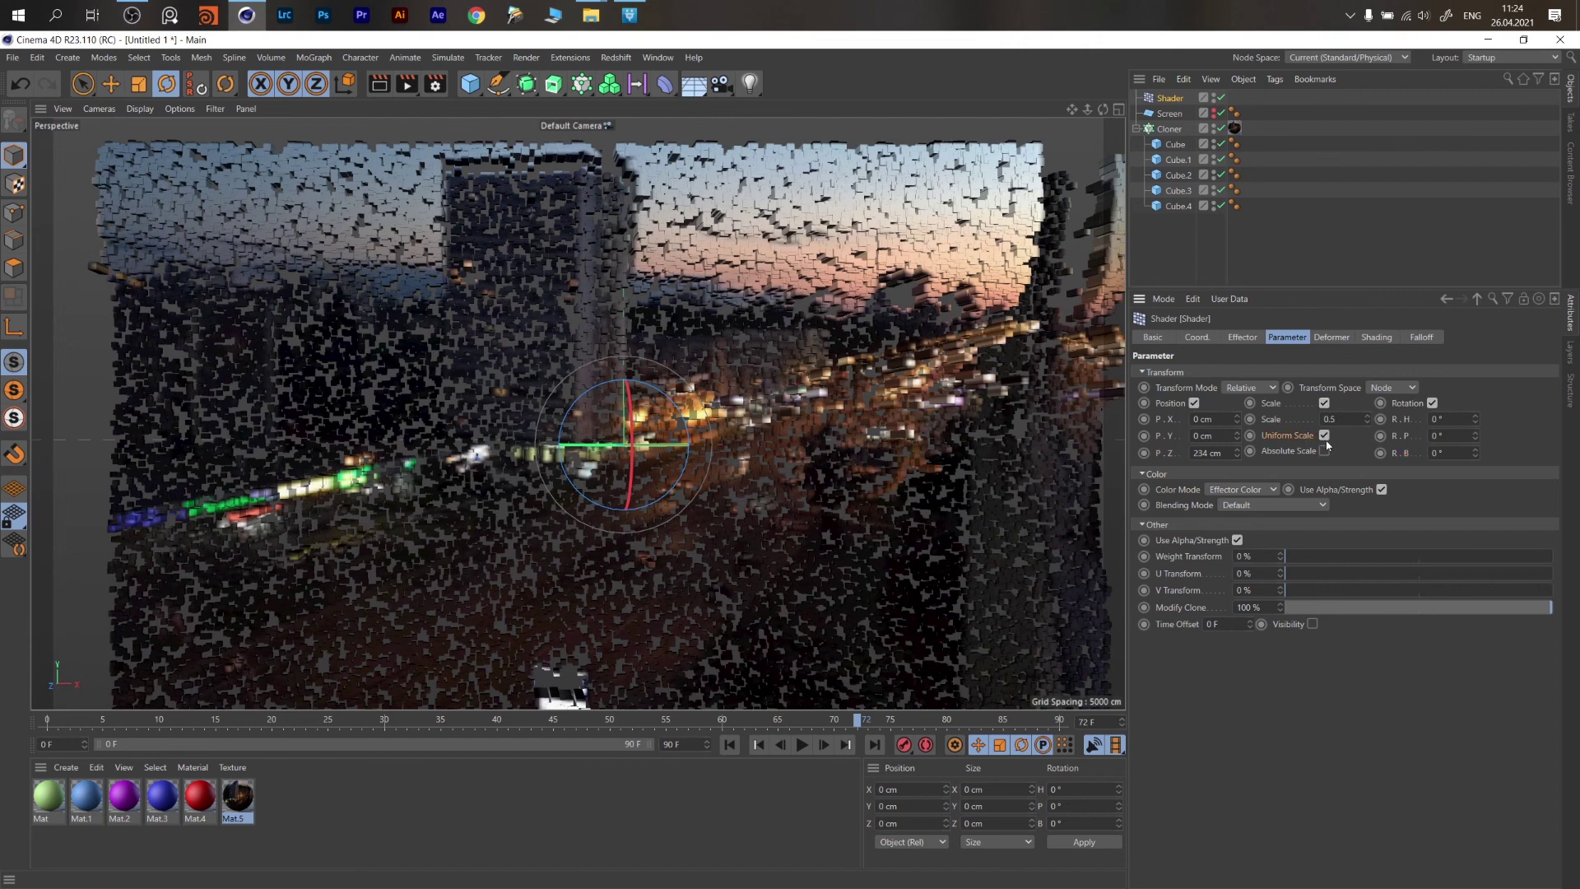
Enable Scale on the Shader without Uniform Scale and set S.Z to 1.63.
click(1324, 436)
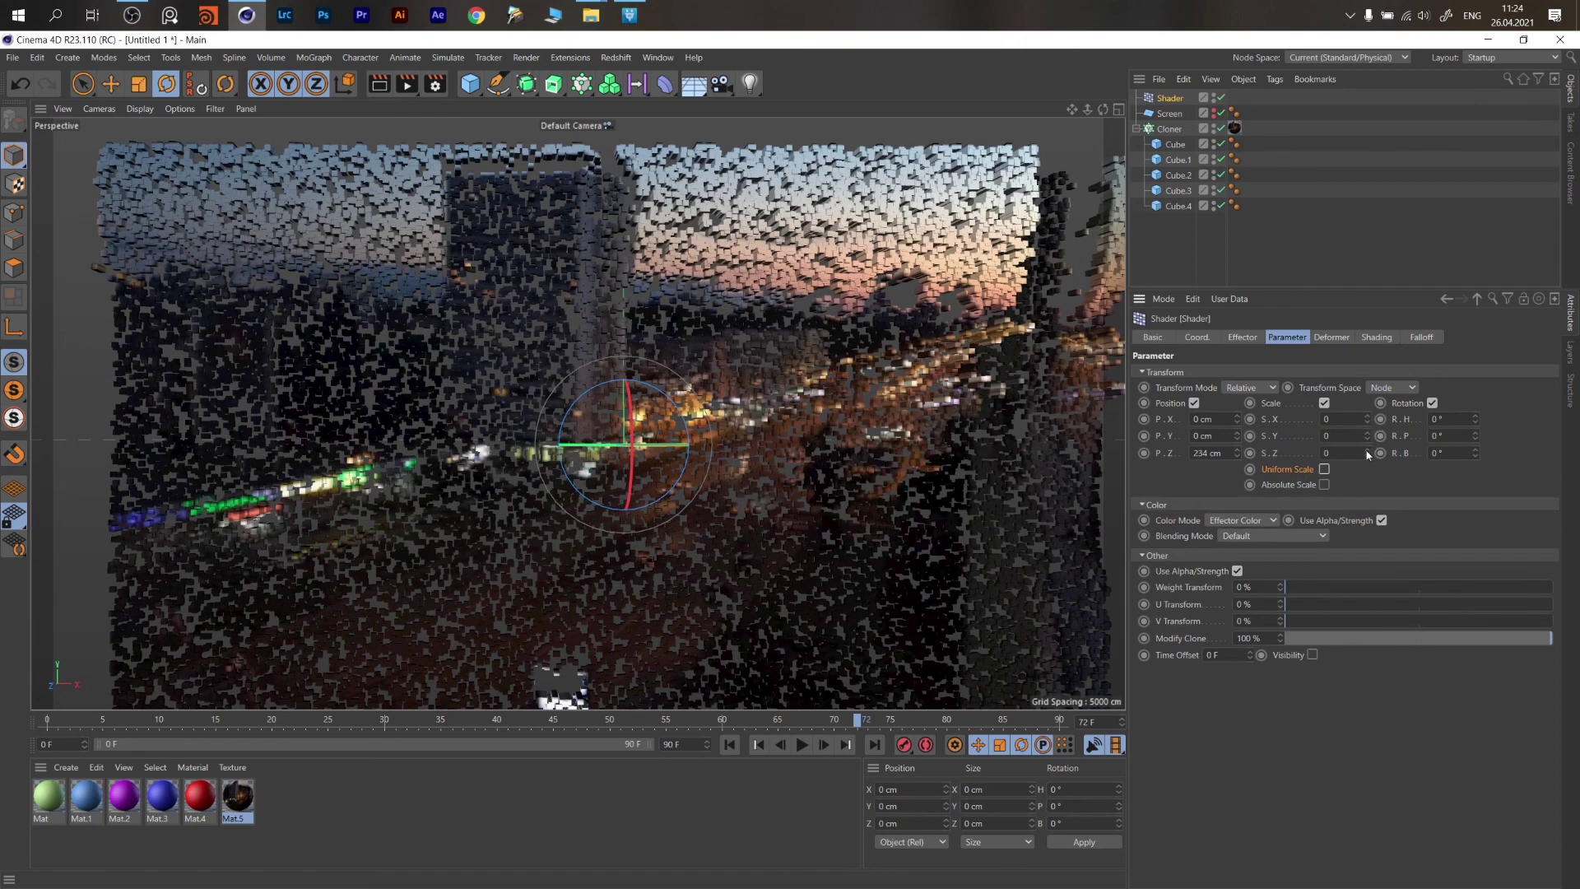
drag(1366, 453, 1369, 321)
alt+drag(935, 375, 1094, 386)
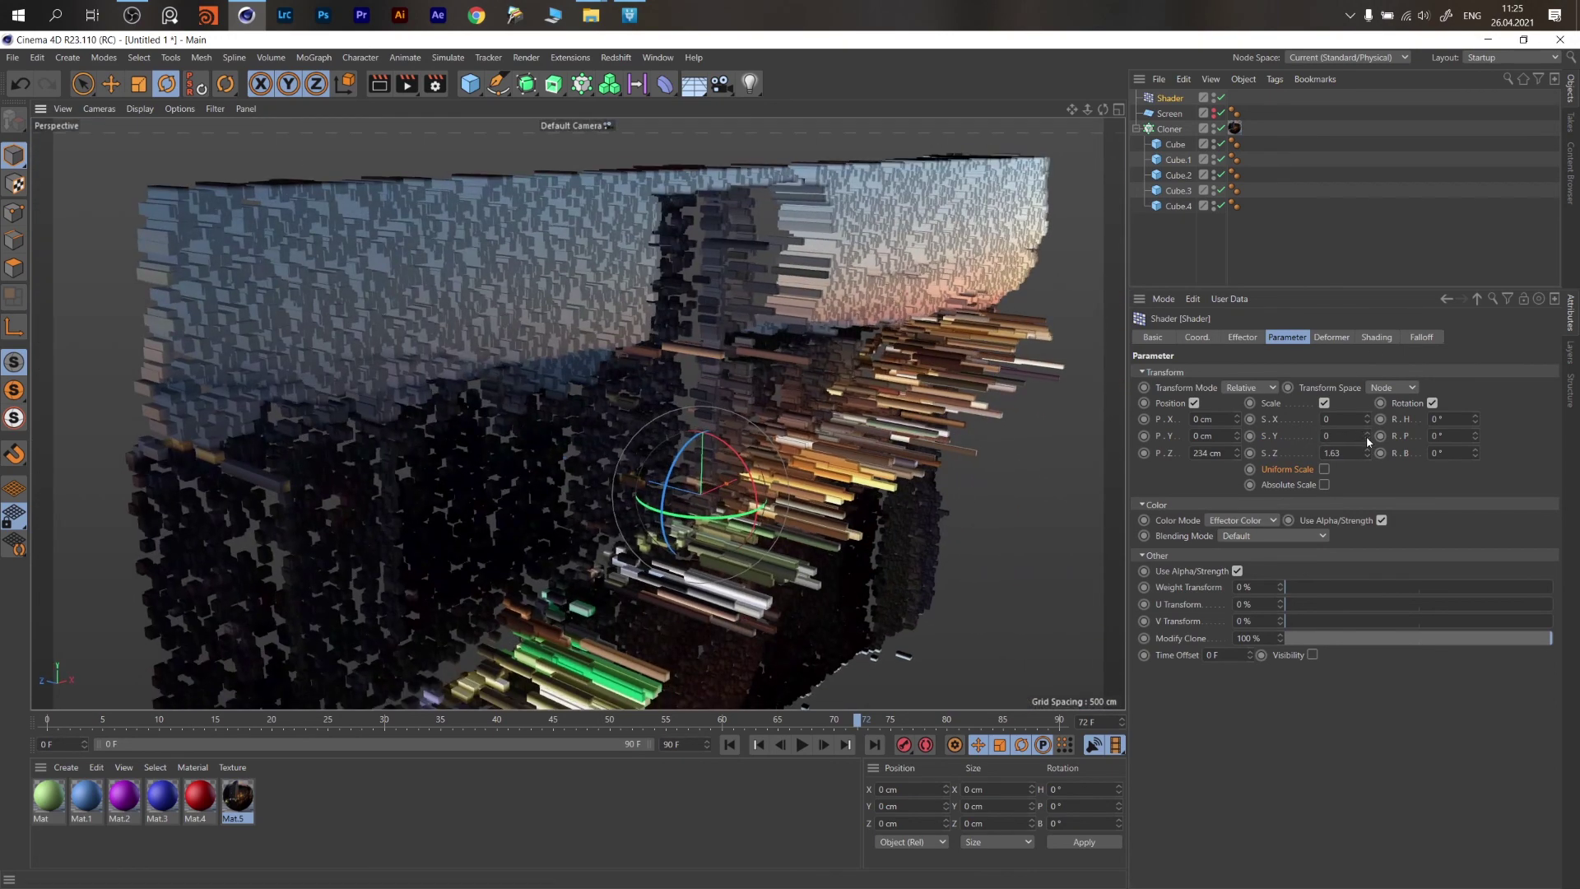
Set the Shader's S.X to -0.28 and S.Y to -0.21.
drag(1368, 442, 1367, 429)
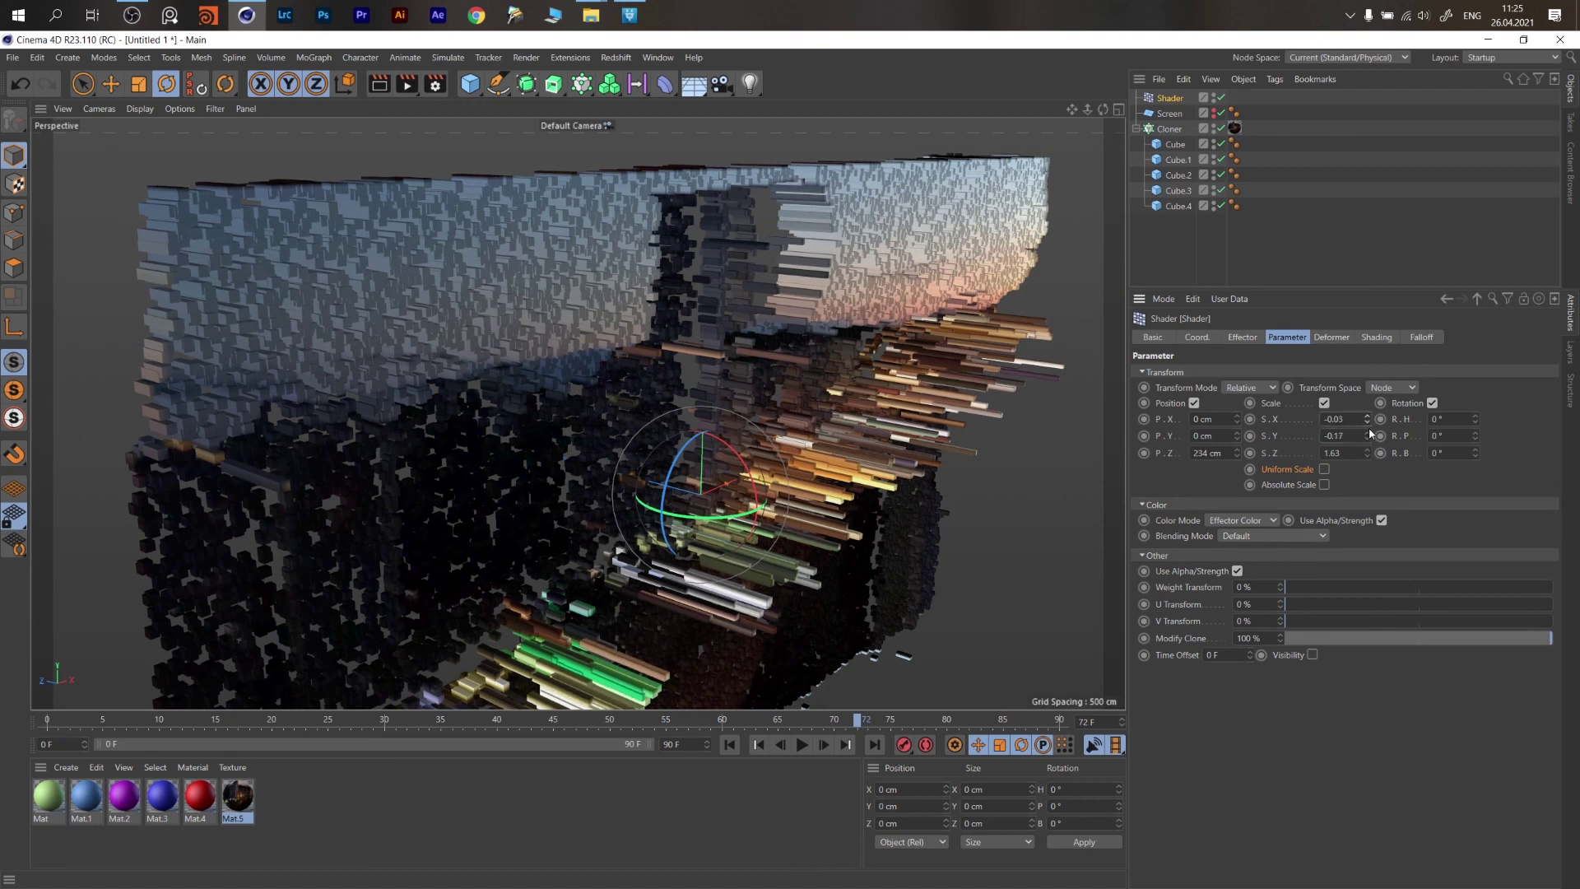
click(1365, 432)
drag(1366, 420, 1368, 457)
Examine the stretched cubes from several angles and play back the animation.
alt+drag(796, 412, 697, 351)
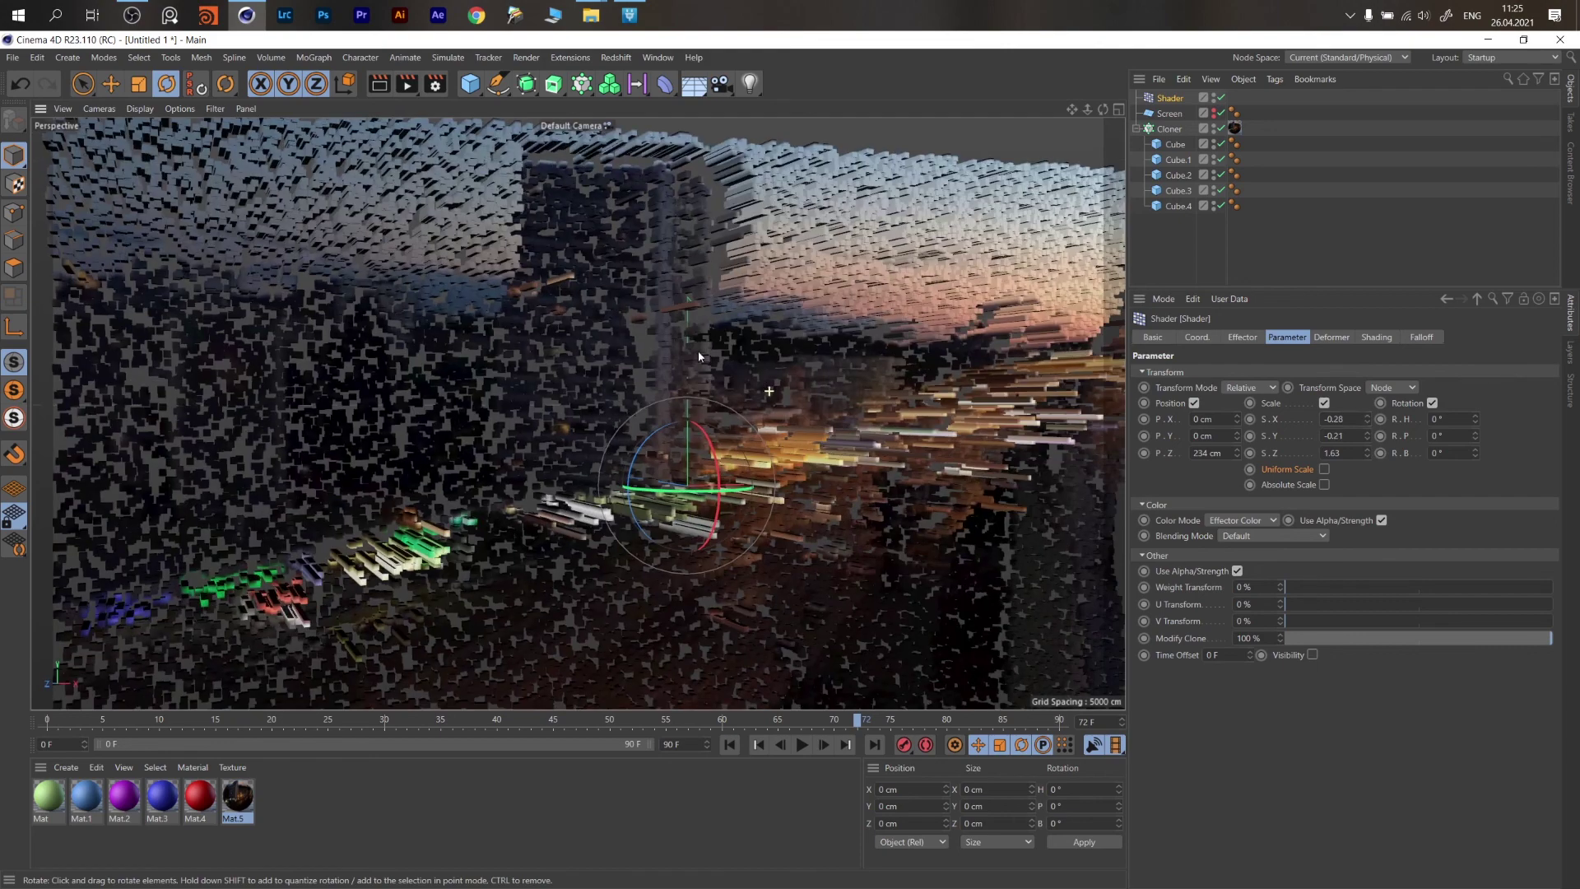
alt+right_drag(865, 451, 787, 453)
alt+drag(787, 458, 724, 415)
alt+middle_drag(790, 494, 736, 418)
alt+drag(736, 418, 789, 476)
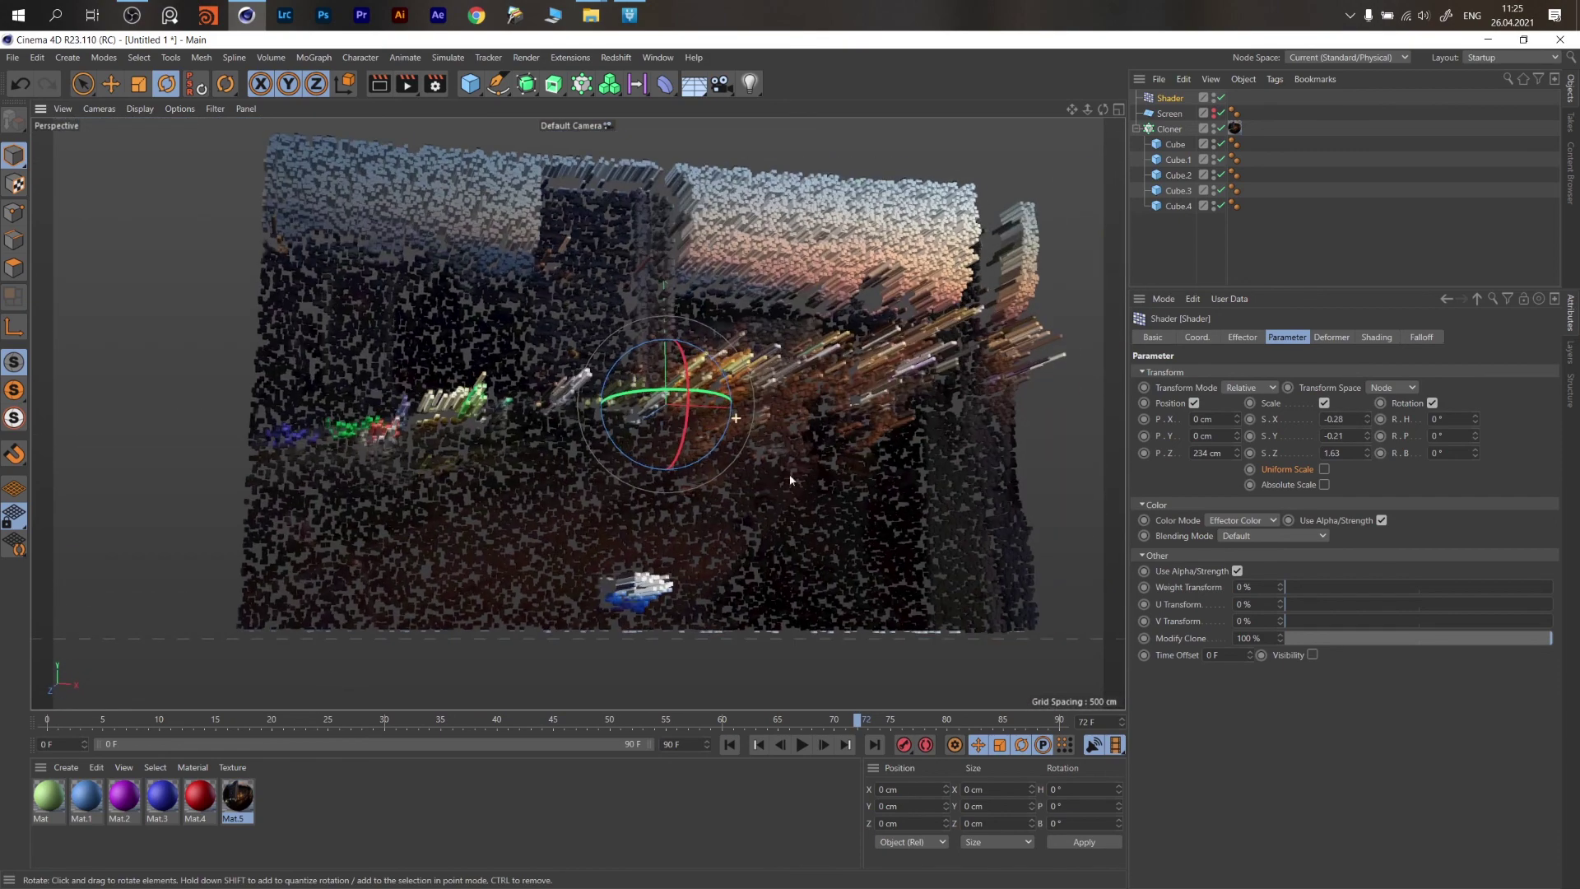
click(804, 746)
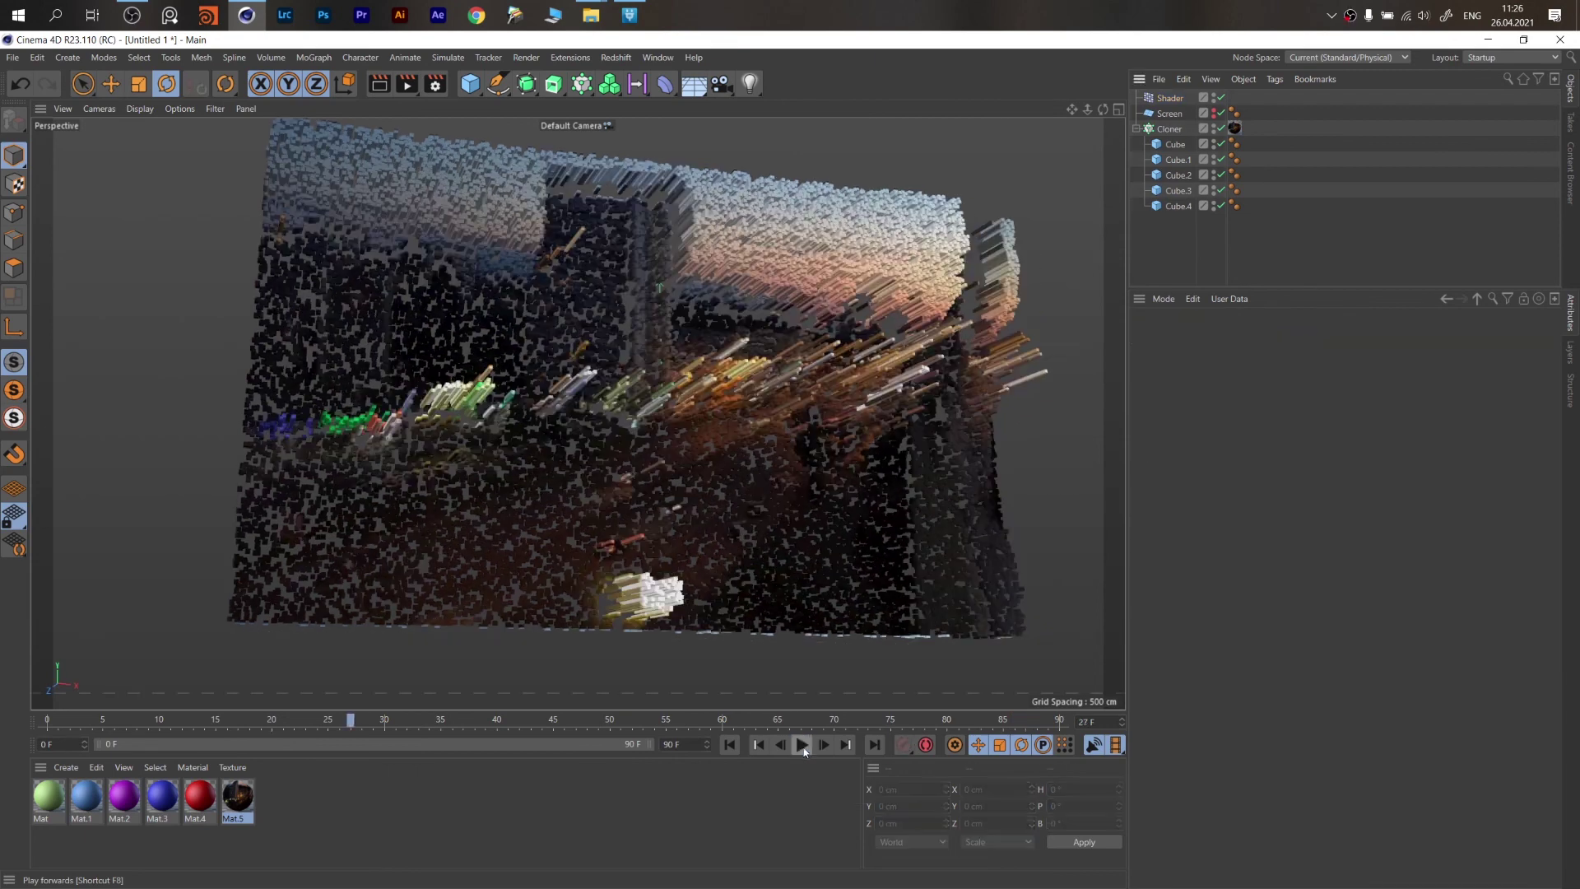
alt+drag(744, 553, 730, 536)
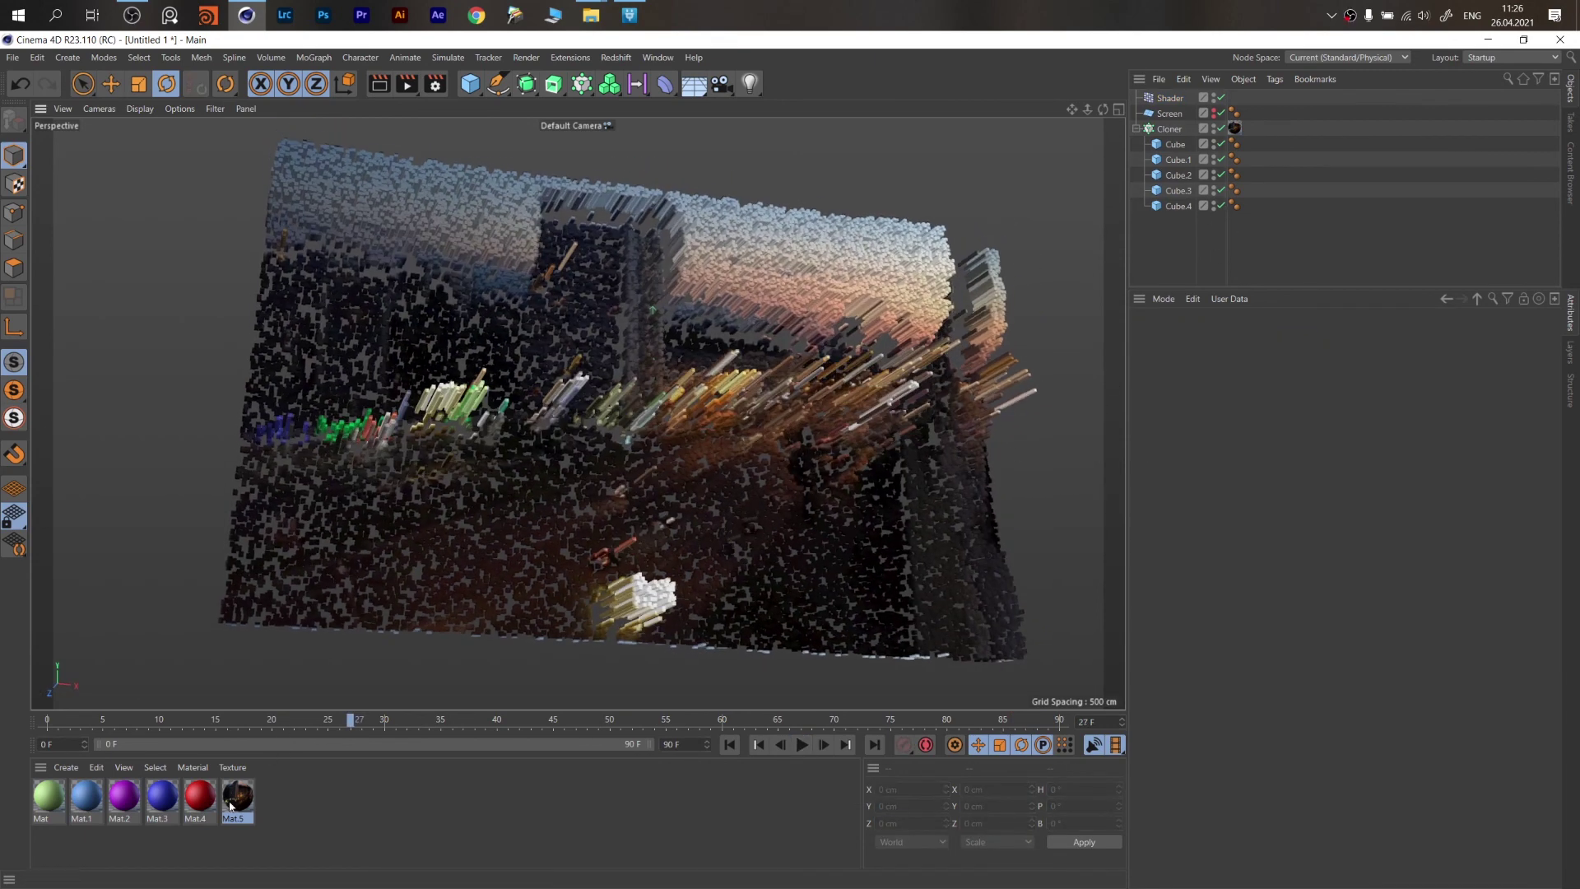
Apply the red Mat.4 material to Cube.3 and the blue Mat.3 material to Cube.4.
drag(203, 809, 1249, 190)
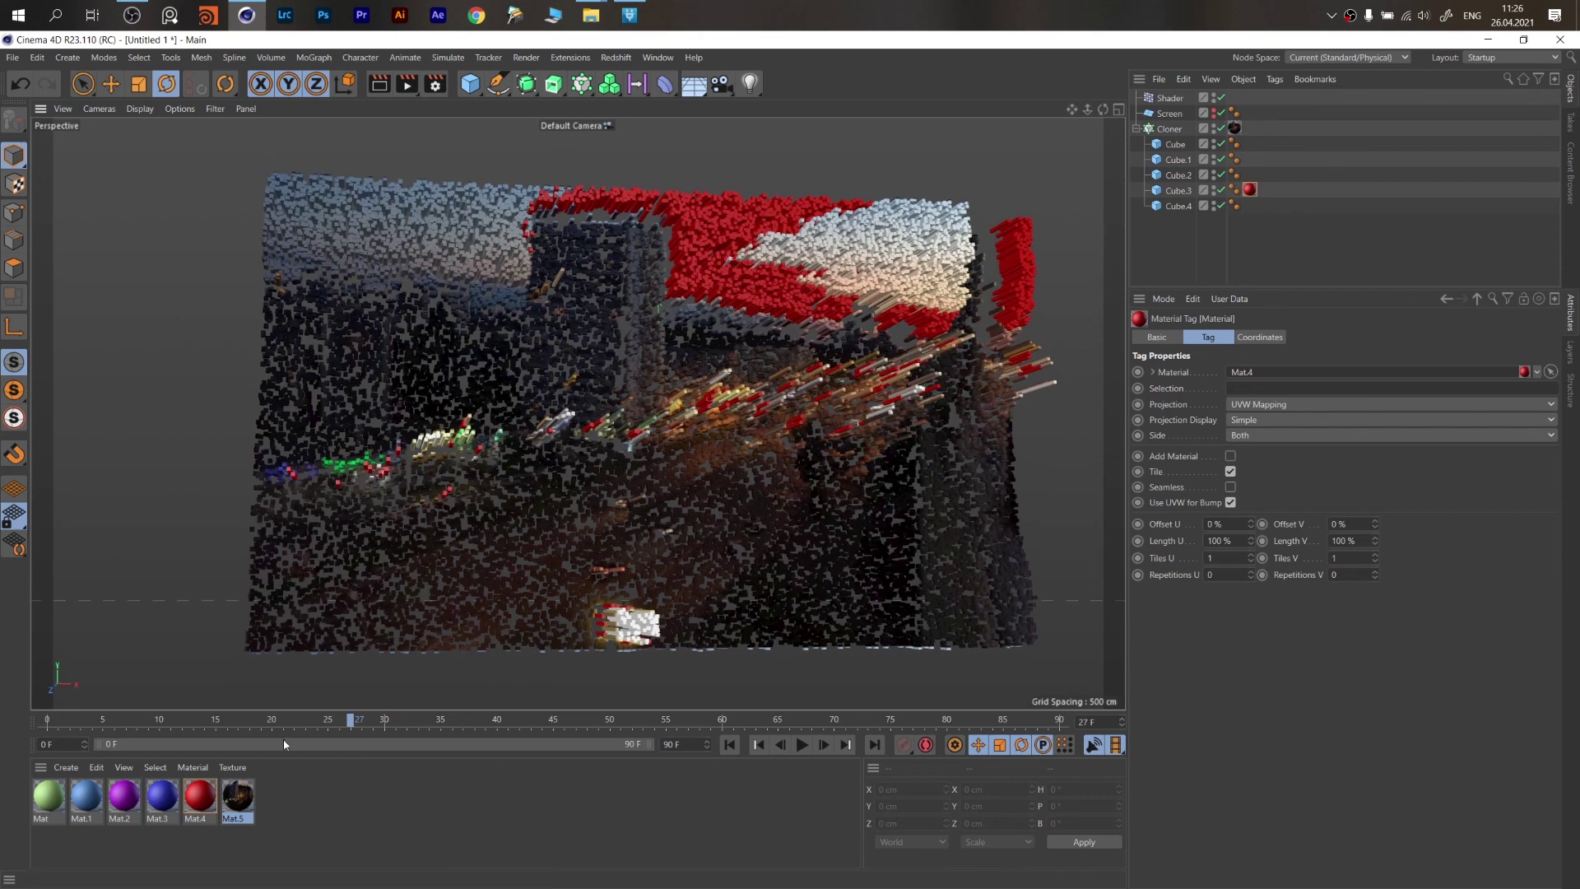
drag(167, 800, 1176, 208)
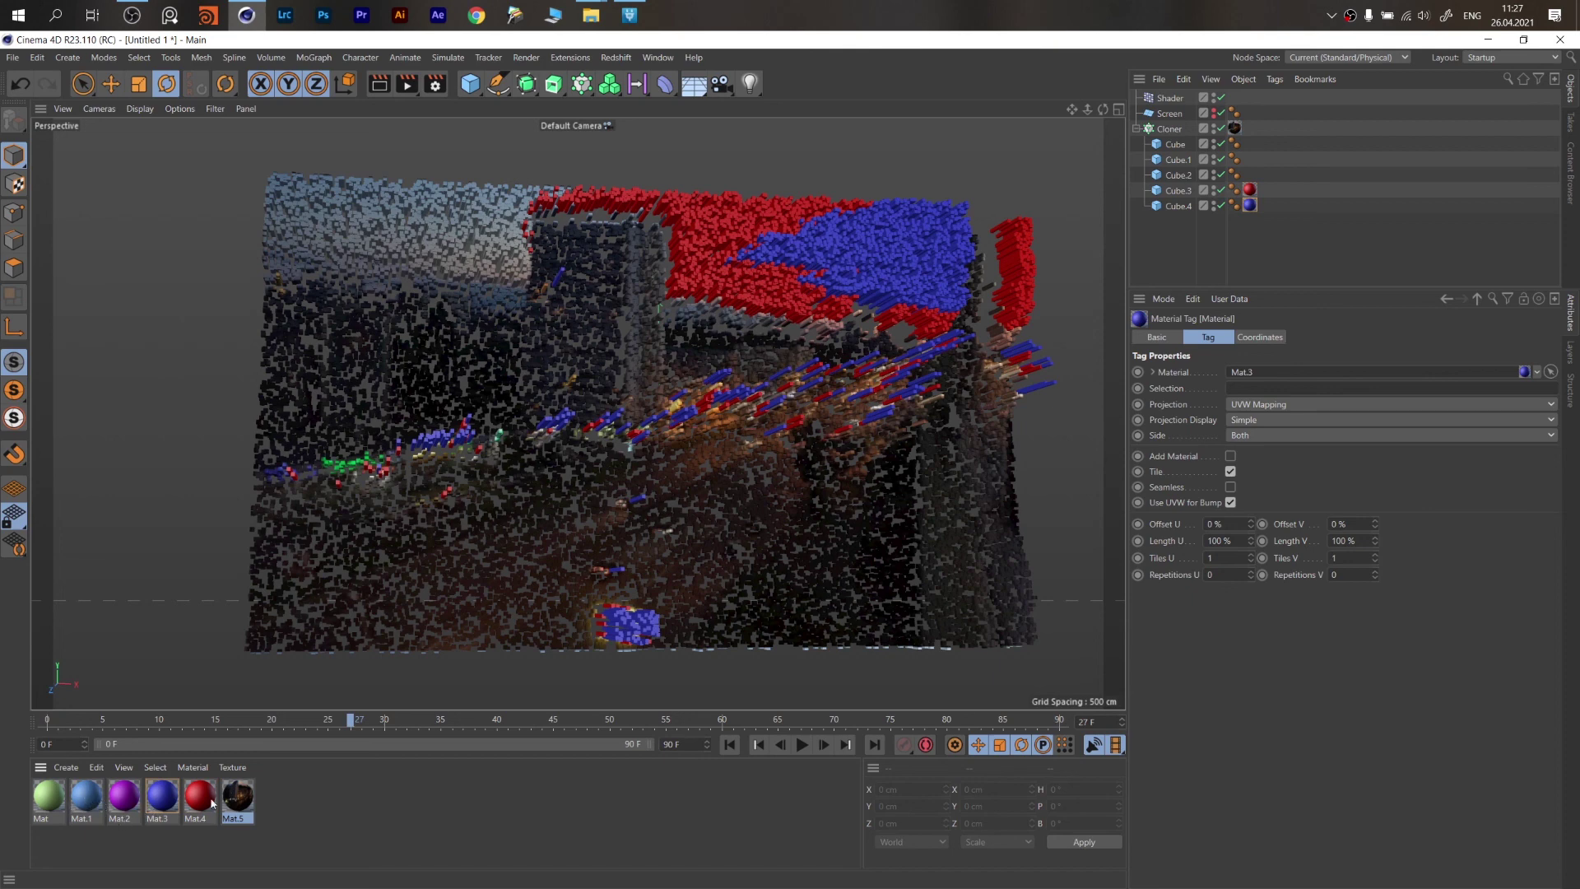
Change the Mat.3 material's color to yellow with a hue of 59°.
click(162, 794)
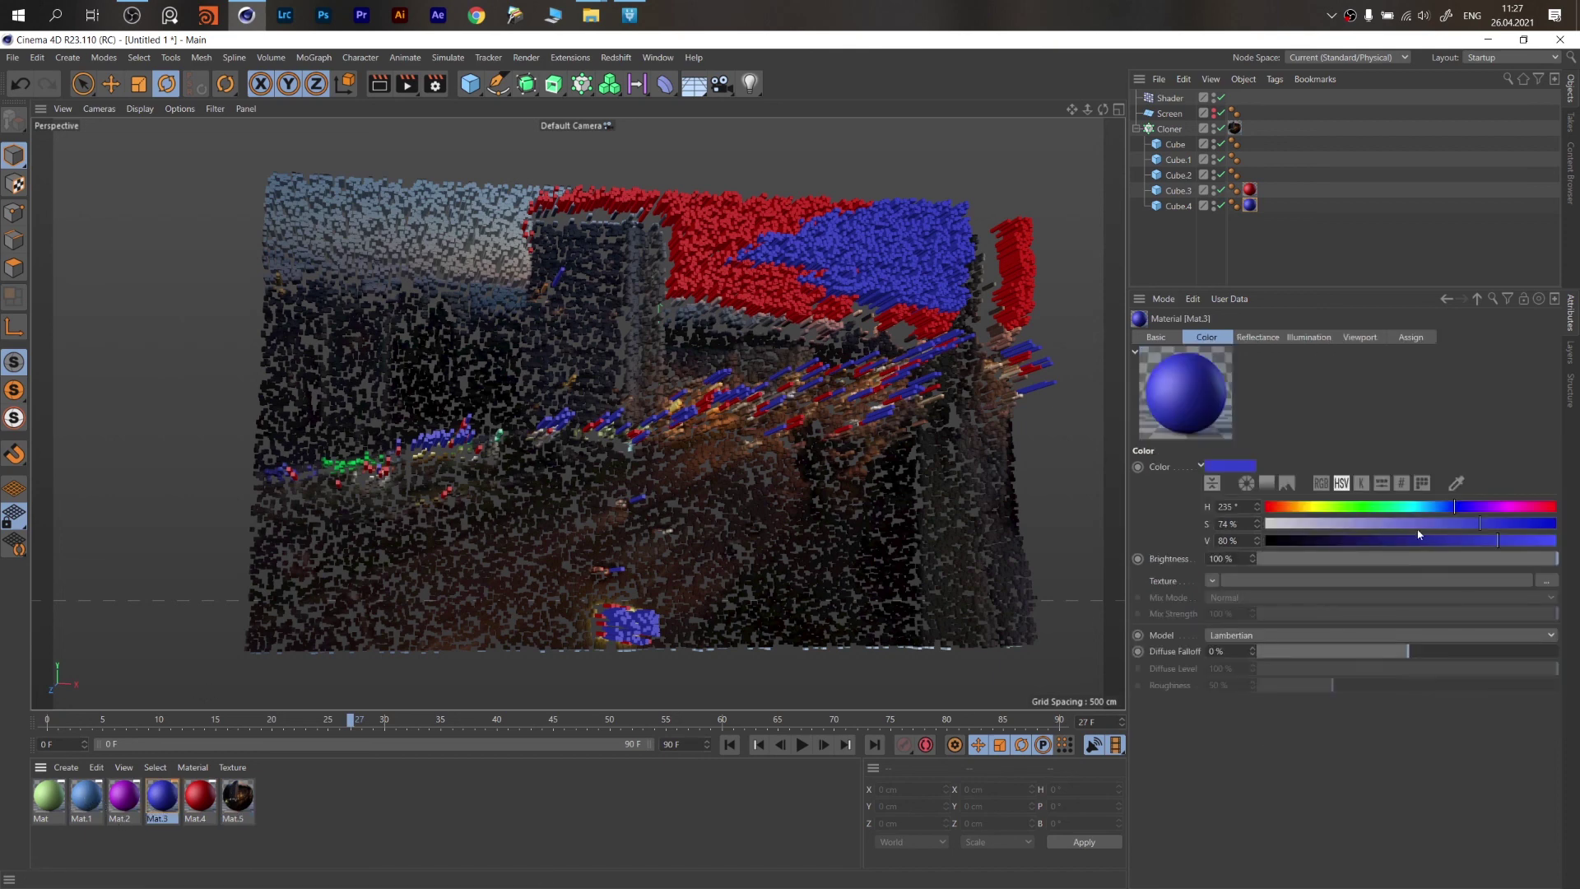
click(1314, 507)
alt+drag(732, 411, 747, 405)
Play back the animation briefly and view the colored cubes from different angles.
click(803, 744)
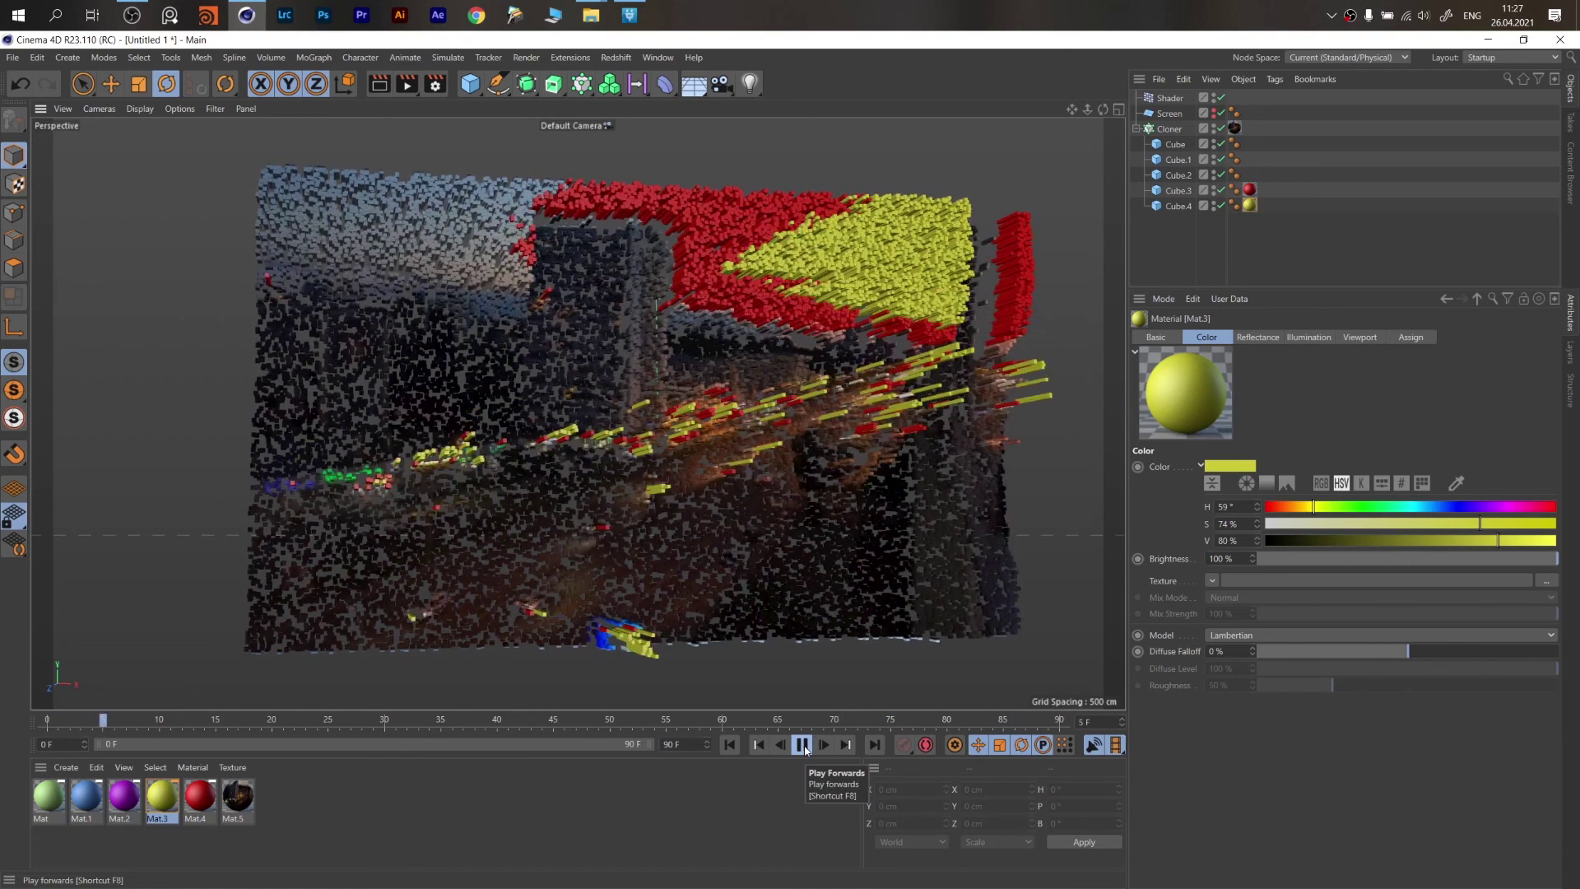
click(802, 745)
mouse_move(900, 459)
alt+mouse_down()
mouse_move(803, 471)
mouse_move(821, 481)
alt+mouse_up()
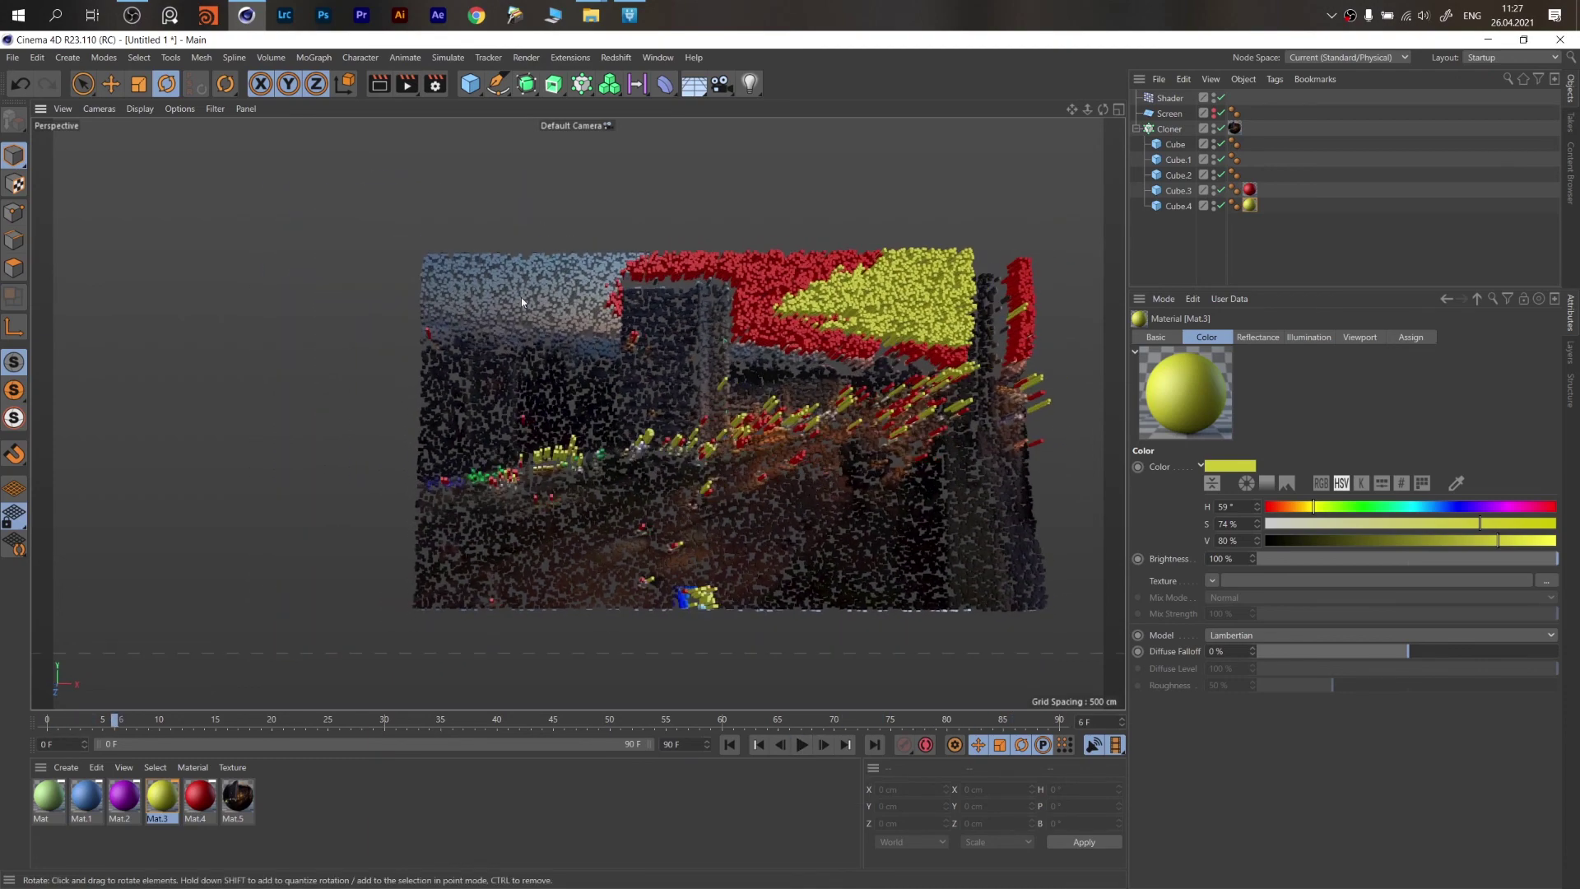
alt+drag(745, 412, 740, 461)
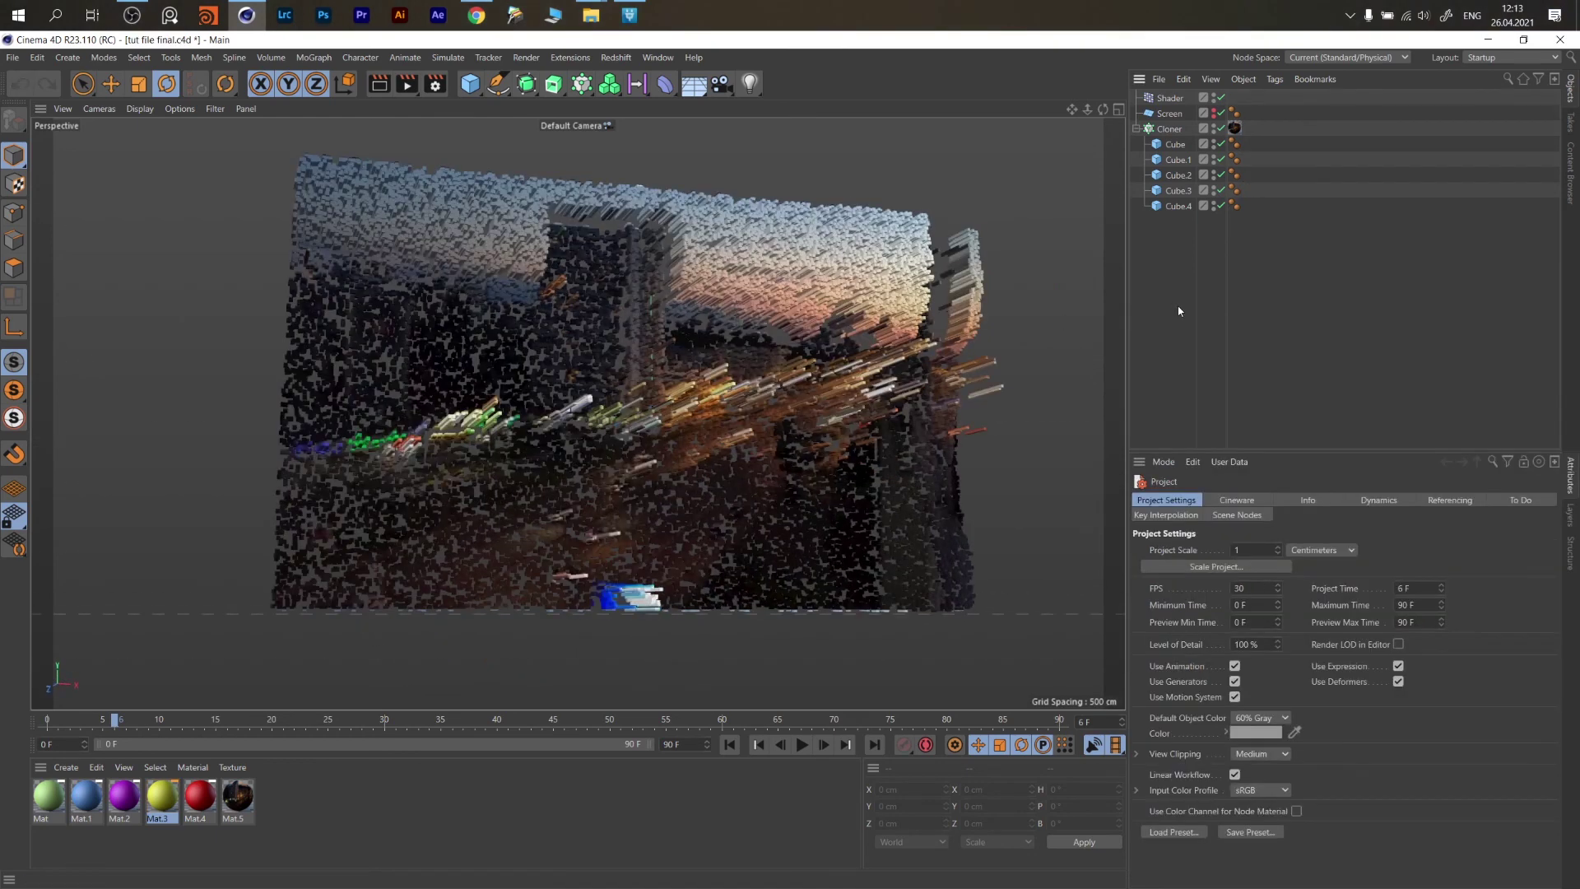